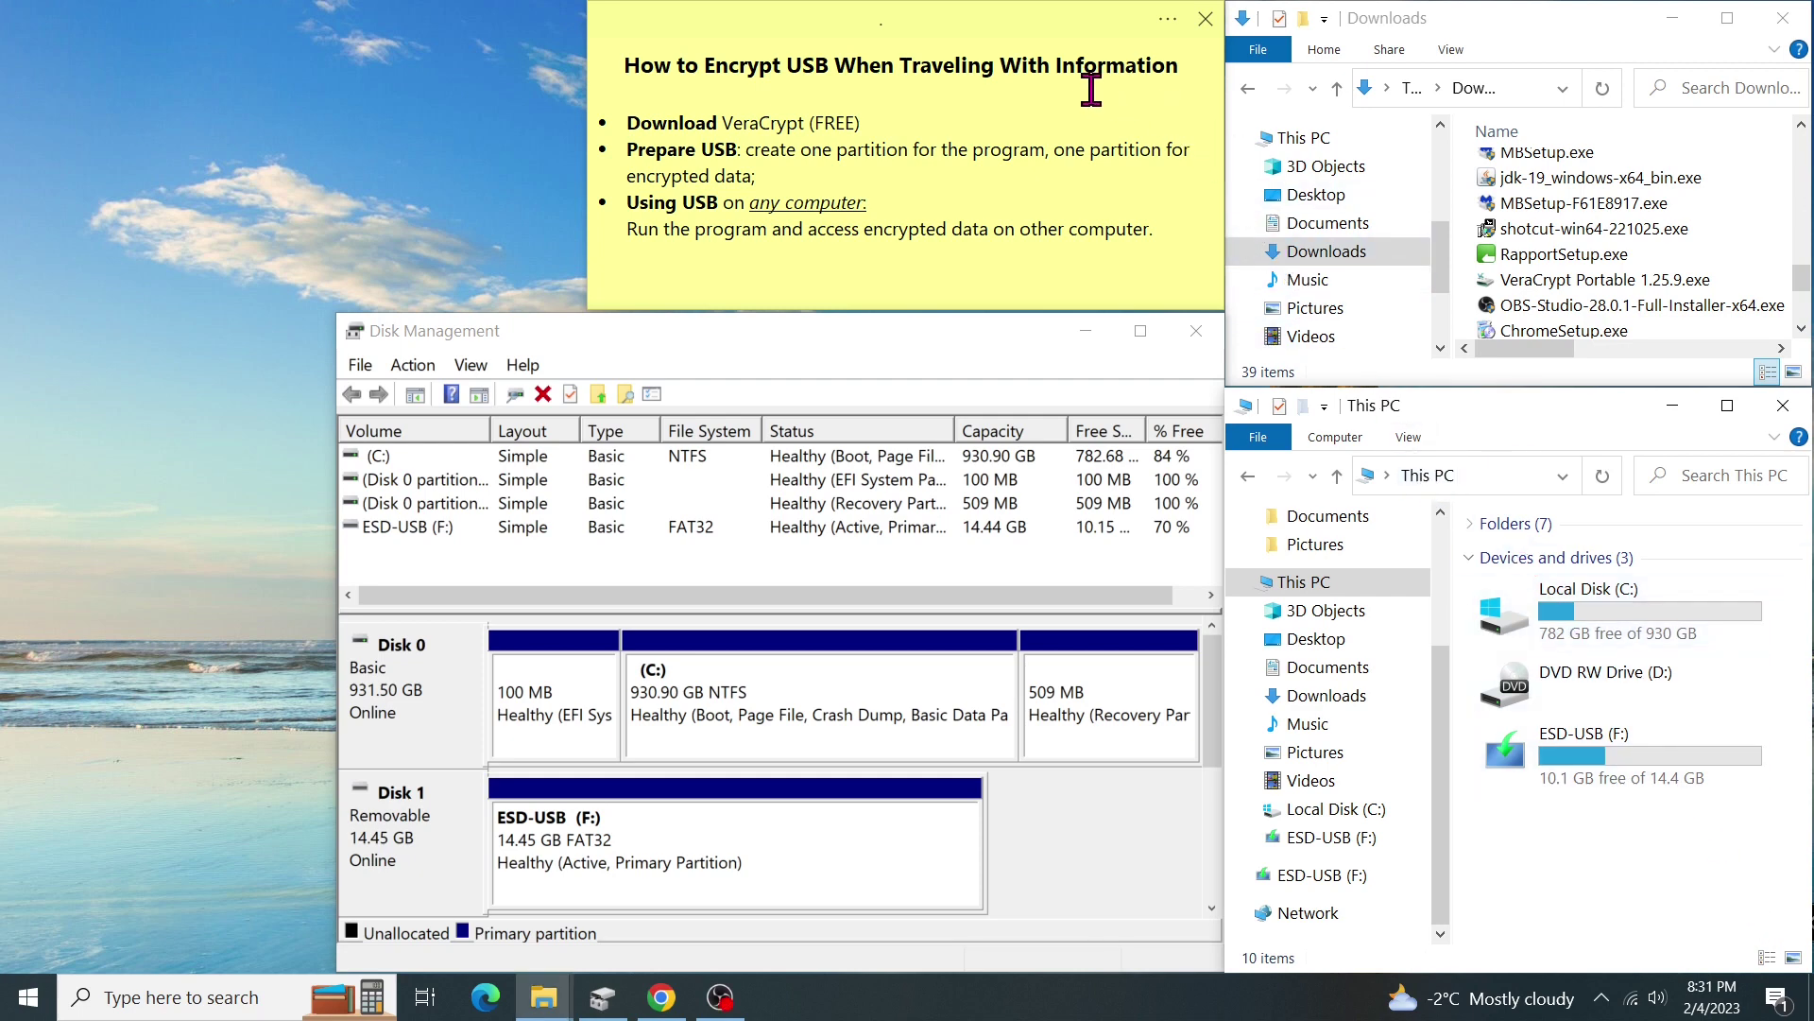
Step: Highlight the encryption plan note's title and the download page address
click(1182, 62)
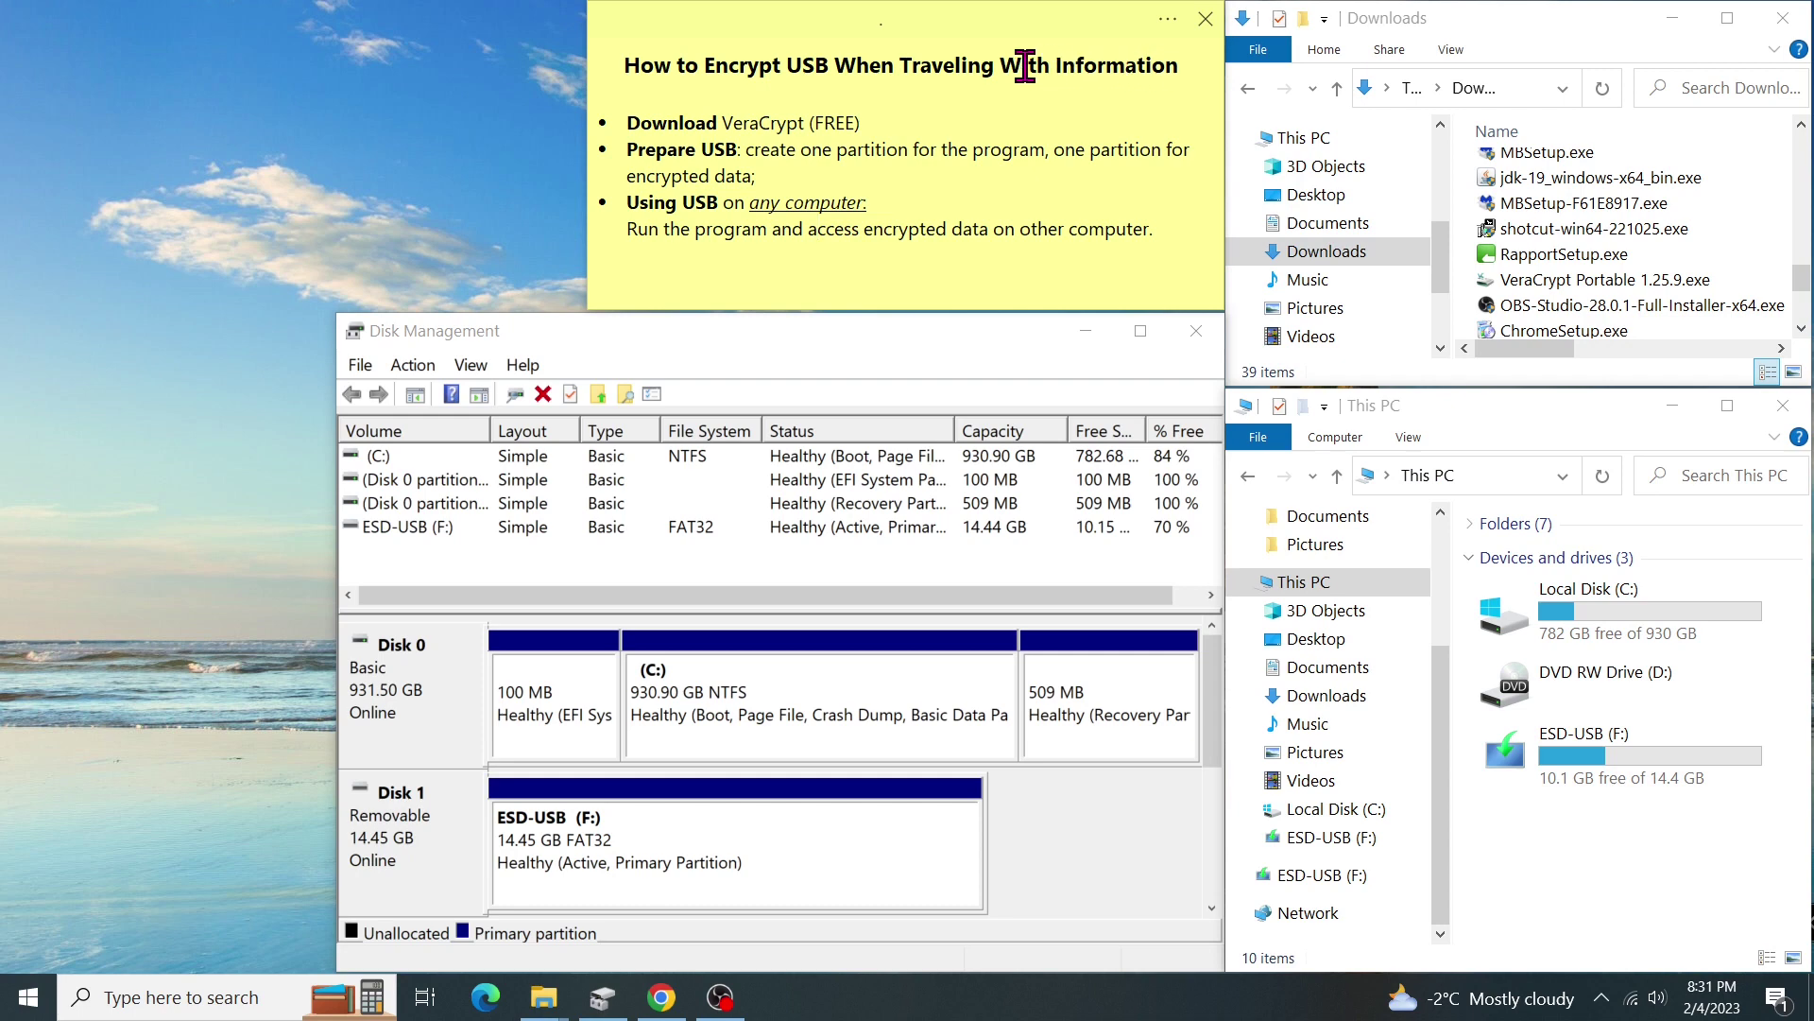
drag(623, 64, 1187, 68)
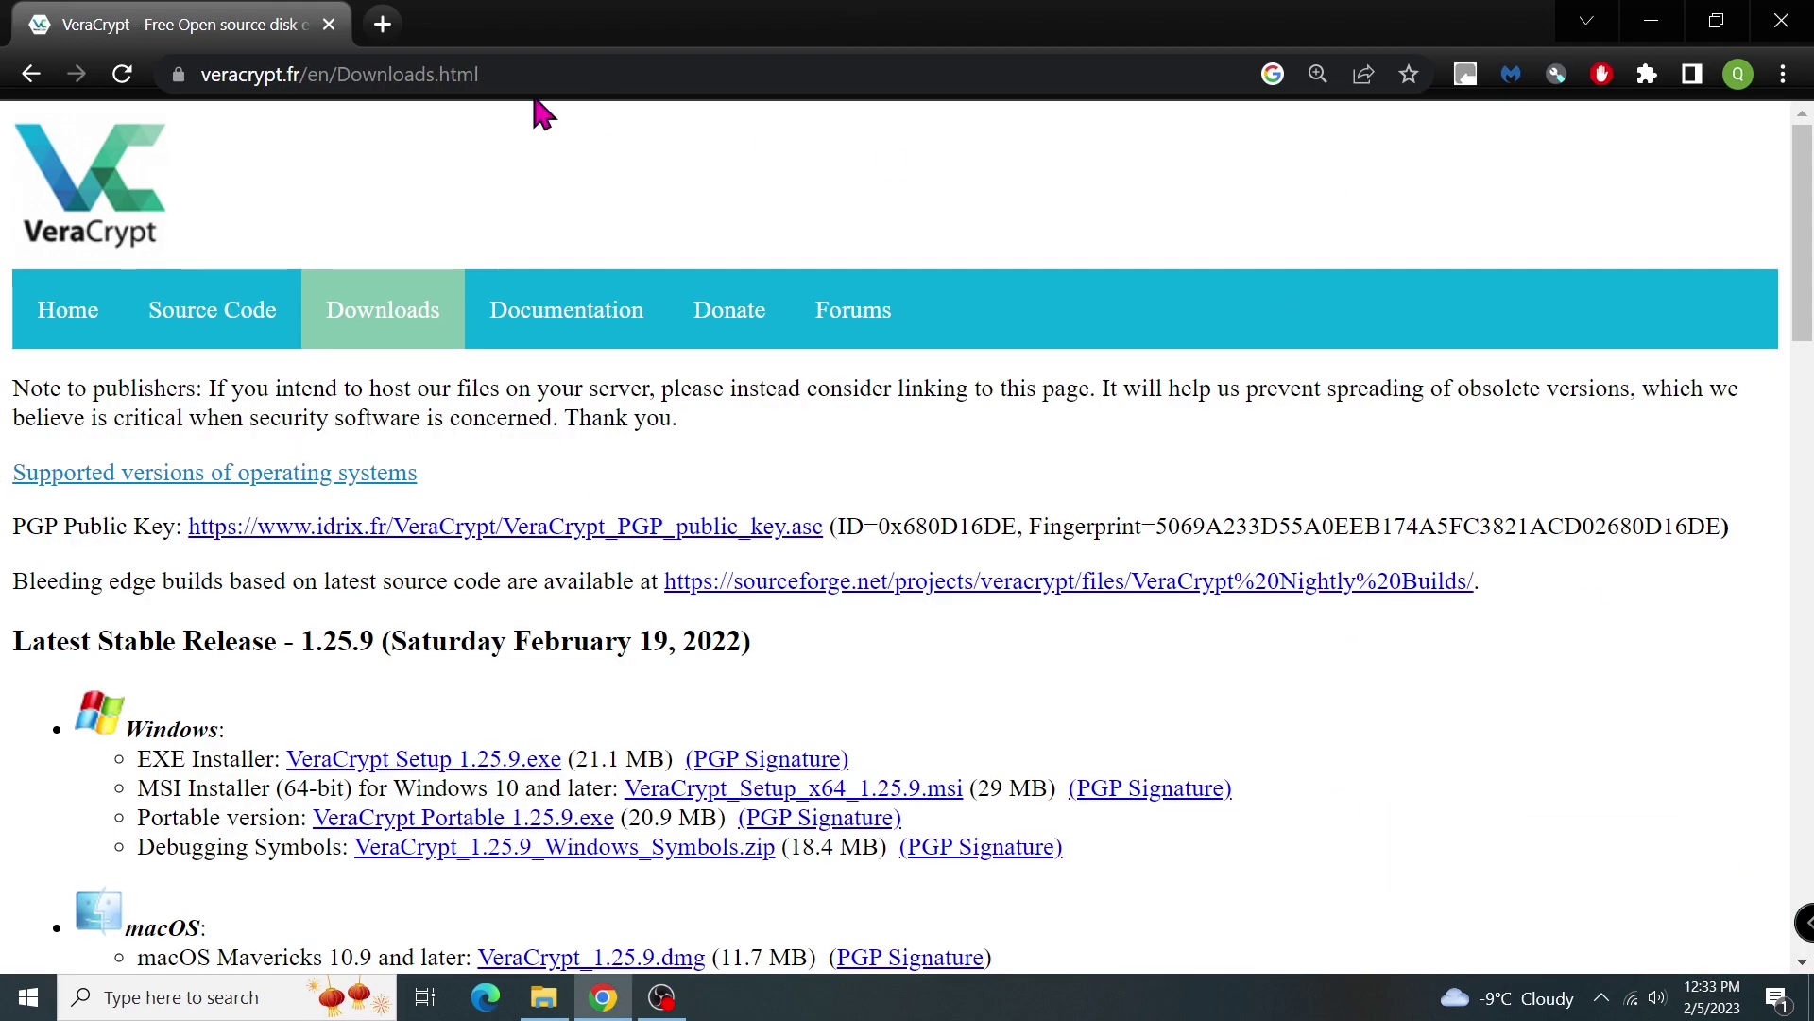
drag(480, 75, 194, 76)
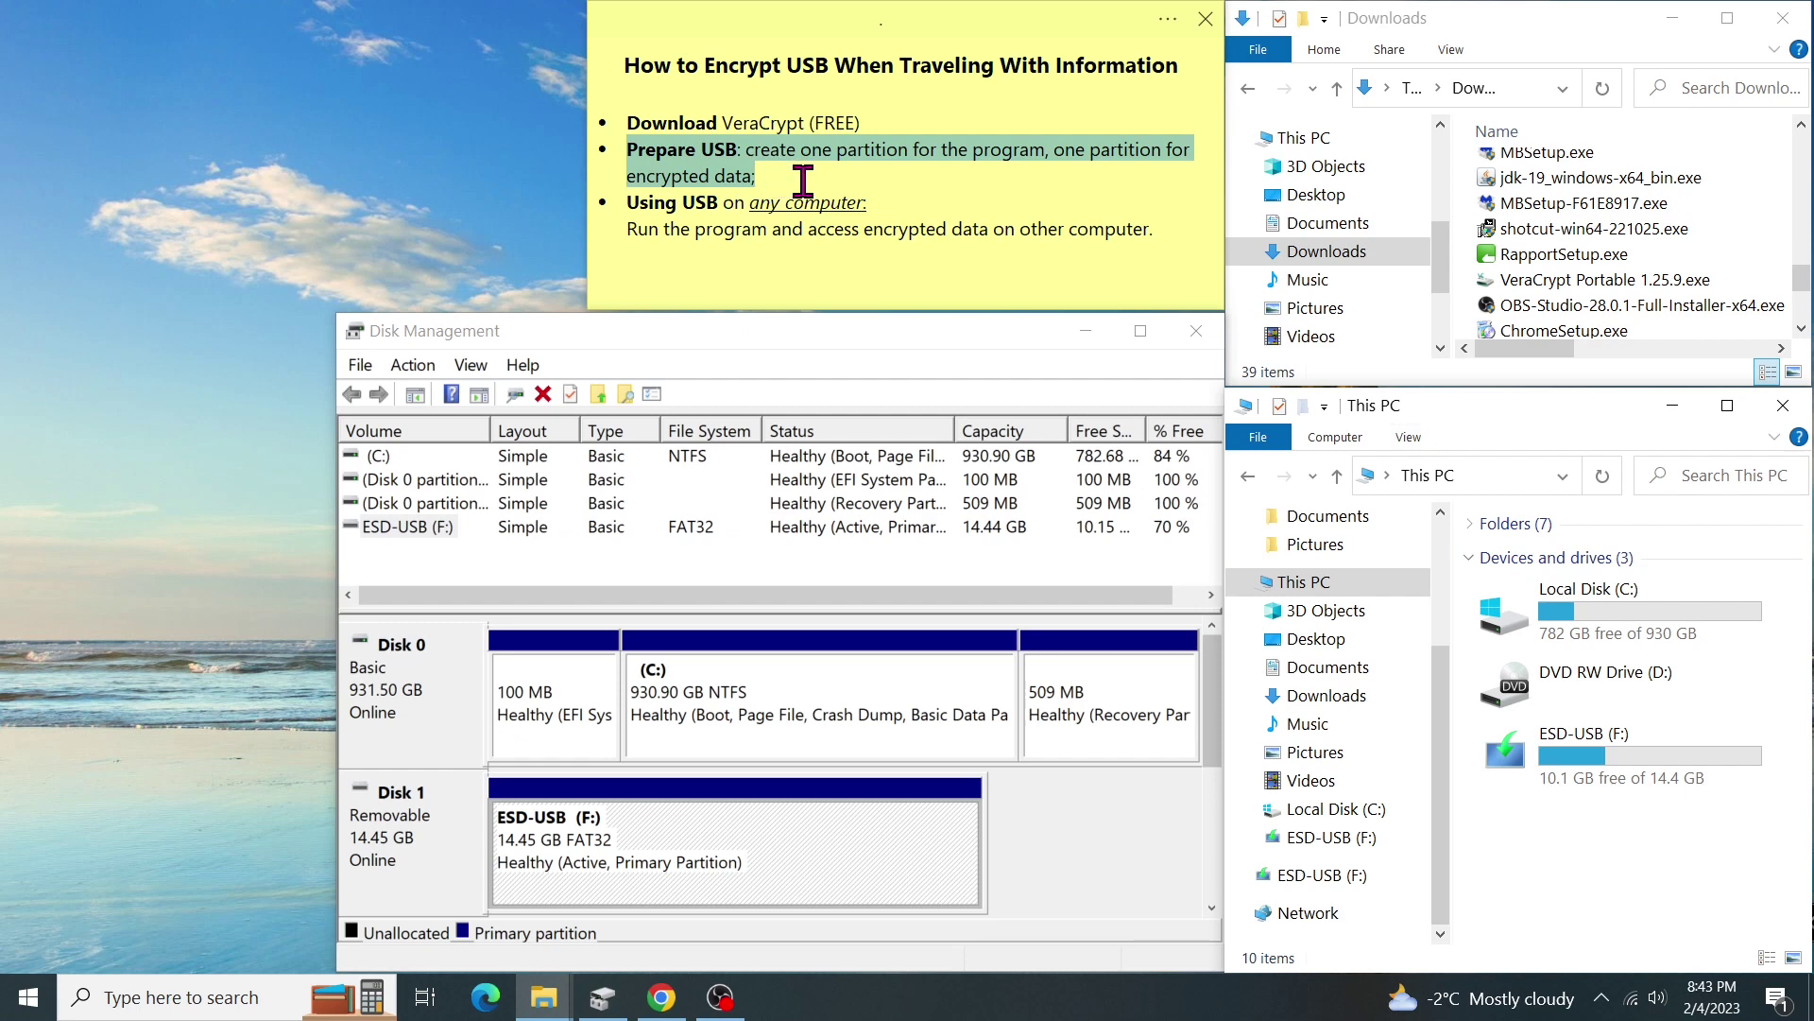
Step: Search 'create and form' and open the Create and format hard disk partitions tool
click(192, 994)
text(create and form)
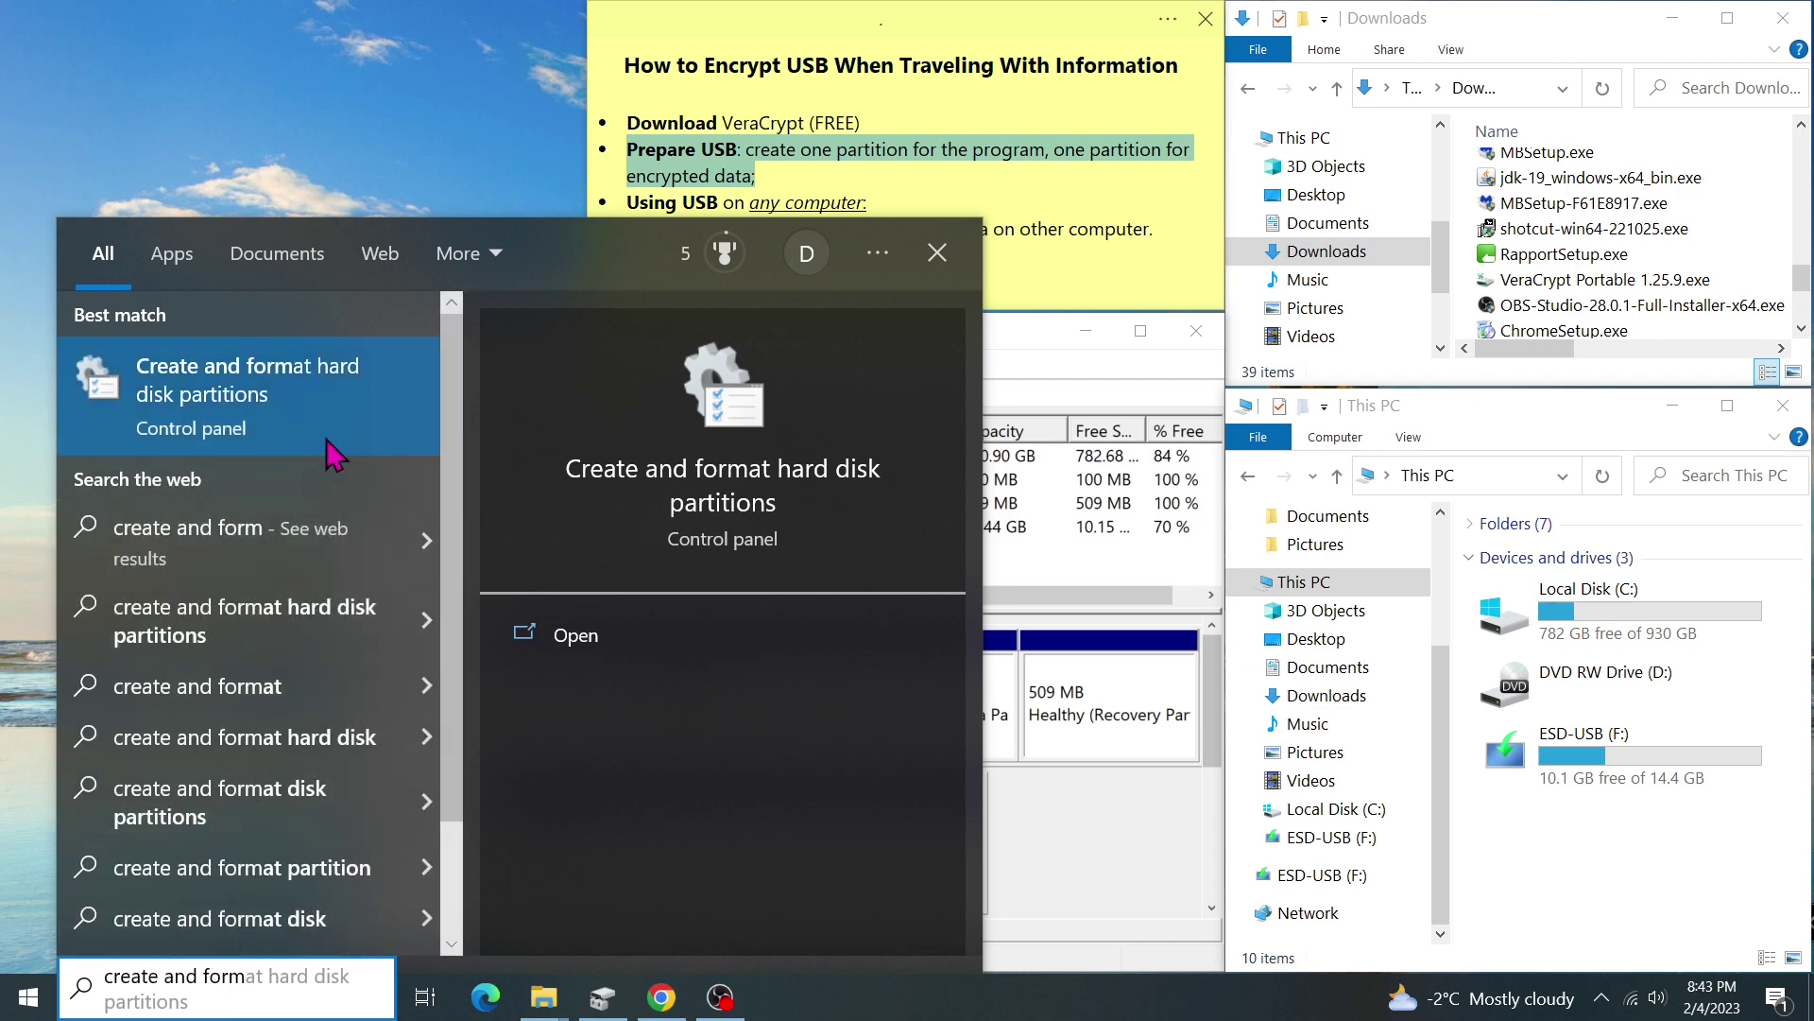
click(1027, 319)
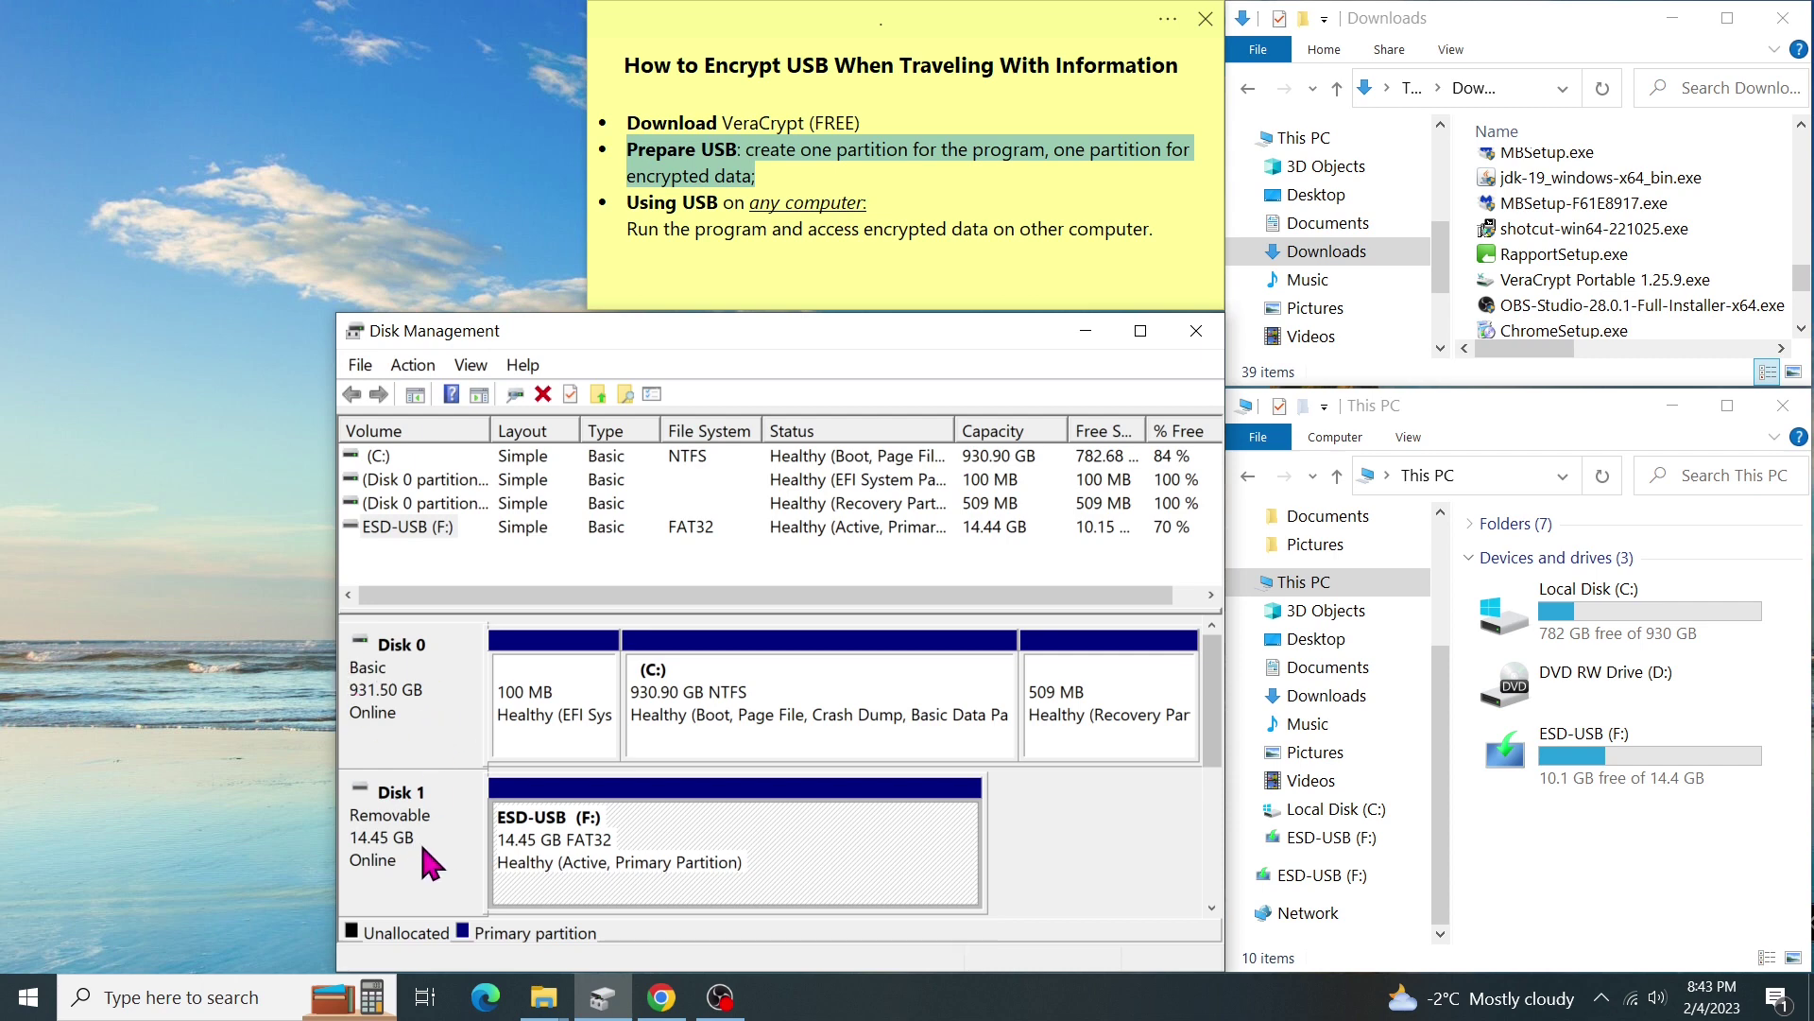
Step: Check Disk 1's properties to confirm it is the ADATA USB drive, then select ESD-USB (F:)
right_click(456, 862)
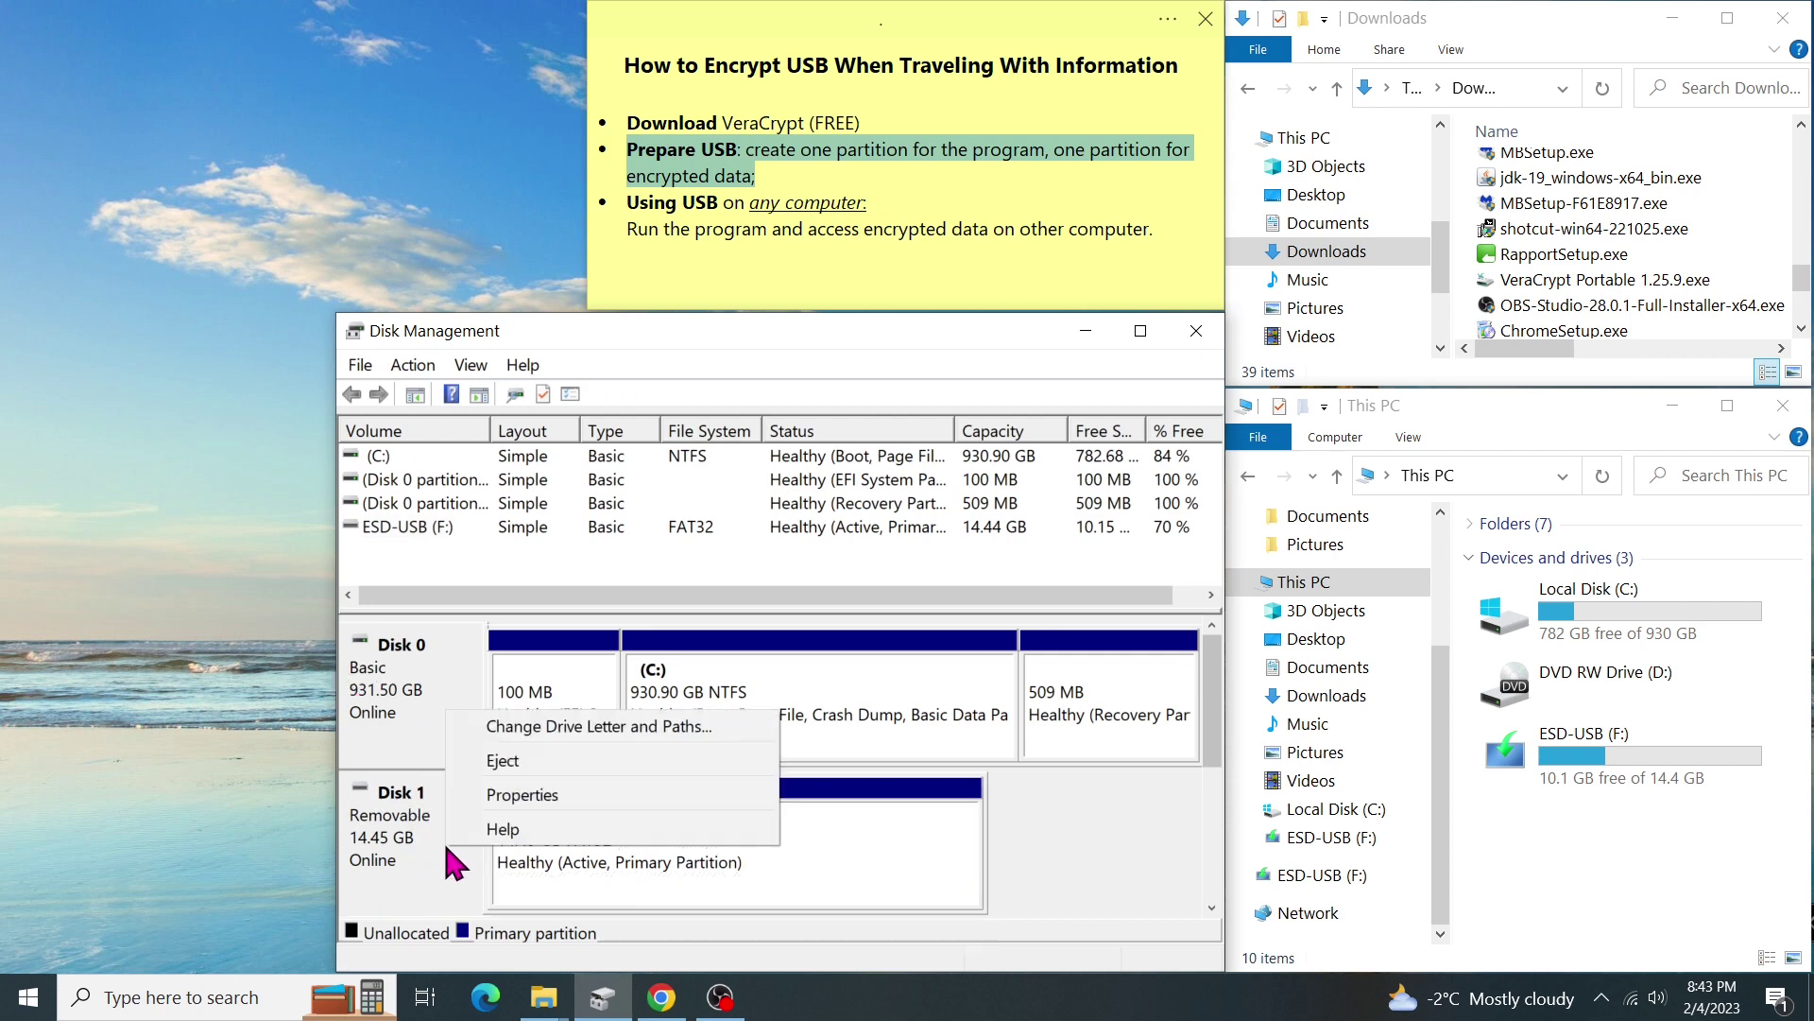
click(515, 791)
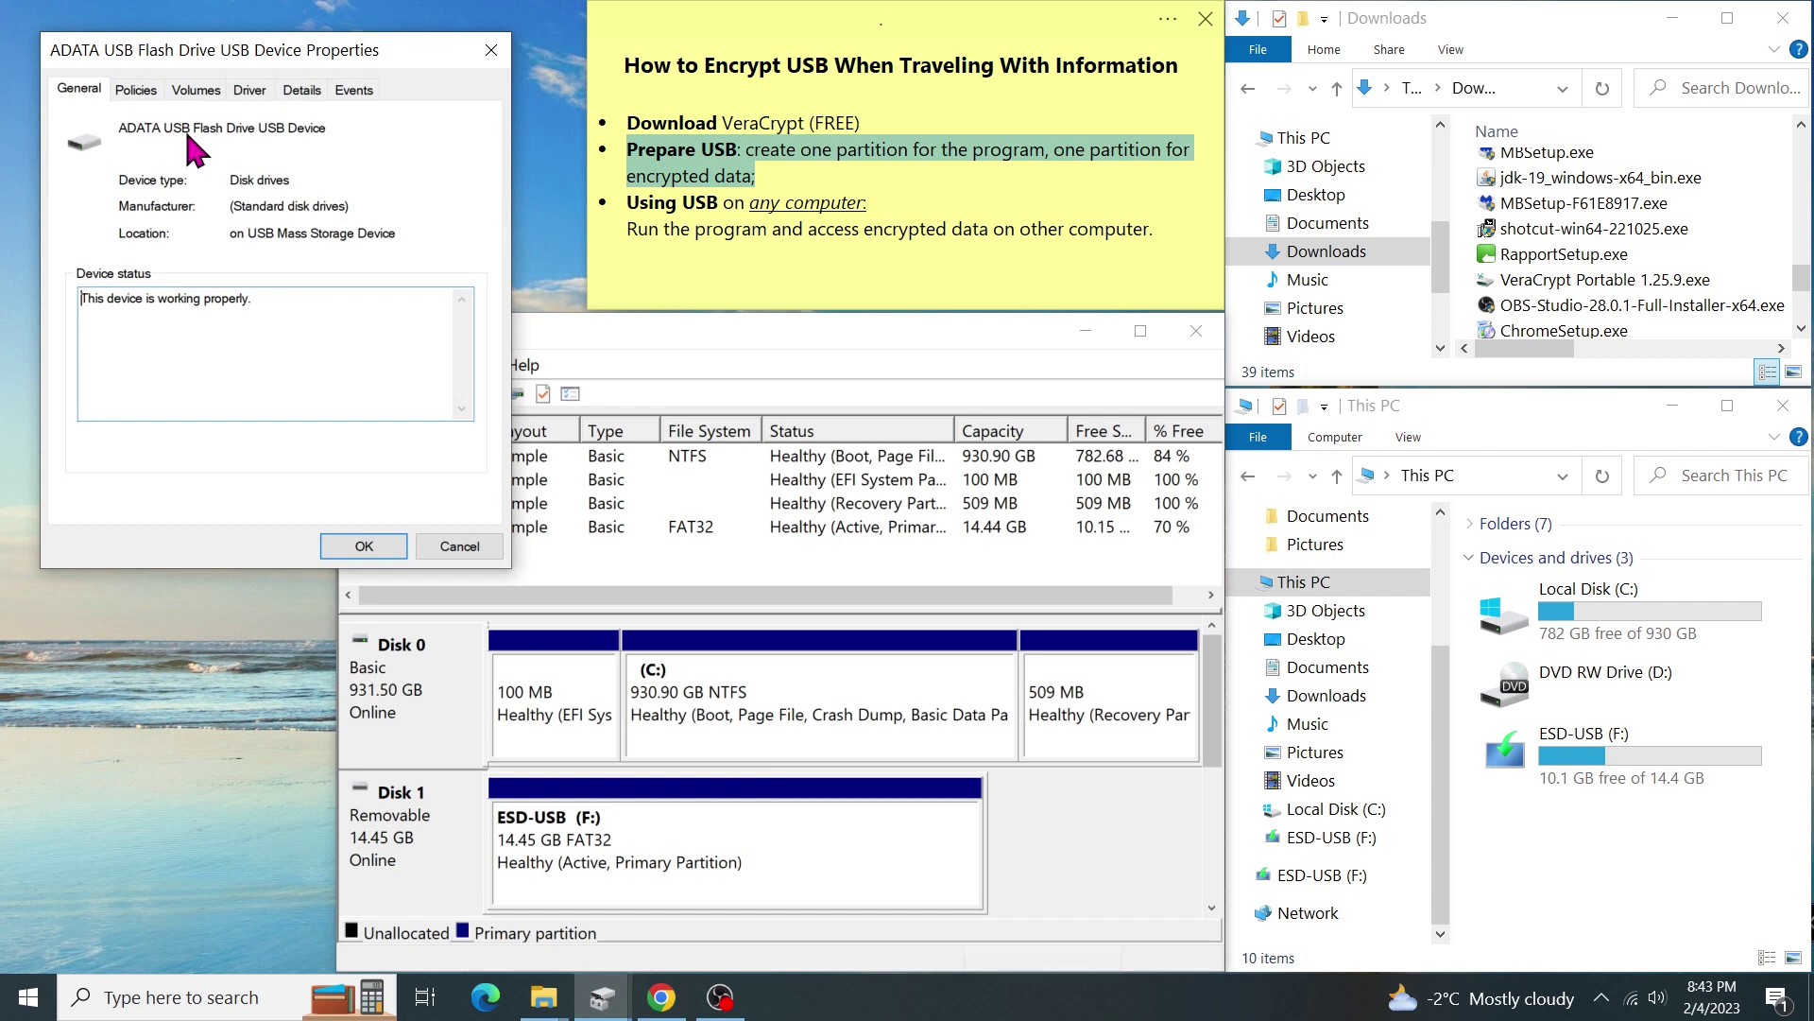
click(364, 546)
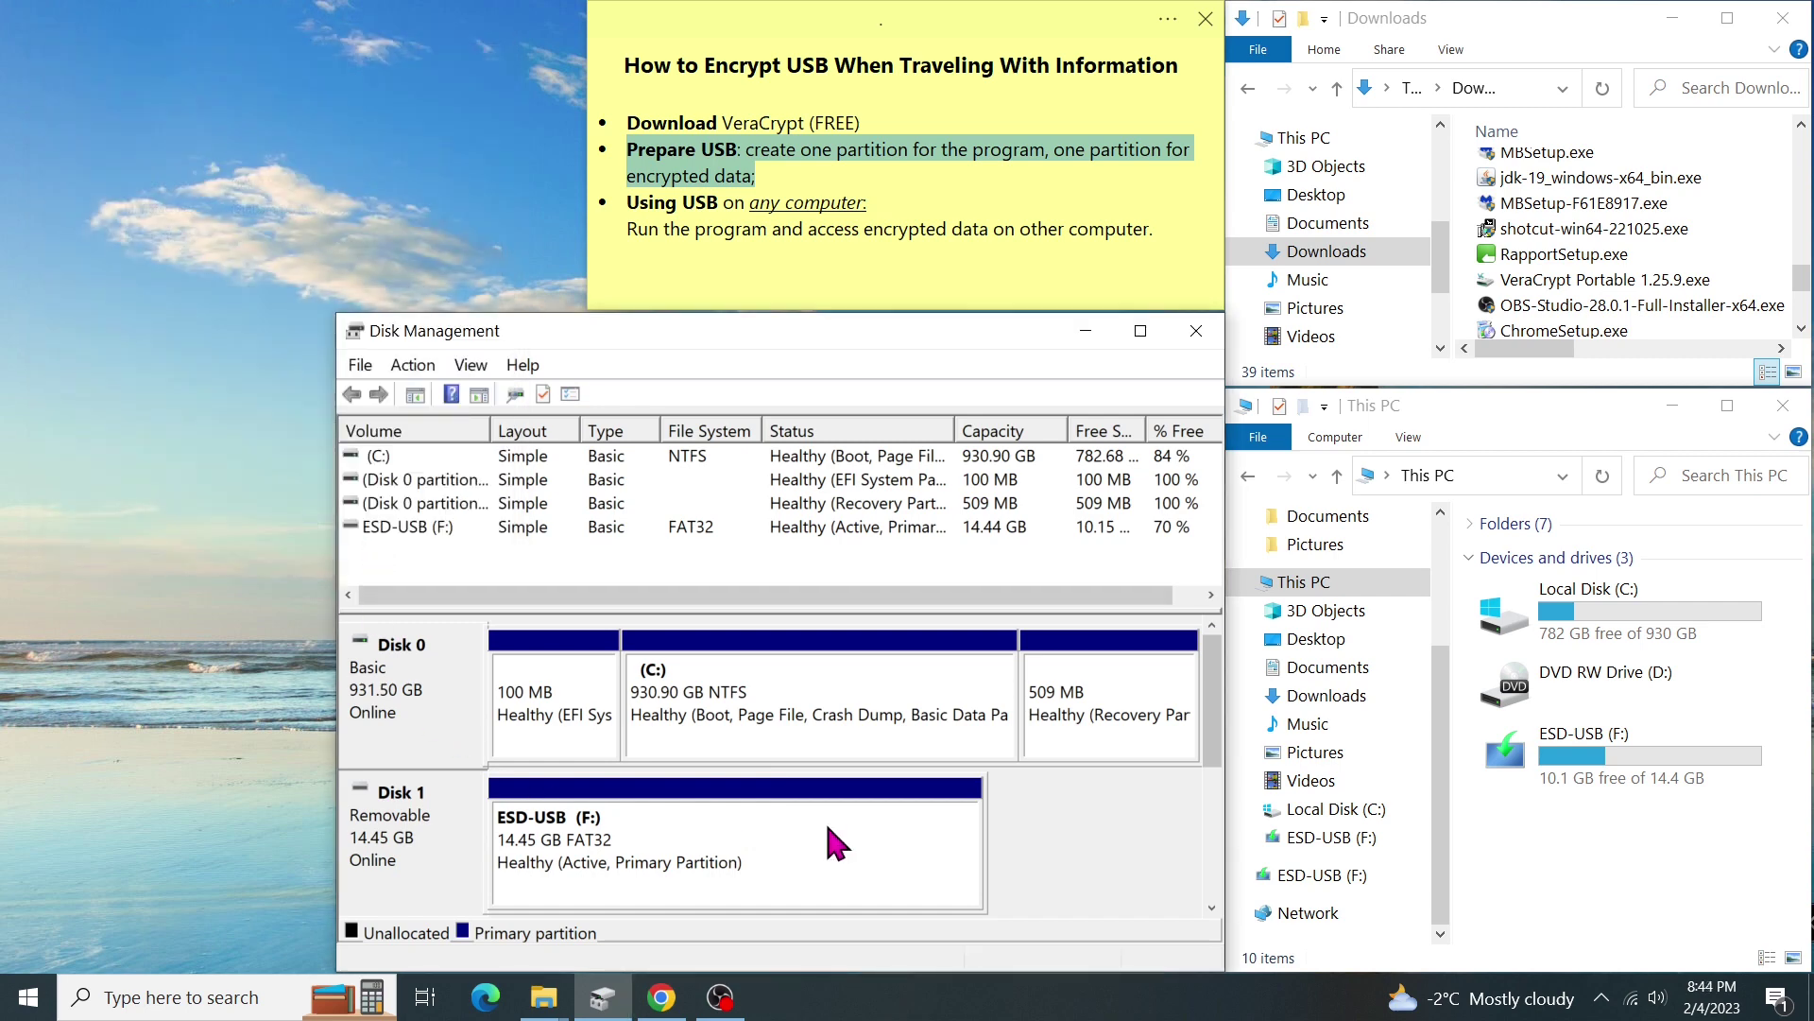
click(780, 815)
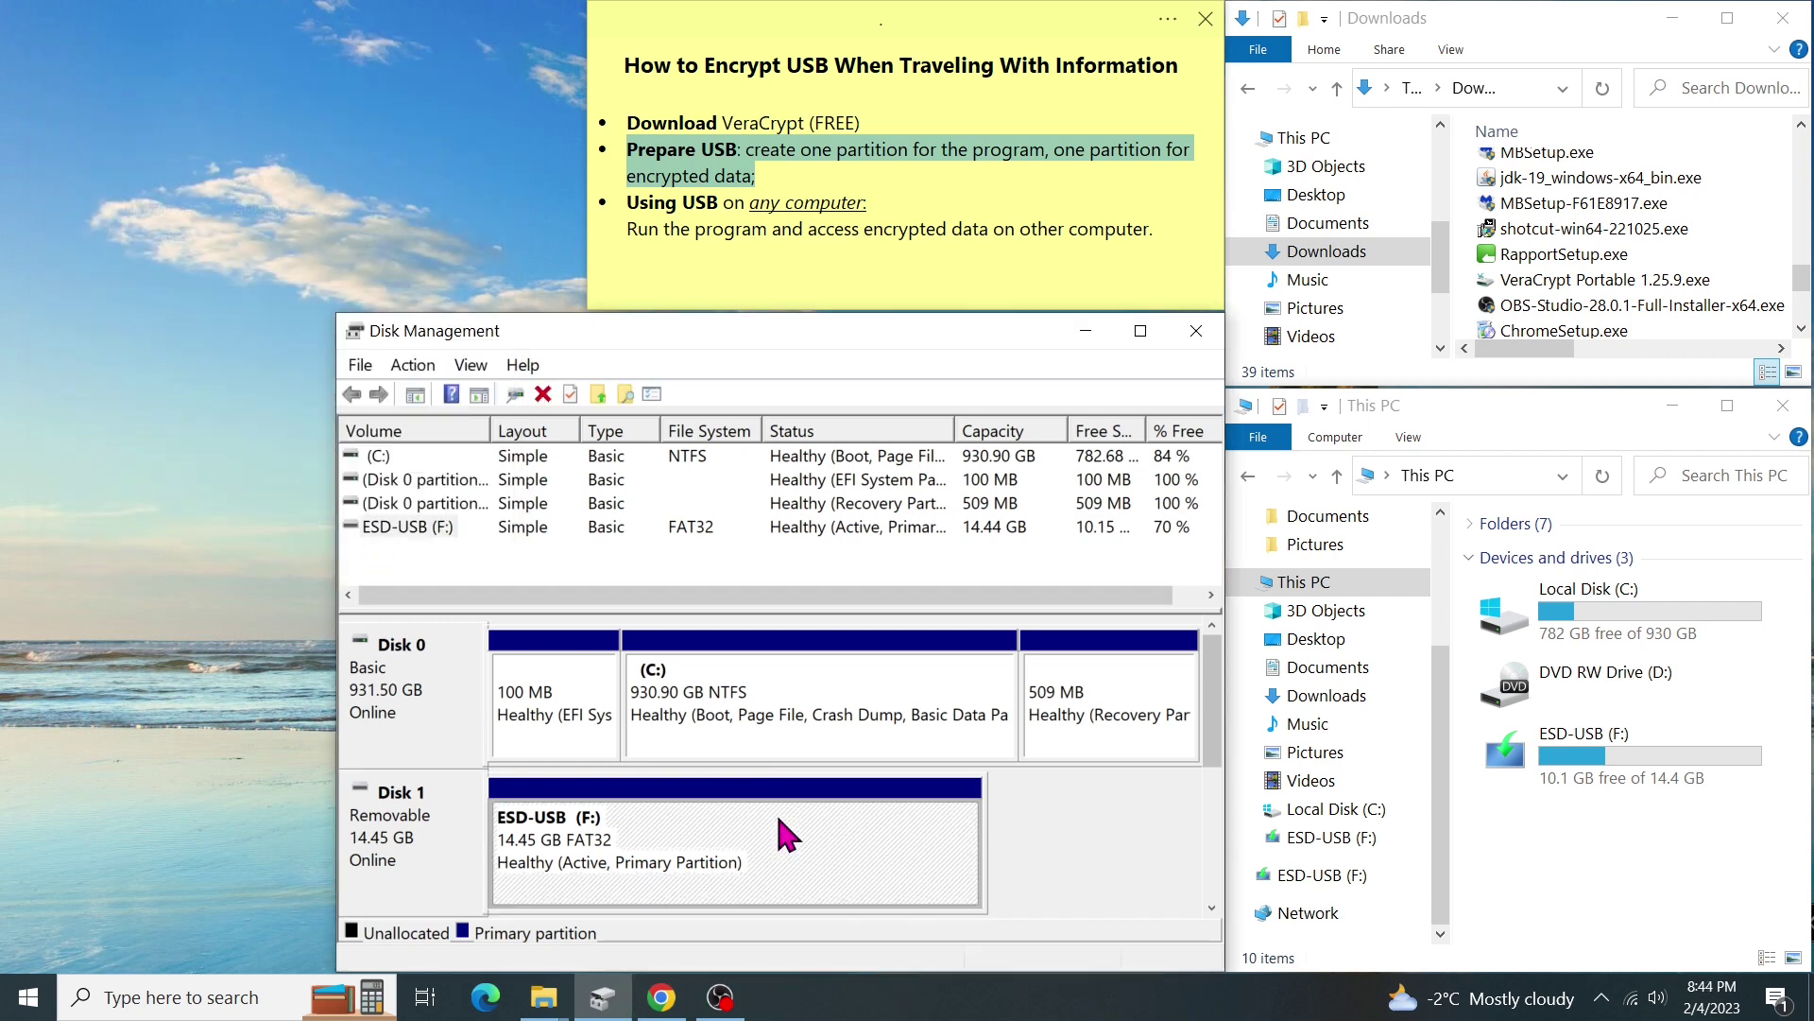
Step: Delete the ESD-USB (F:) volume and confirm, leaving 14.45 GB unallocated on Disk 1
right_click(833, 823)
click(981, 739)
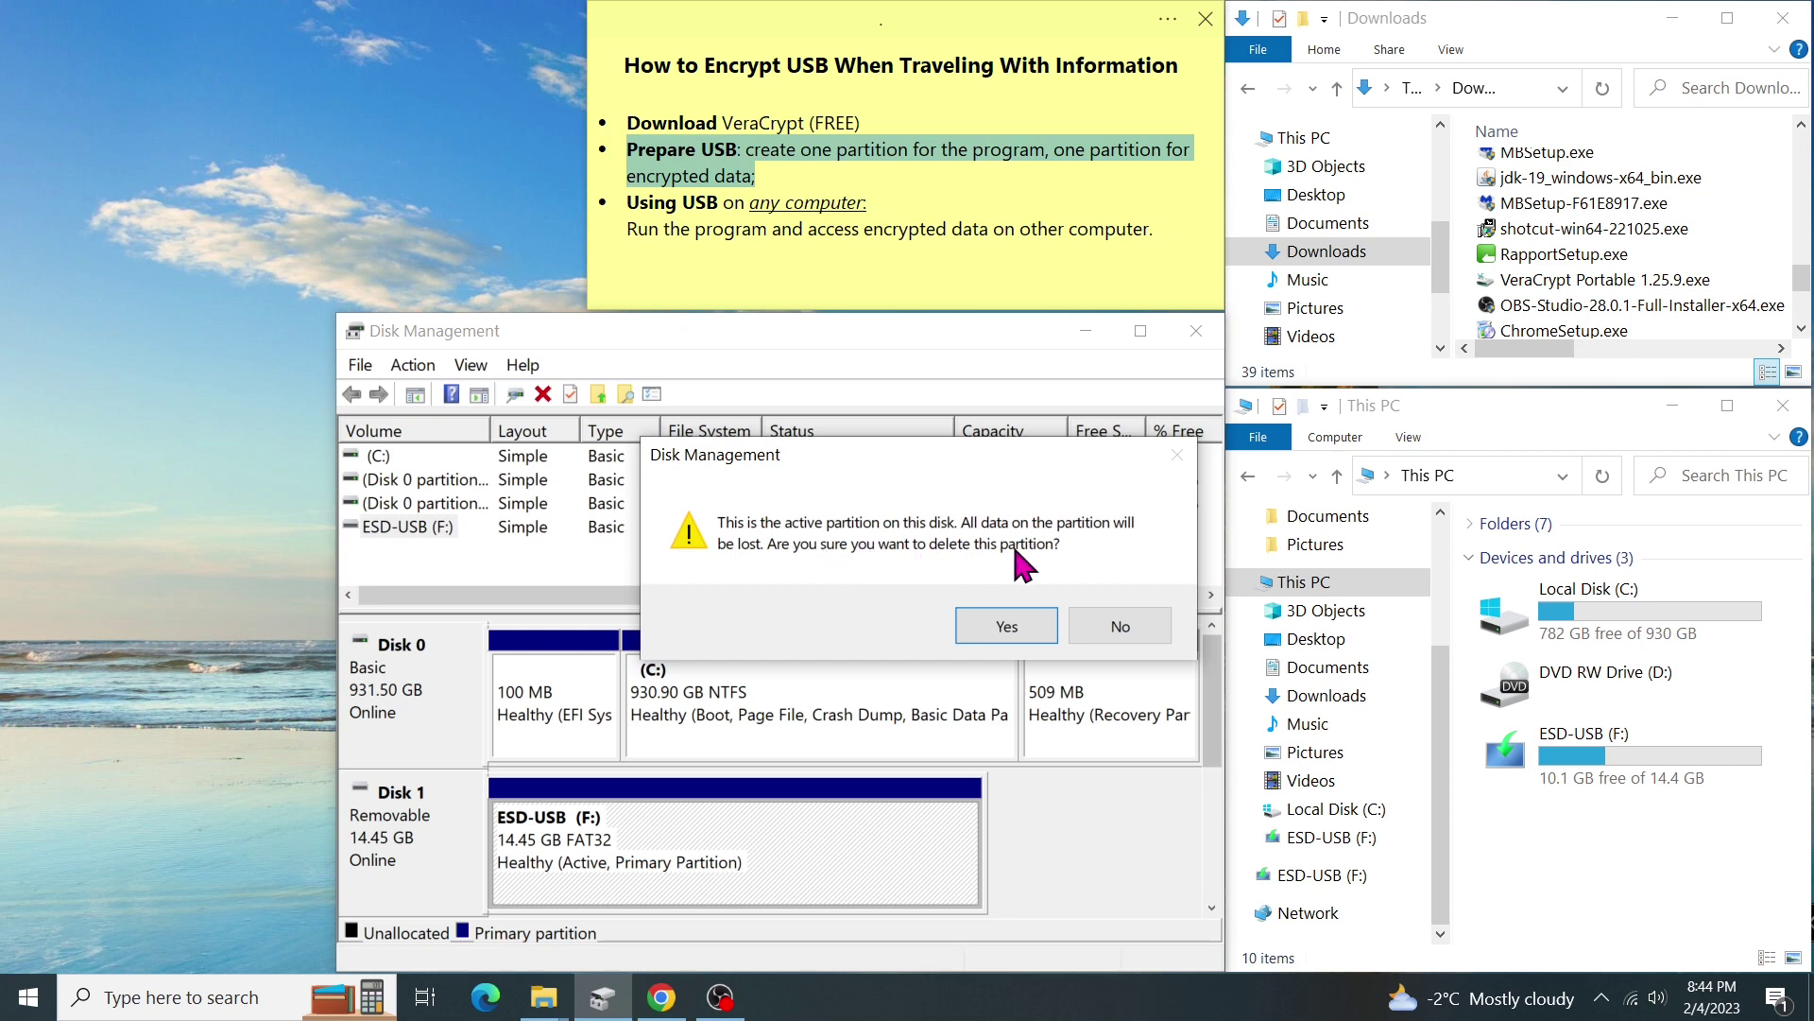
click(1028, 626)
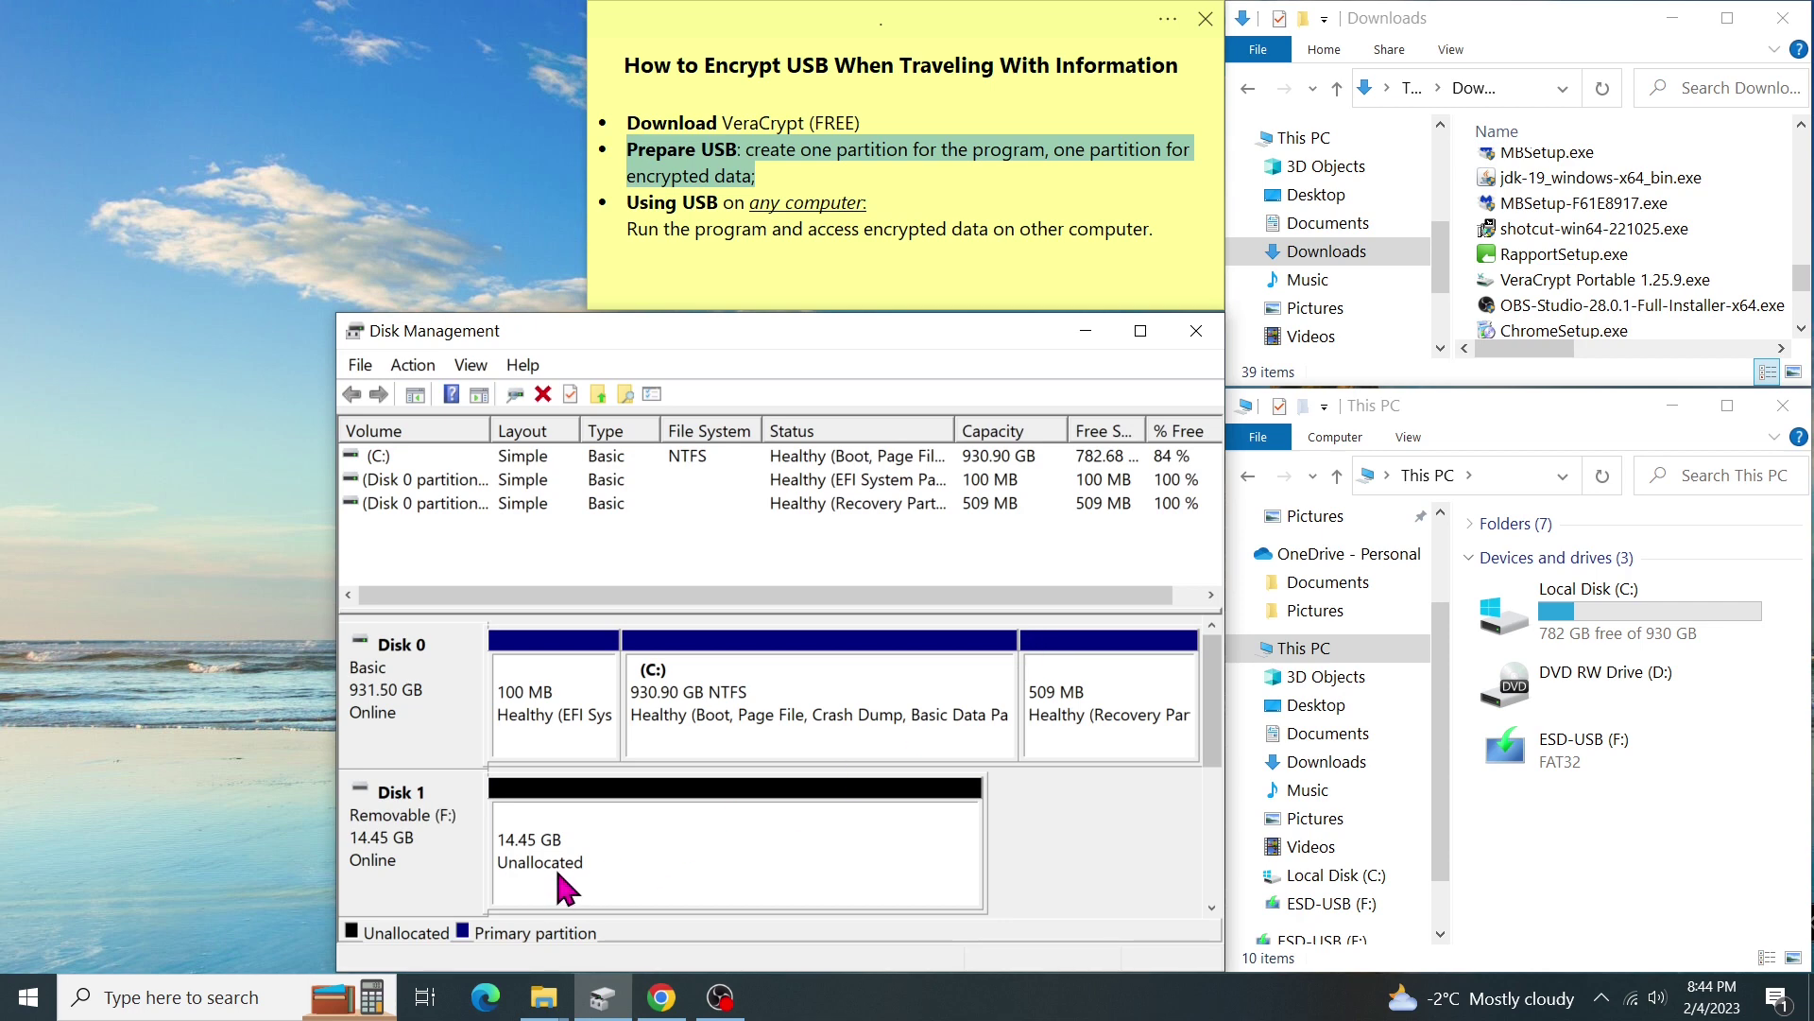
Step: Start a new simple volume on Disk 1's unallocated space with a size of 200 MB
right_click(754, 805)
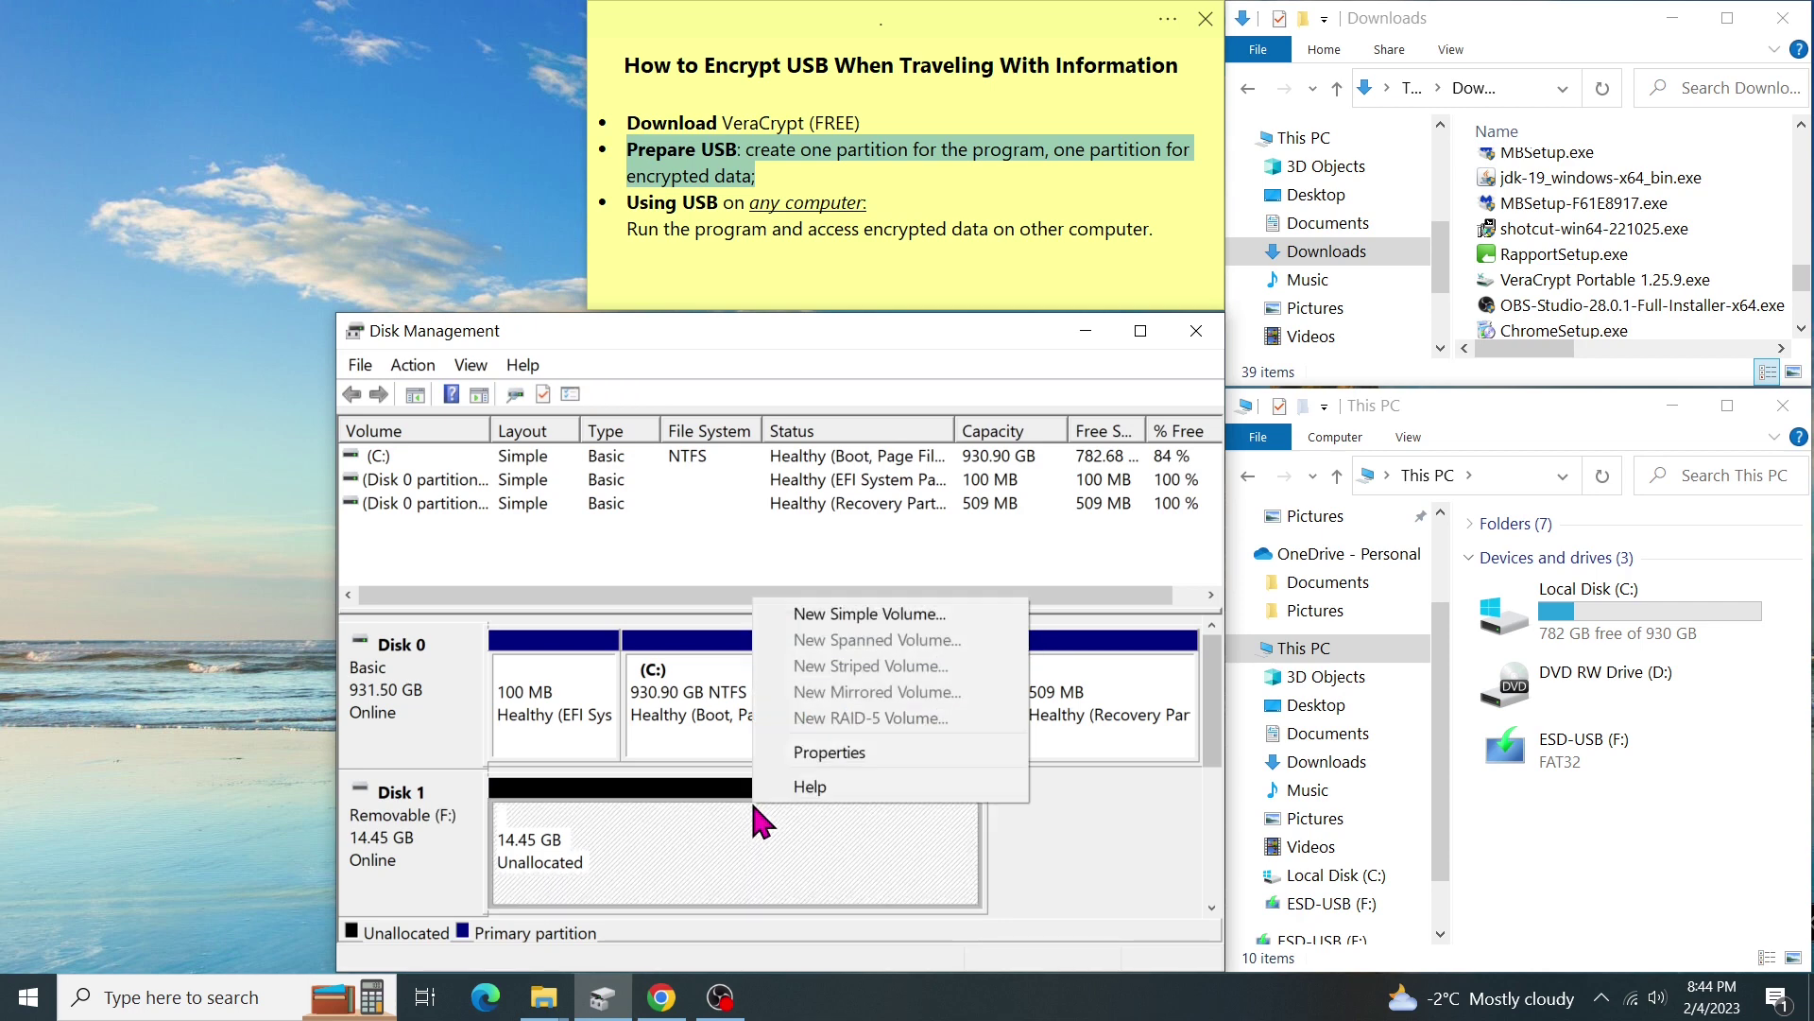
click(948, 624)
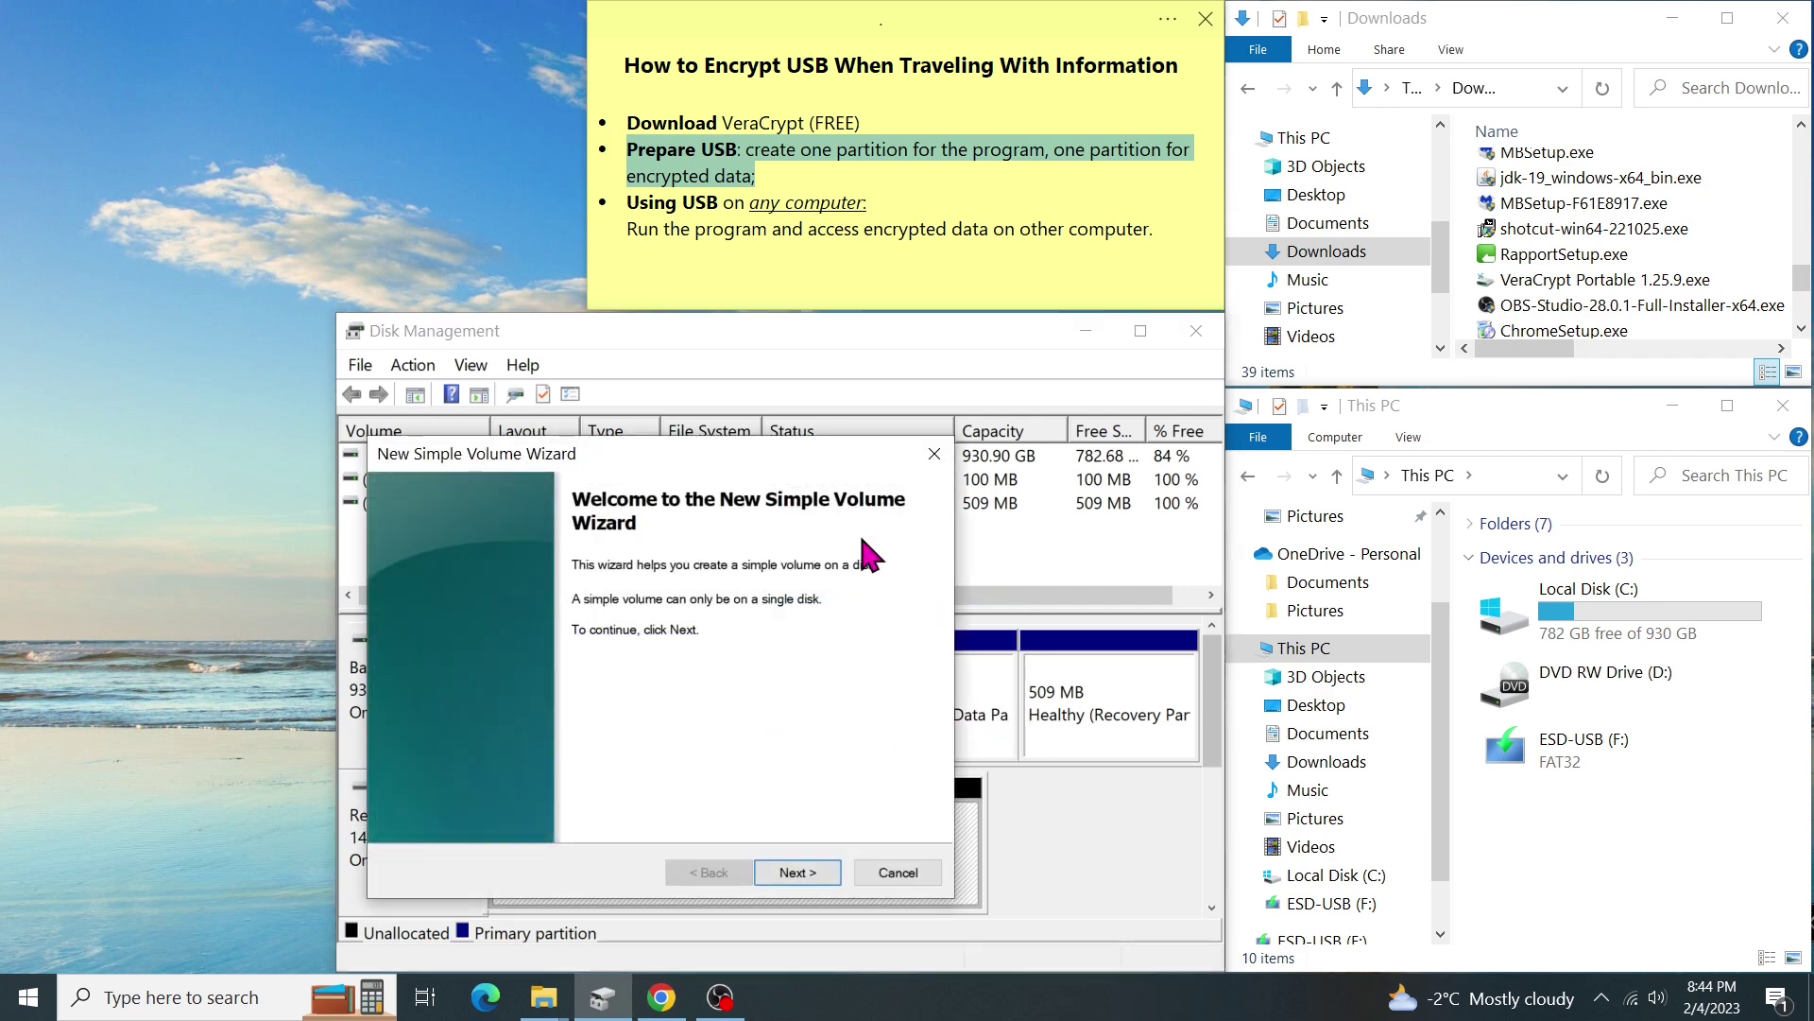
click(804, 872)
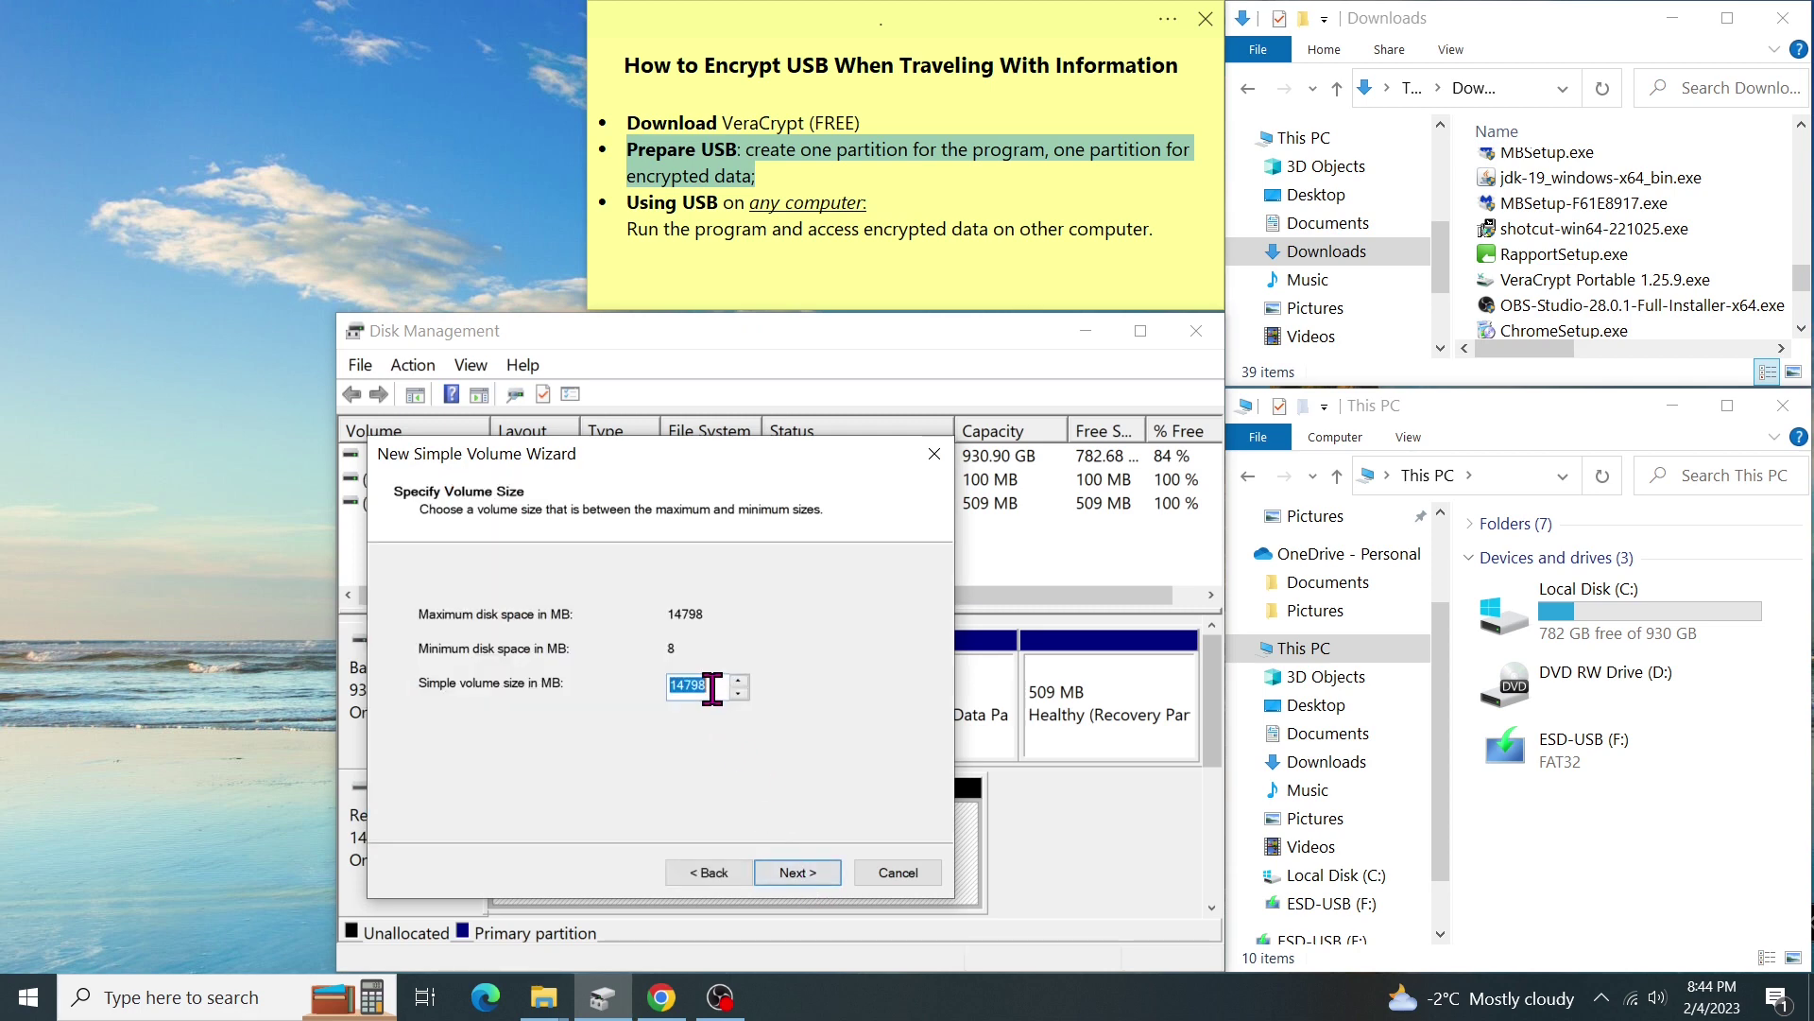
drag(712, 688, 654, 682)
text(200)
click(814, 875)
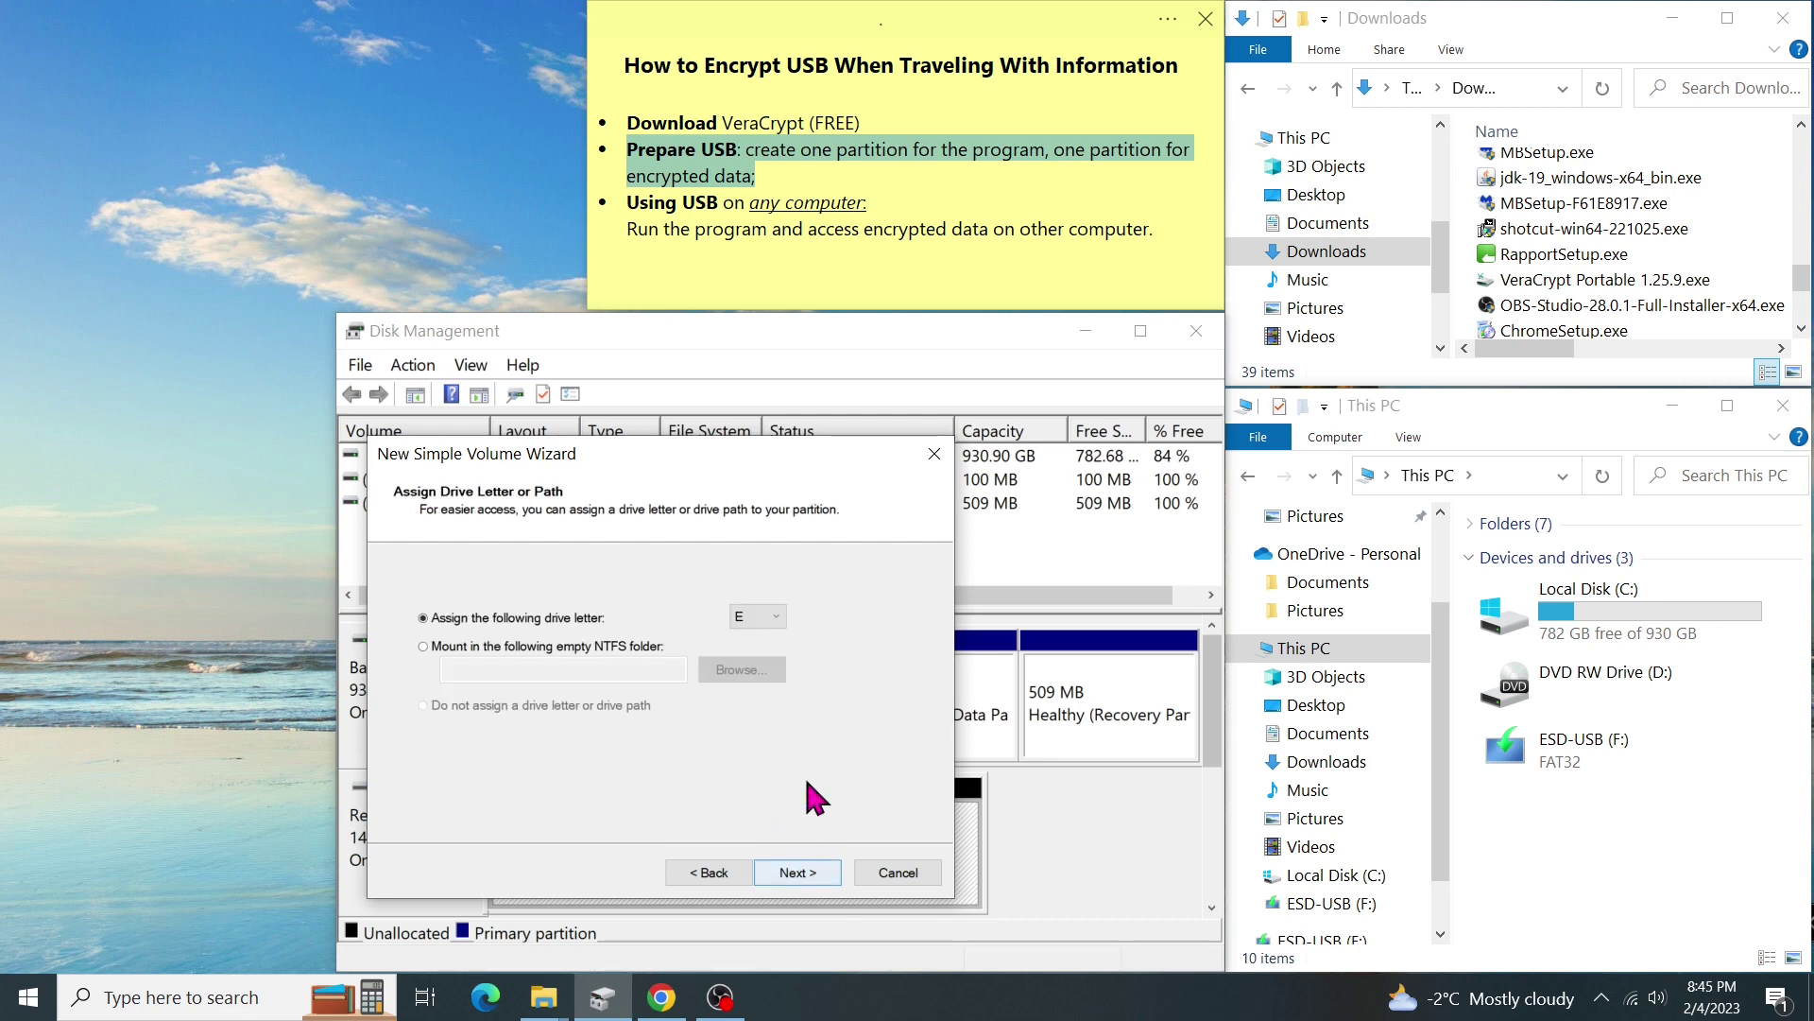
Step: Assign drive letter V, label the volume VERA, and finish the wizard
click(776, 620)
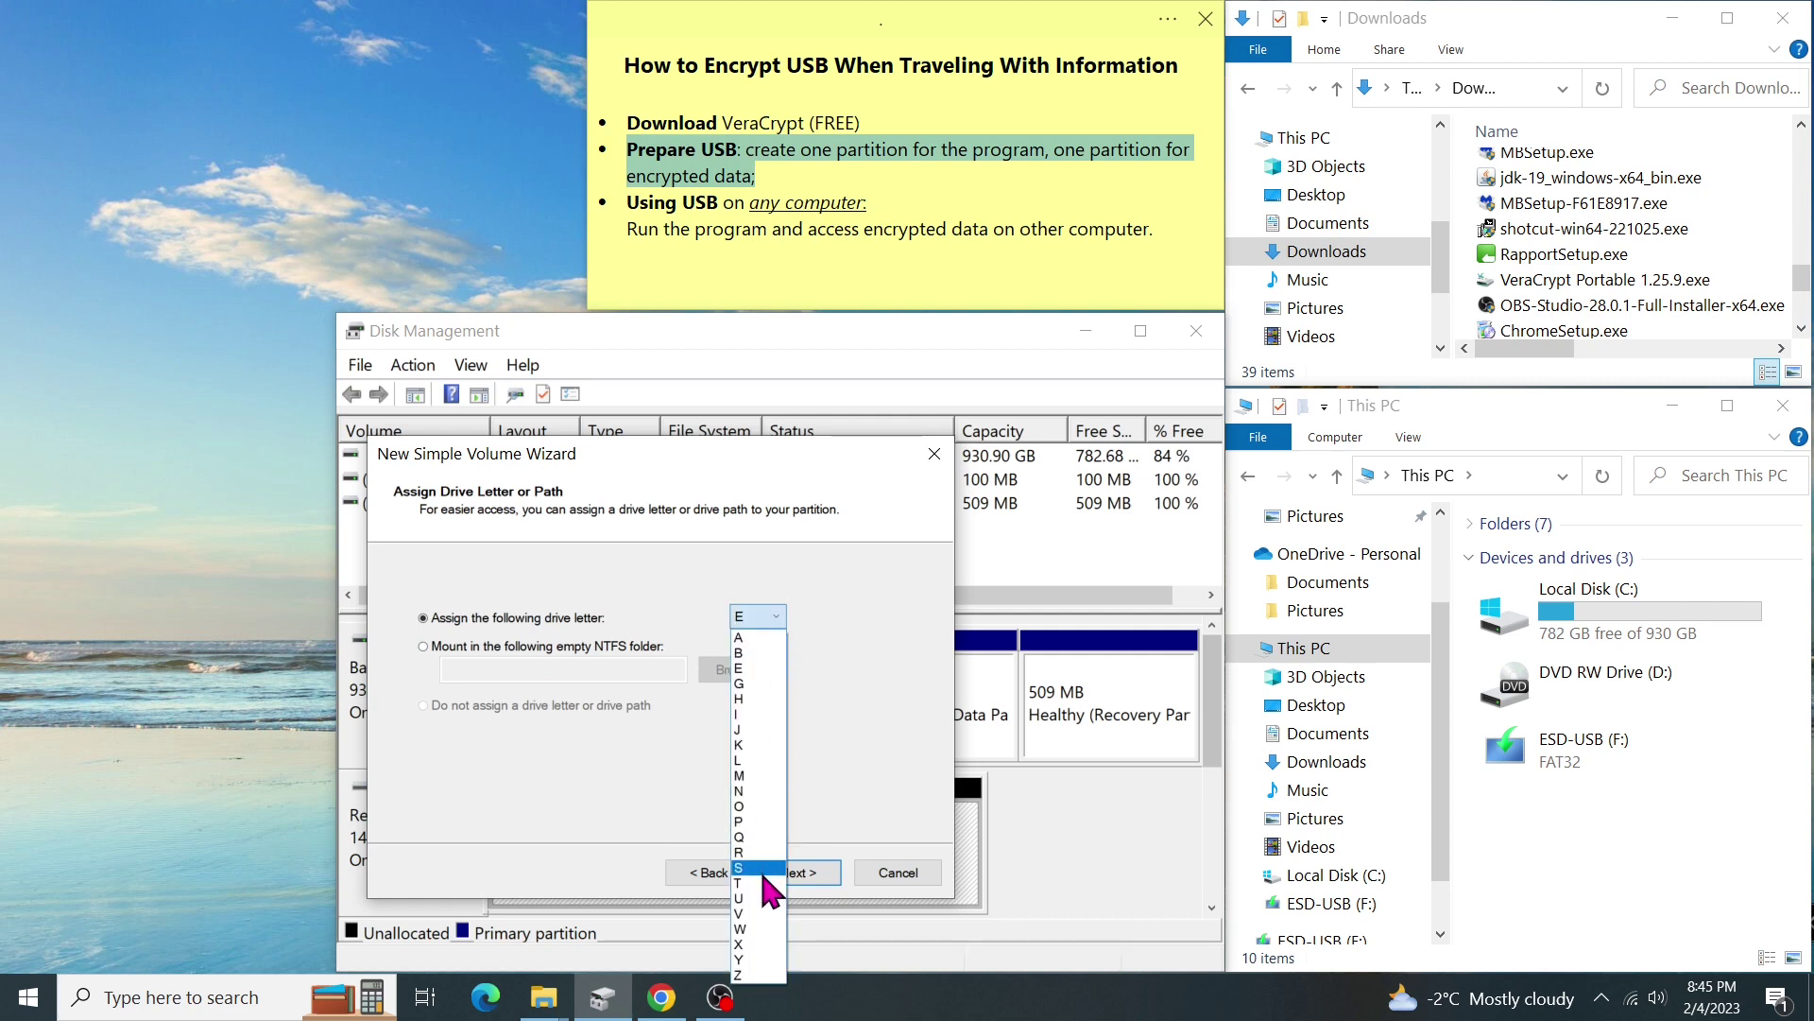
click(756, 913)
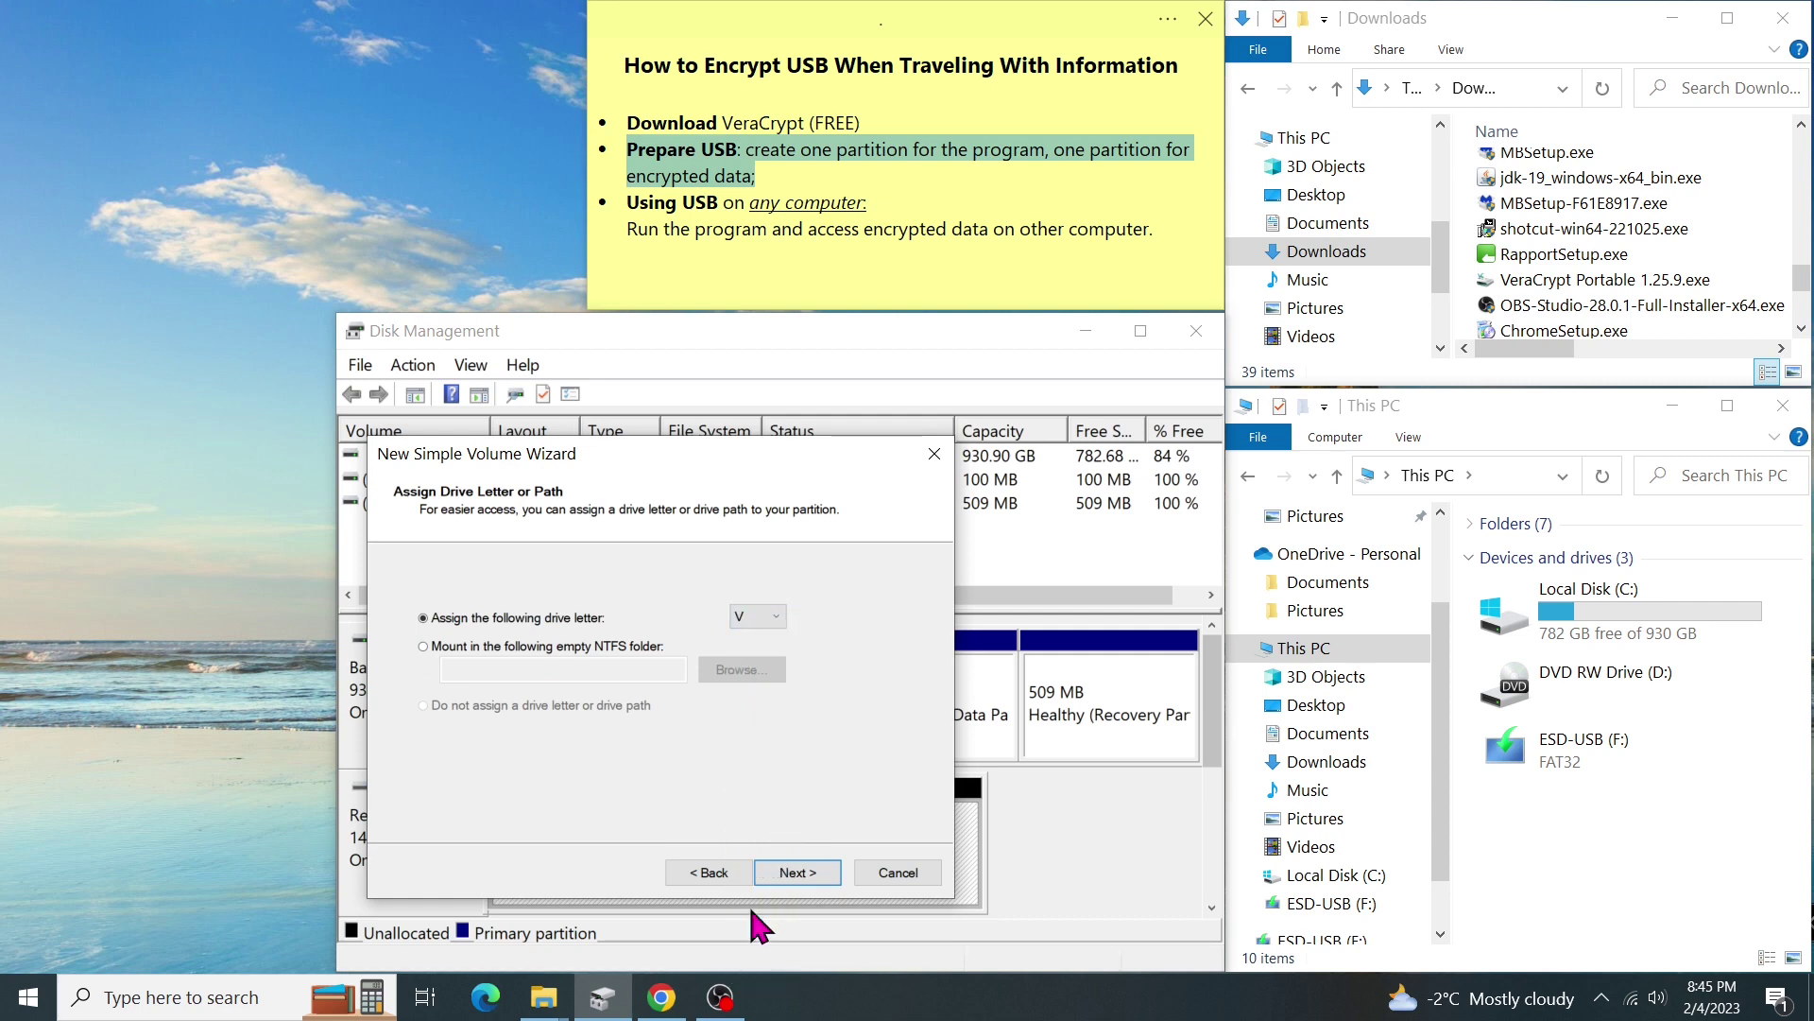
click(814, 875)
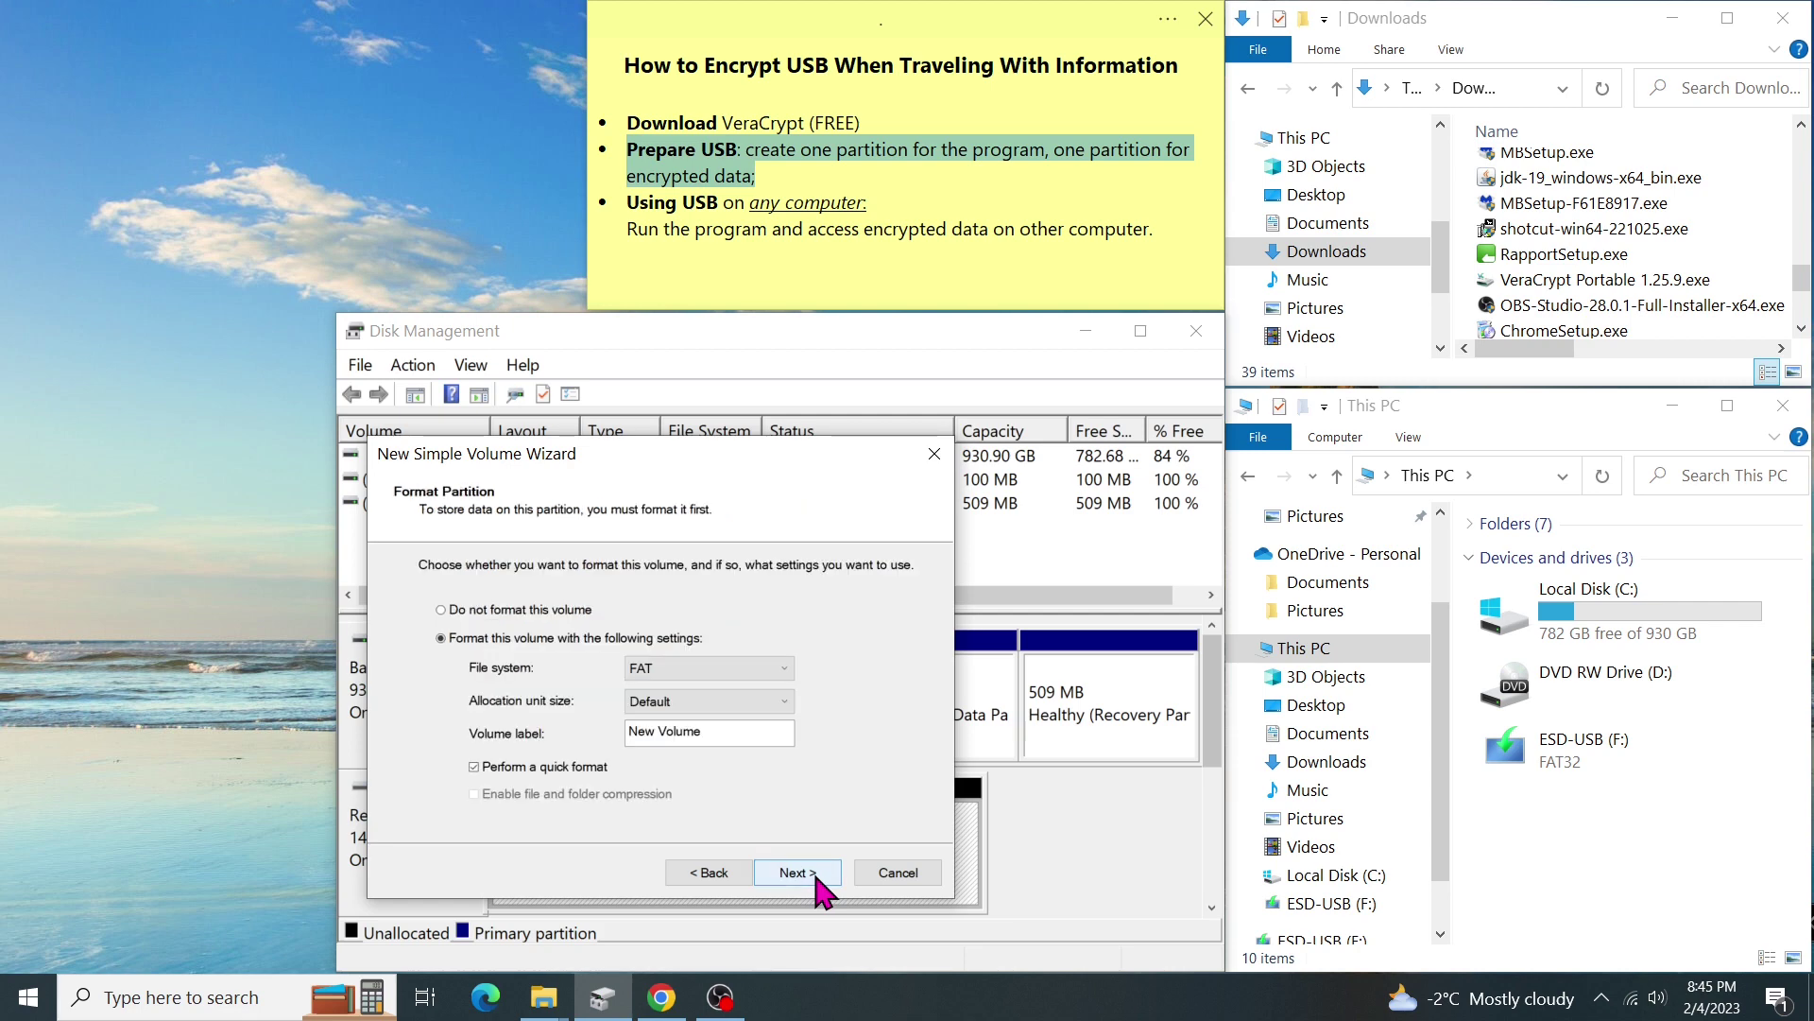
drag(729, 733, 633, 732)
text(Ve)
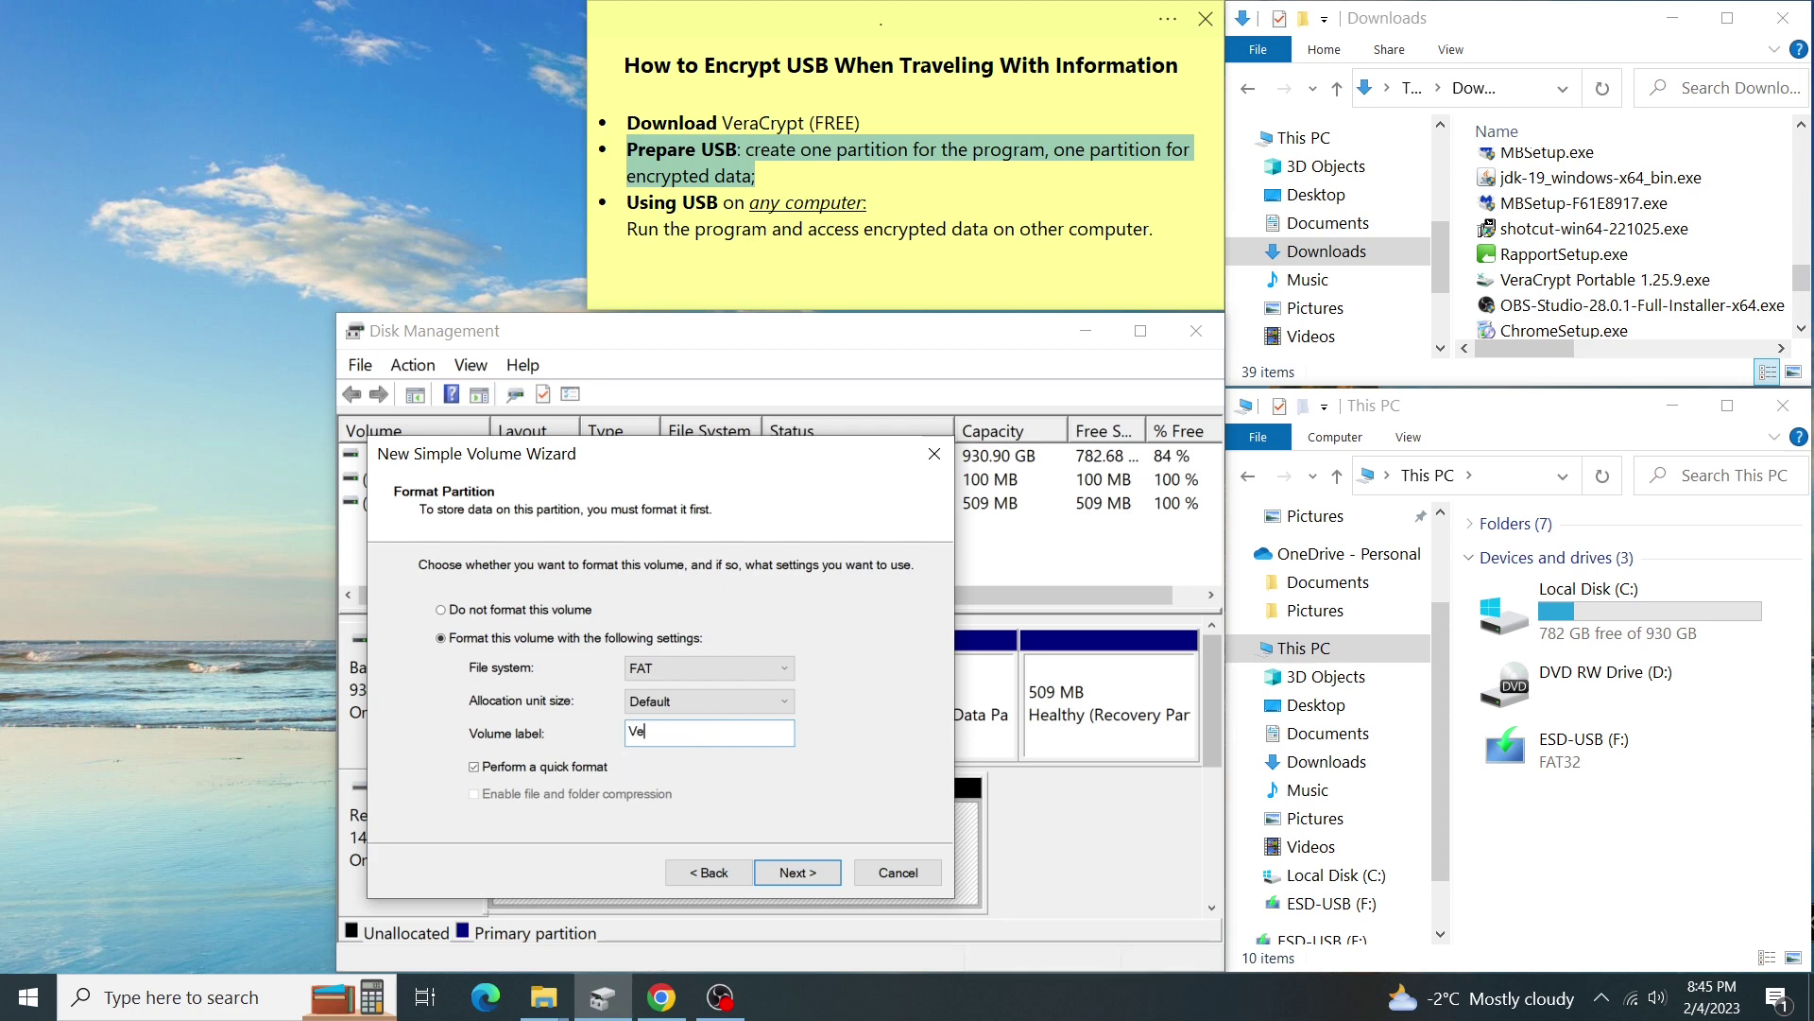
key(BackSpace)
text(ERA)
click(815, 869)
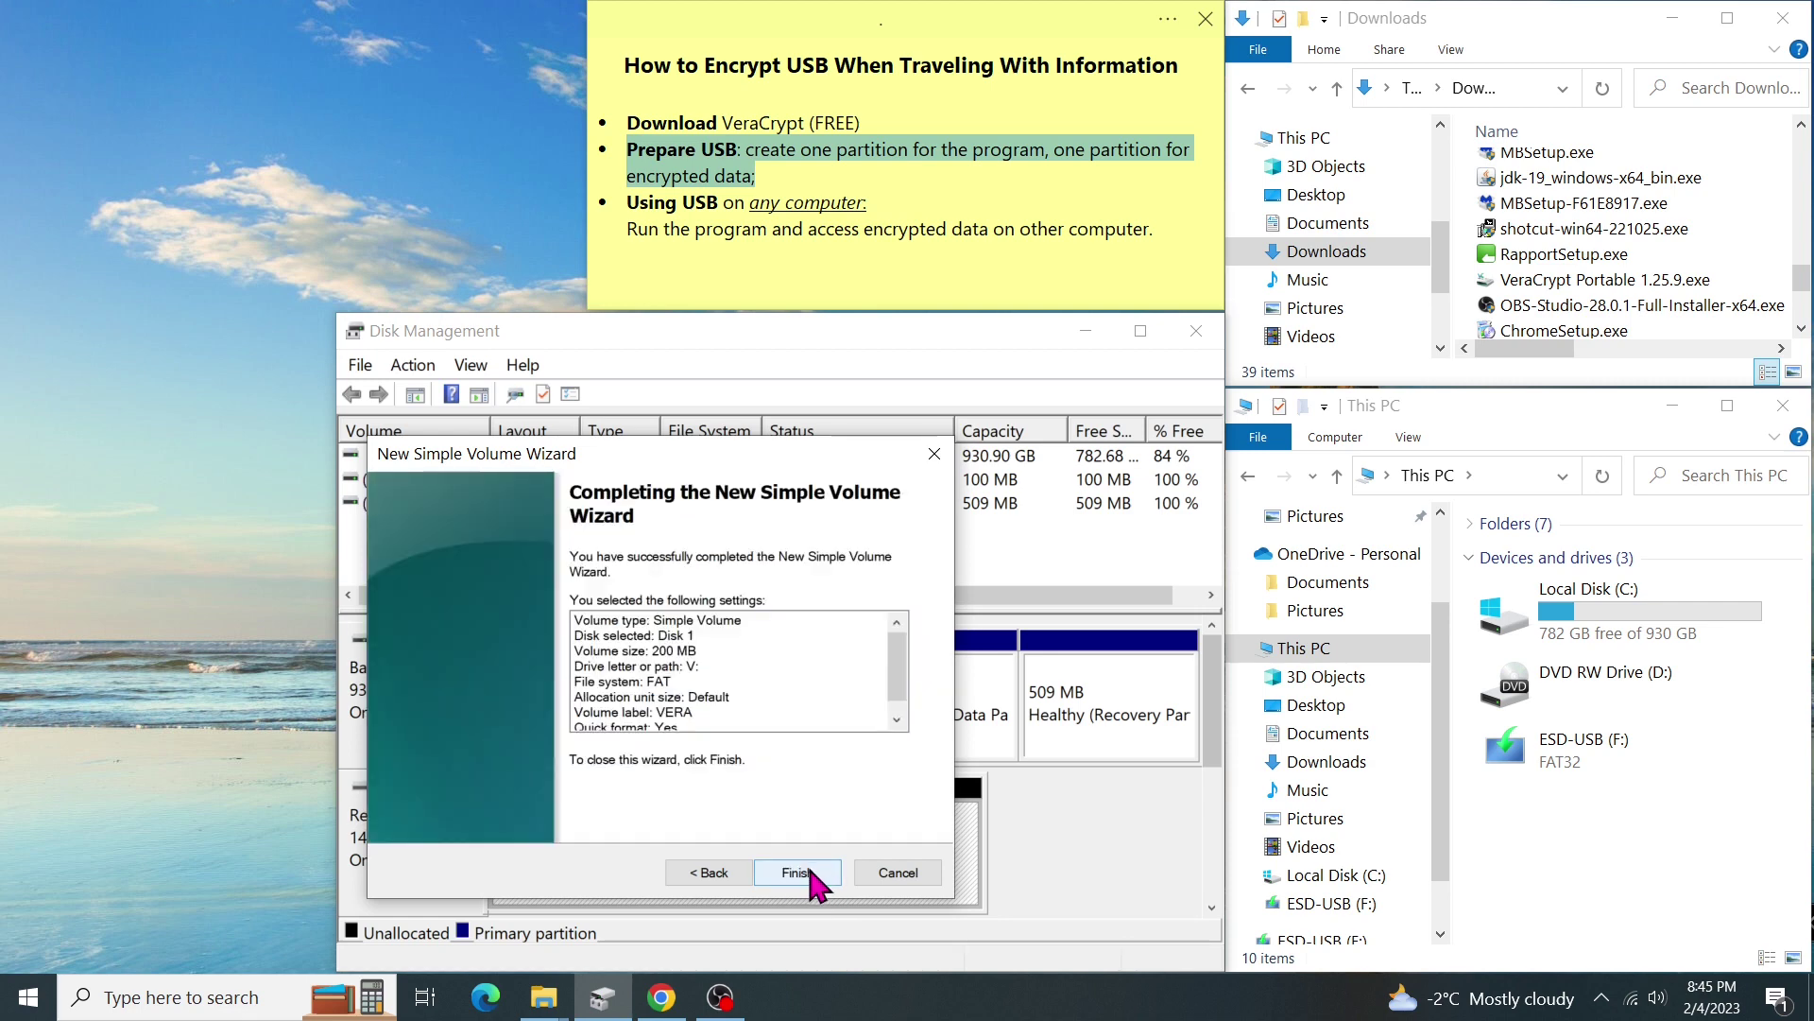
click(814, 873)
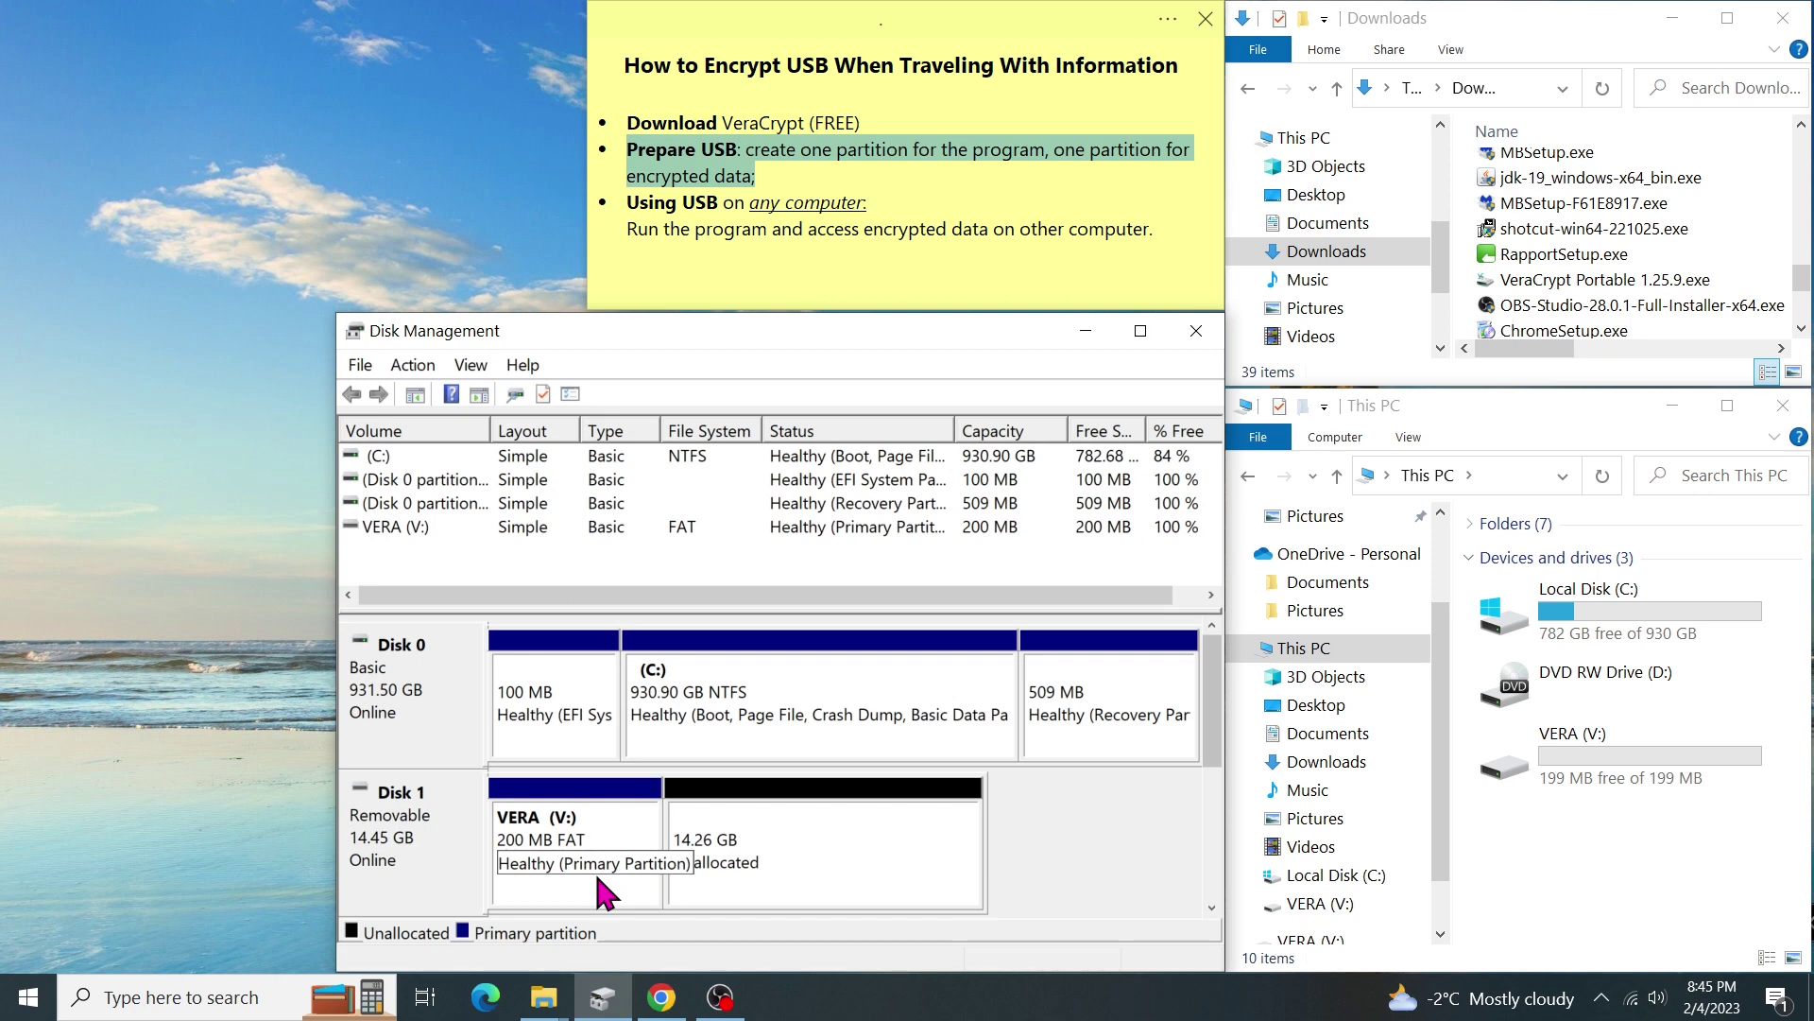
Step: Open VERA (V:), then start a new volume using the full remaining 14598 MB
click(1321, 903)
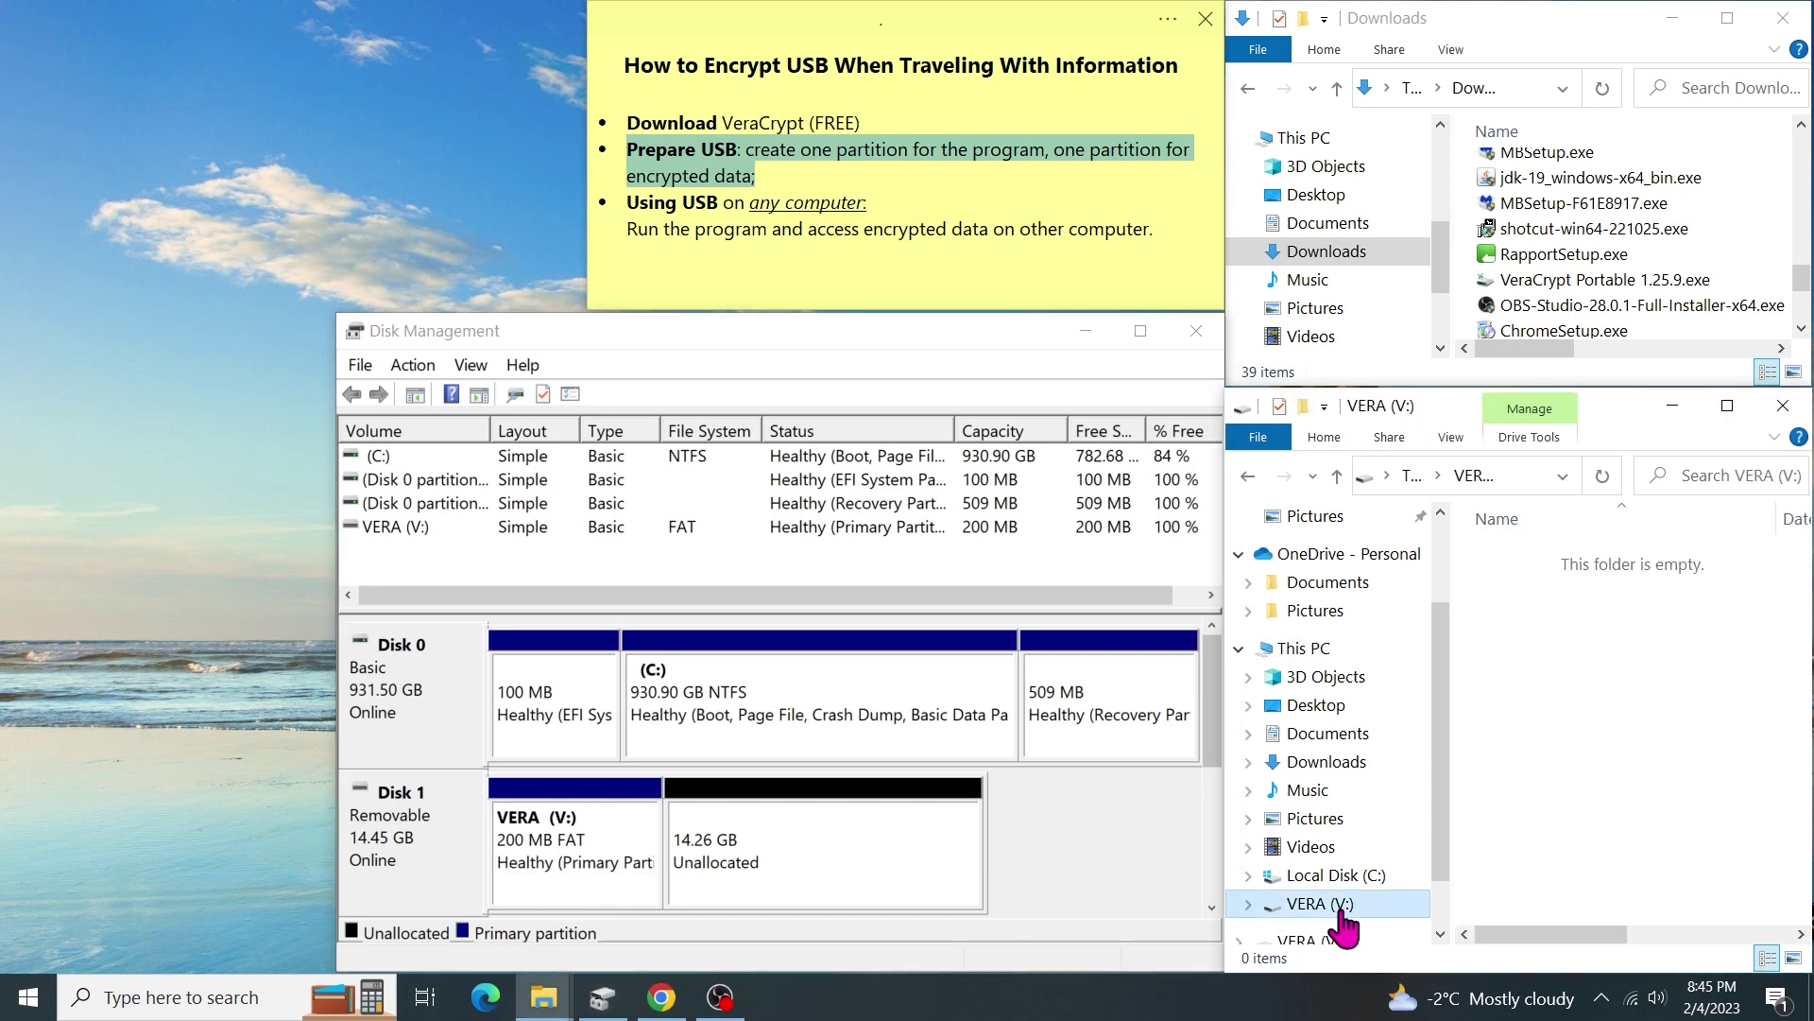
scroll(1444, 794, down, 1)
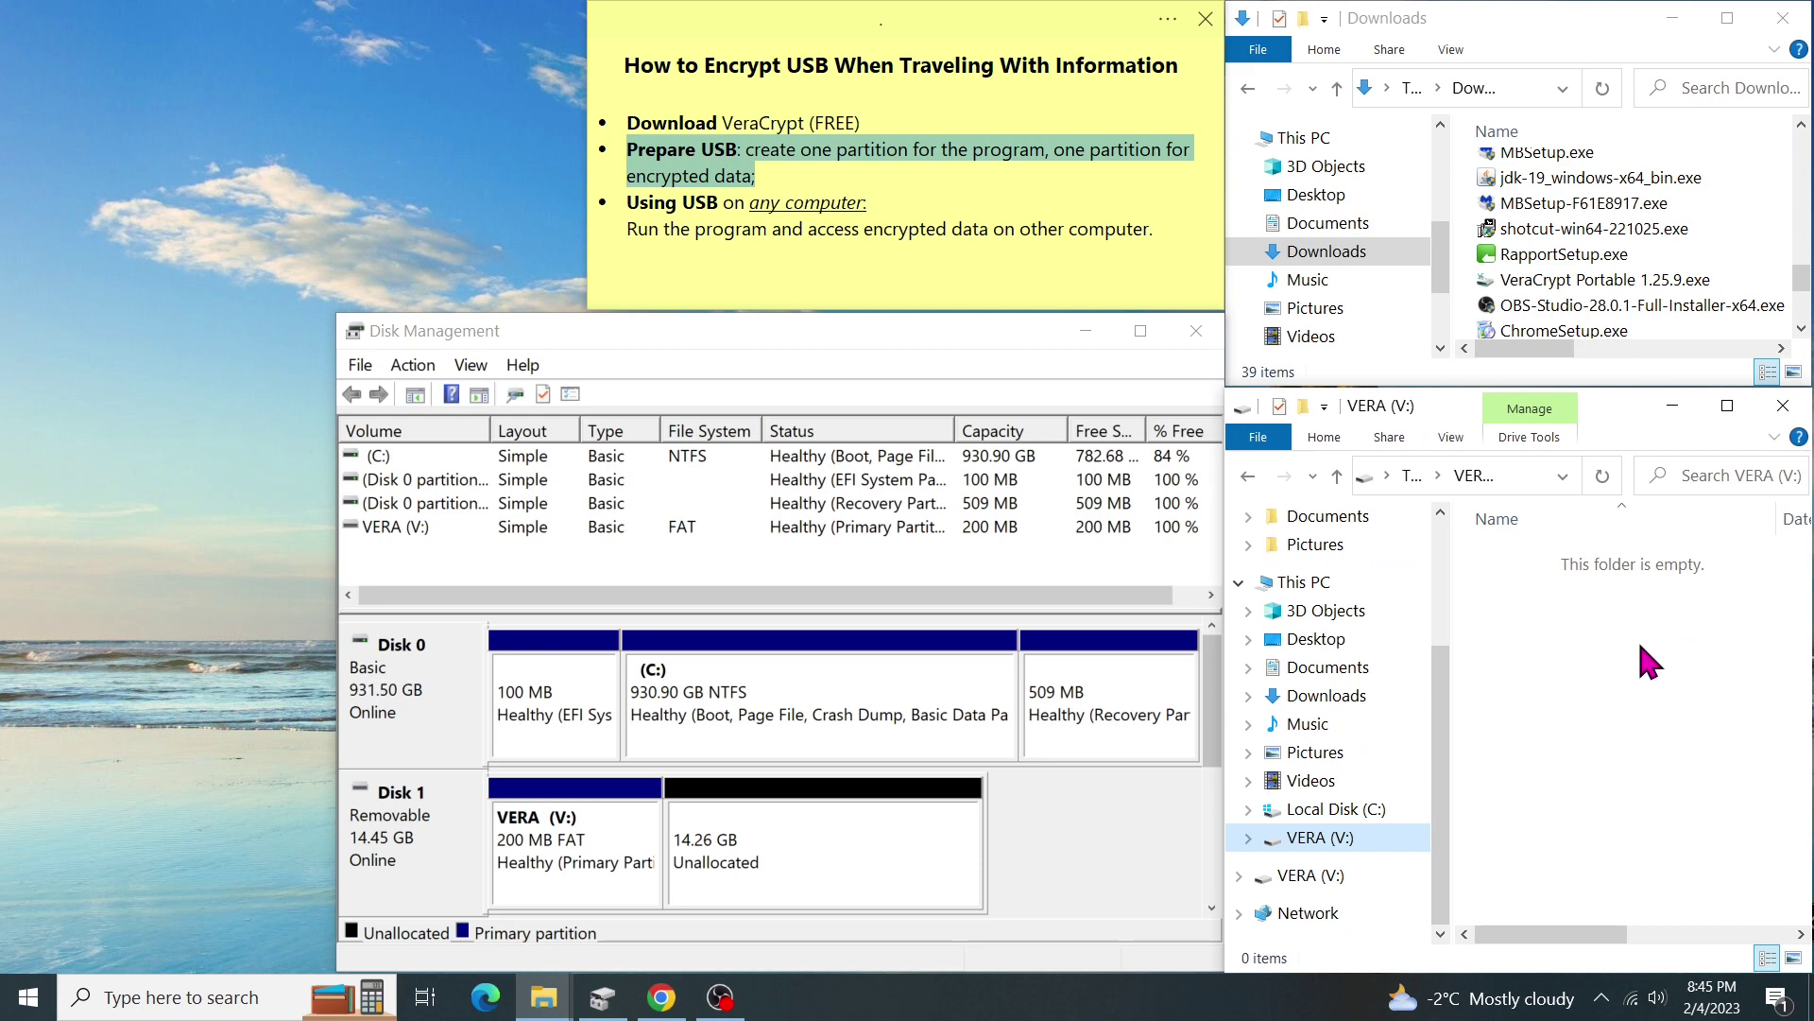
click(836, 841)
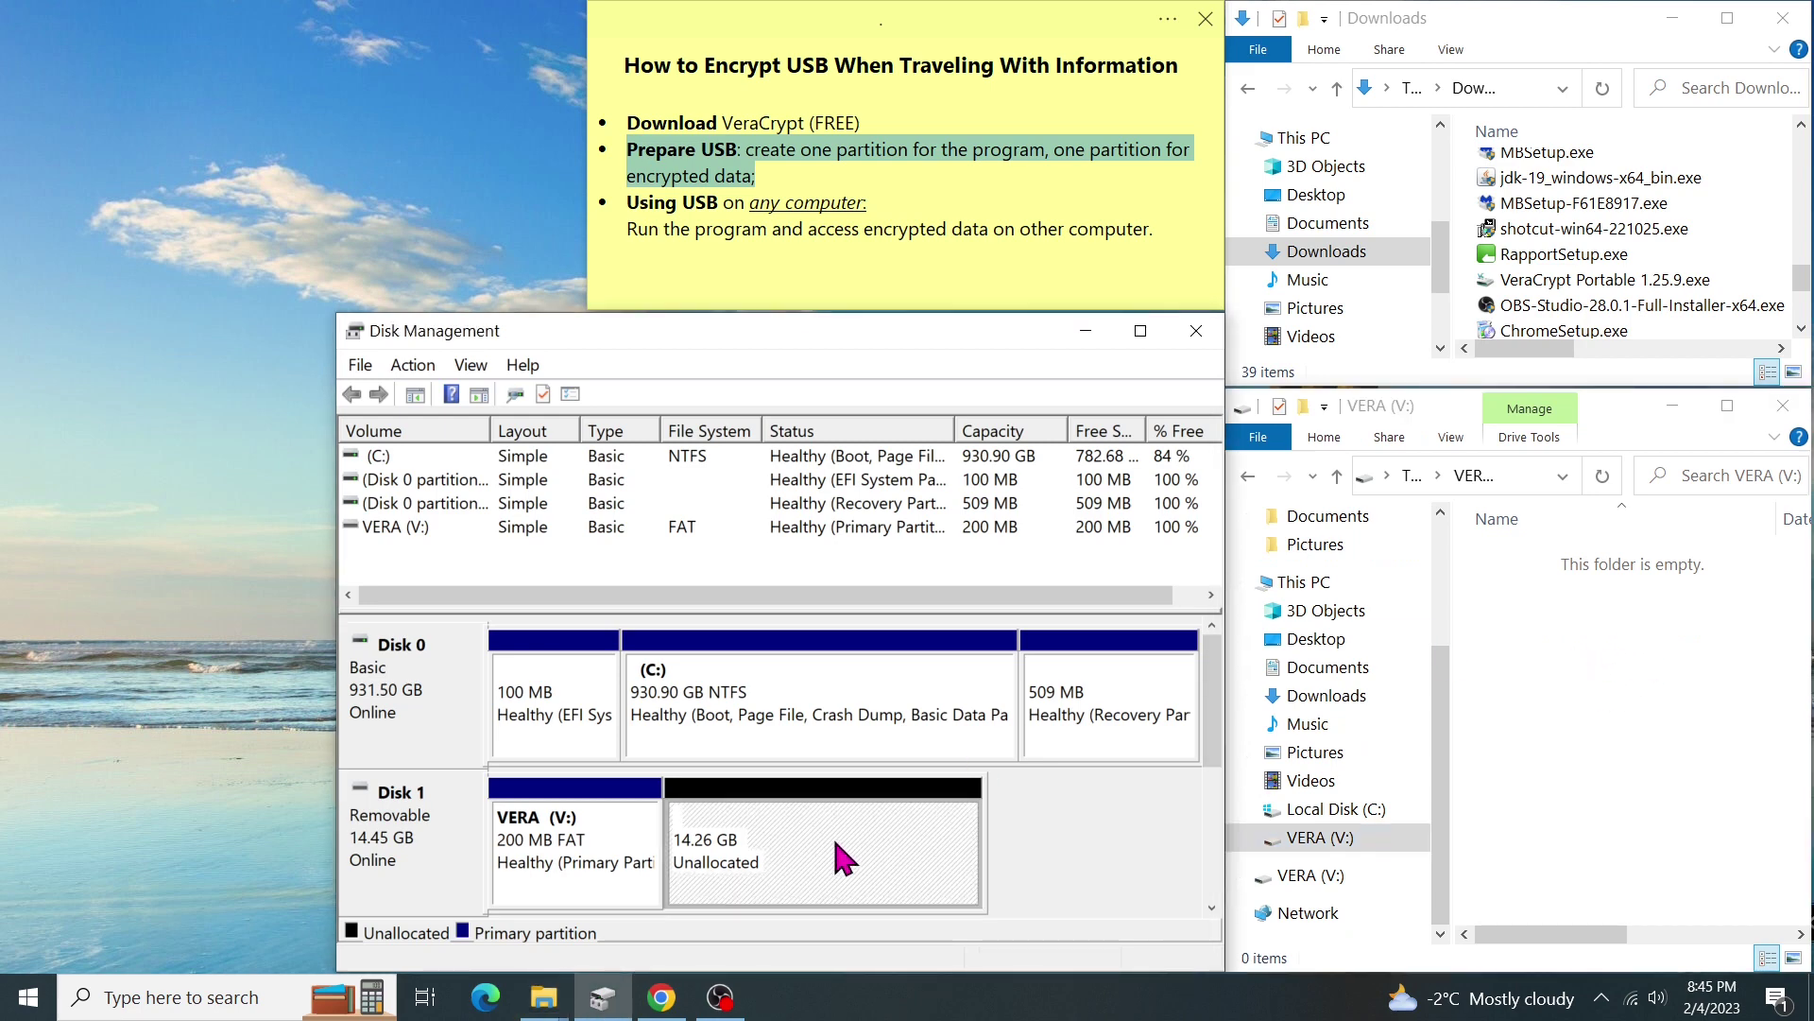
right_click(836, 856)
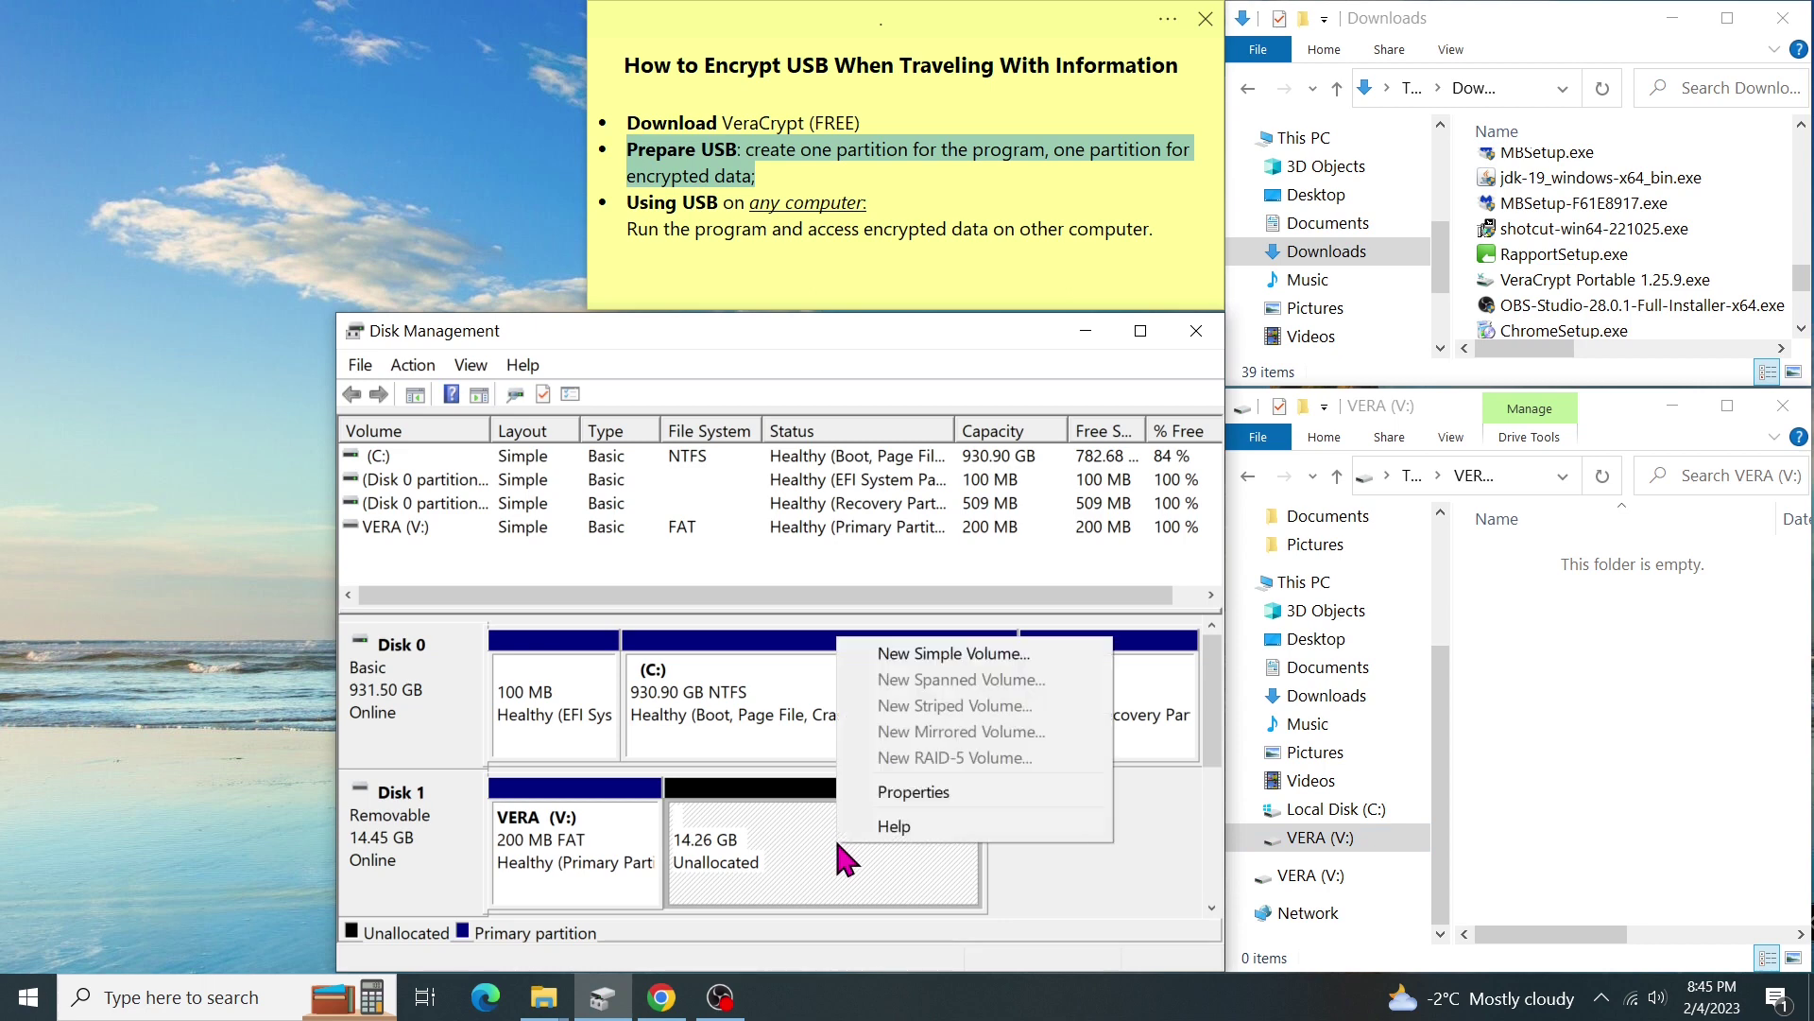
click(1020, 654)
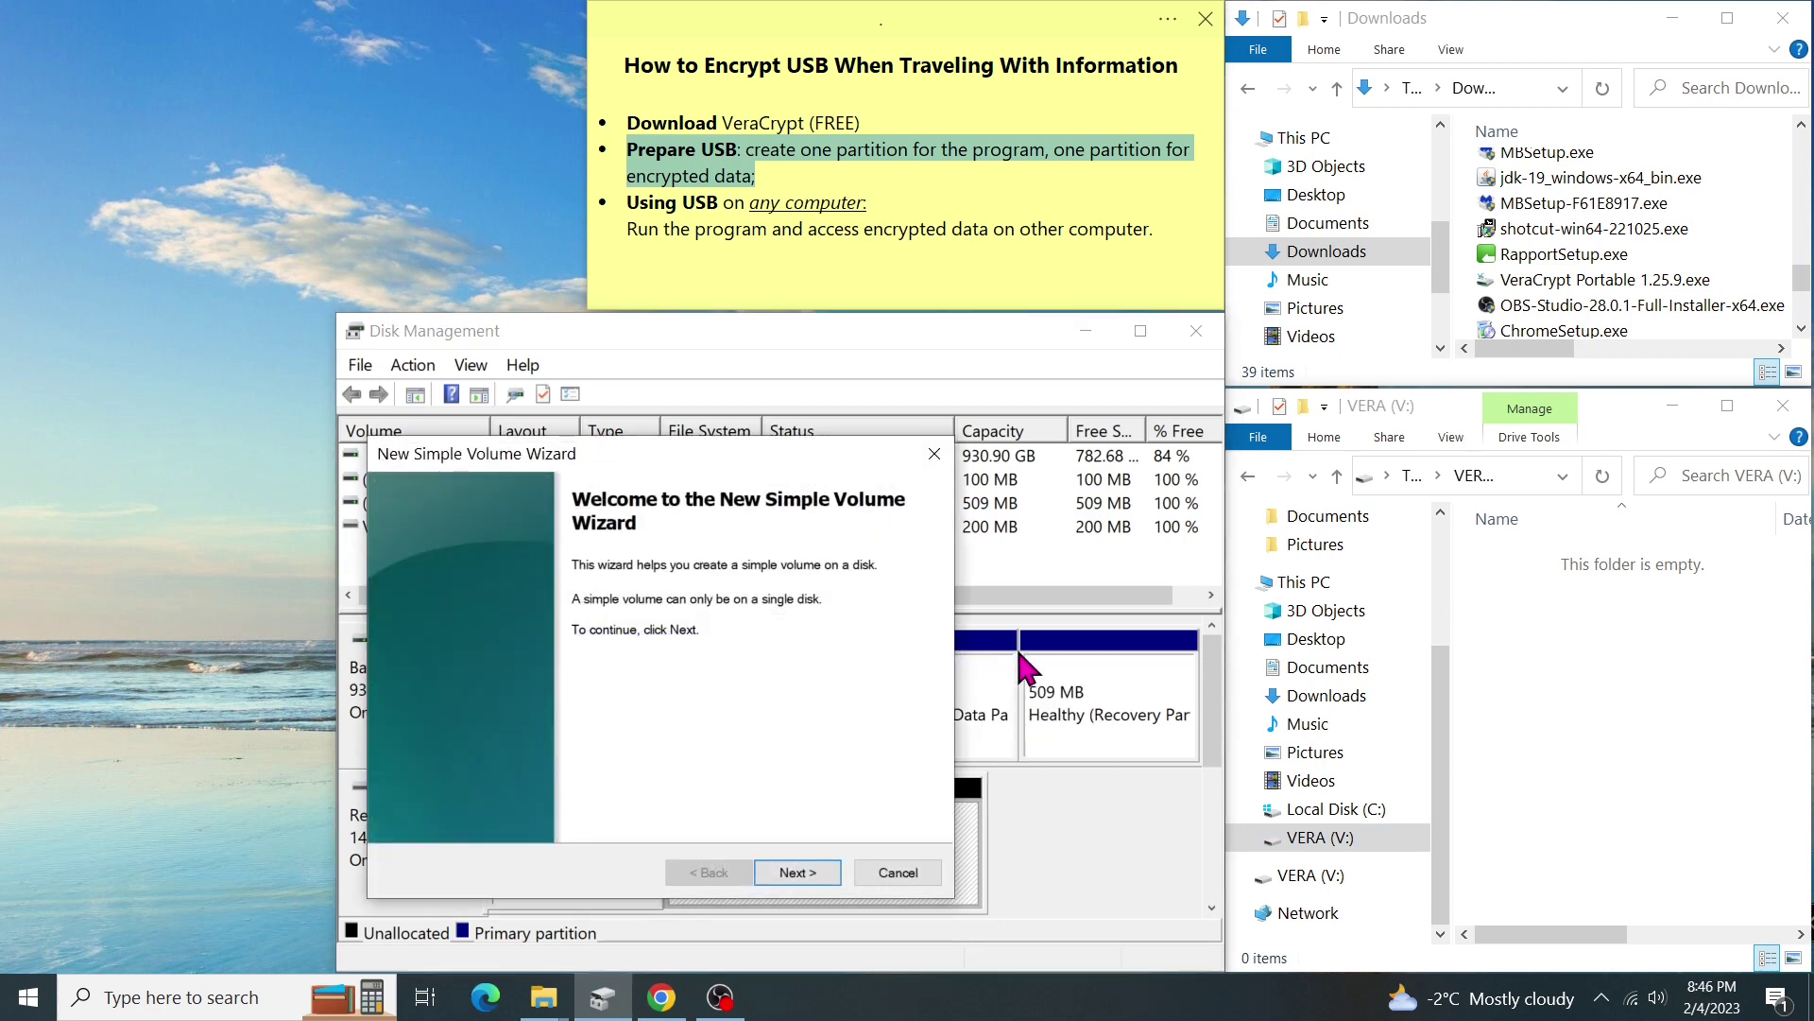
click(818, 873)
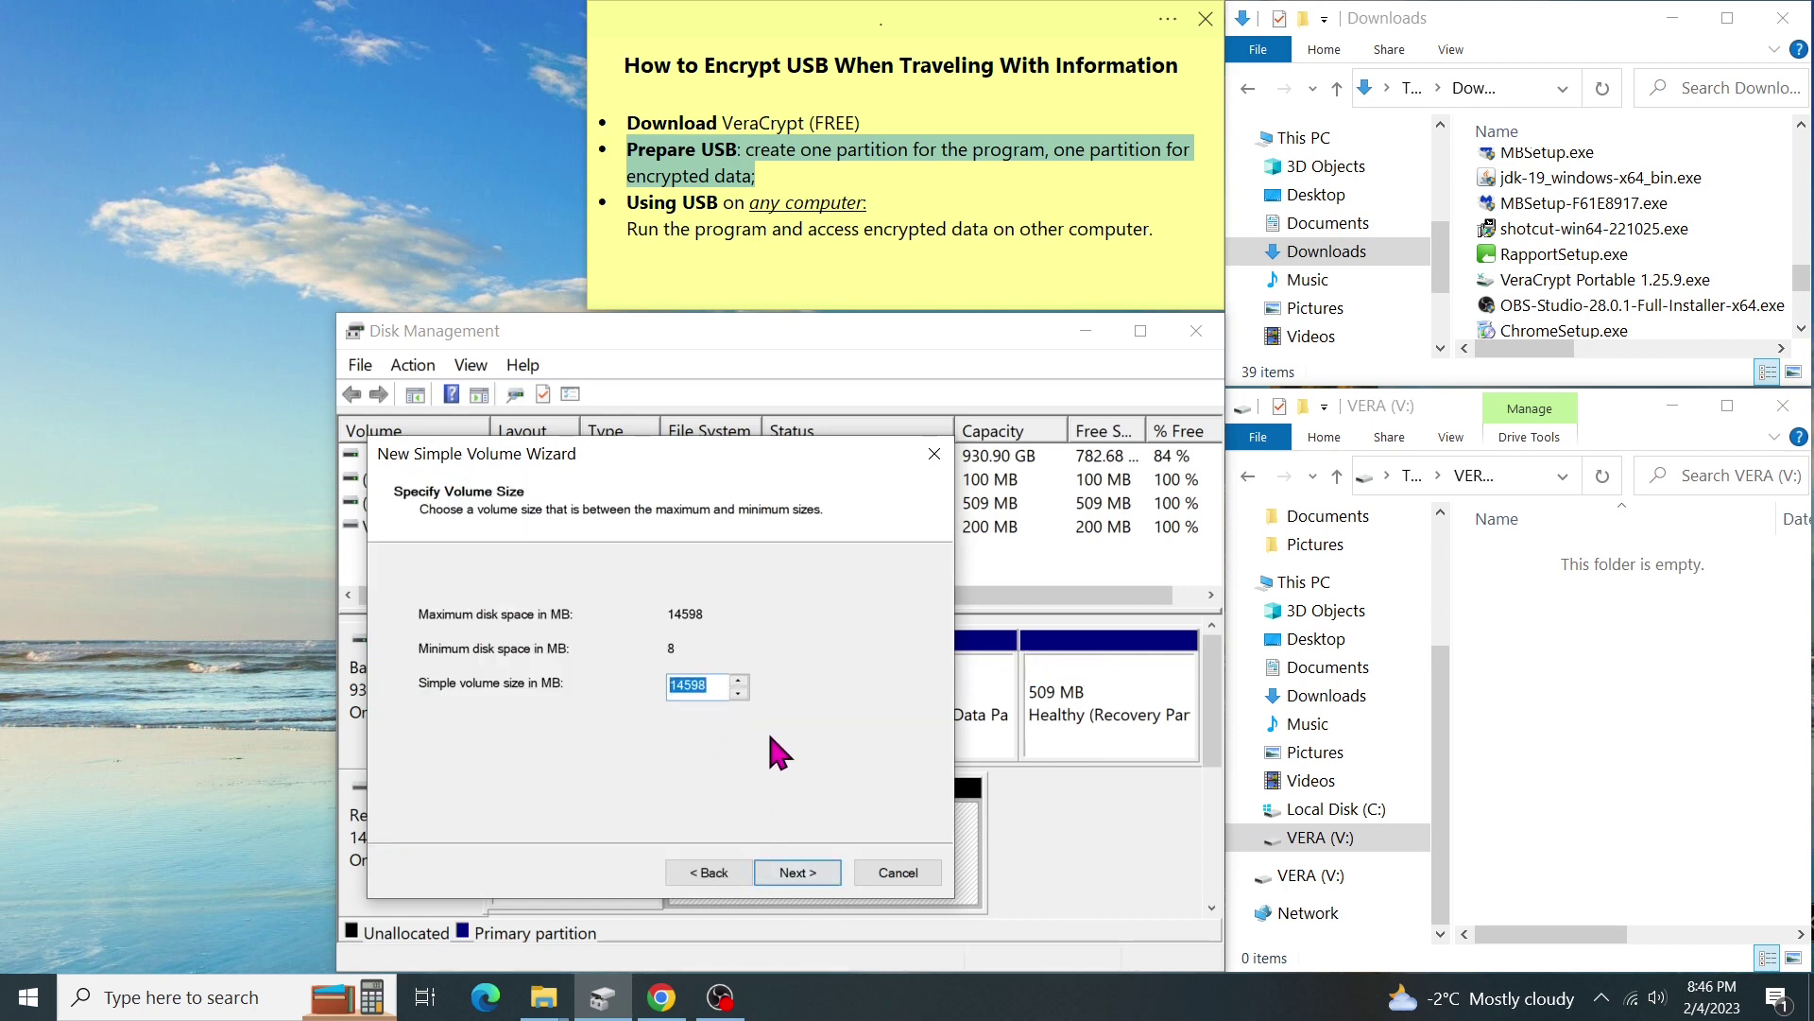
click(816, 878)
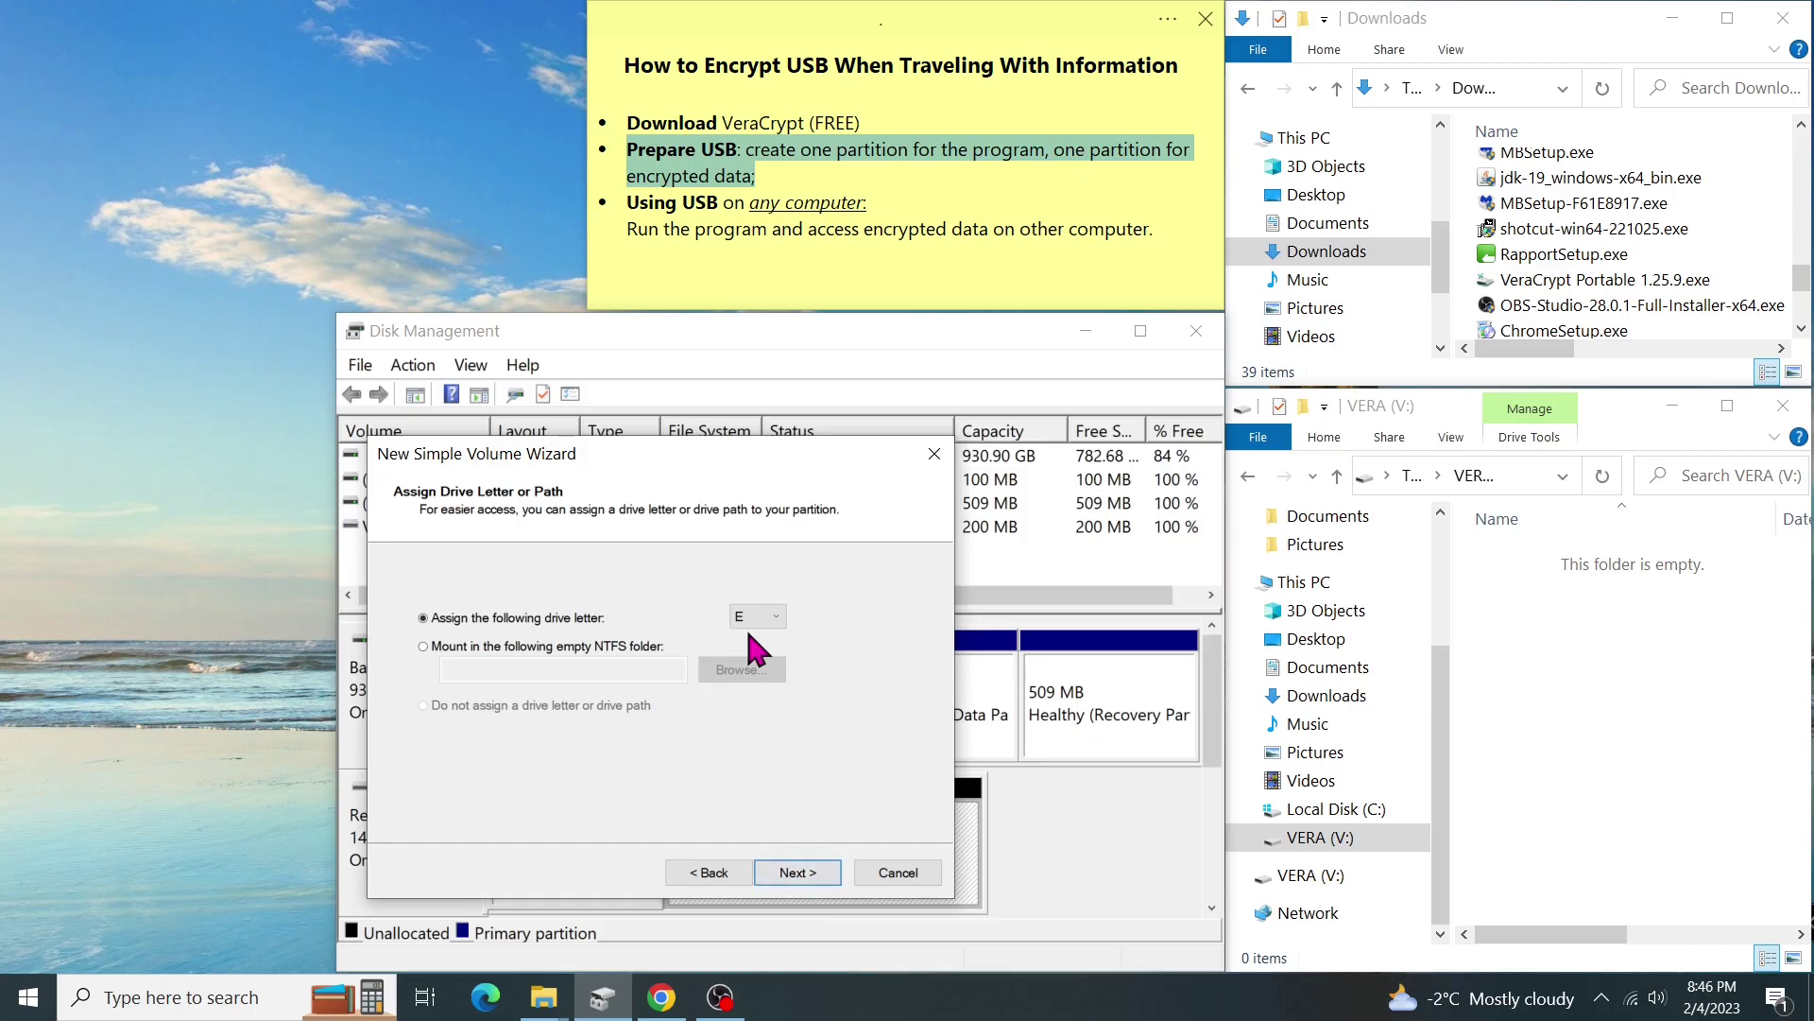
Step: Keep drive letter E, label the volume ENCRYPTED, and finish creating it
click(756, 617)
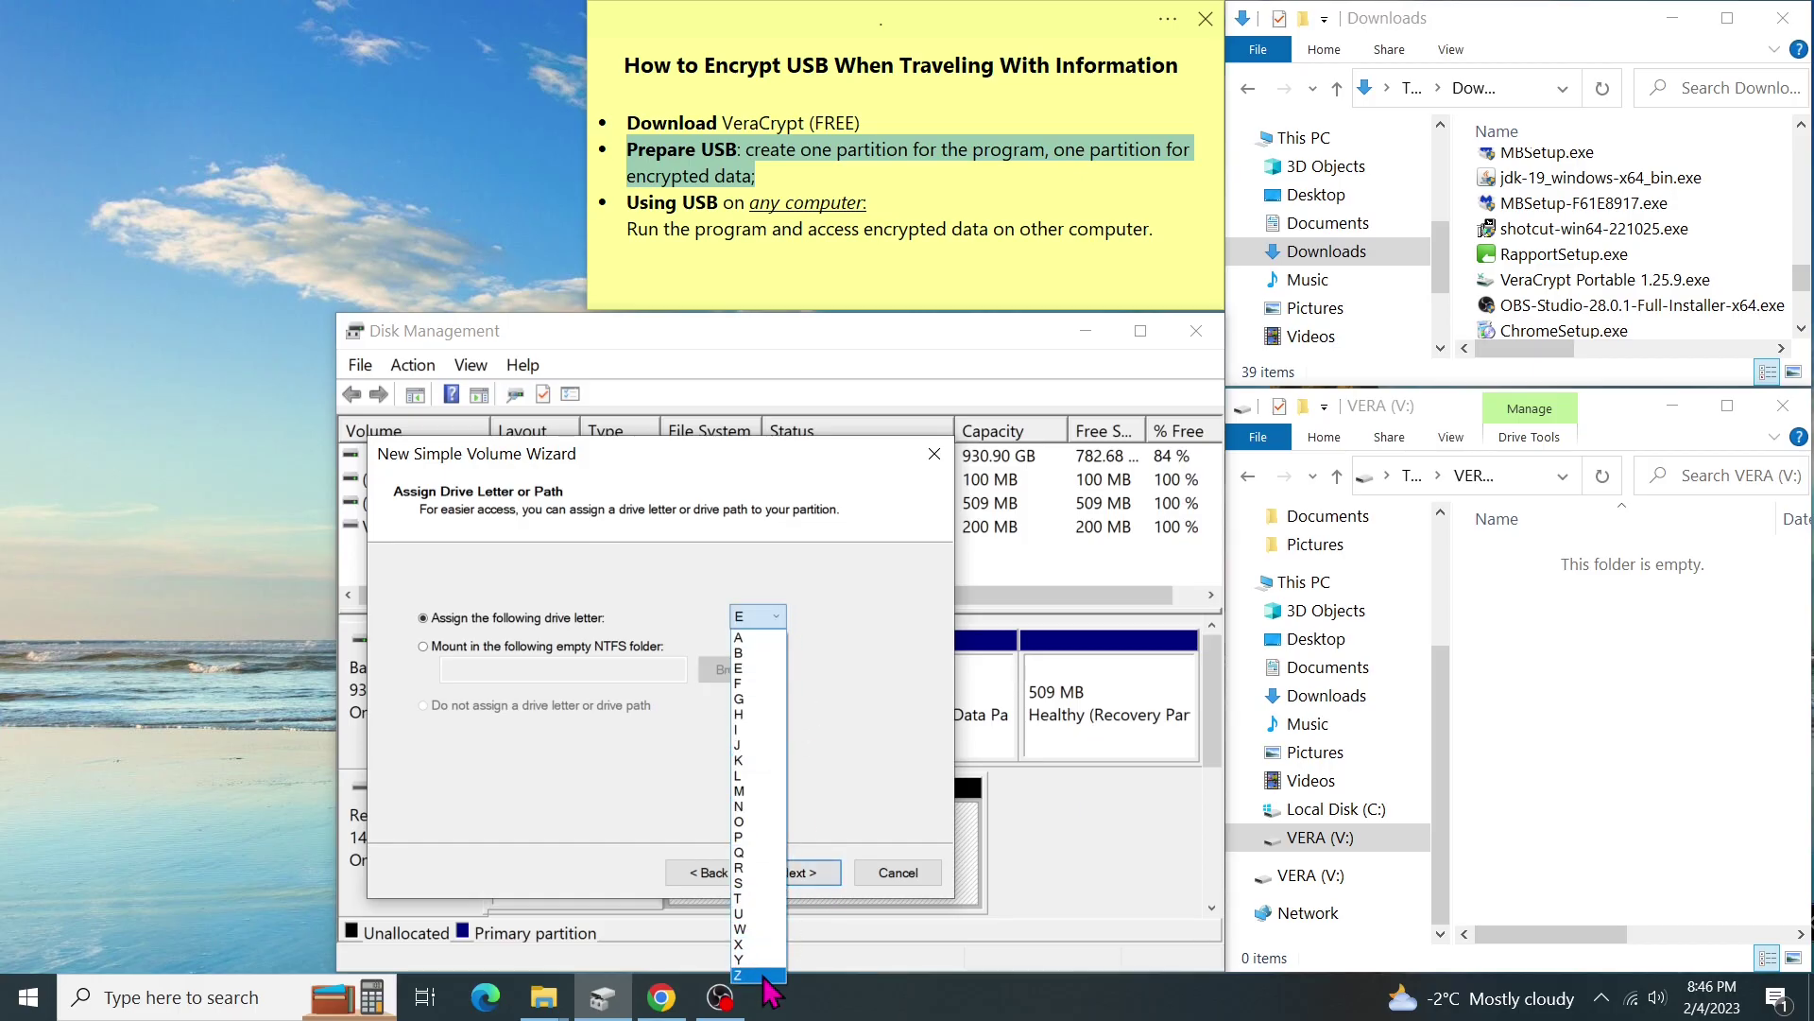
click(776, 669)
click(833, 874)
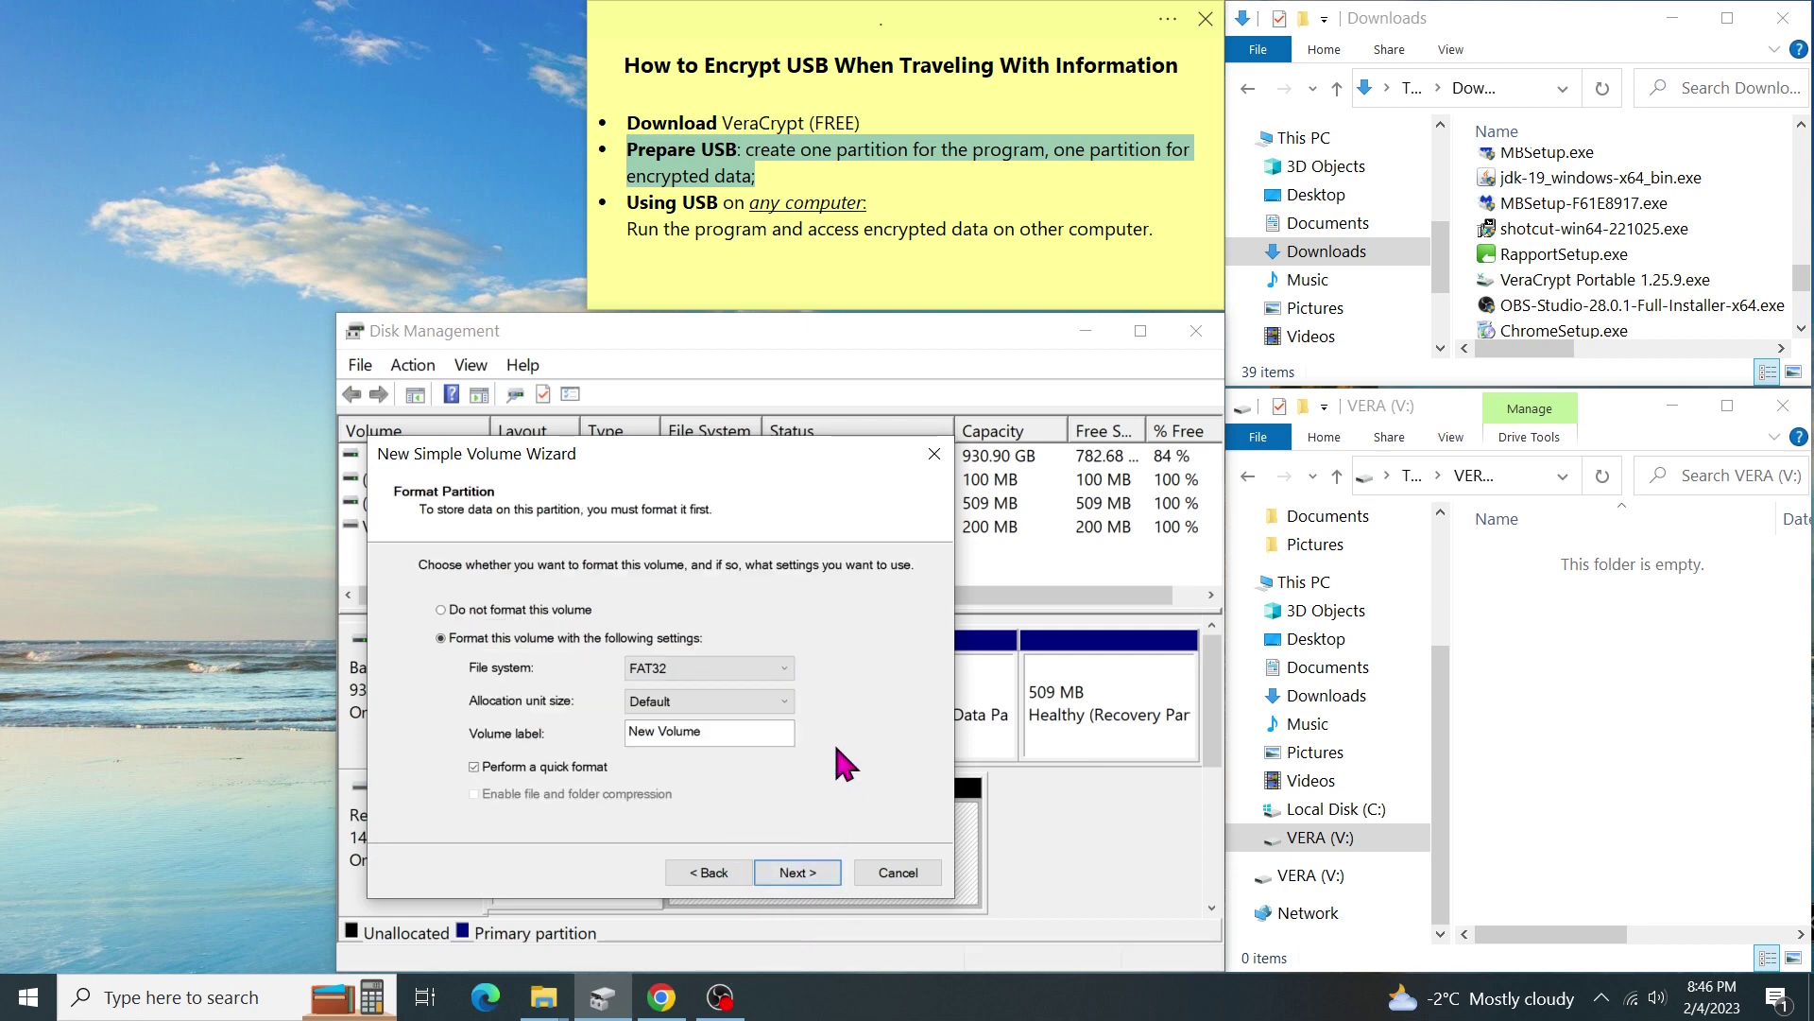
drag(710, 729, 605, 732)
text(ENCRYPTED)
click(802, 874)
click(797, 873)
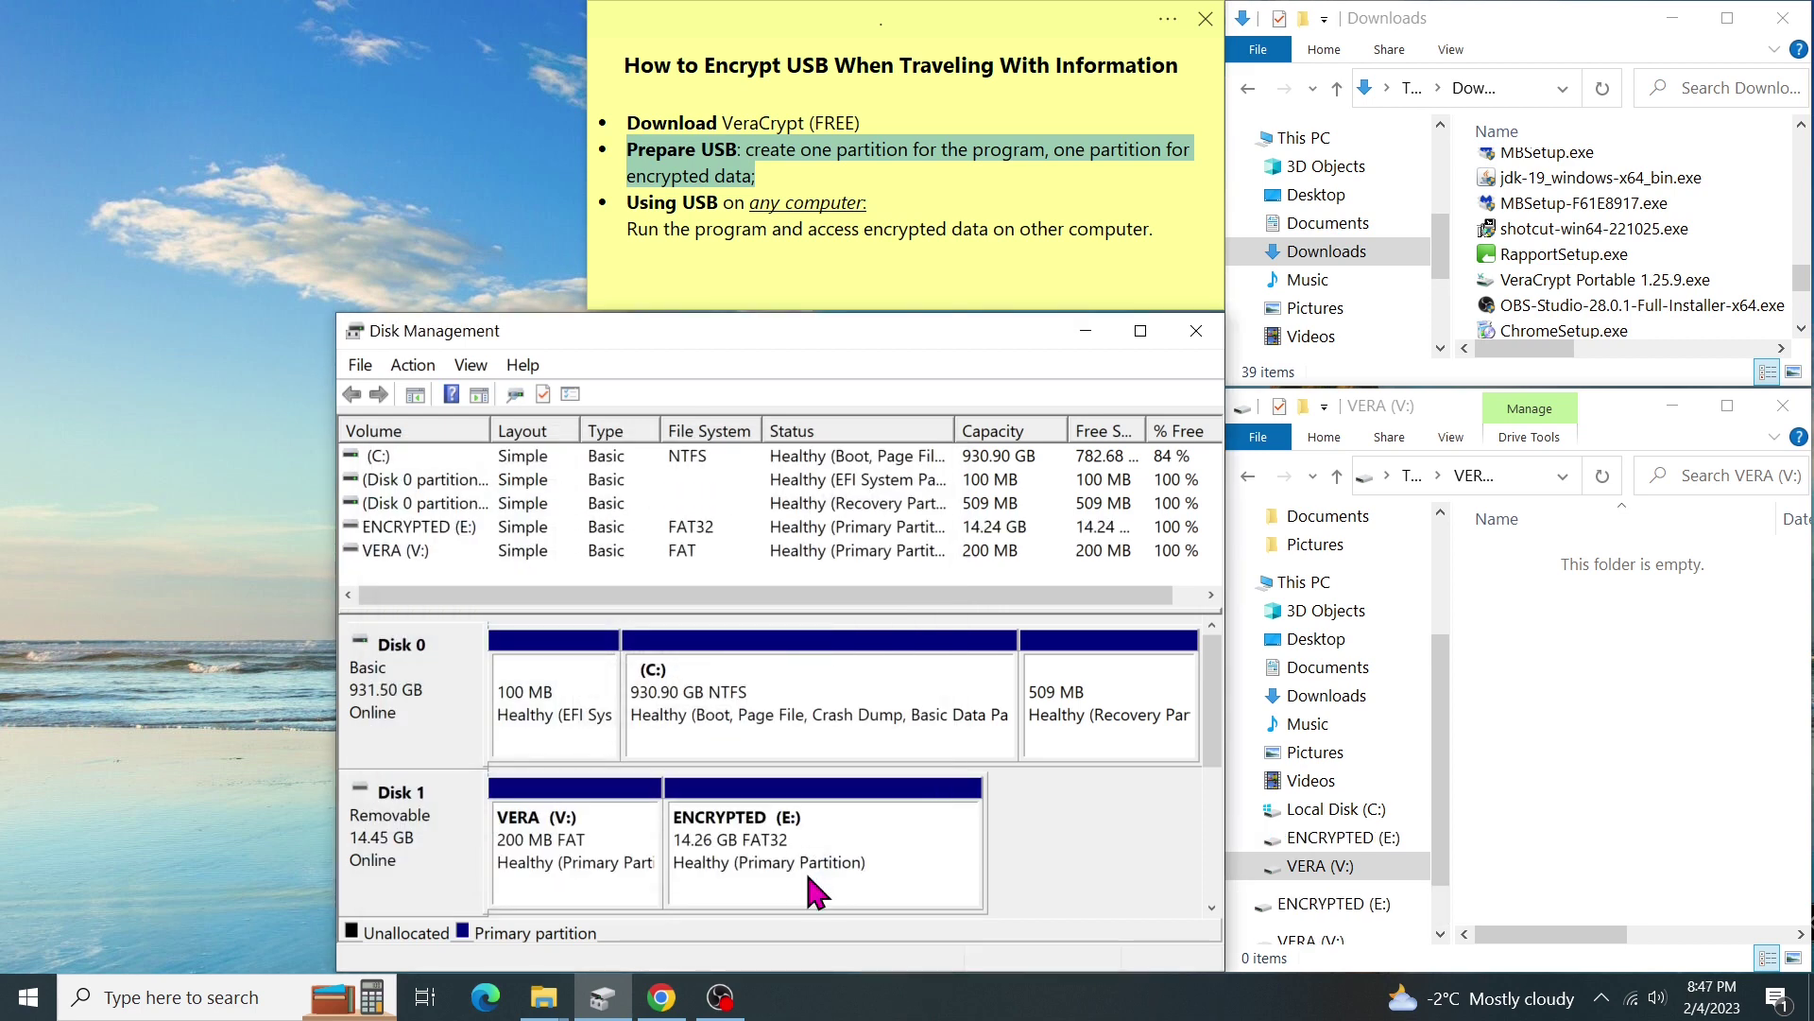
Step: Paste the VeraCrypt Portable installer into the VERA (V:) drive
click(1330, 837)
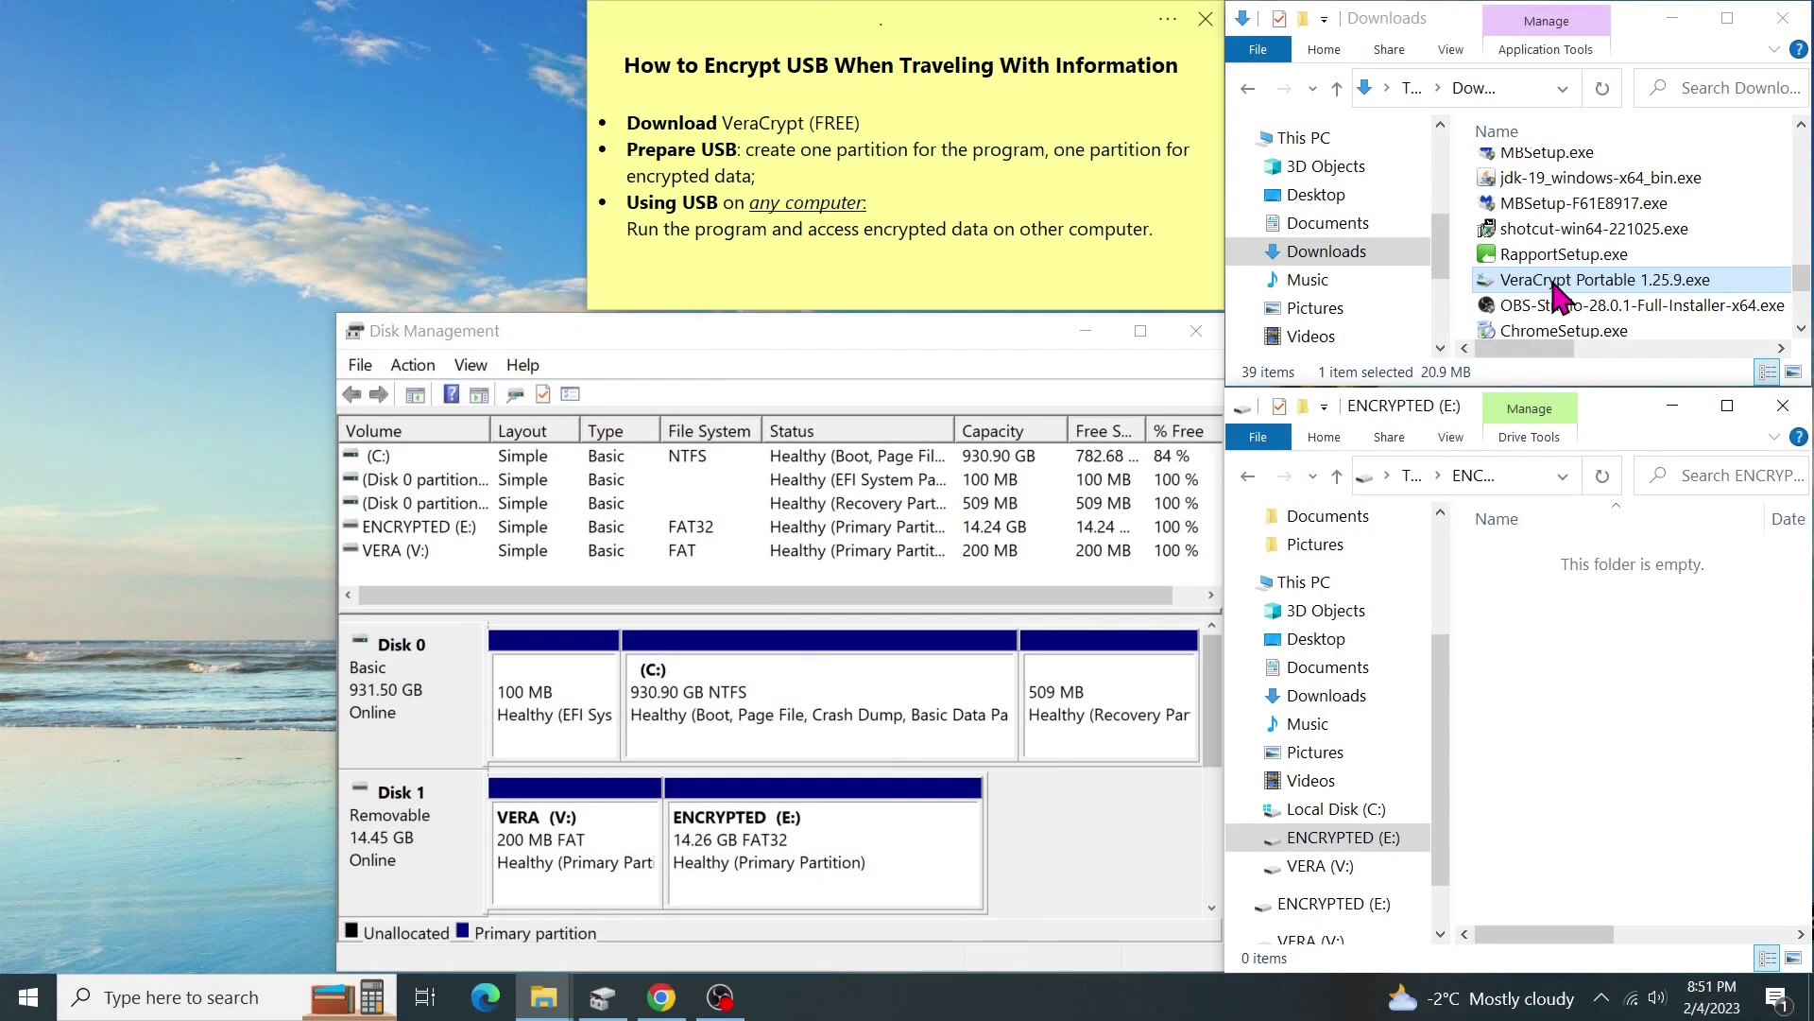
click(1357, 866)
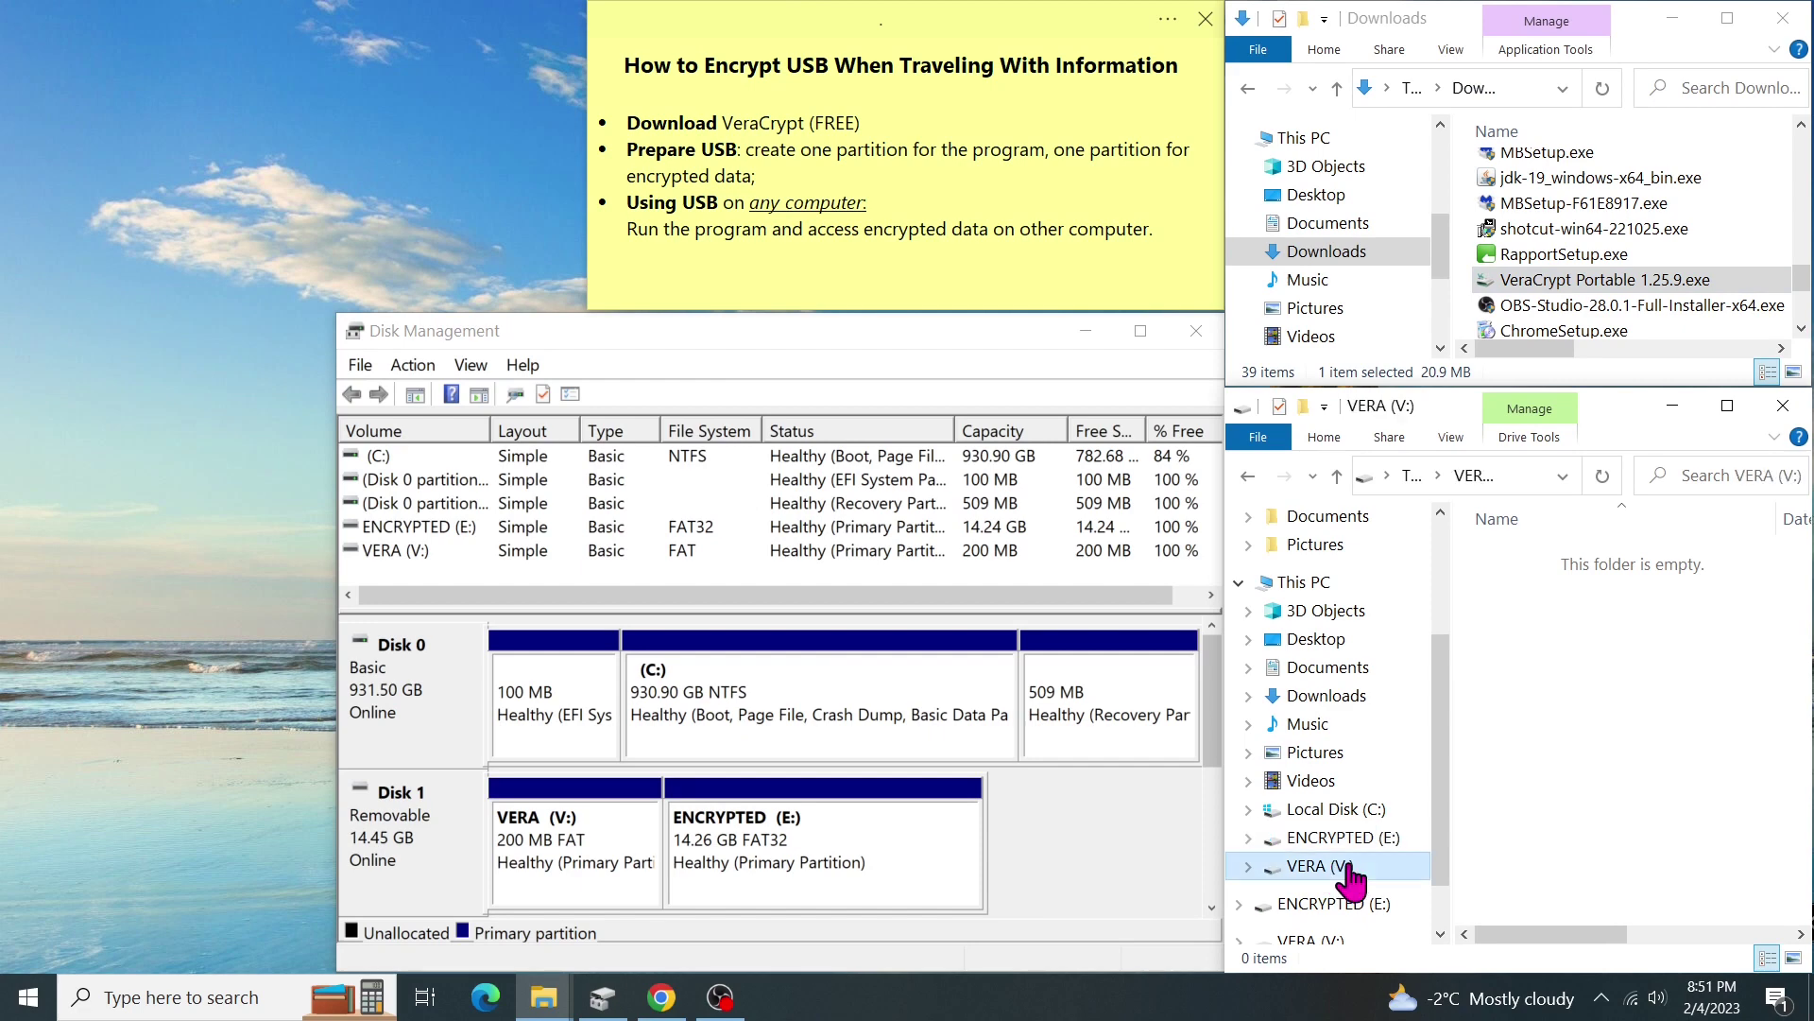
right_click(1654, 620)
click(1572, 446)
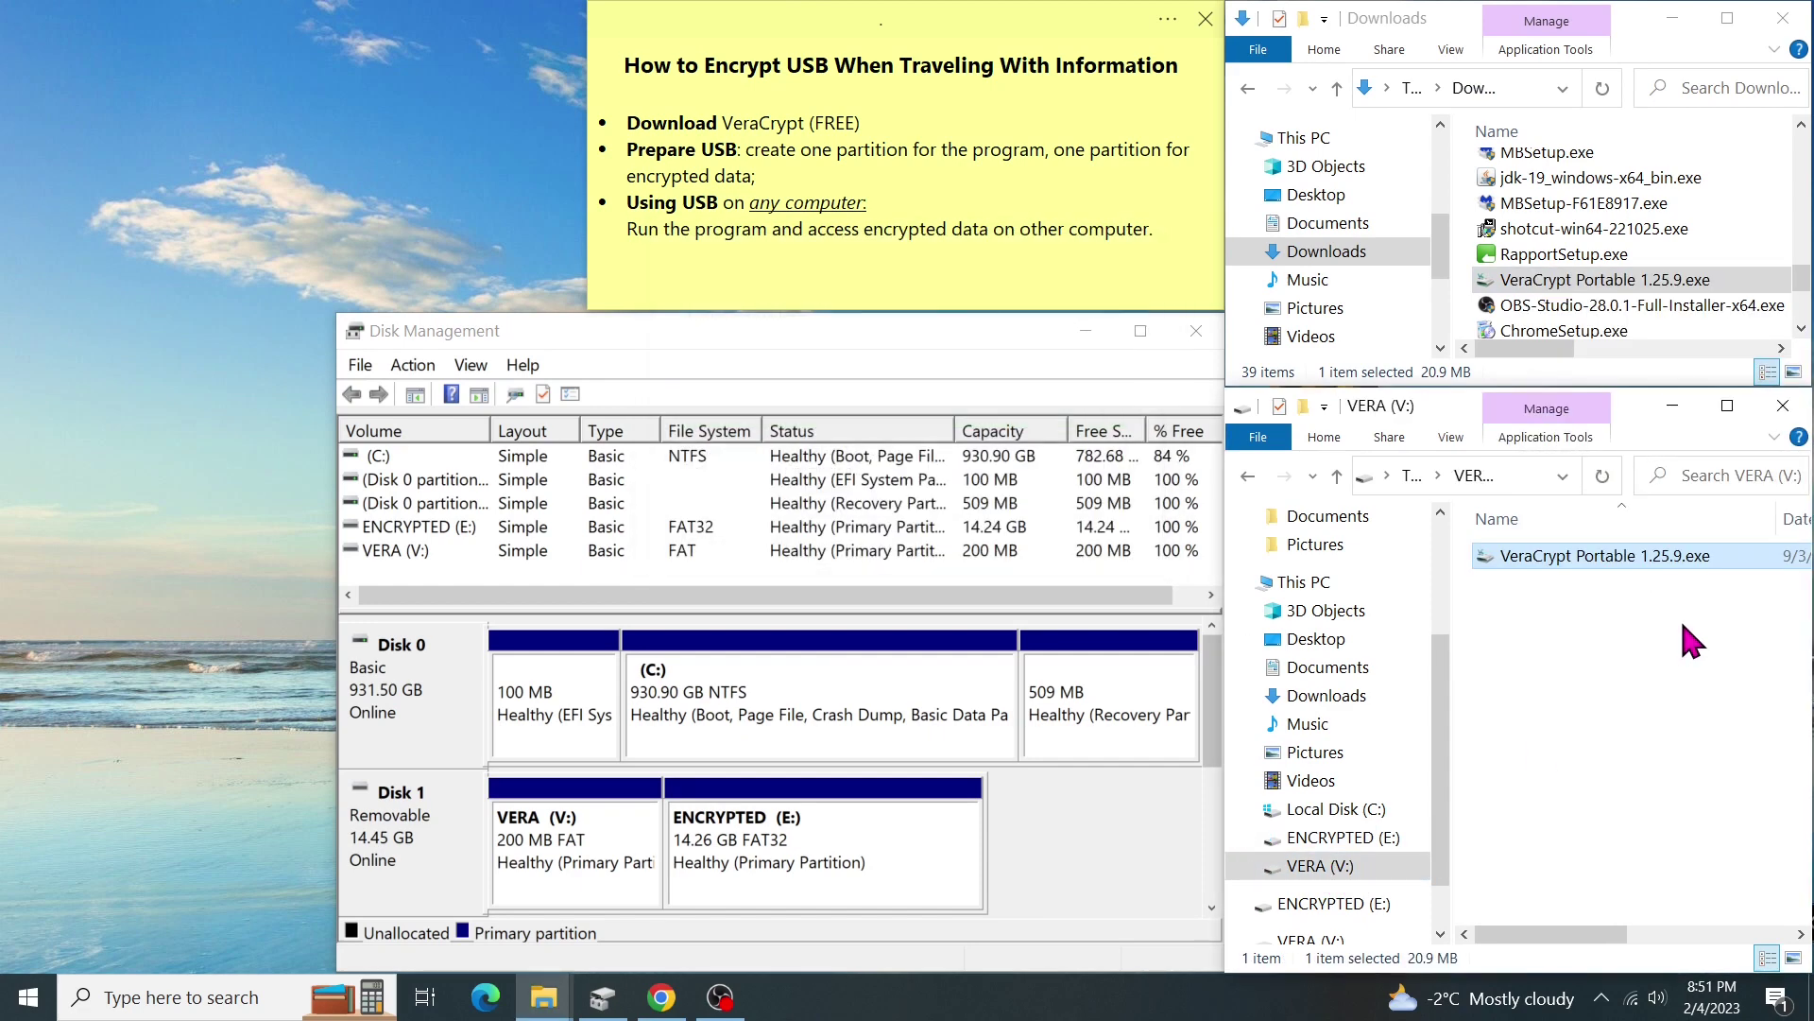
Step: Run the portable installer in English and accept the license terms
double_click(1617, 567)
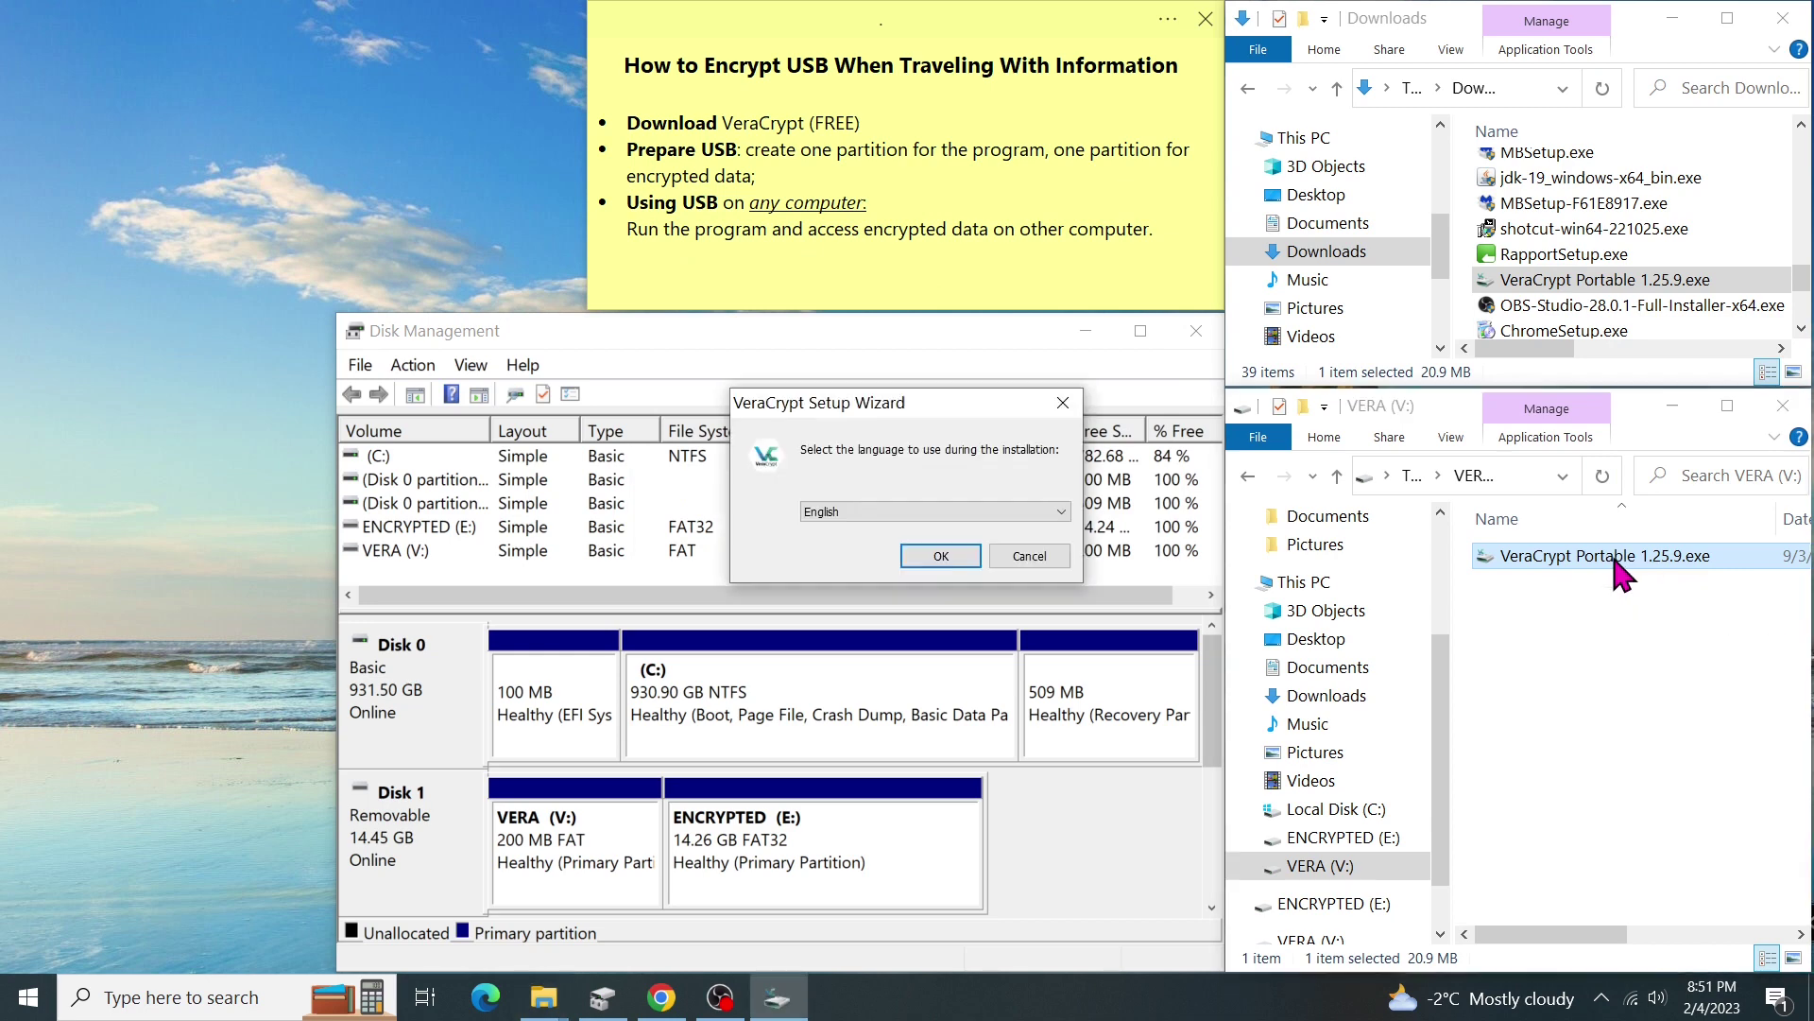
click(1059, 511)
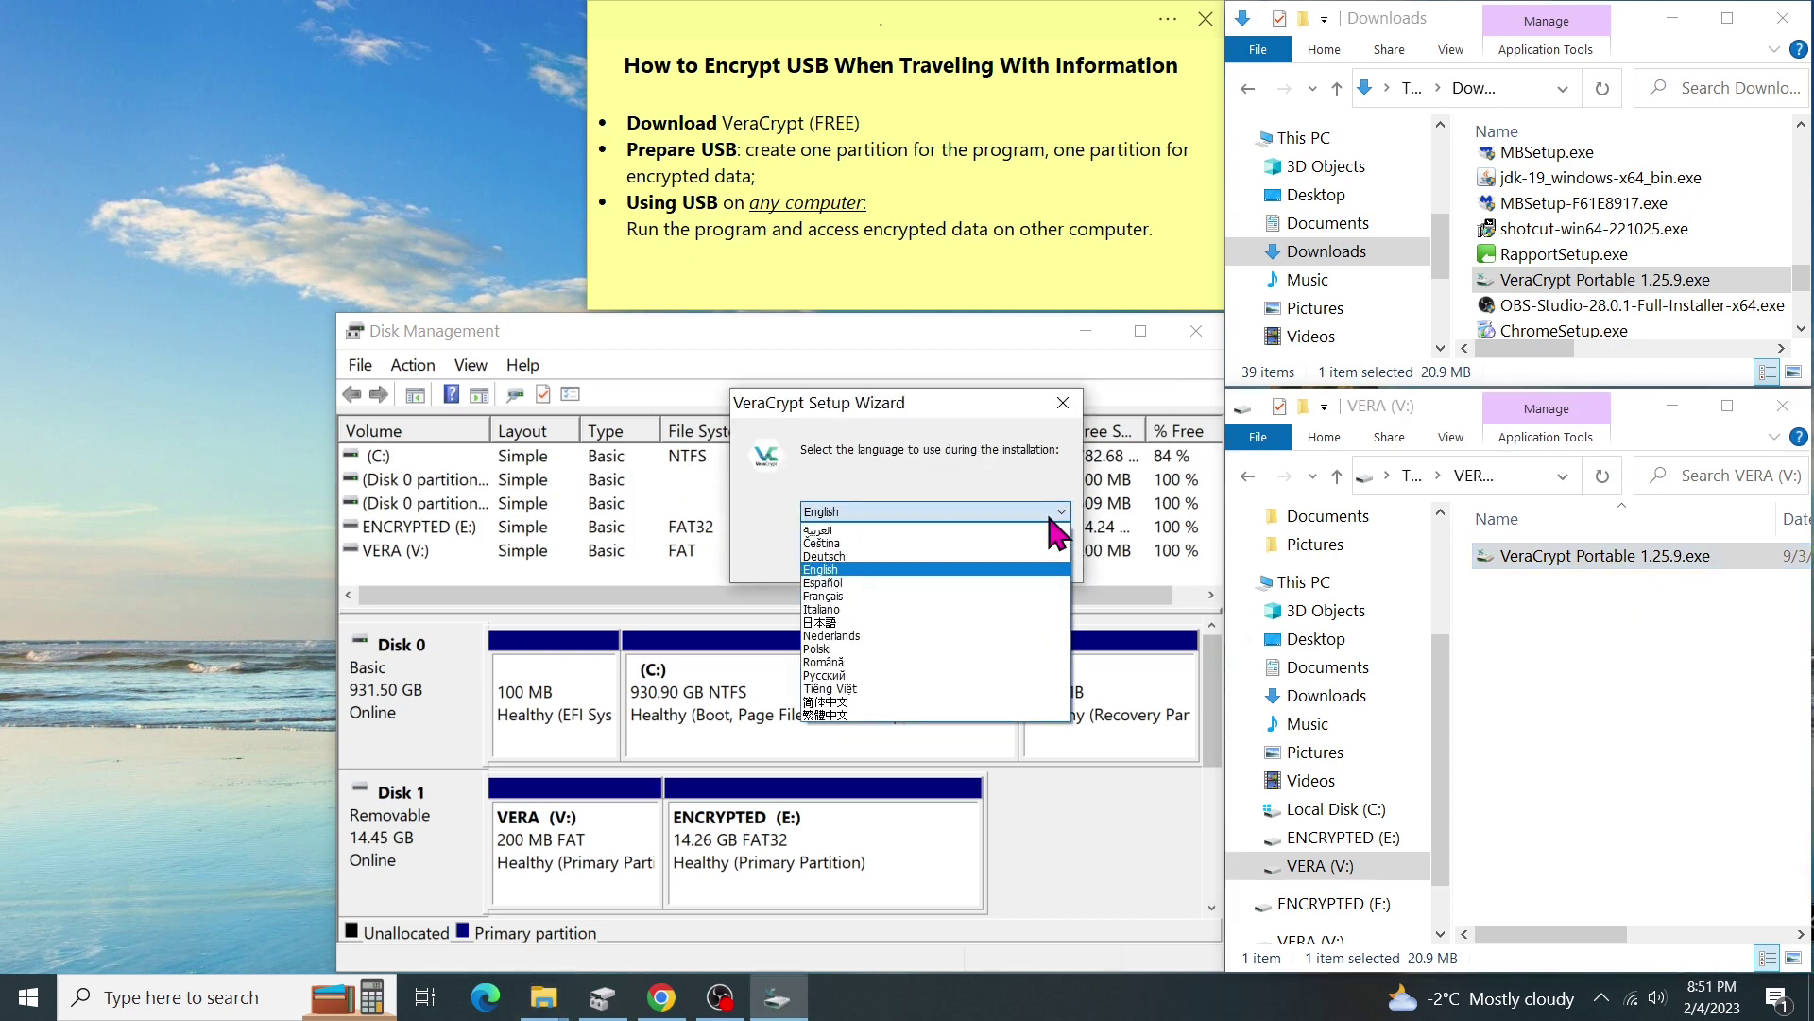
click(1045, 511)
click(966, 558)
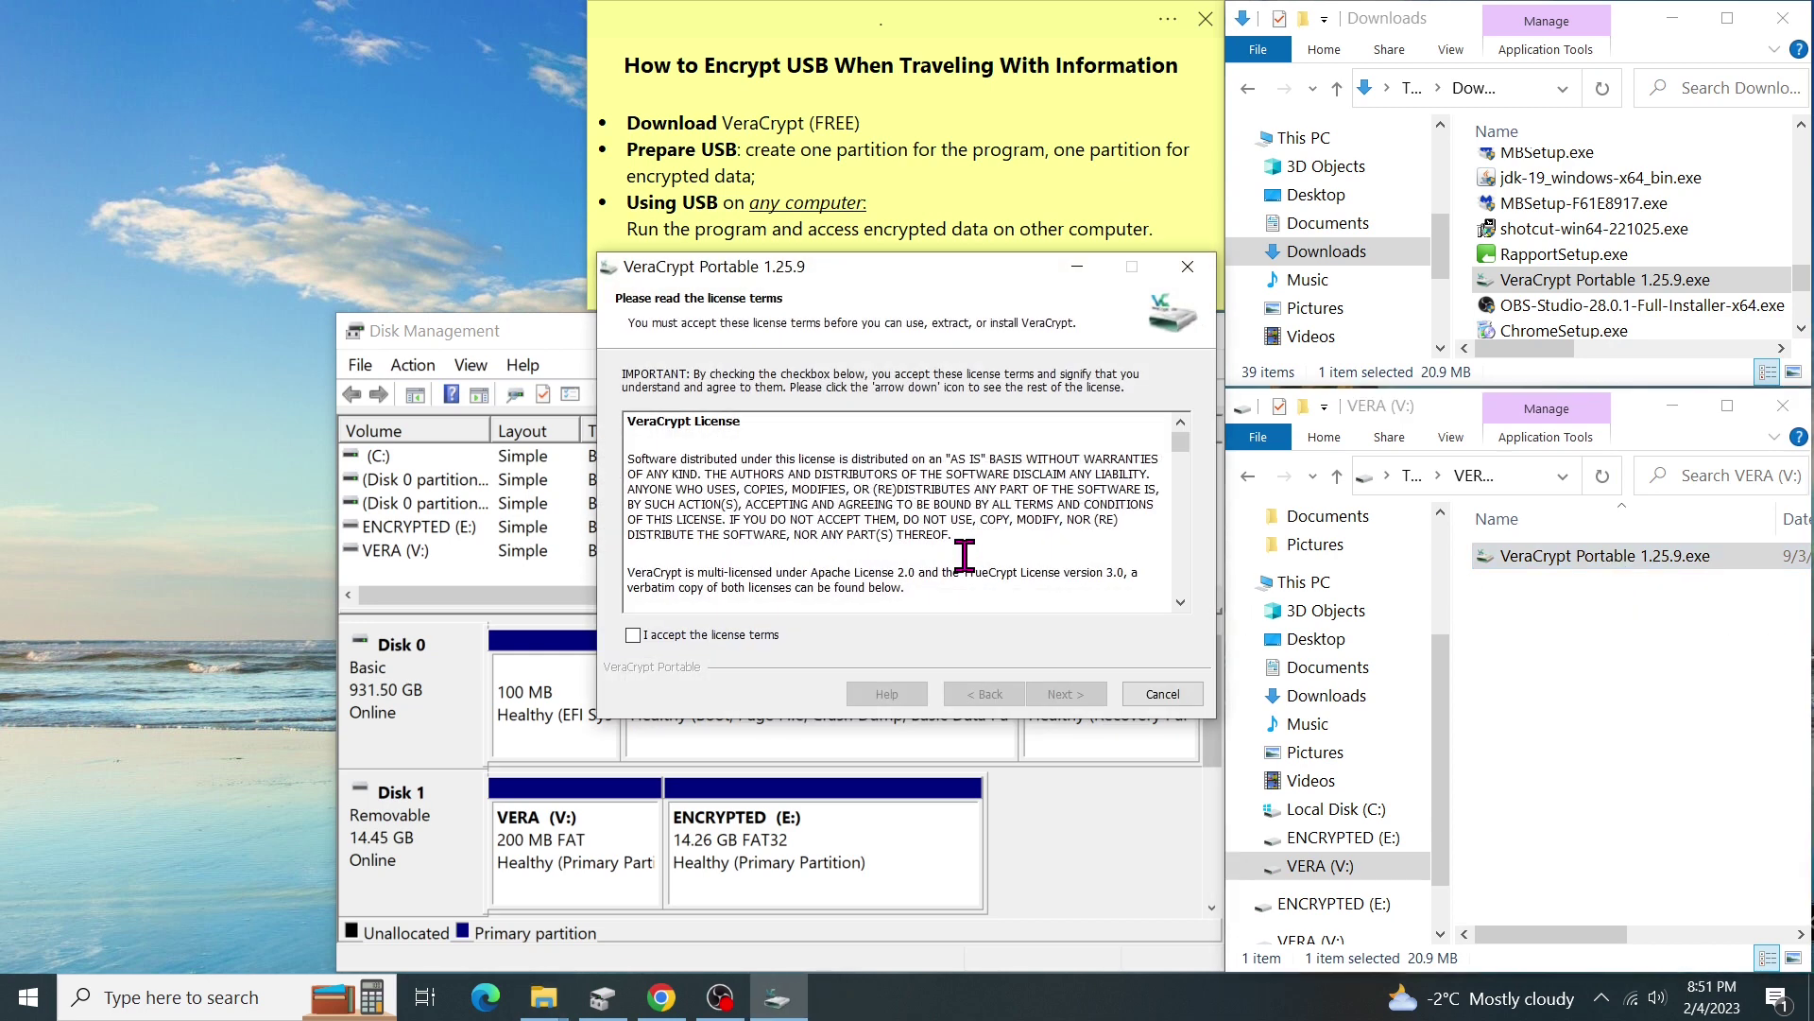
click(633, 634)
click(1077, 695)
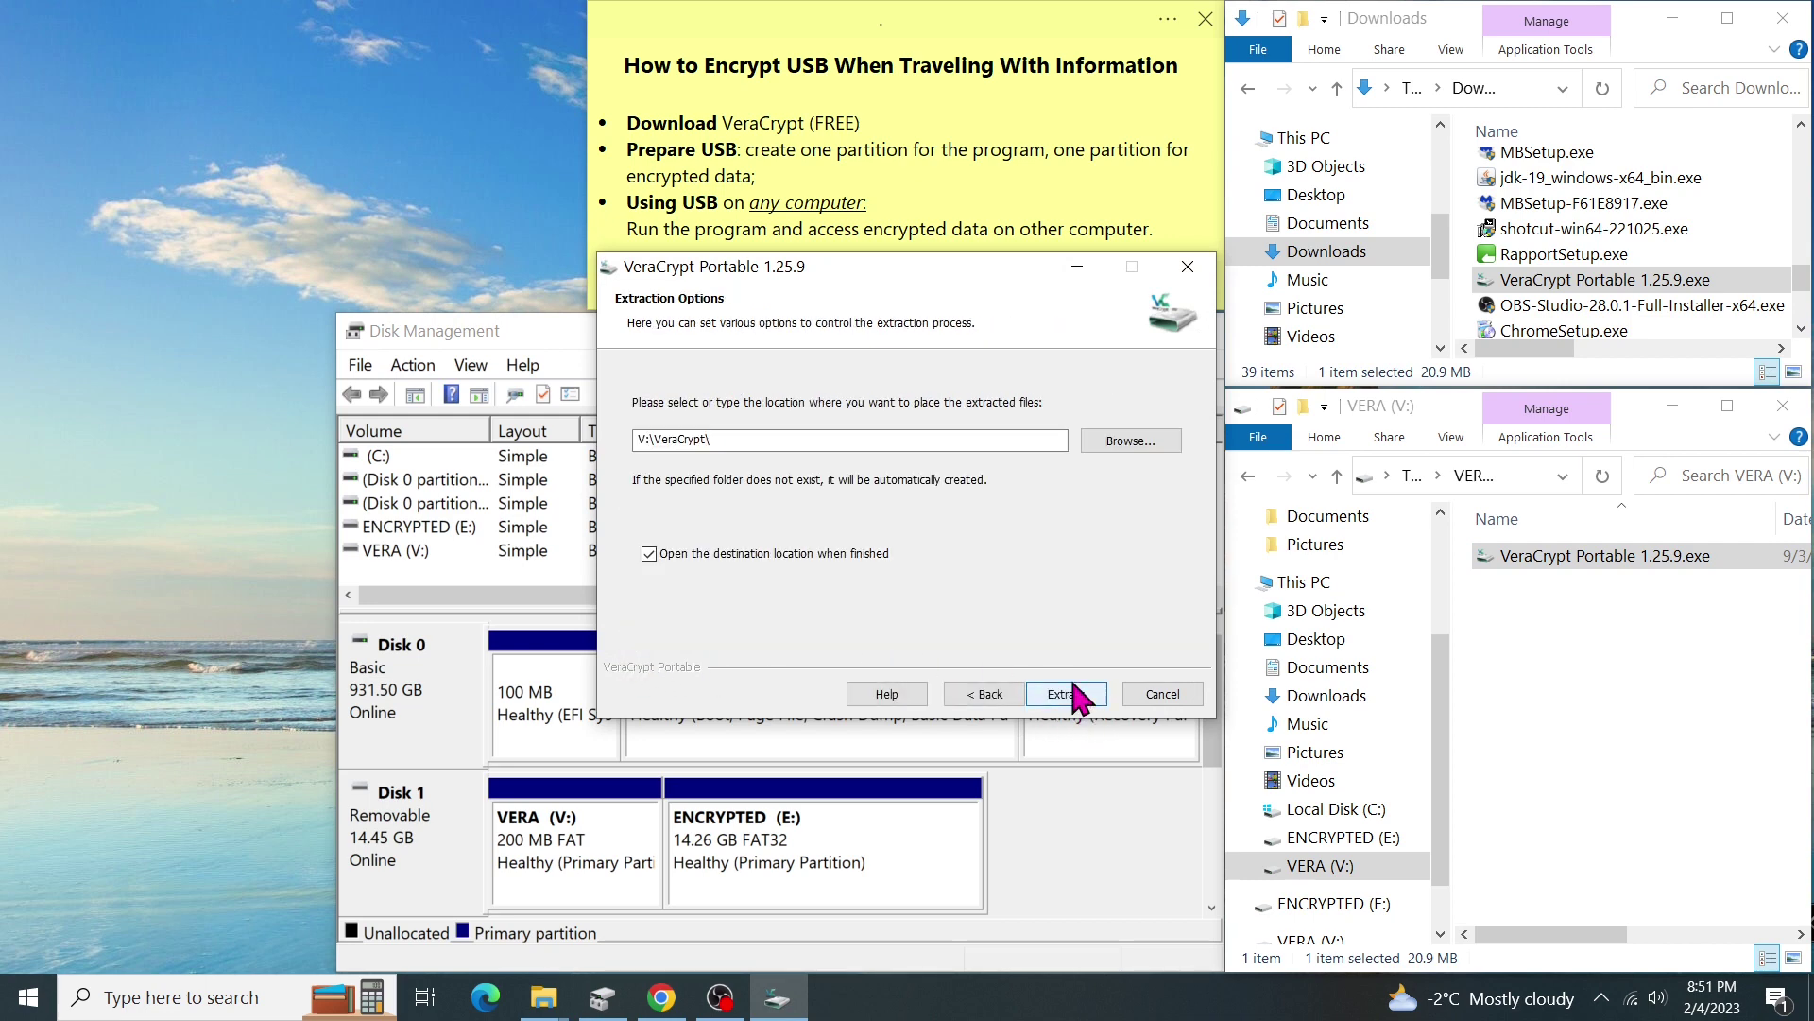
Step: Change the extraction path to V:\, extract the portable files, and finish the installer
click(728, 439)
double_click(728, 440)
key(BackSpace)
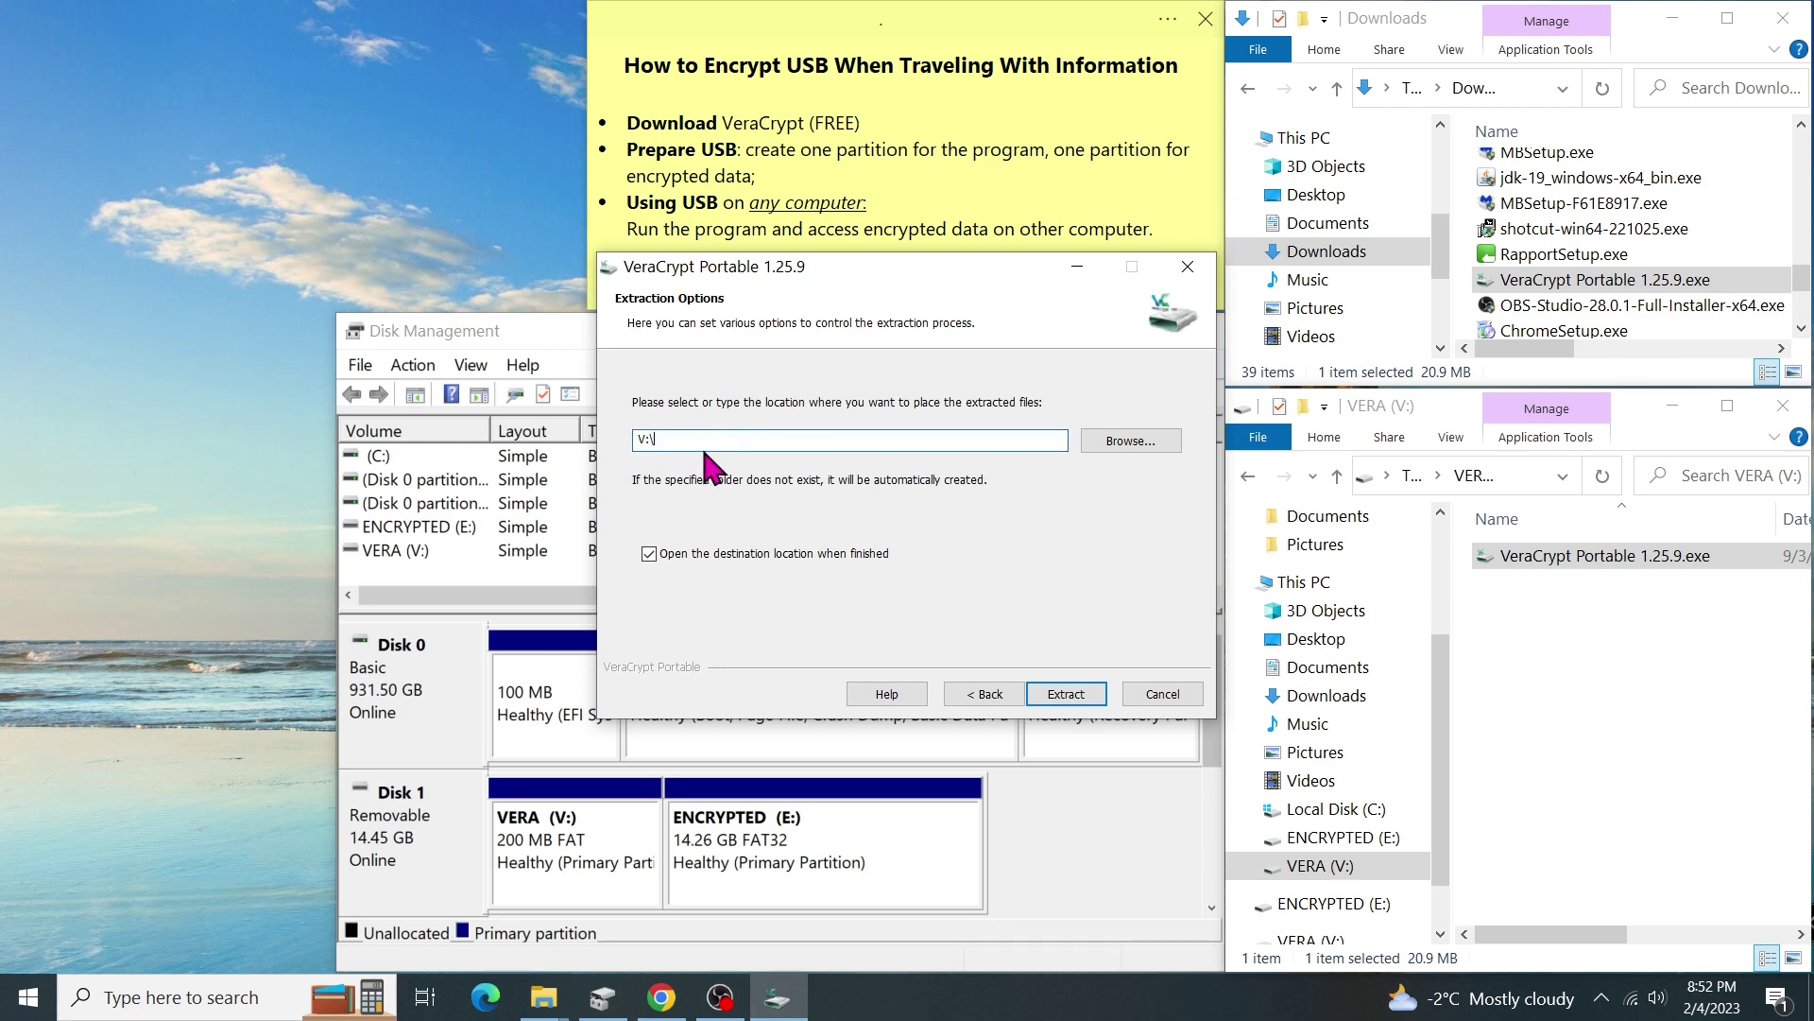
click(1066, 695)
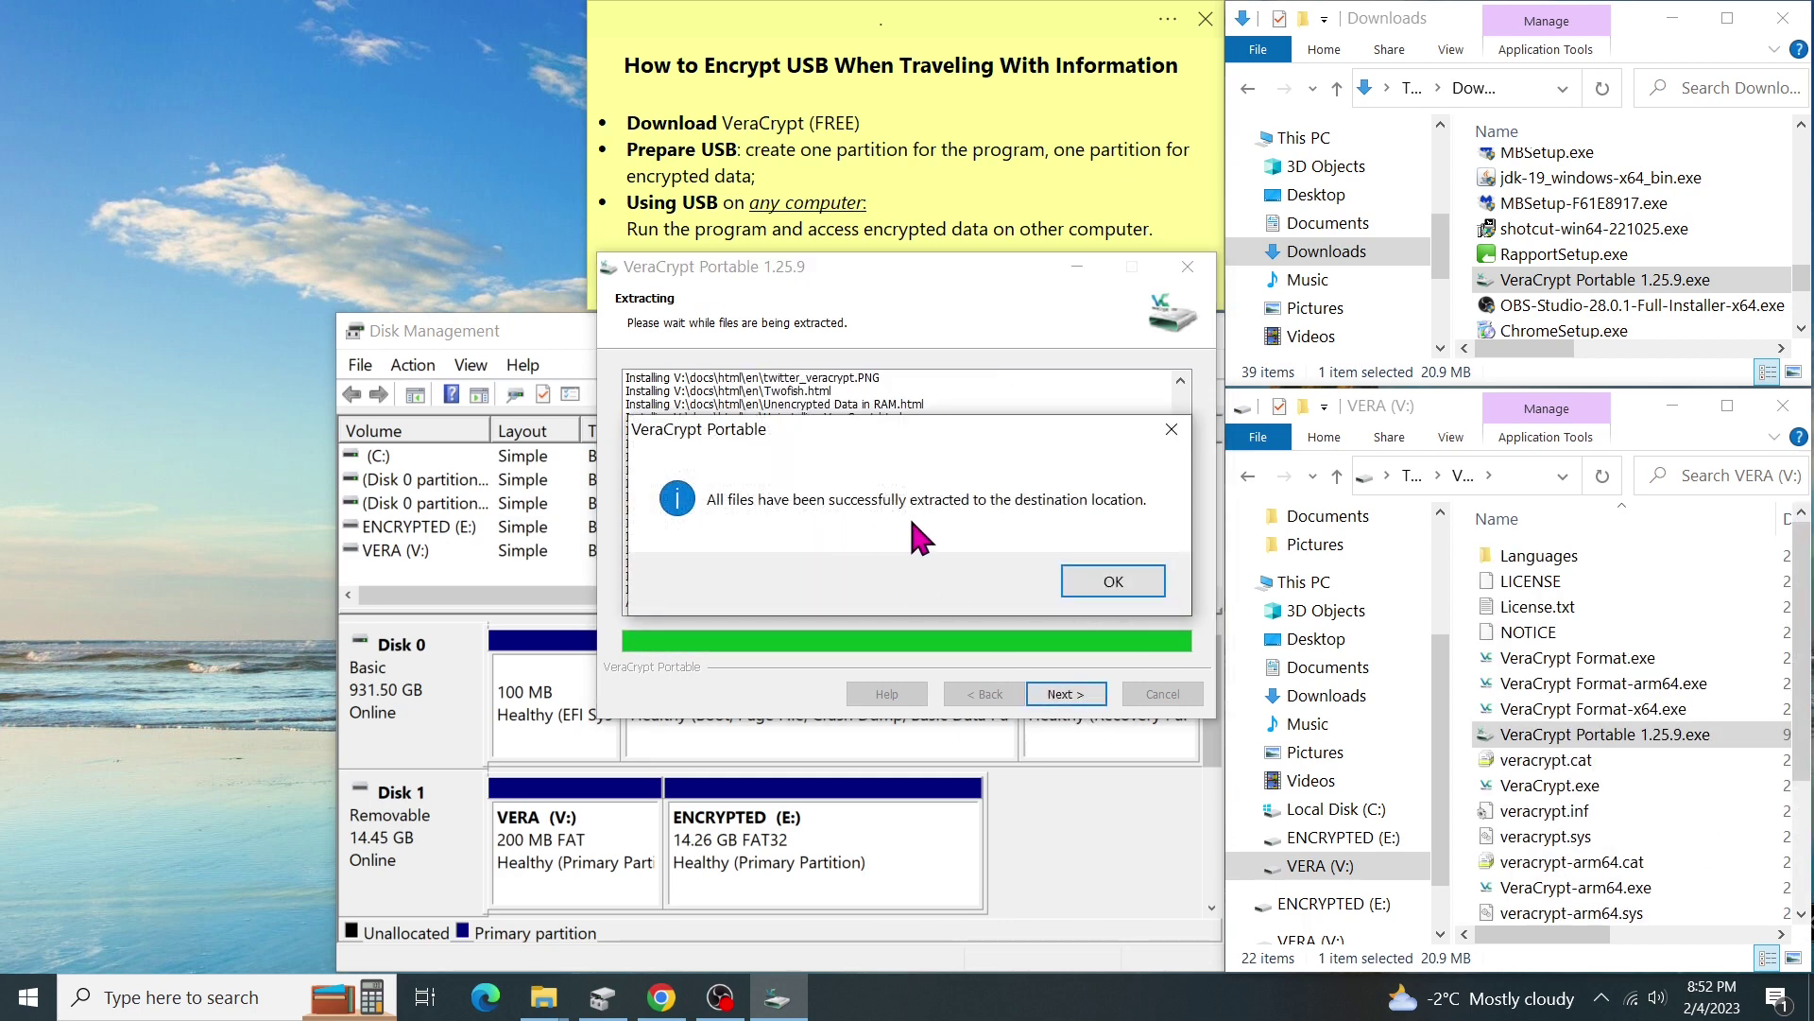
click(1145, 580)
click(1088, 694)
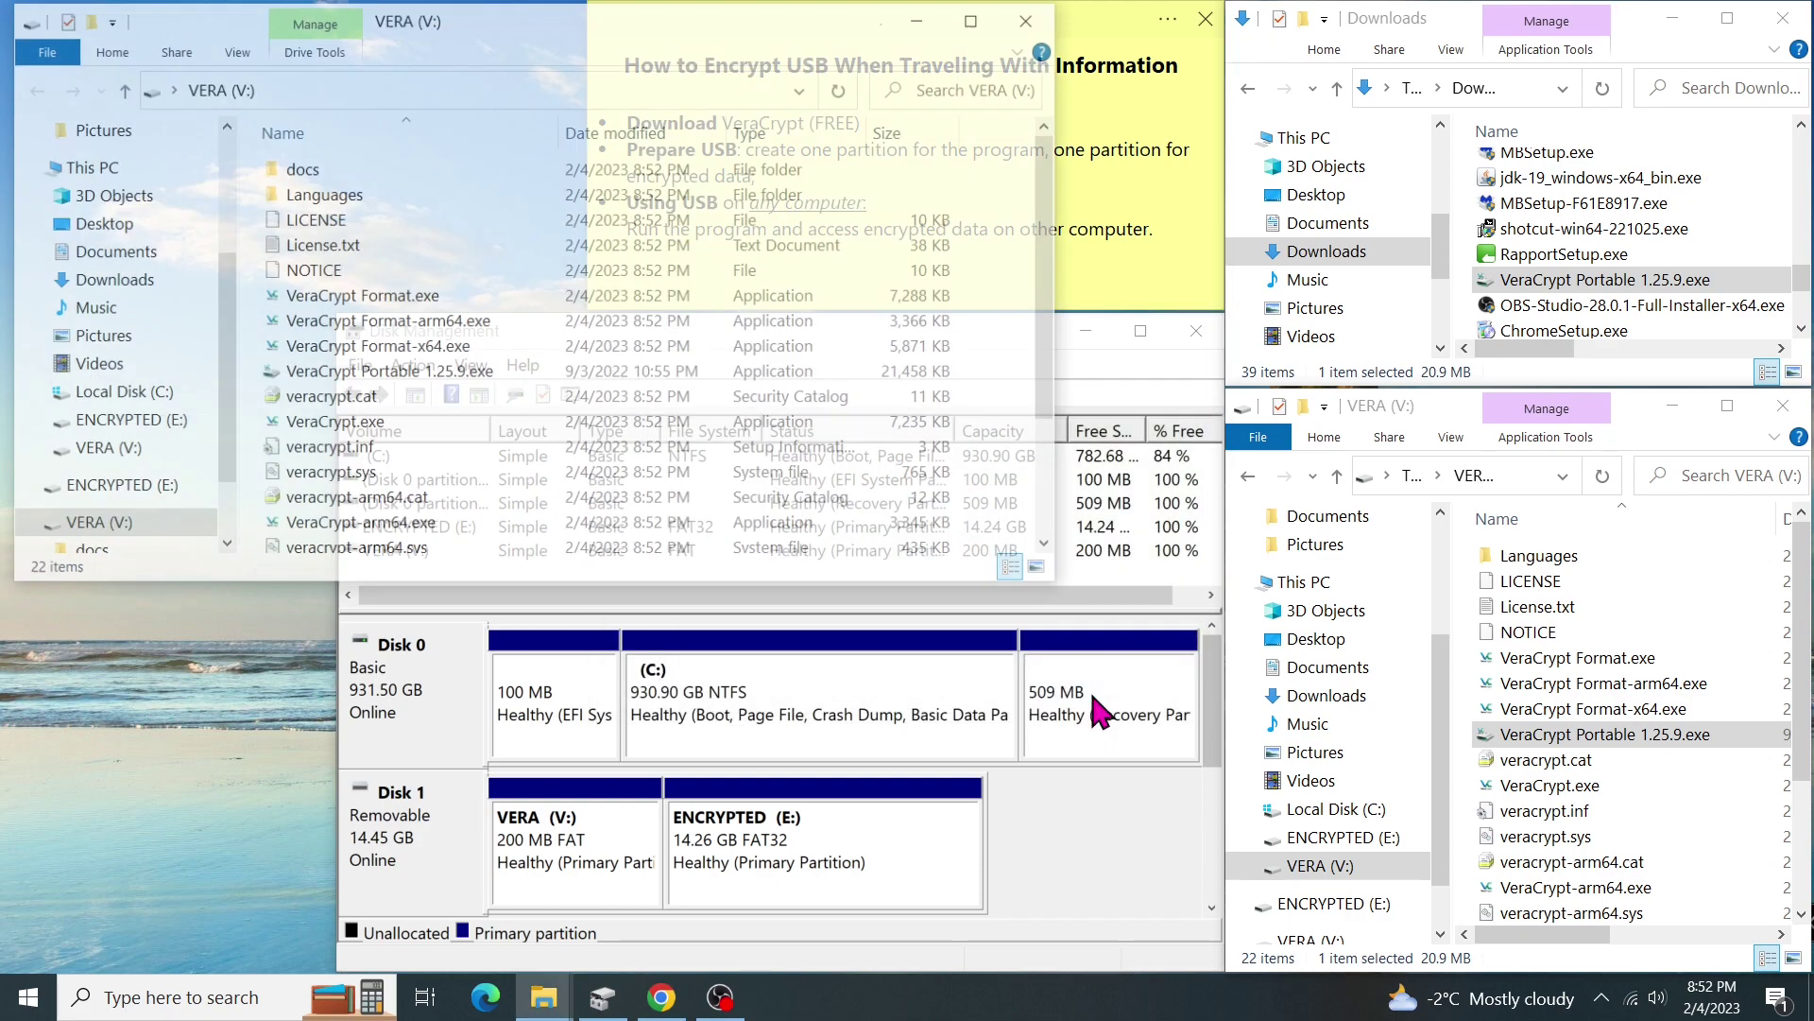
Step: Close the extra file window and refresh VERA (V:) to check the extracted files
click(1033, 18)
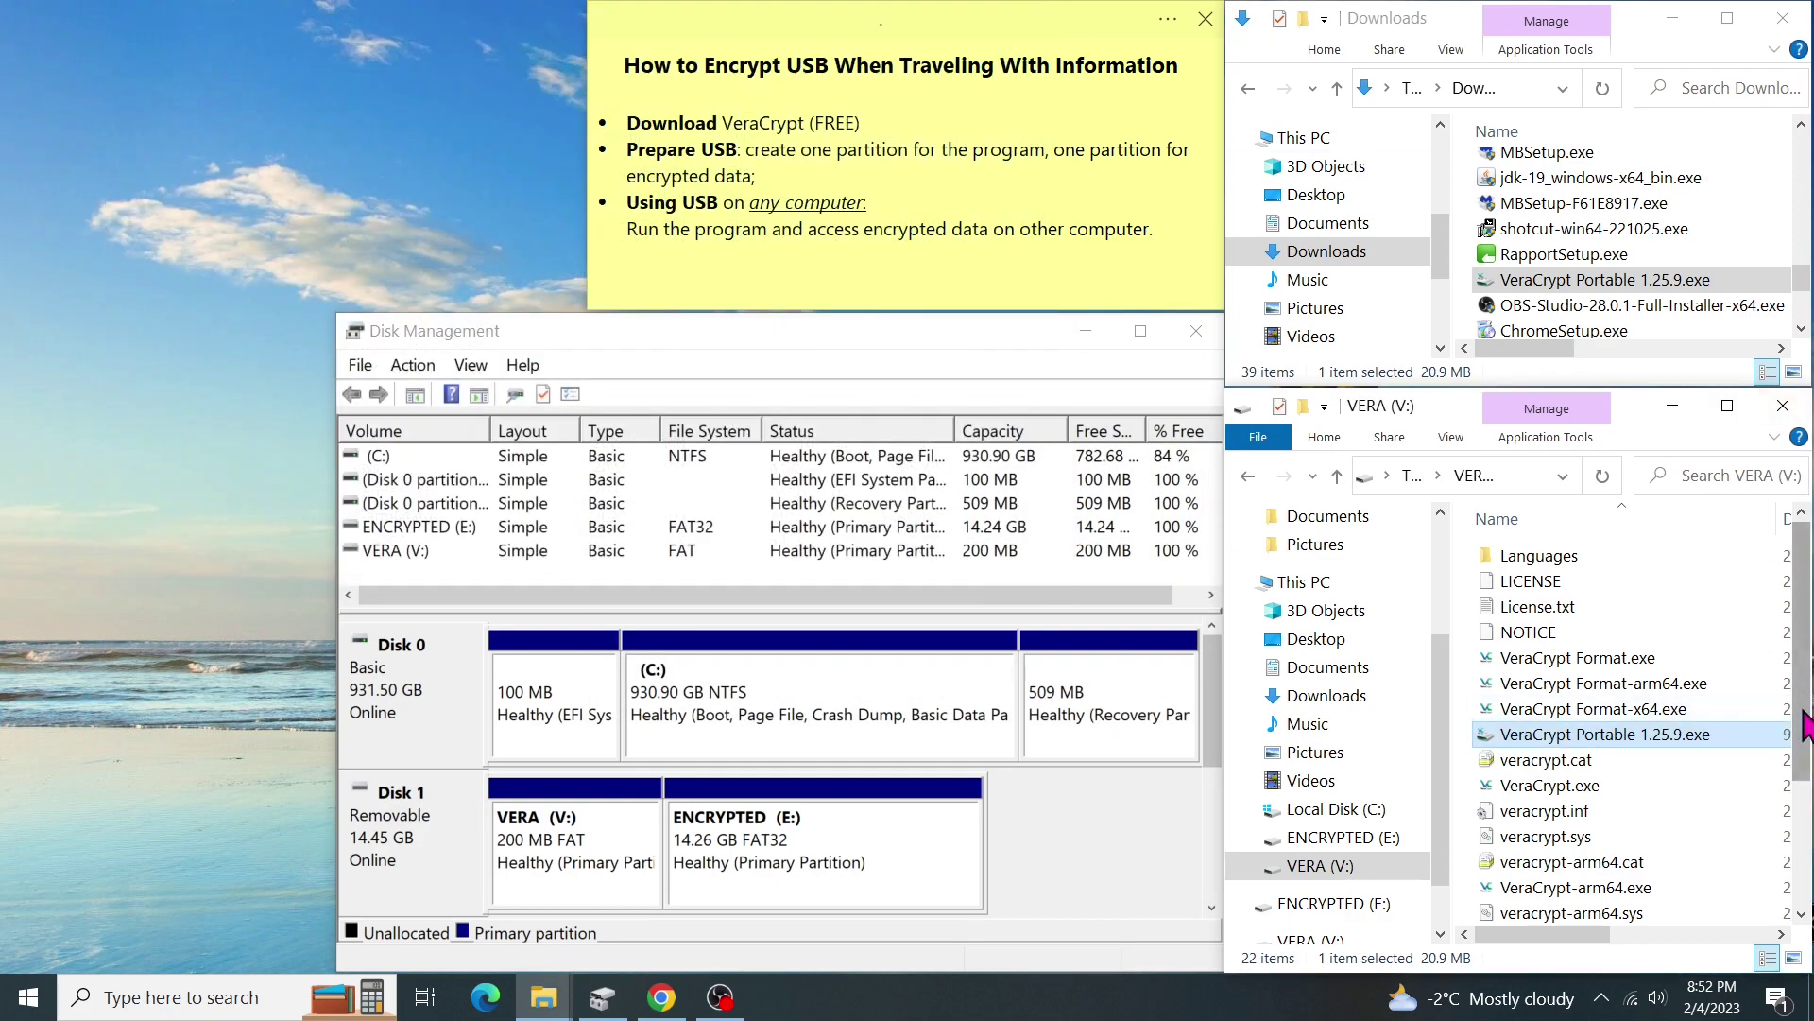
click(1382, 858)
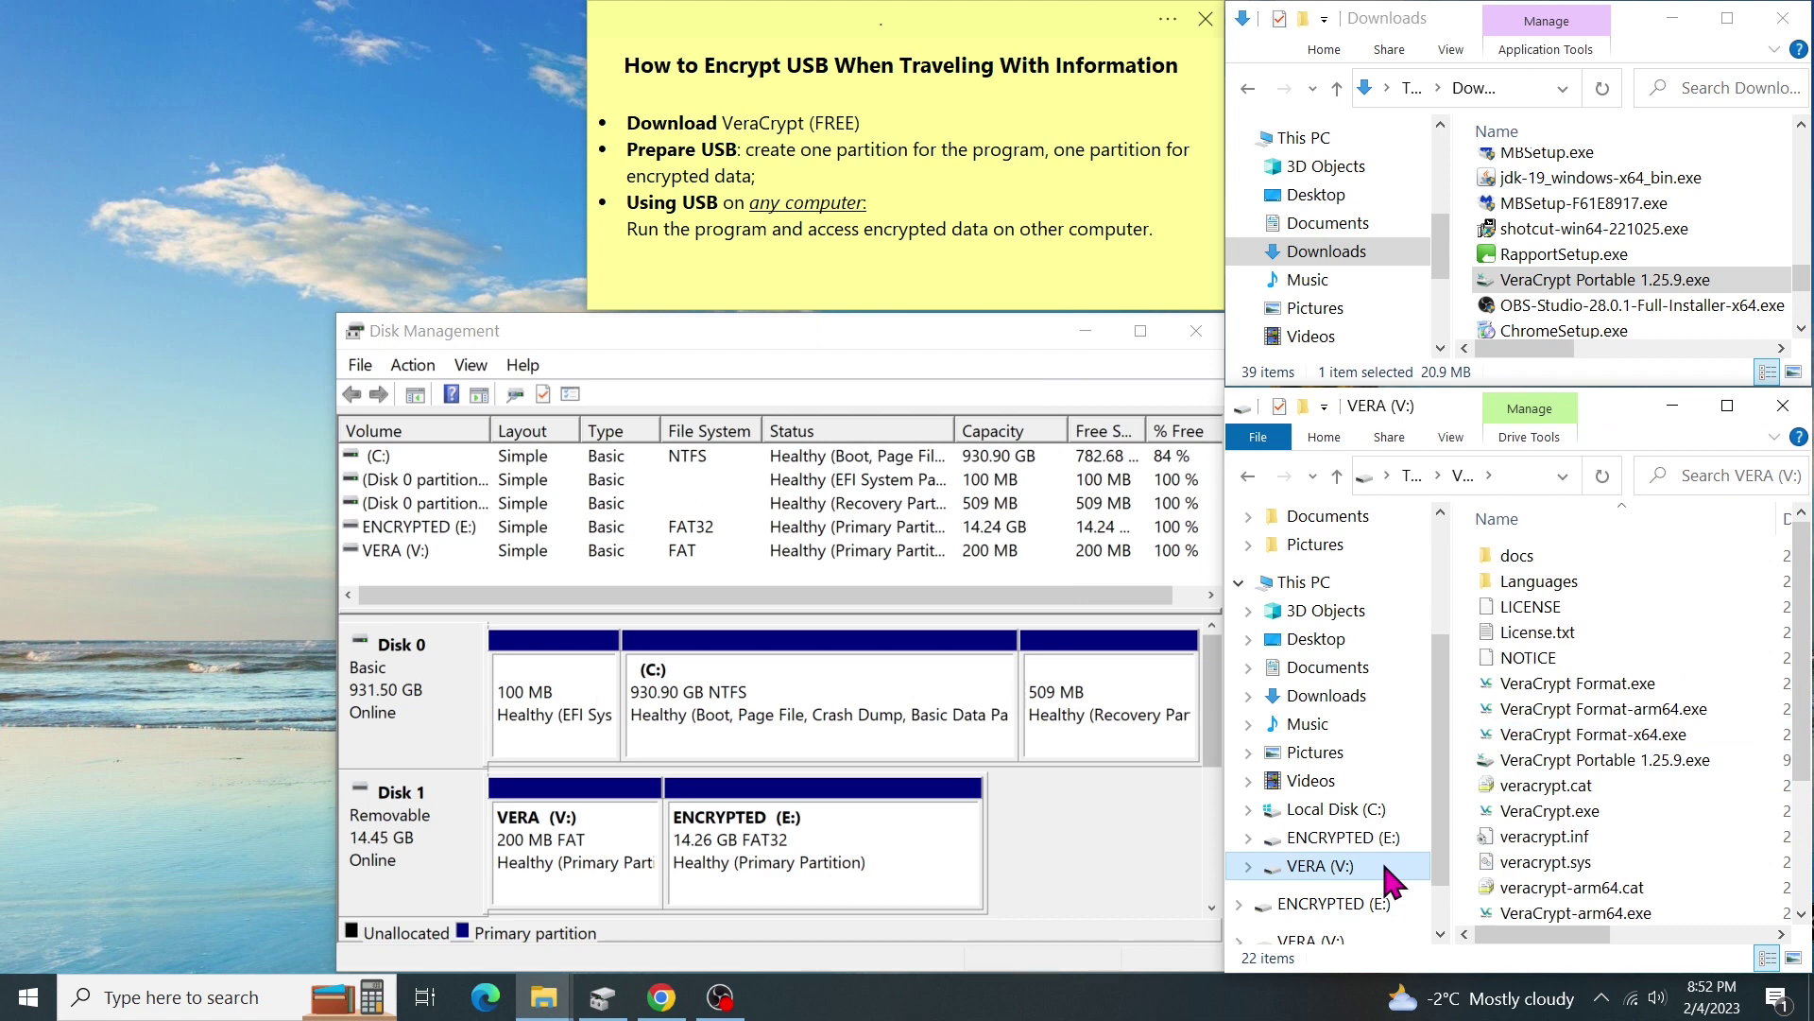
drag(1791, 605, 1798, 704)
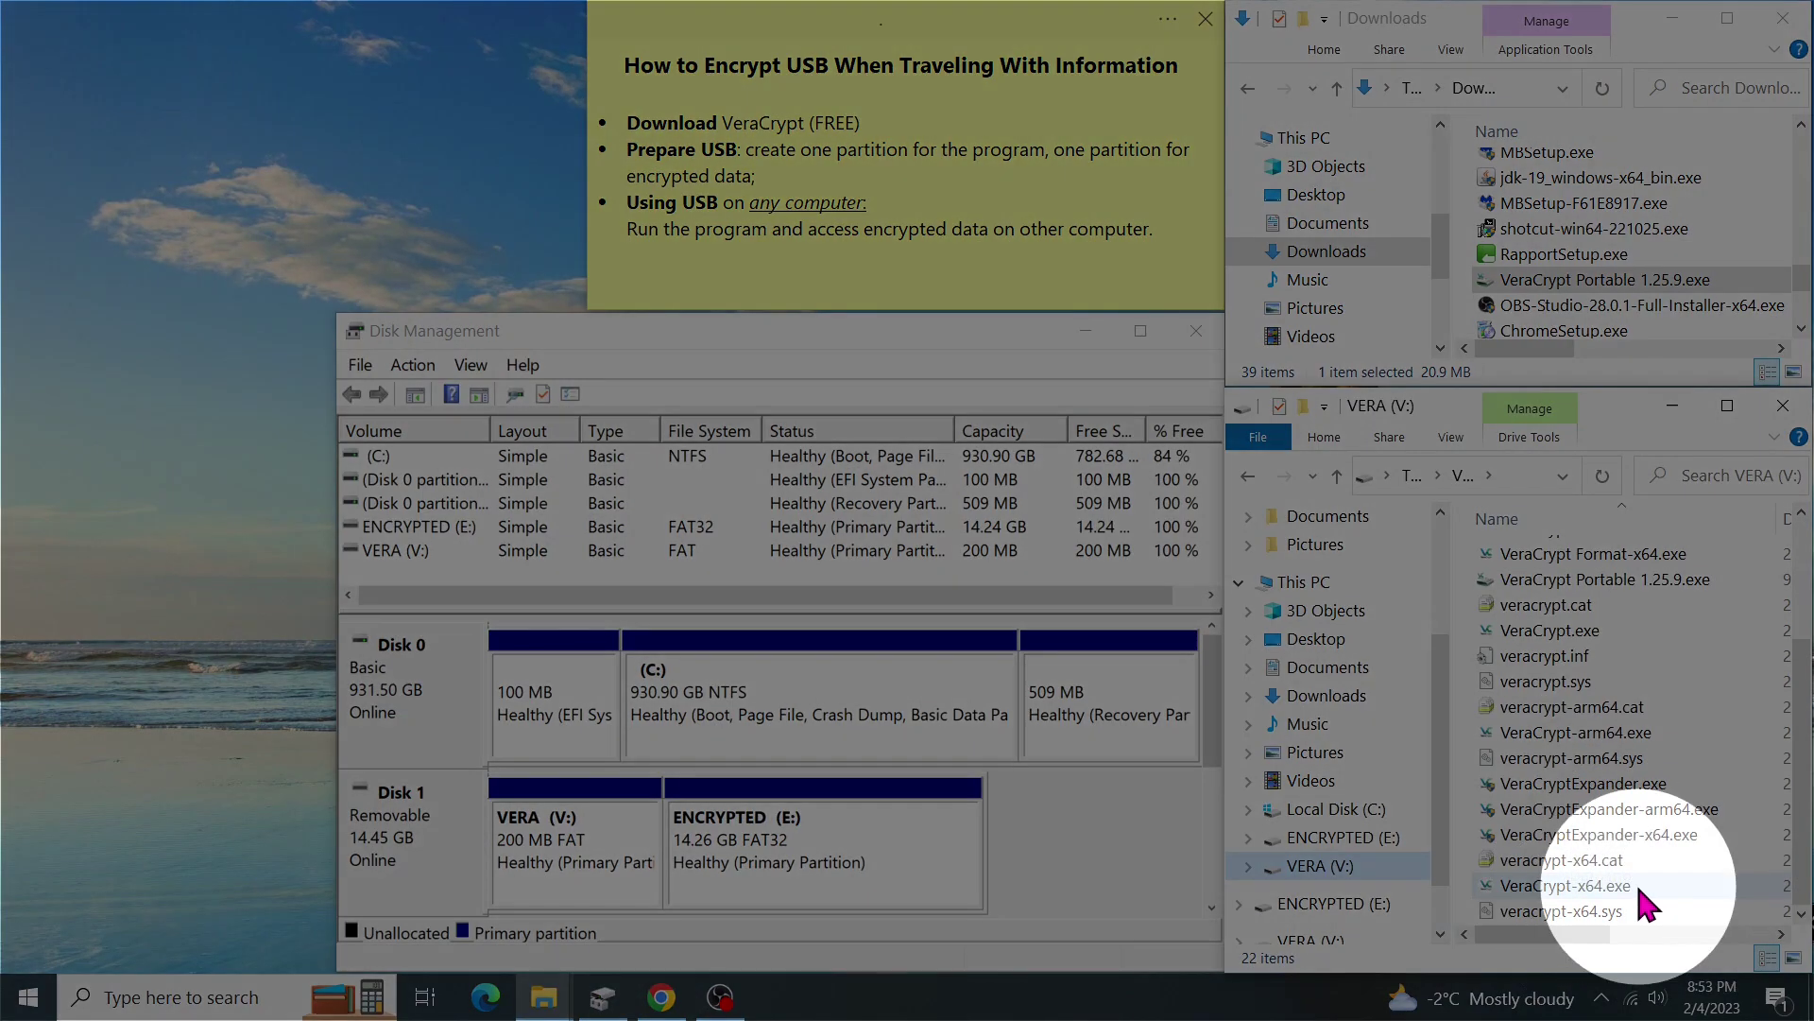
mouse_move(1635, 879)
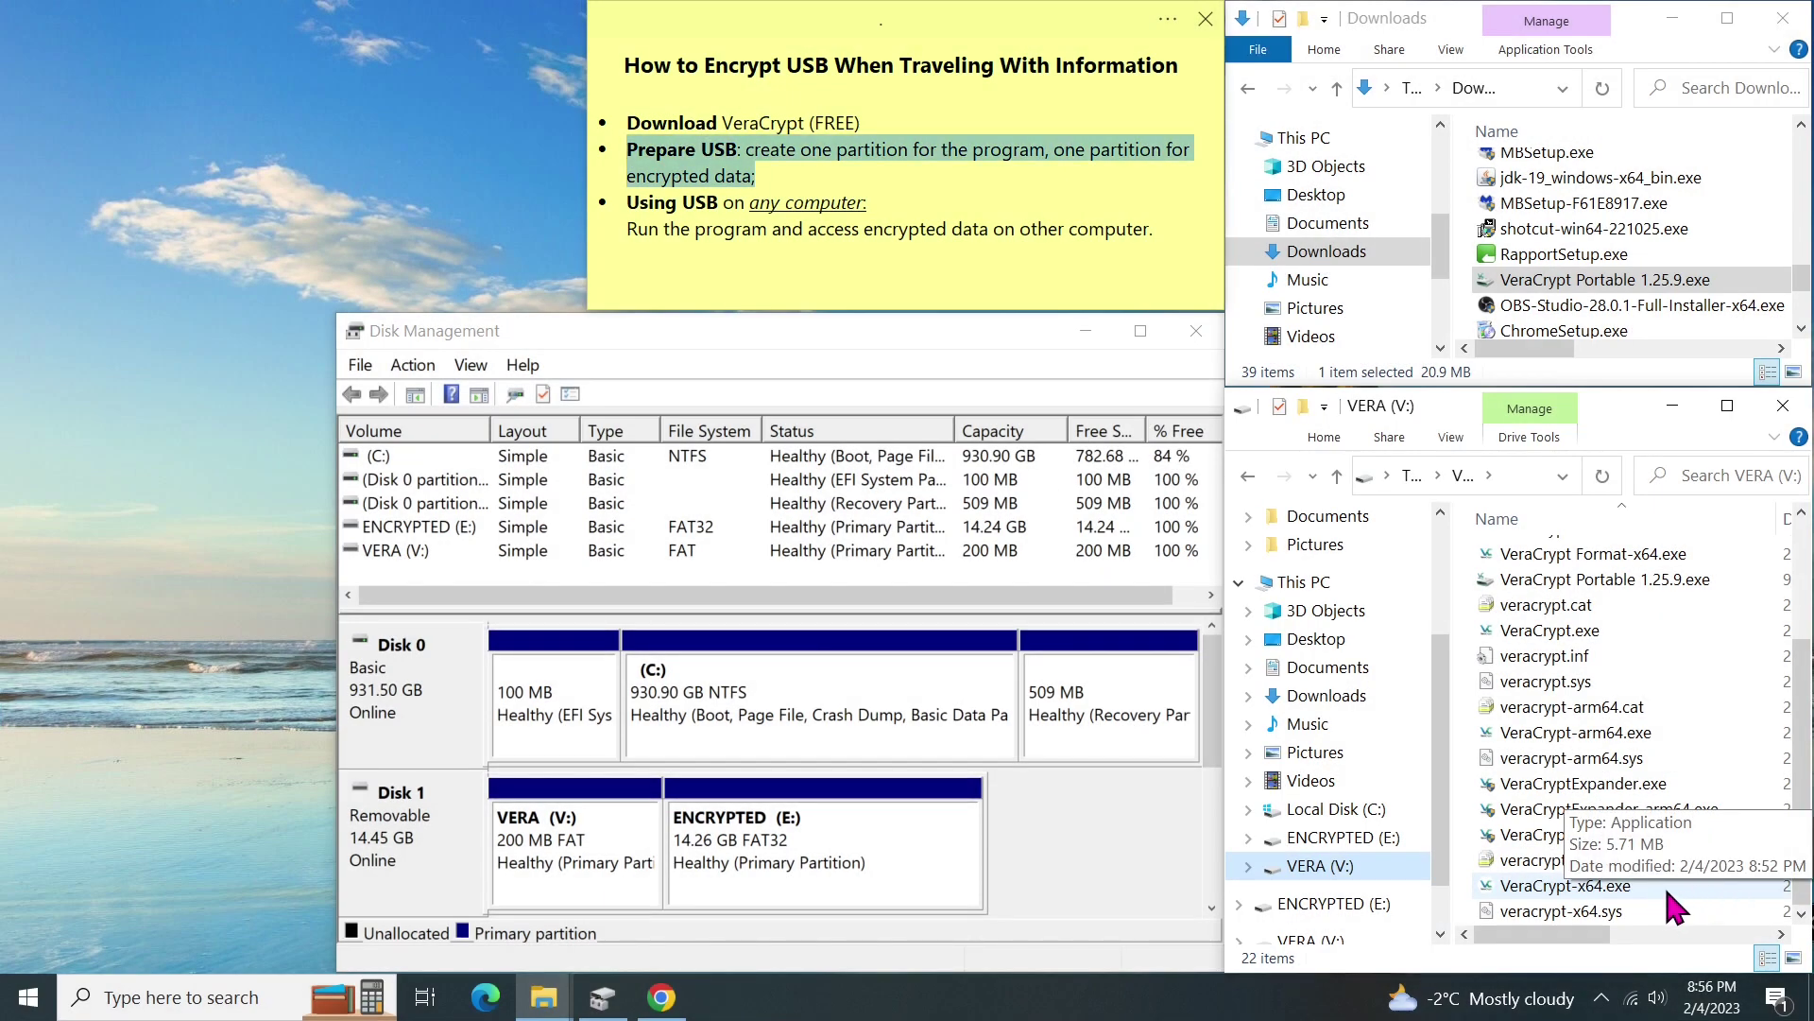
Step: Launch VeraCrypt-x64 and begin a new volume that encrypts a non-system partition/drive
click(1654, 883)
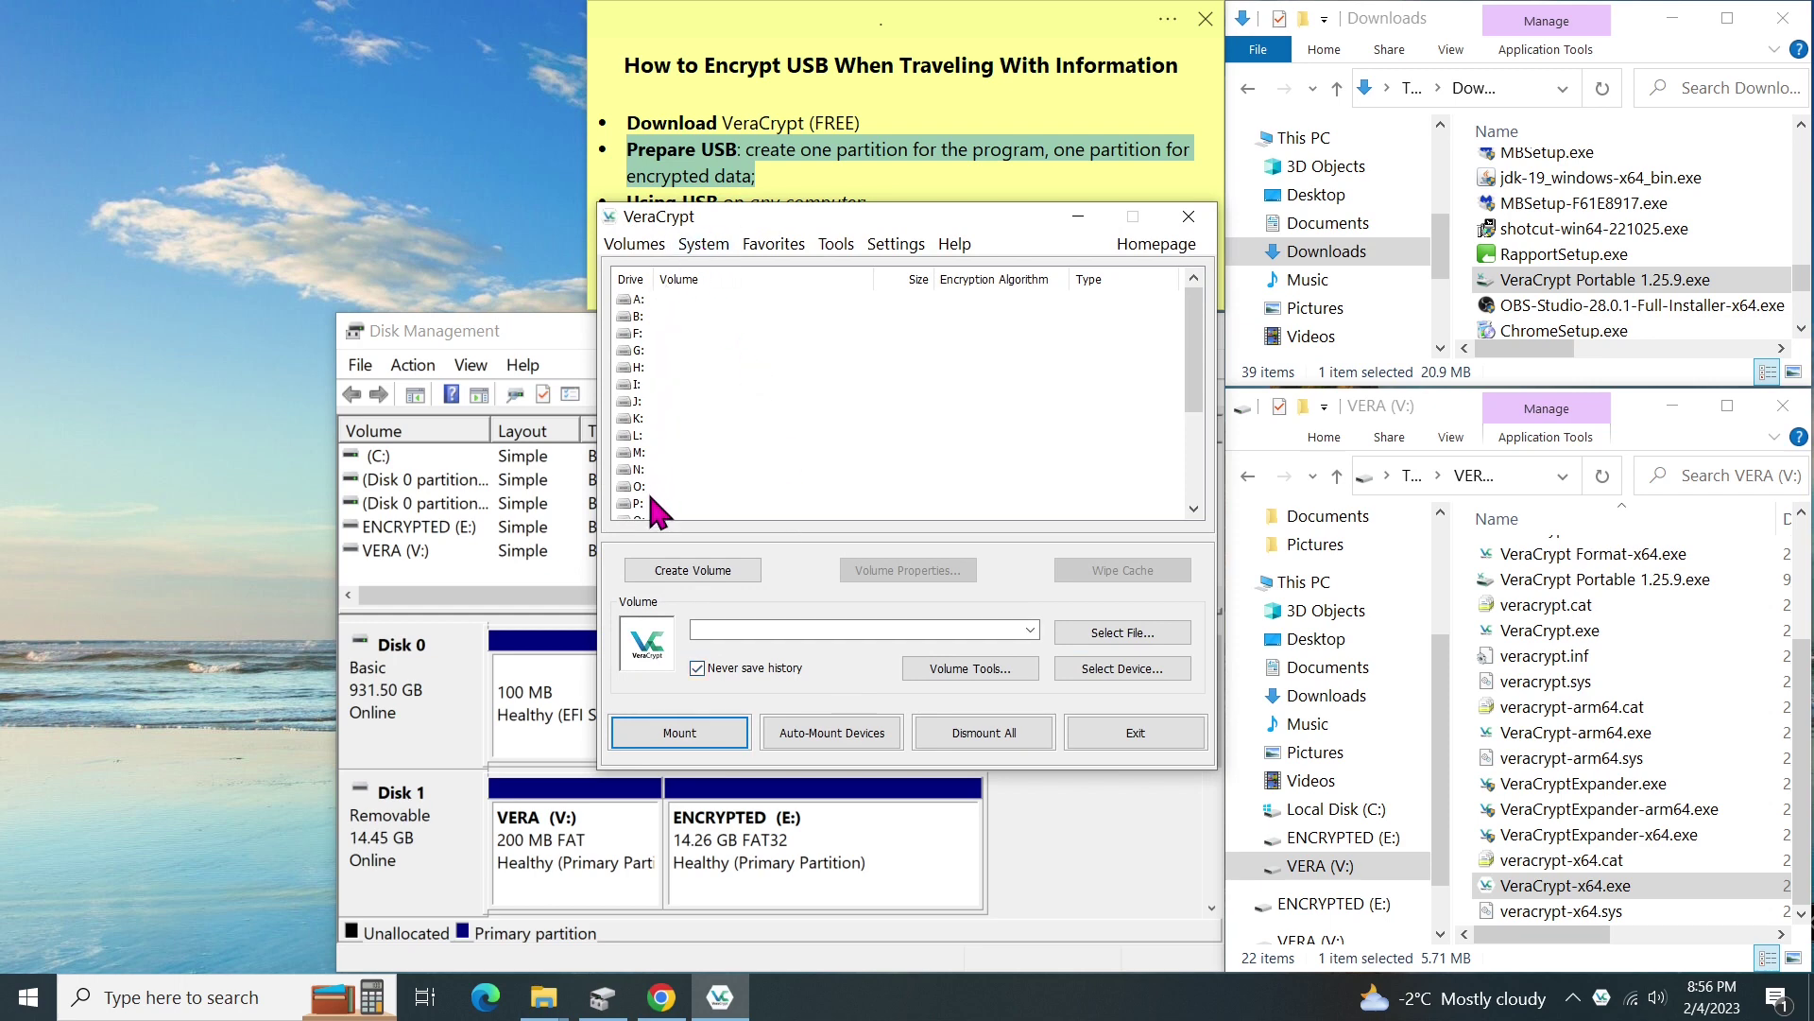
click(734, 573)
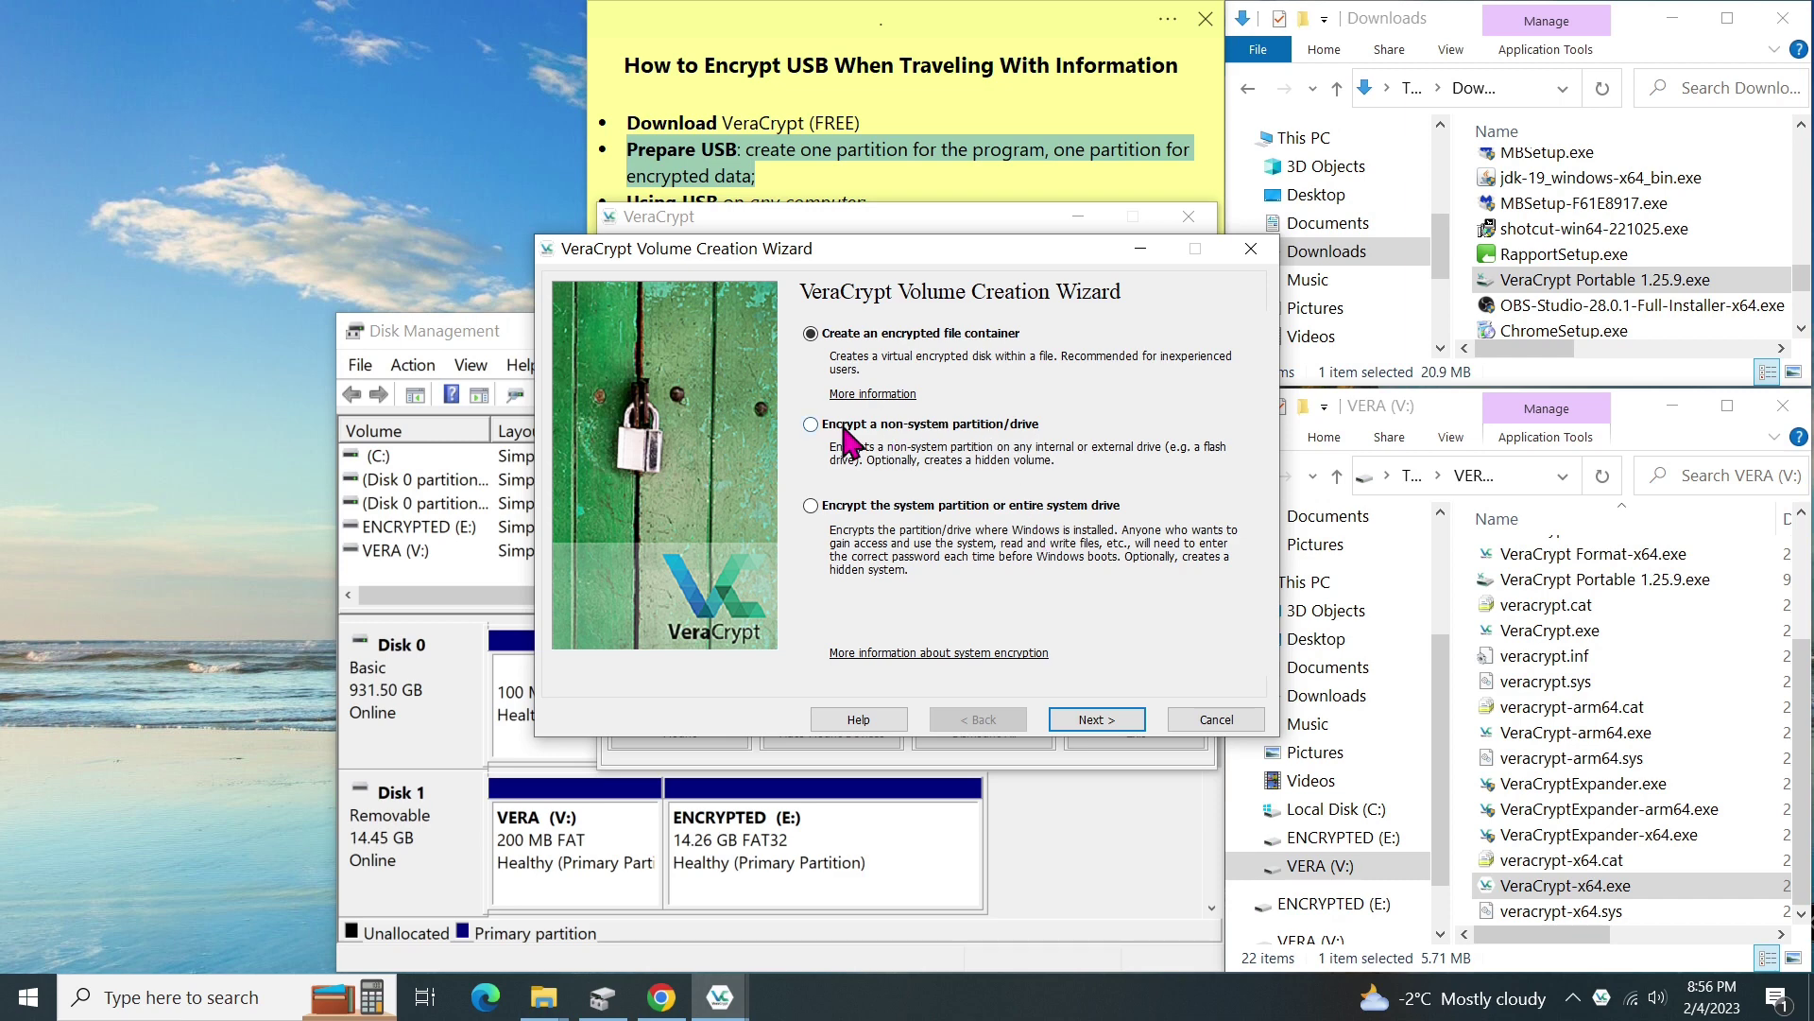
click(815, 426)
click(1130, 734)
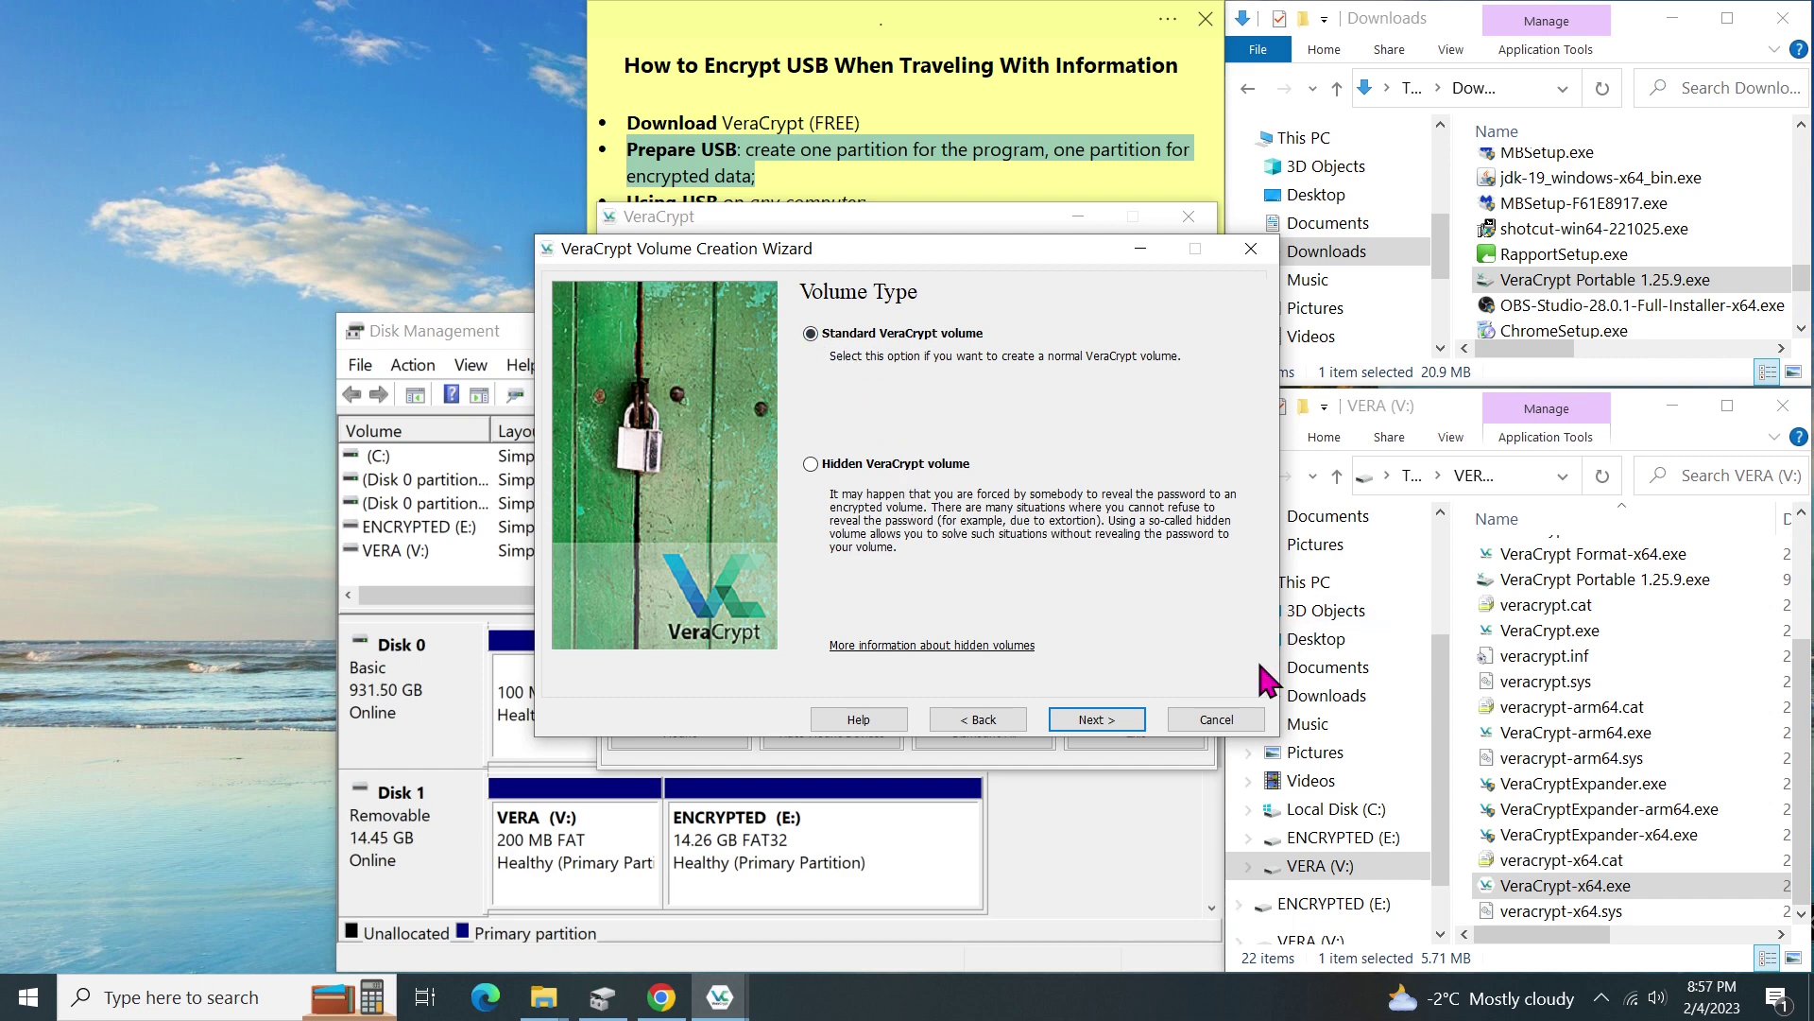
Step: Keep a Standard volume and pick \Device\Harddisk1\Partition2 (ENCRYPTED E:) as its location
click(1134, 722)
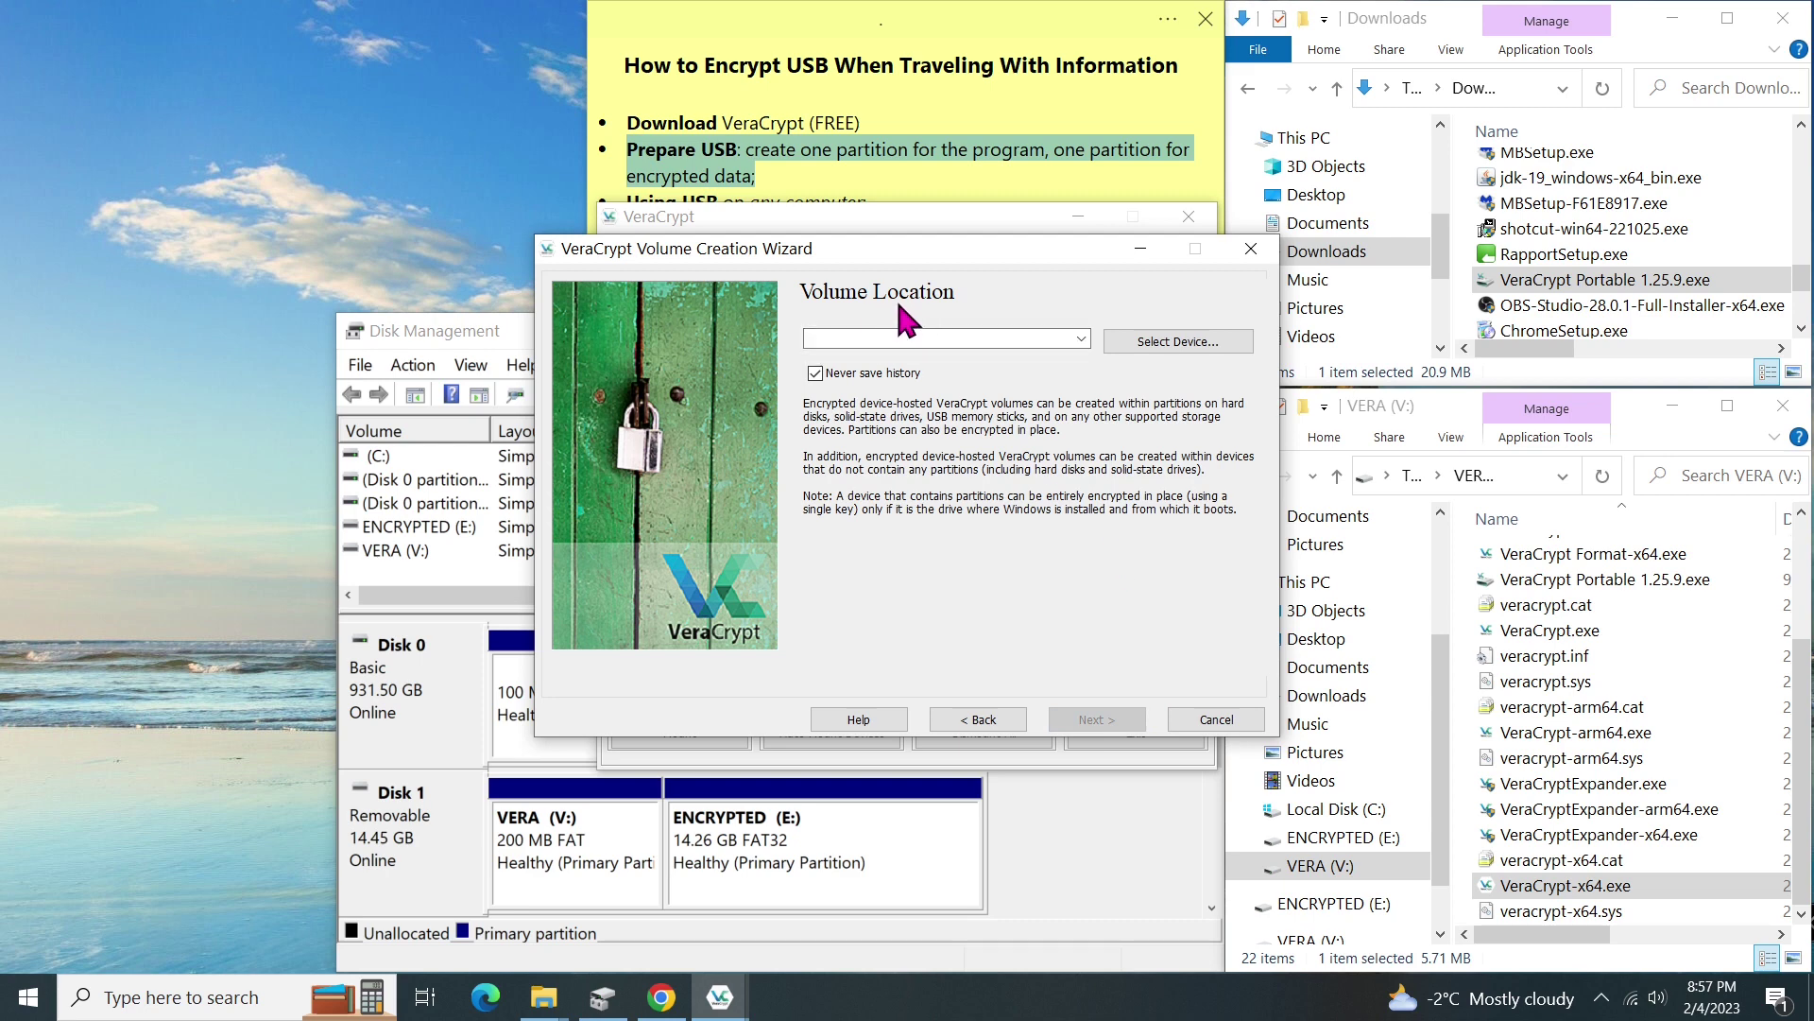
click(1081, 339)
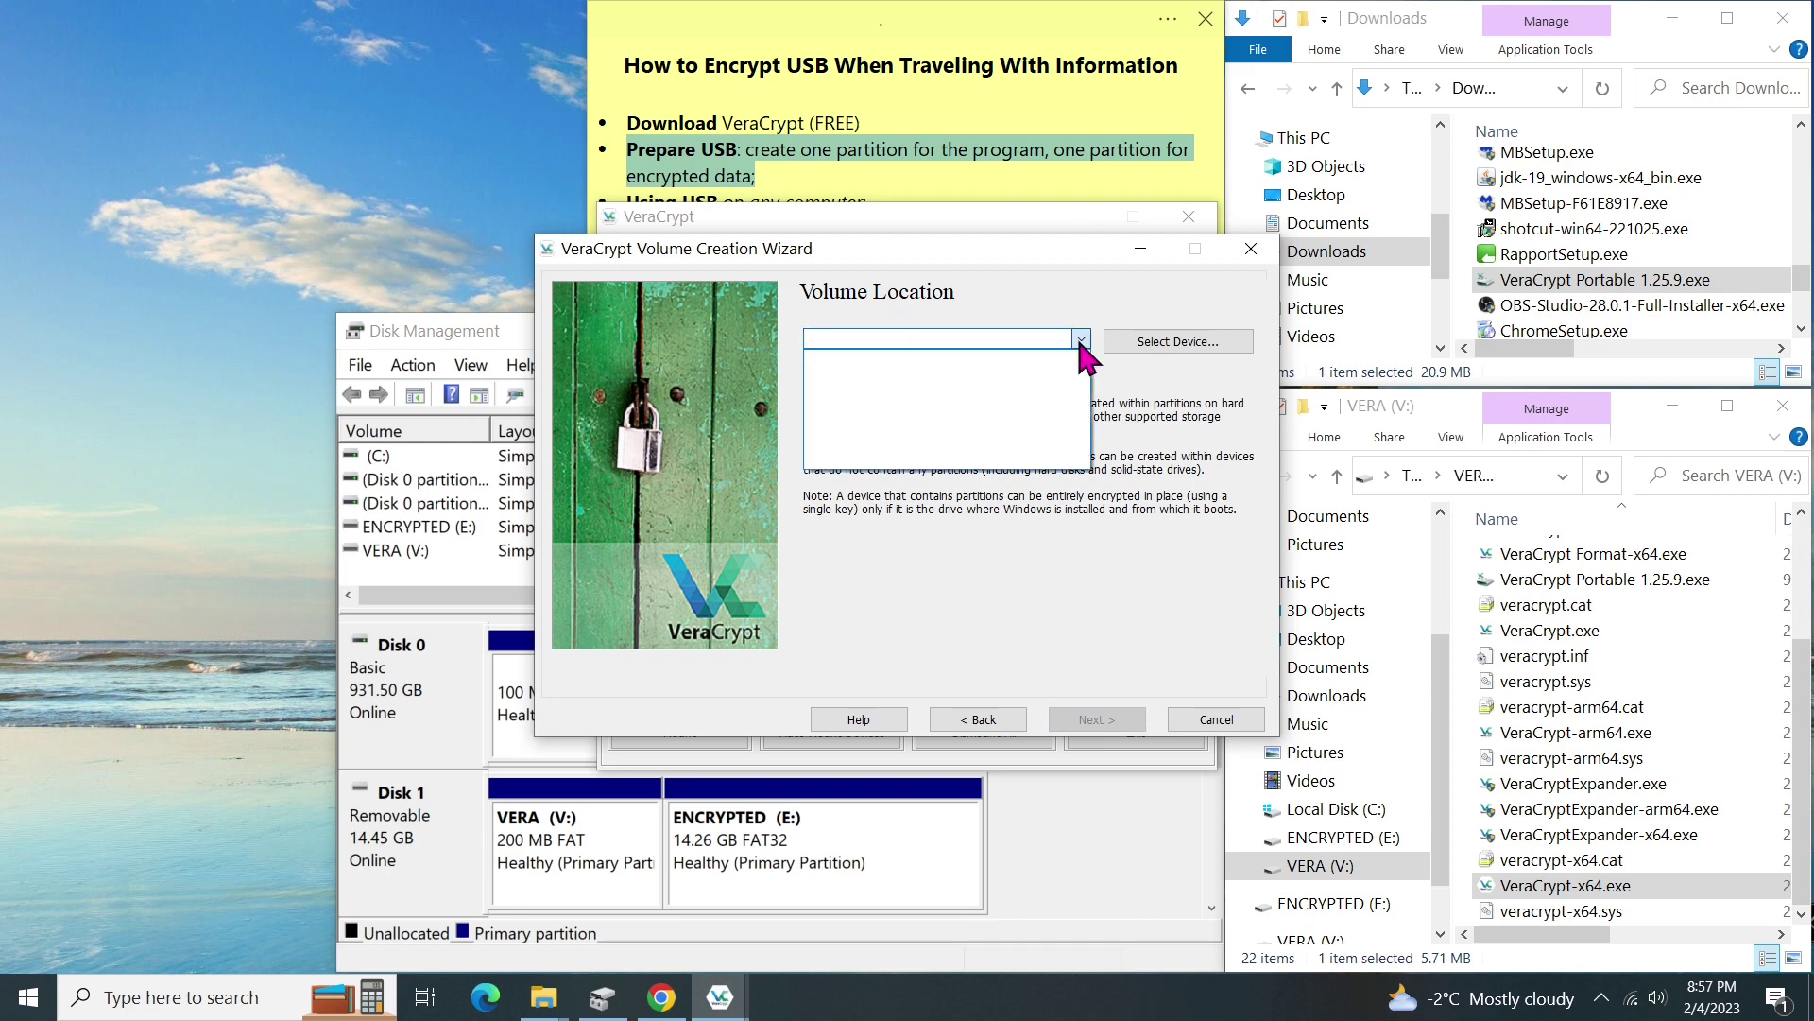
click(1081, 341)
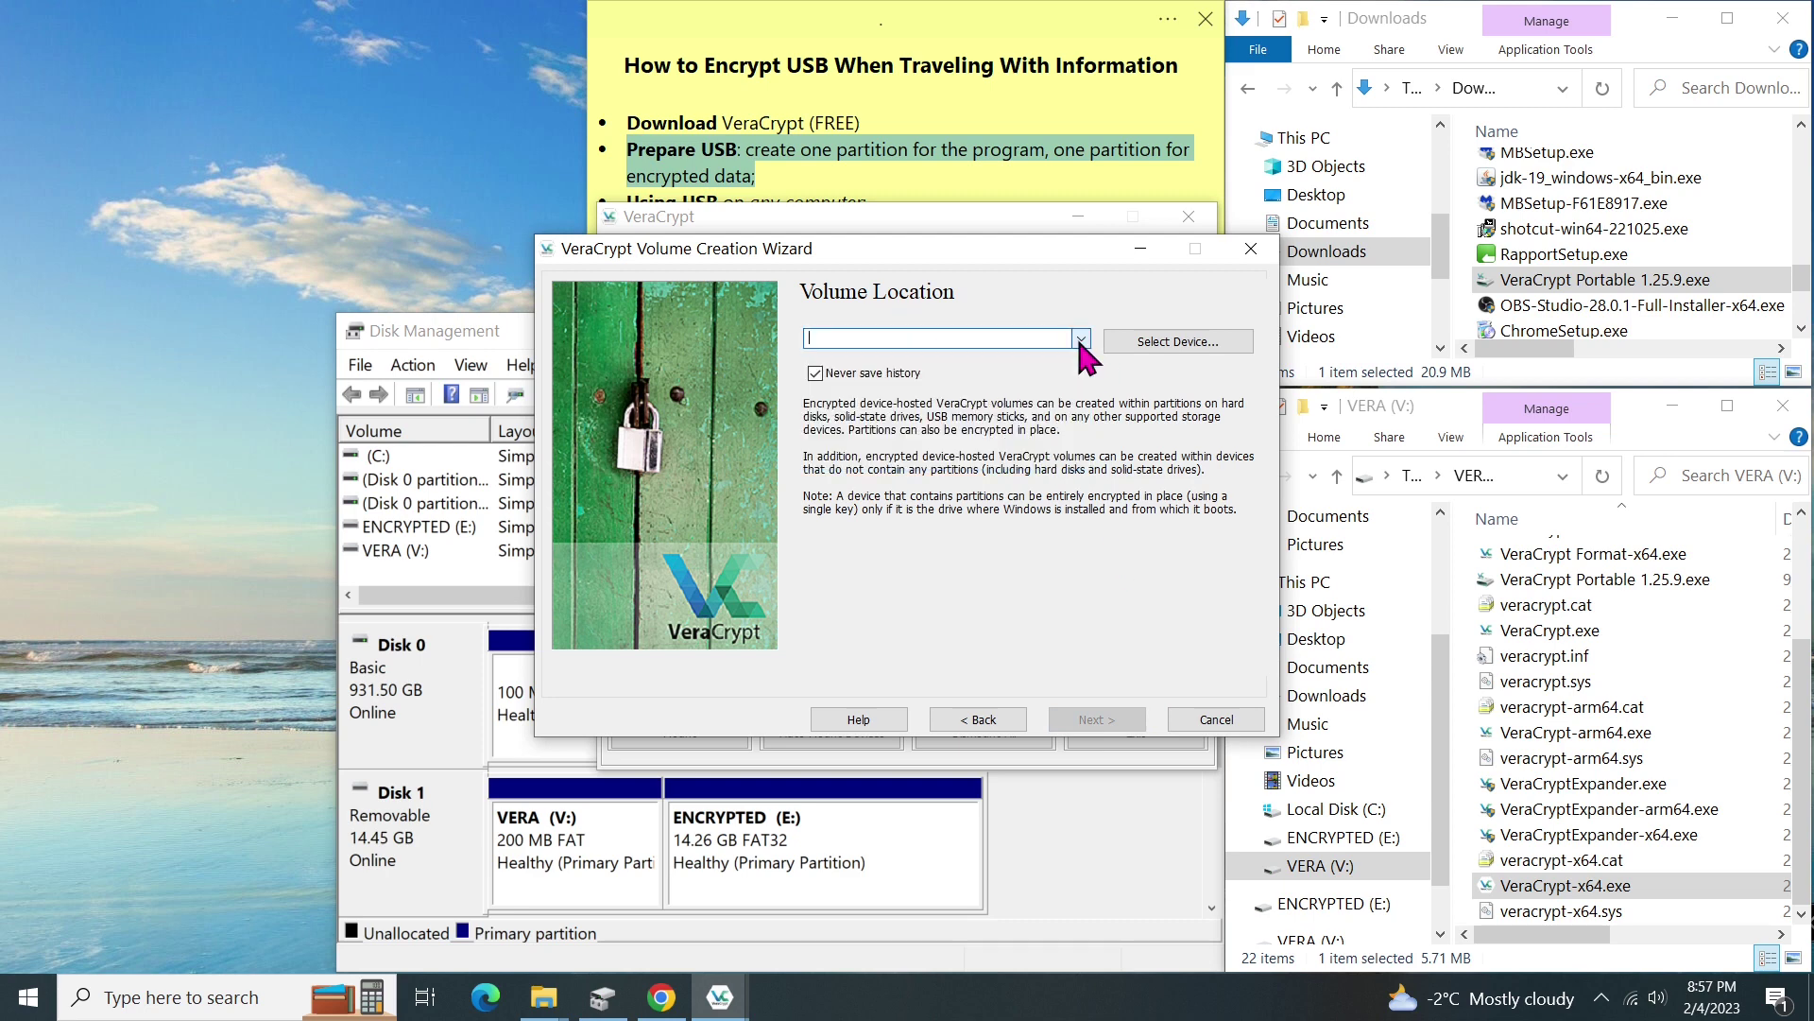
click(1202, 348)
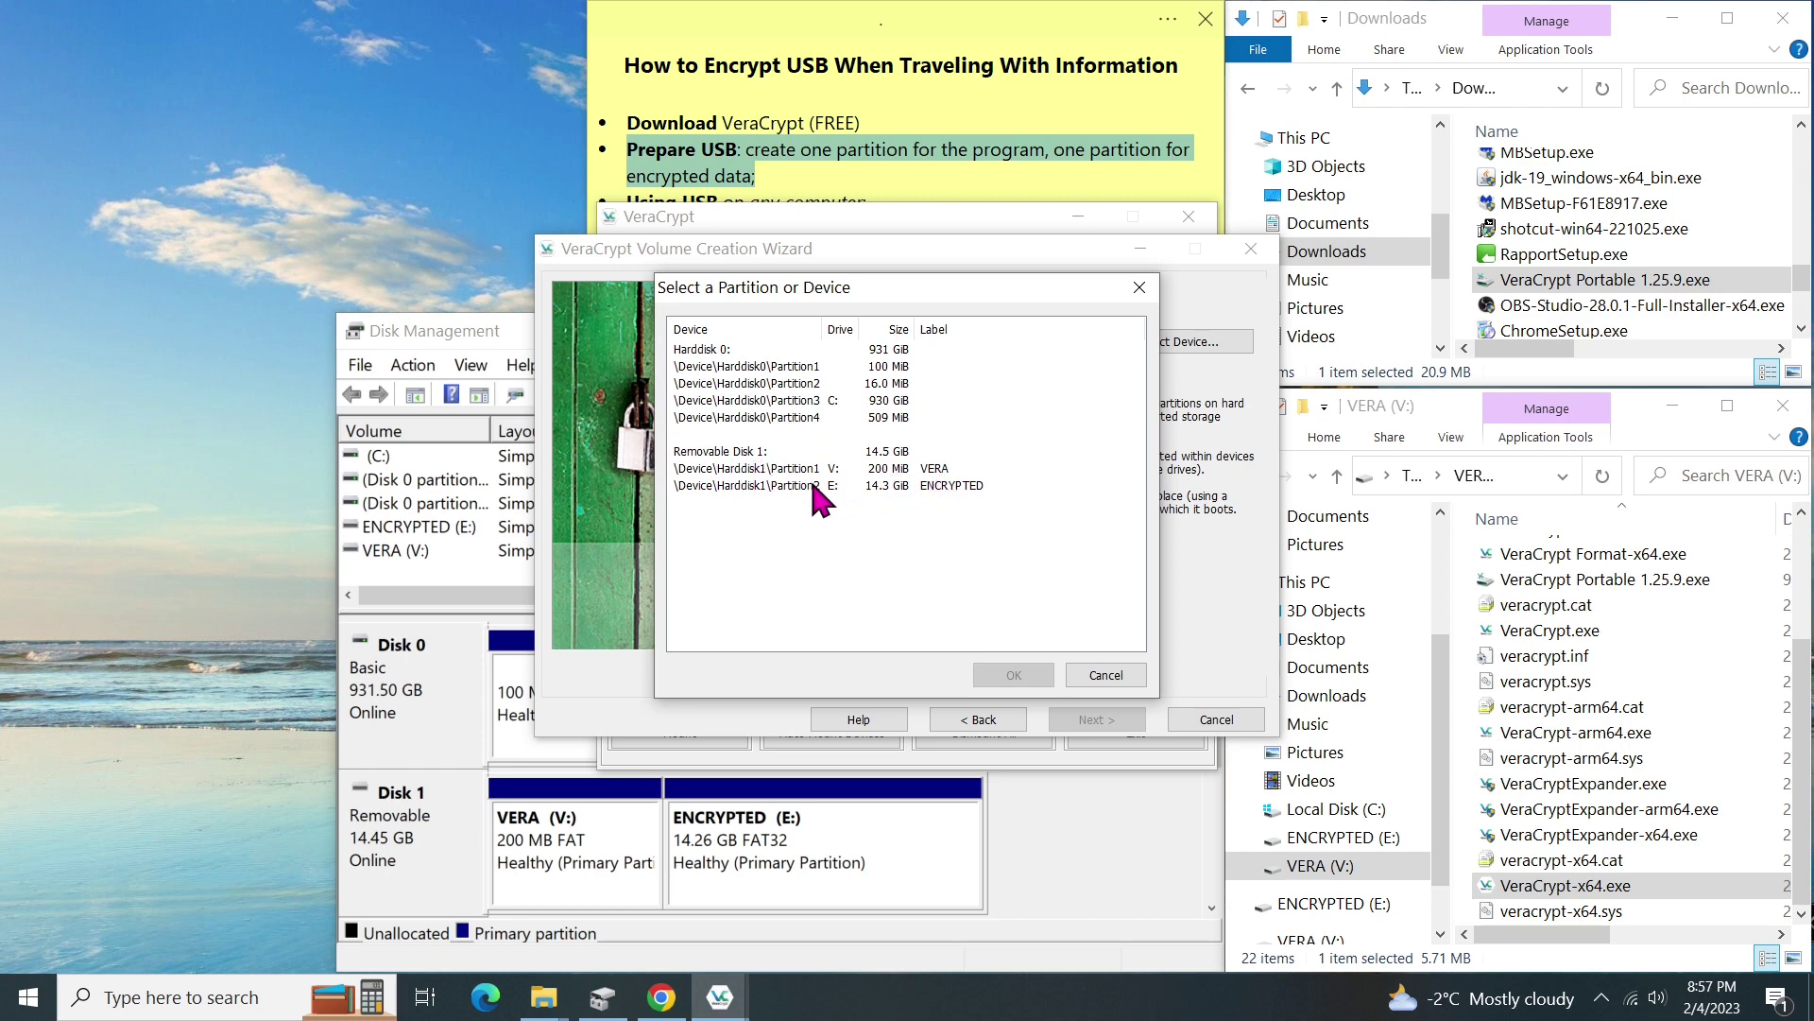
click(950, 485)
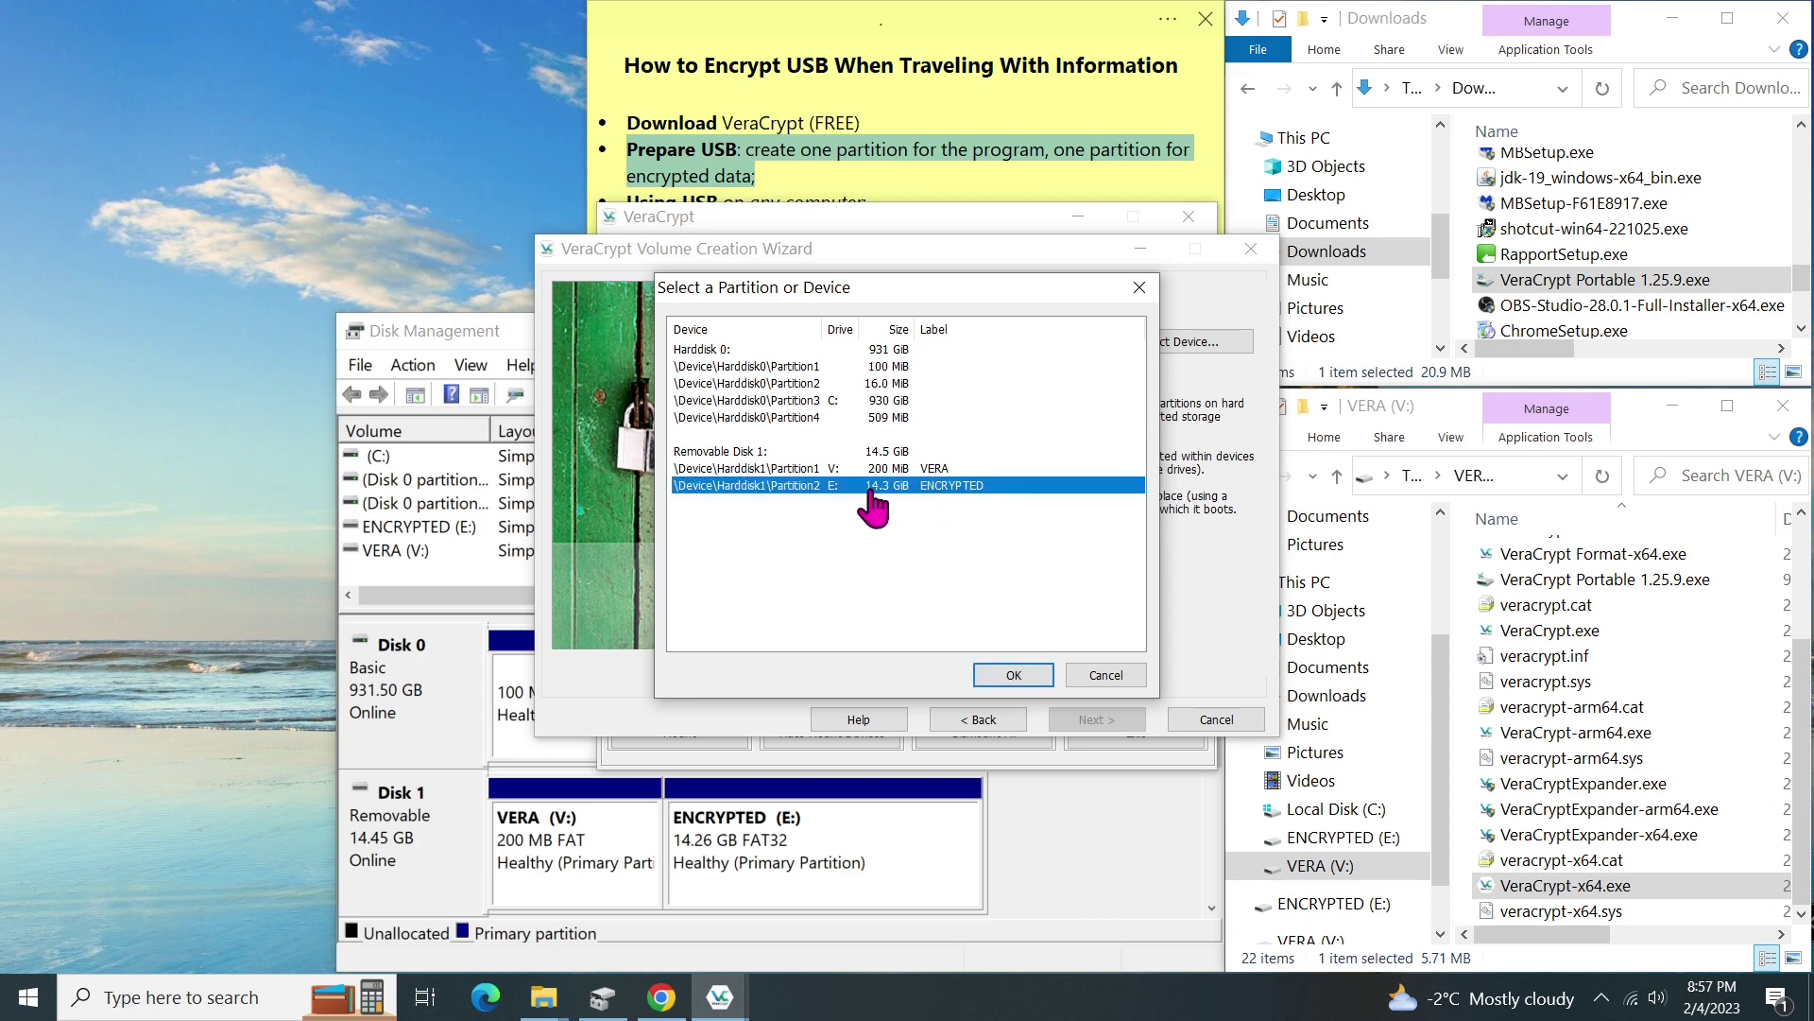
click(1040, 674)
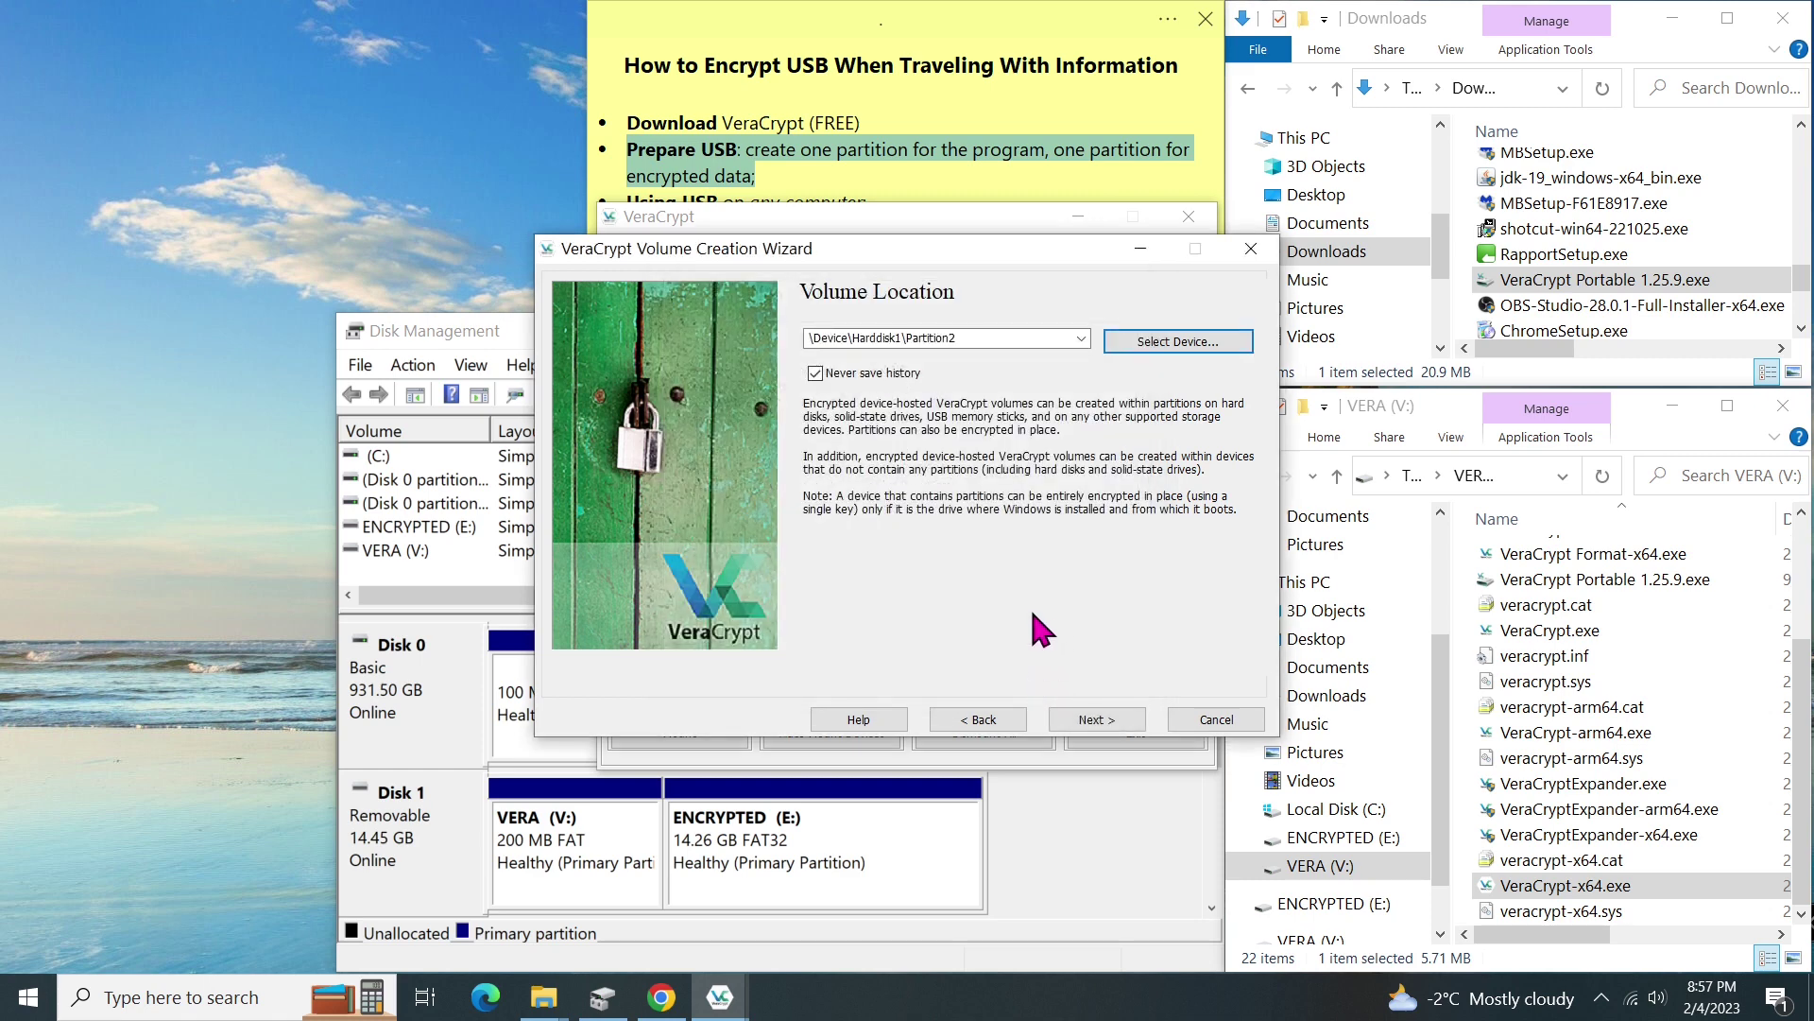
Step: Accept create-and-format mode, AES with SHA-512, and the 14.26 GiB volume size
click(1121, 723)
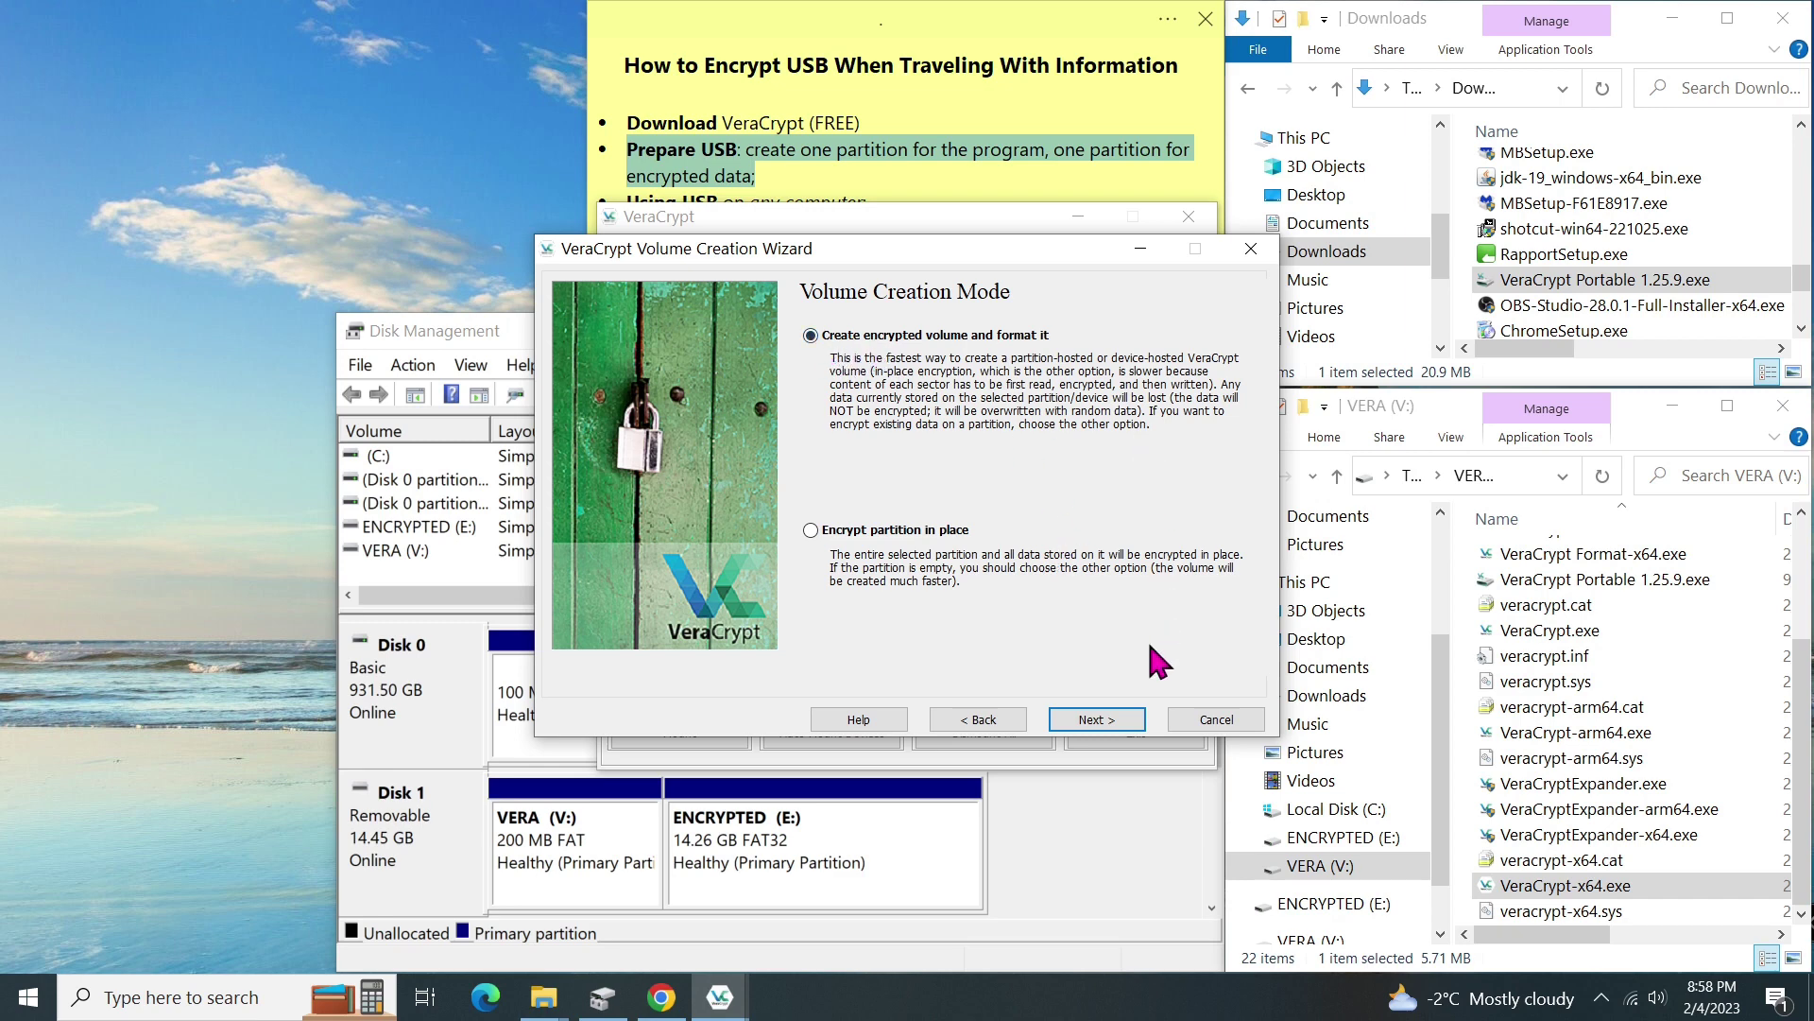
click(1119, 724)
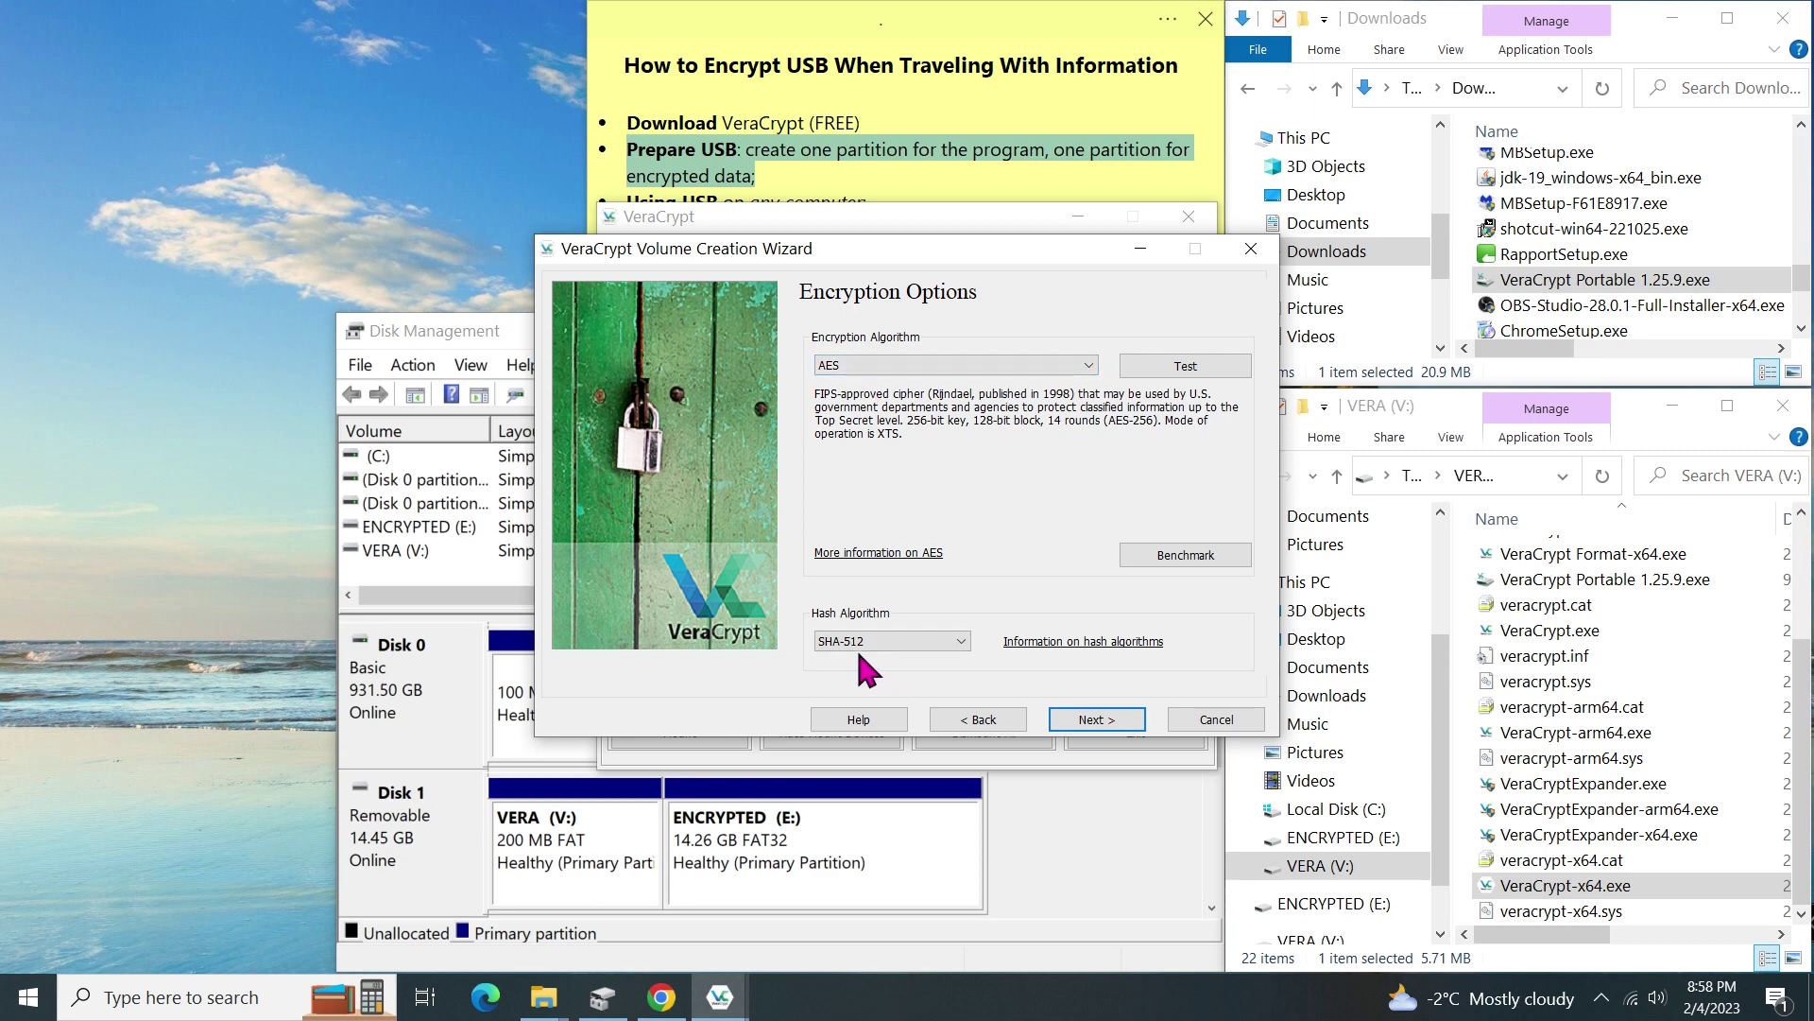
click(1116, 723)
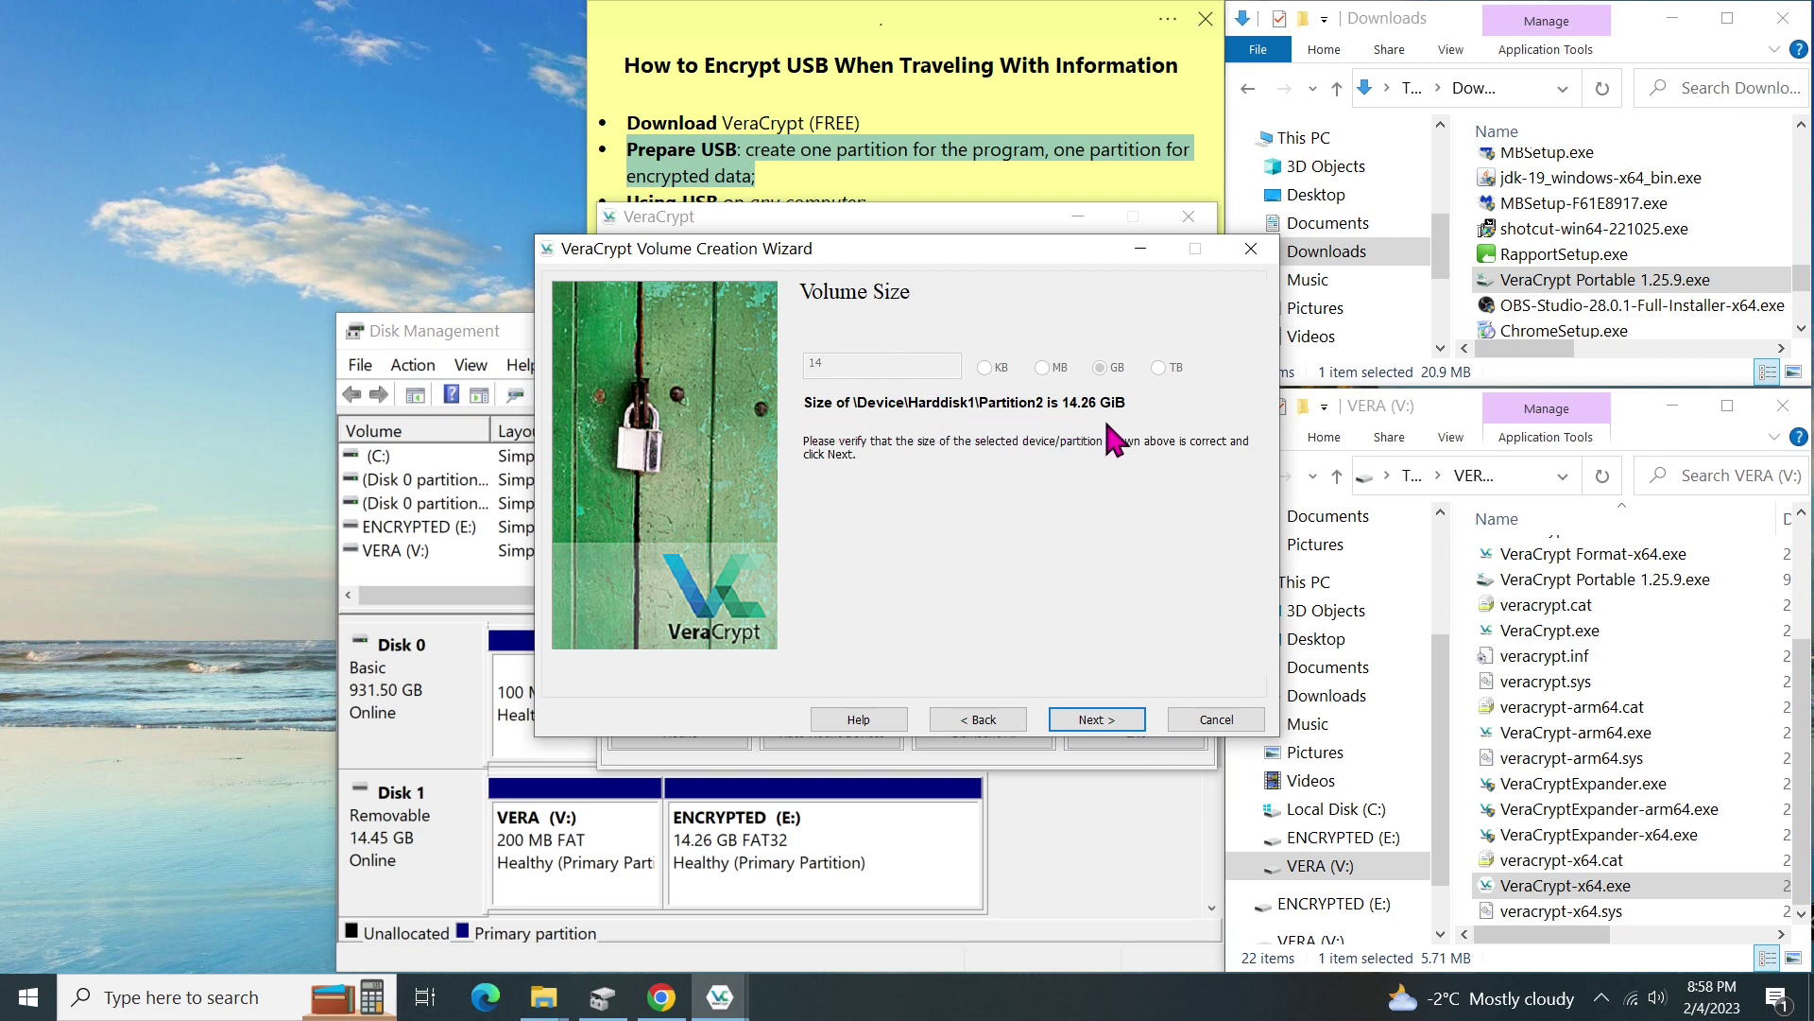
click(1122, 720)
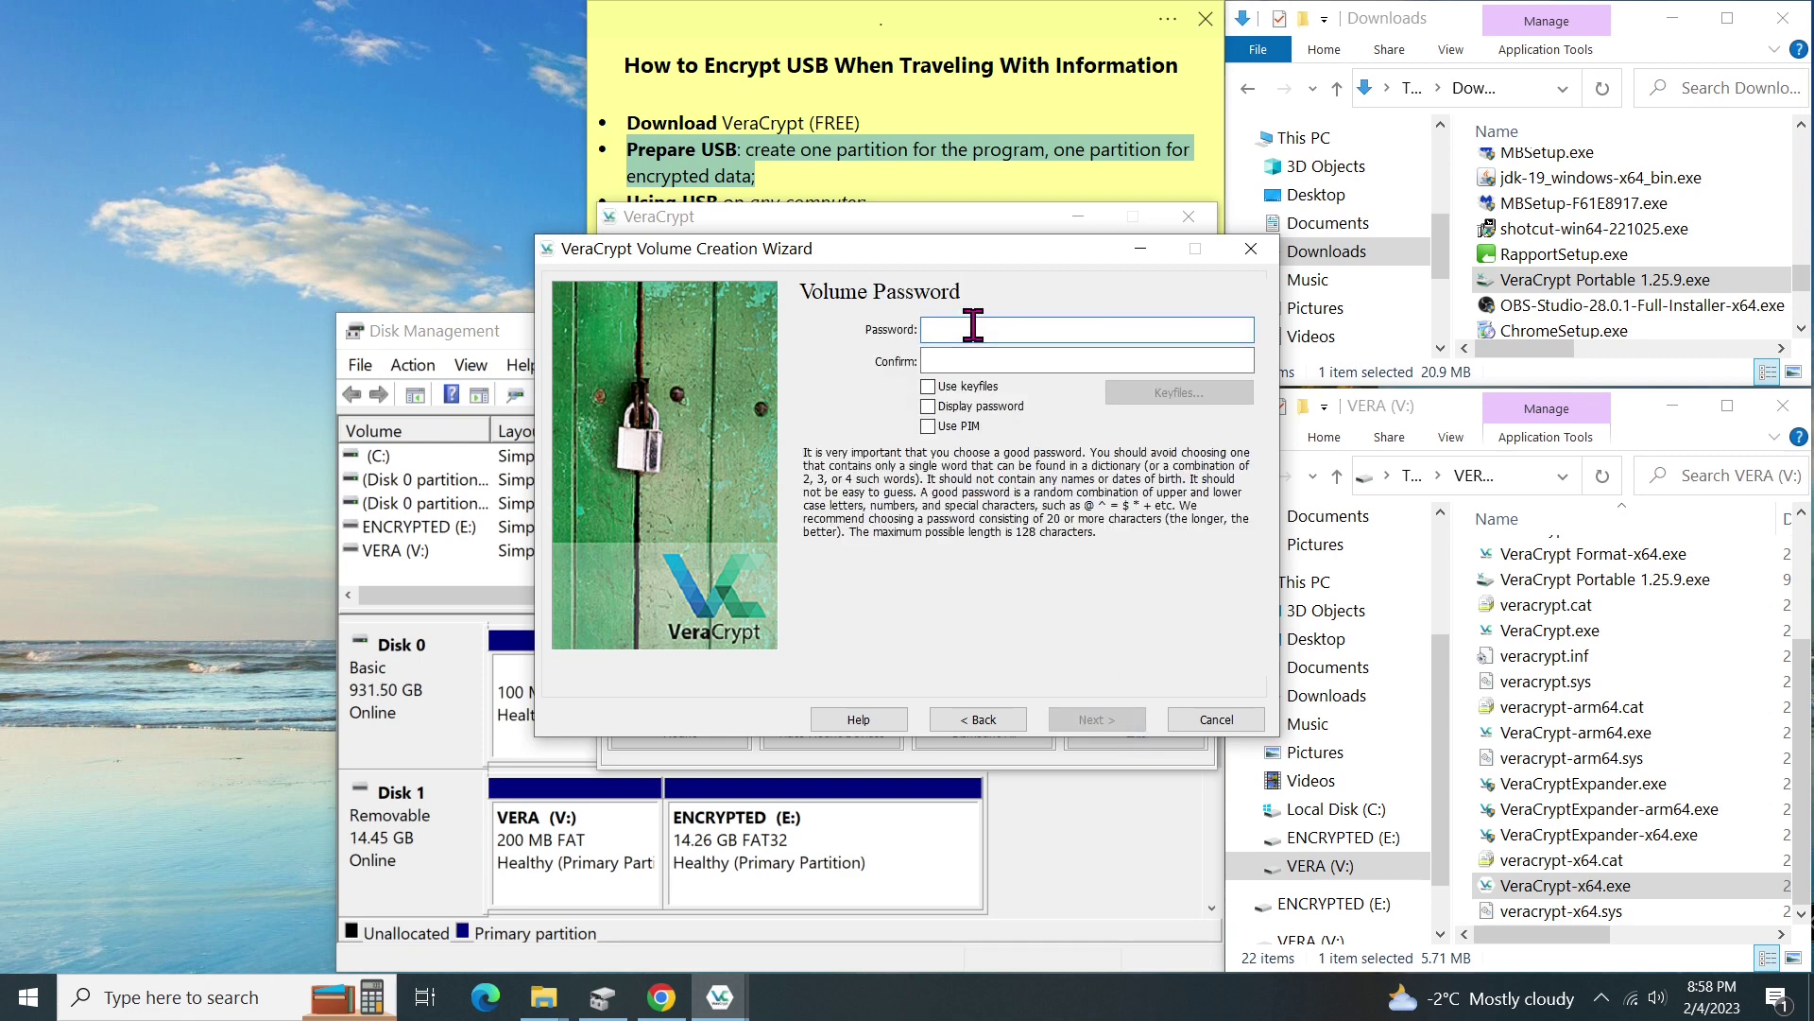
Step: Enter the volume password, confirm it, and briefly reveal it to check
text(••••••••••)
click(992, 359)
text(••••••••••)
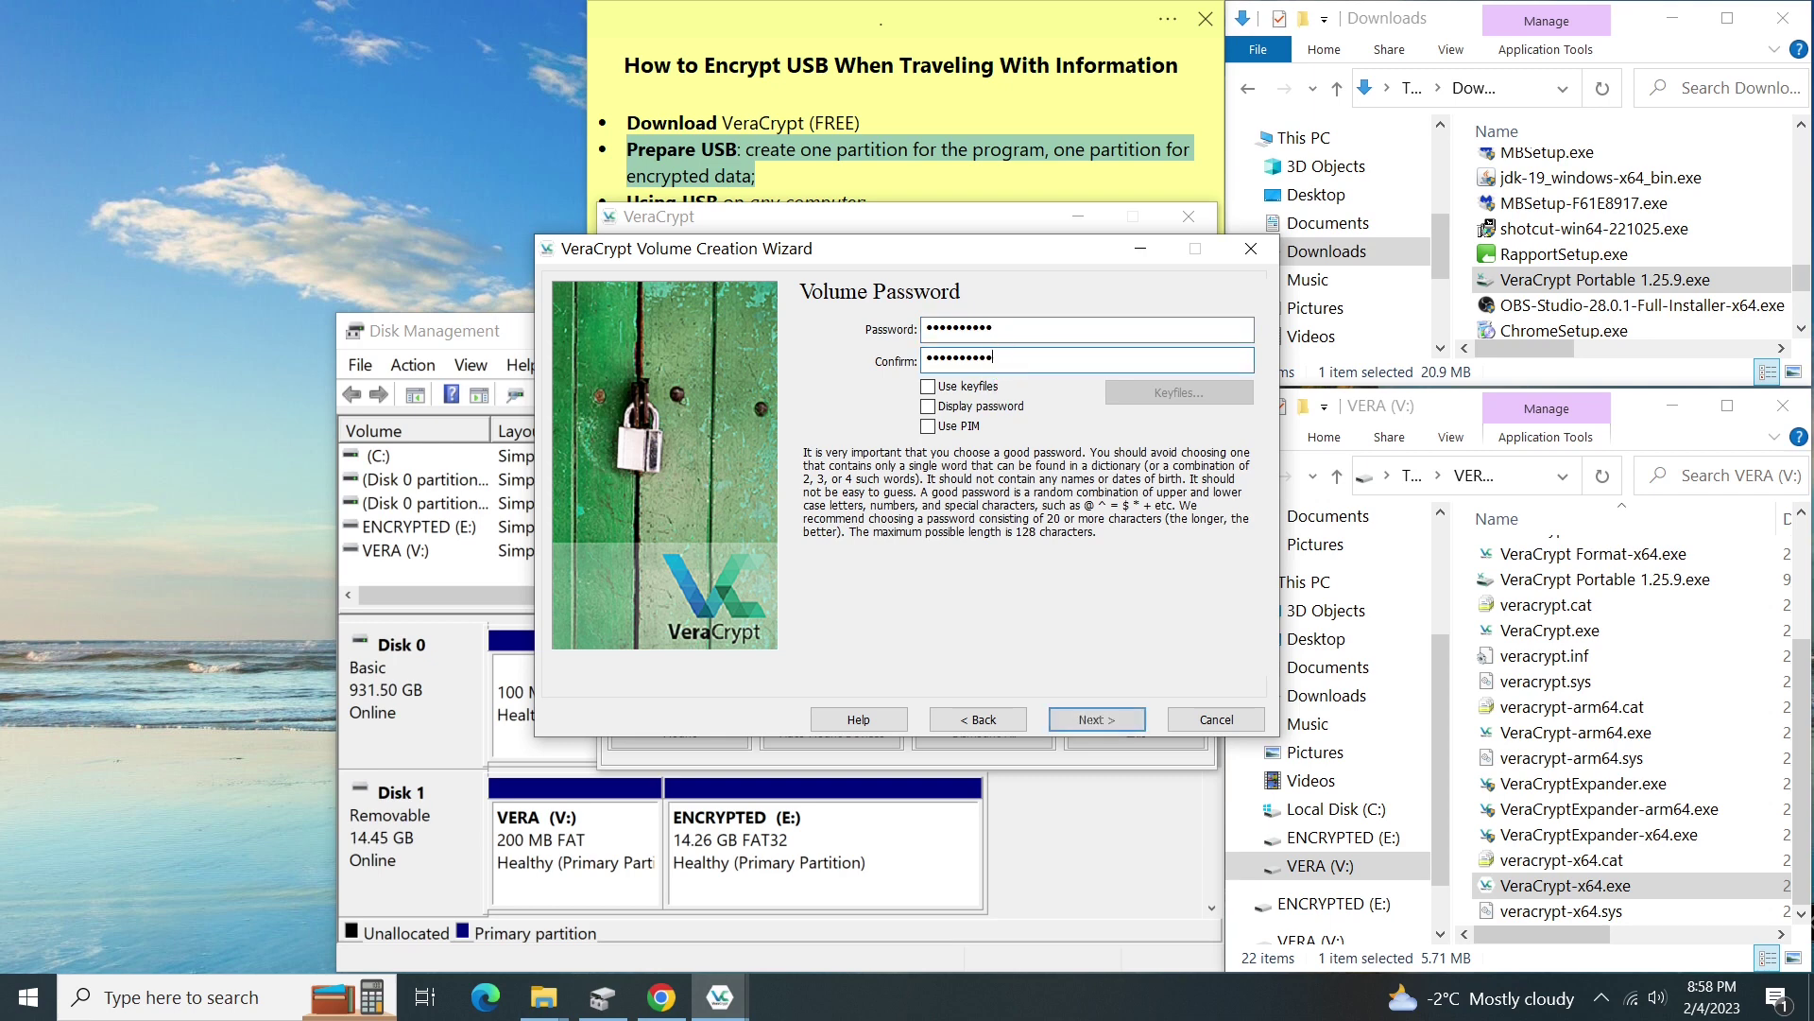
click(930, 407)
click(930, 407)
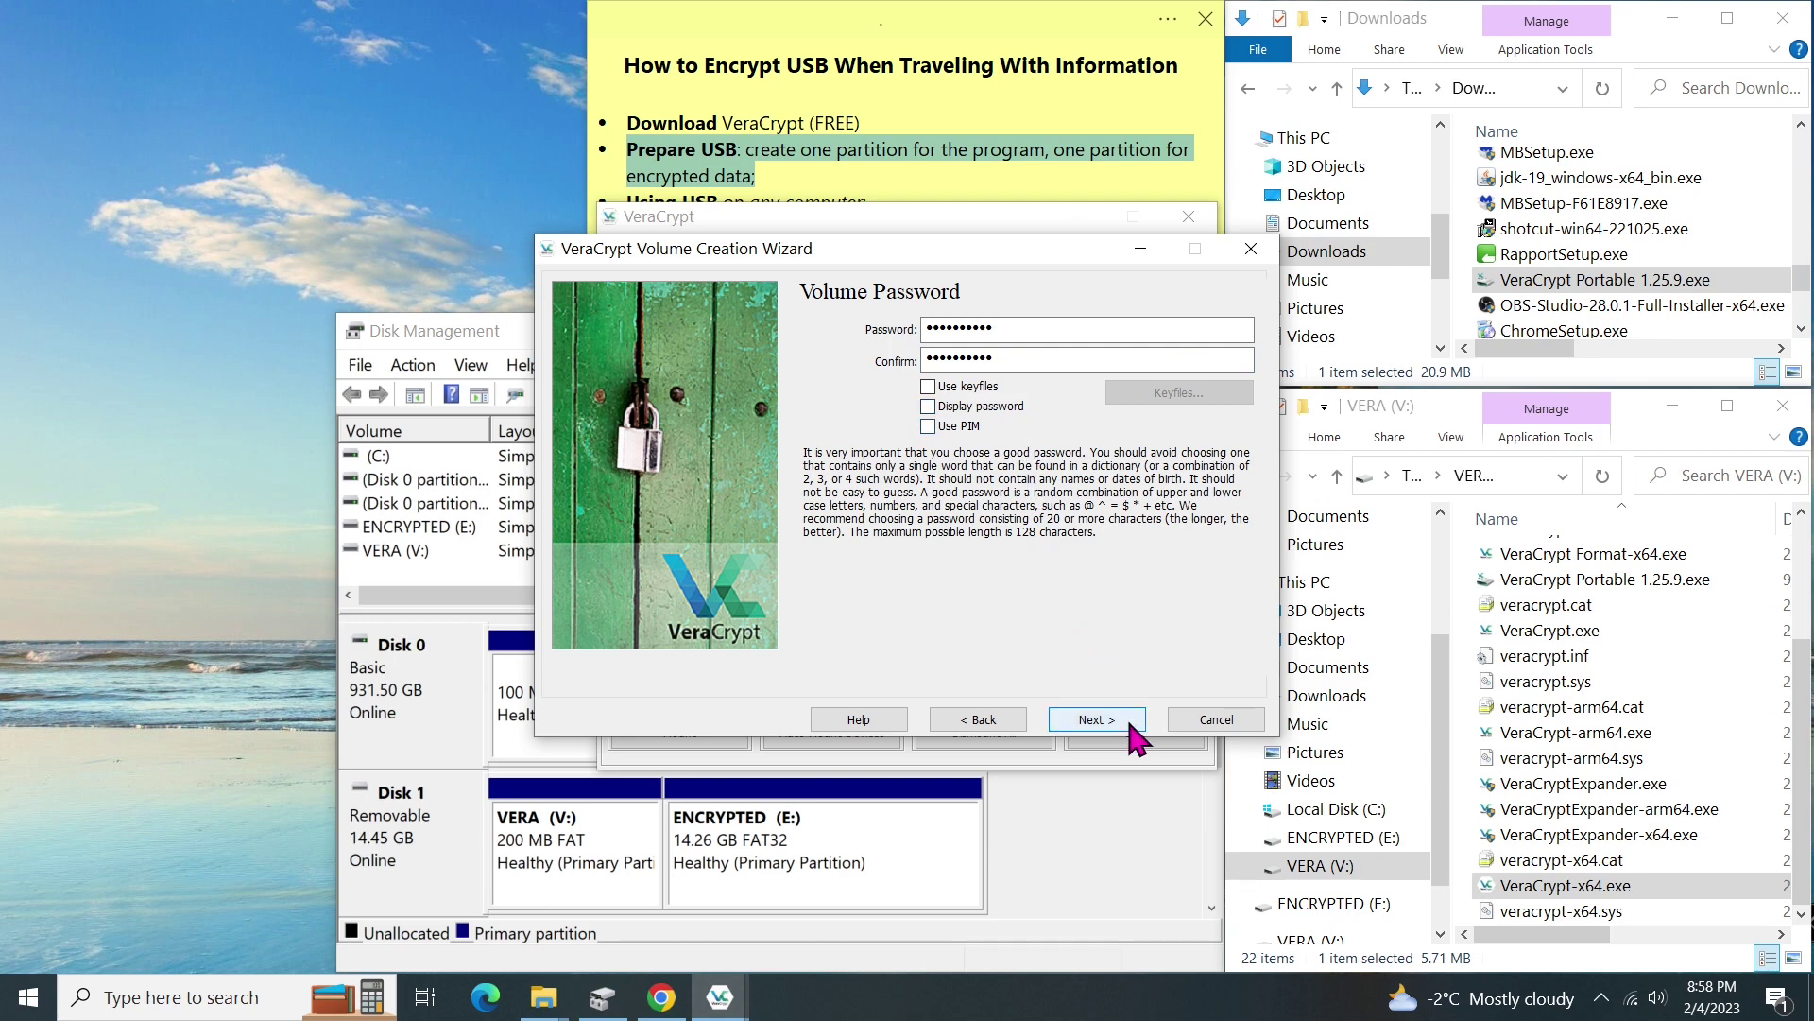
Step: Accept the short-password warning and choose No for storing files larger than 4 GiB
click(1096, 720)
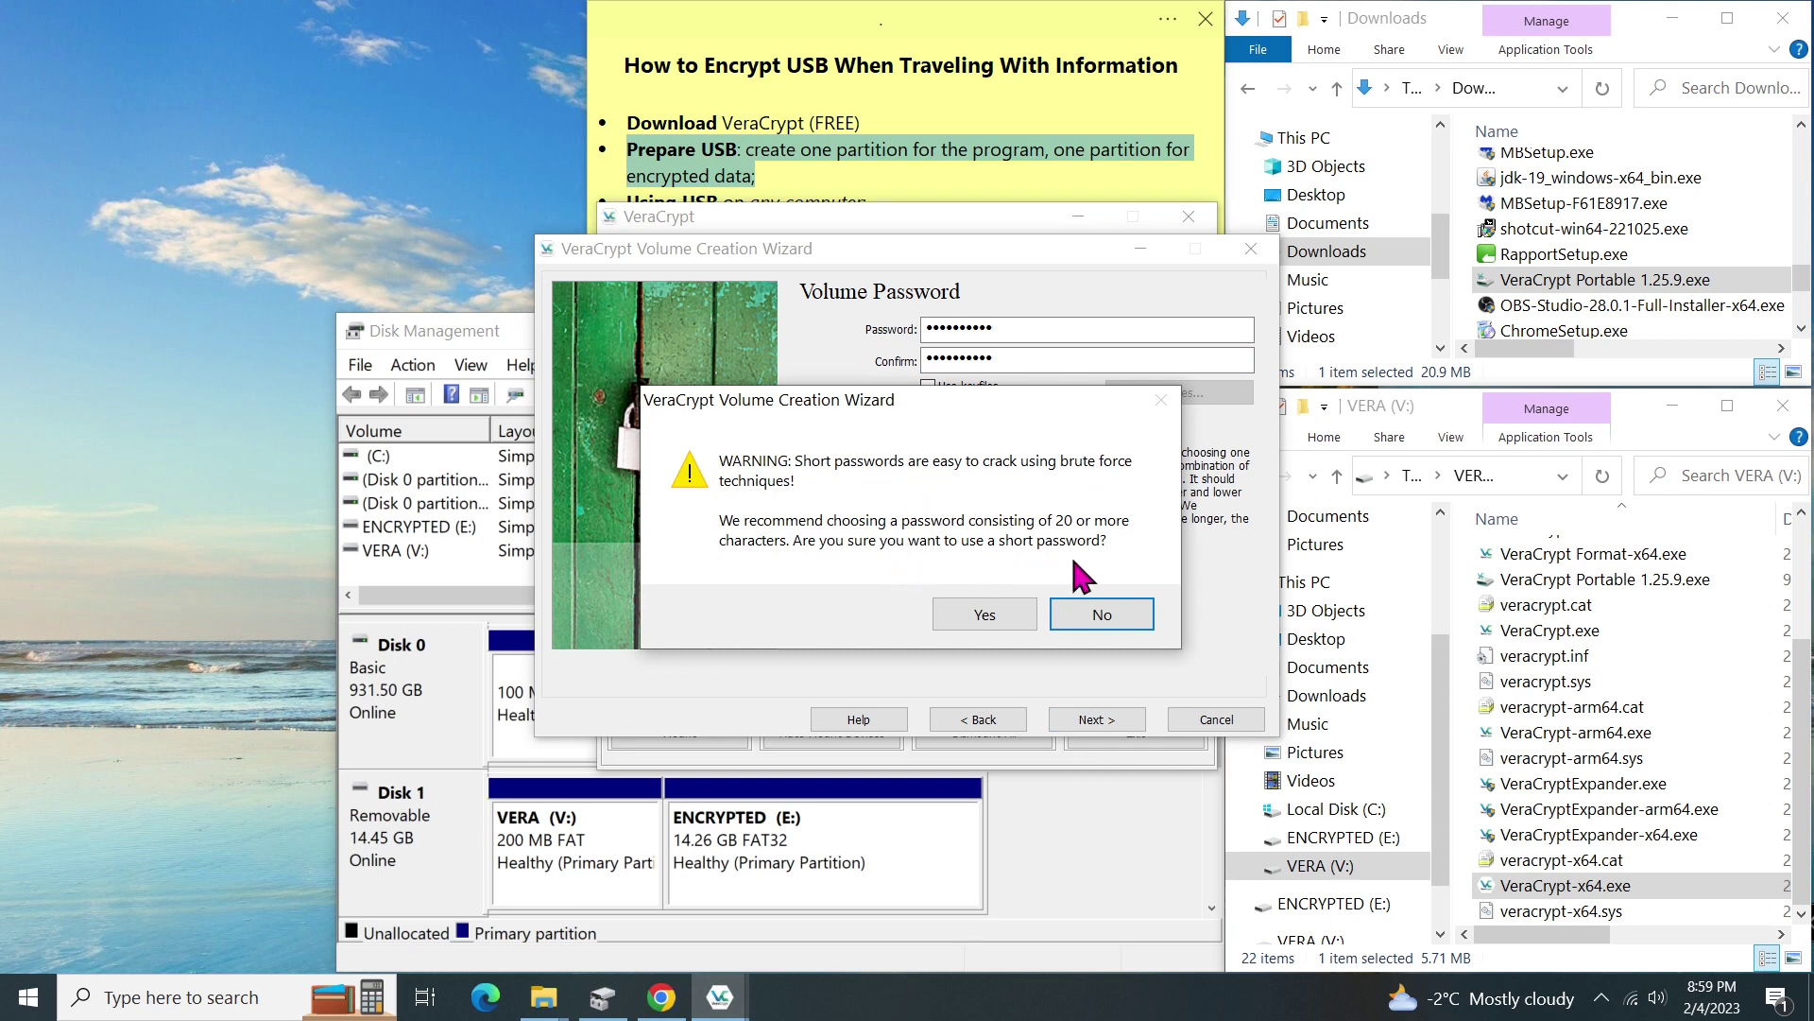
click(1018, 621)
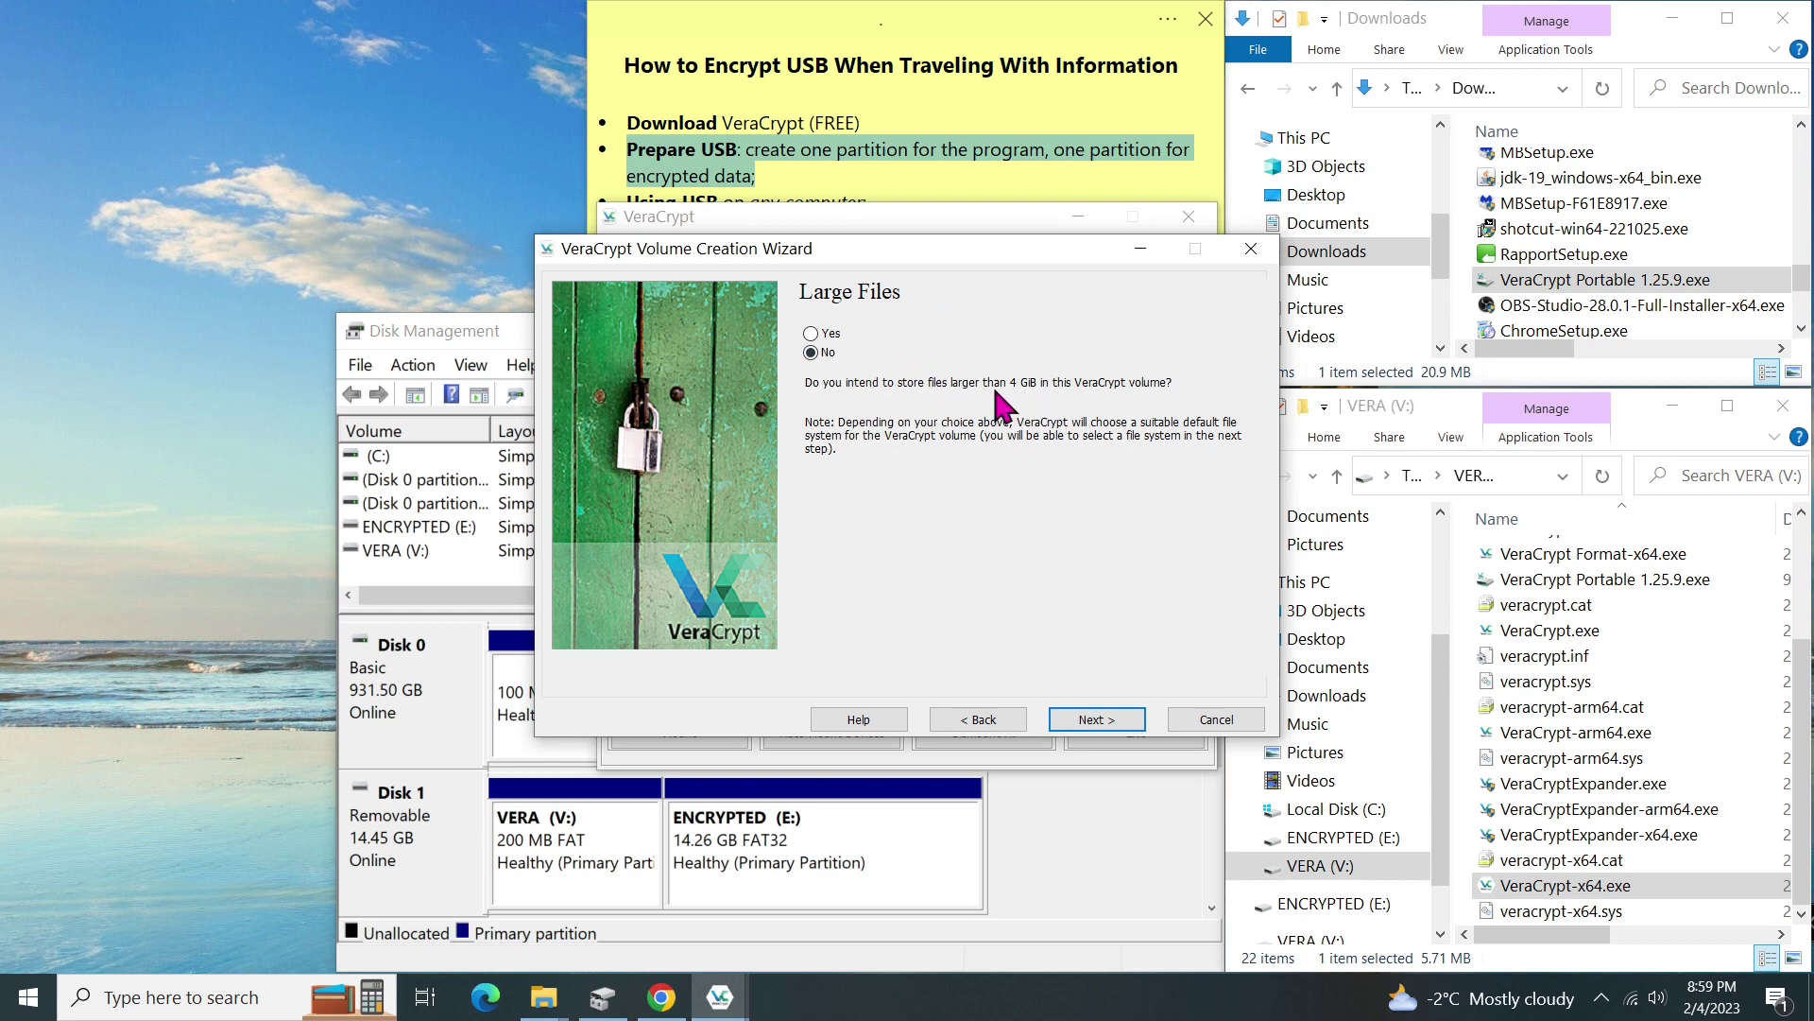
click(811, 334)
click(811, 352)
click(1096, 720)
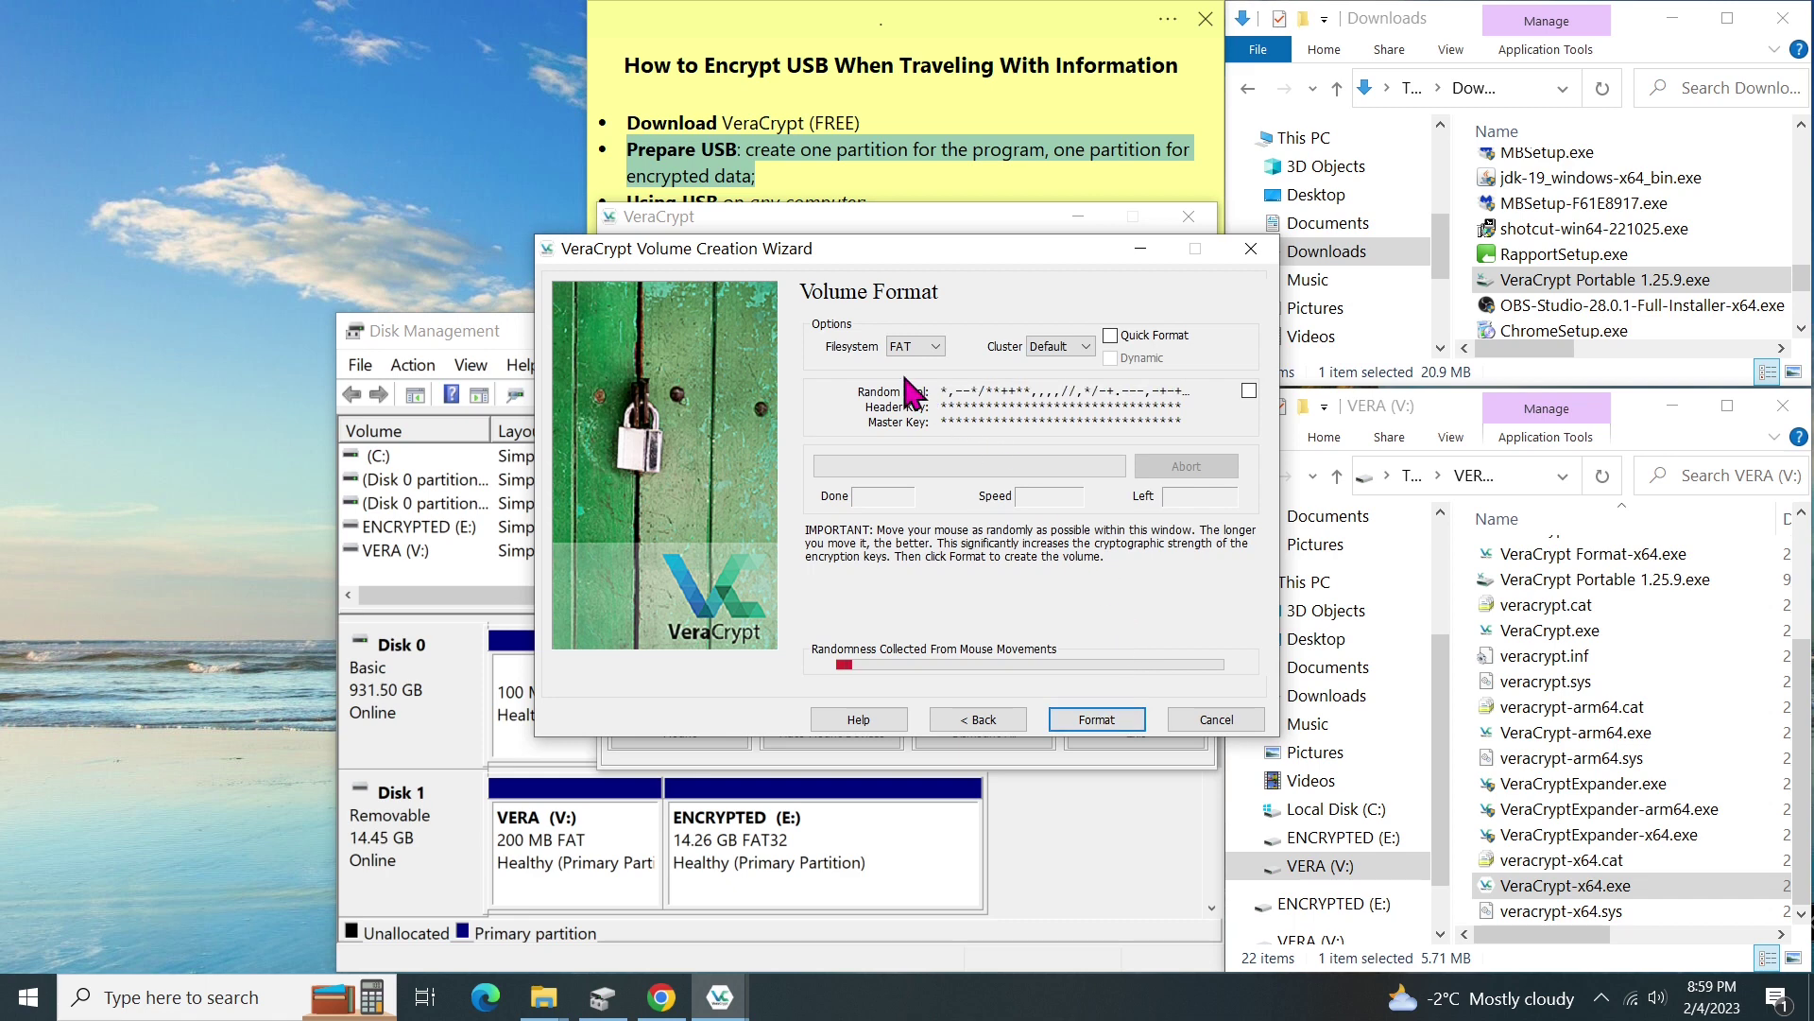
Step: Change the volume filesystem from FAT to NTFS and start formatting
click(915, 347)
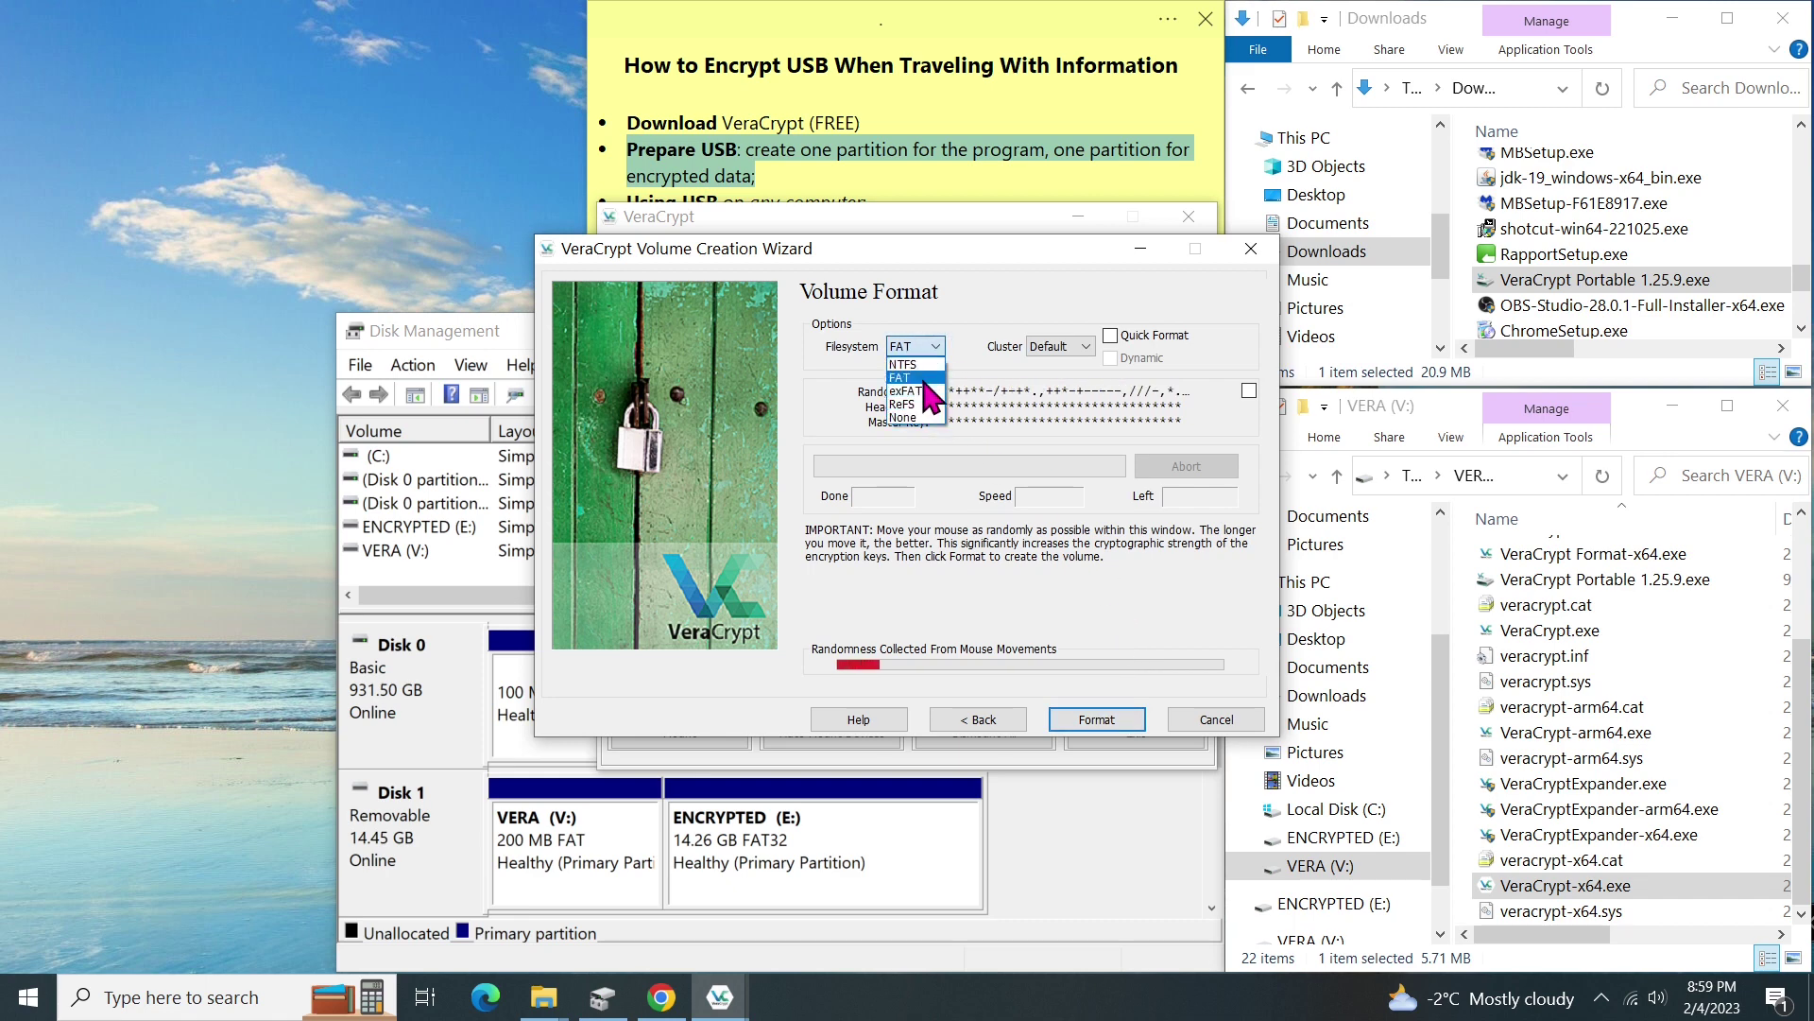
click(922, 378)
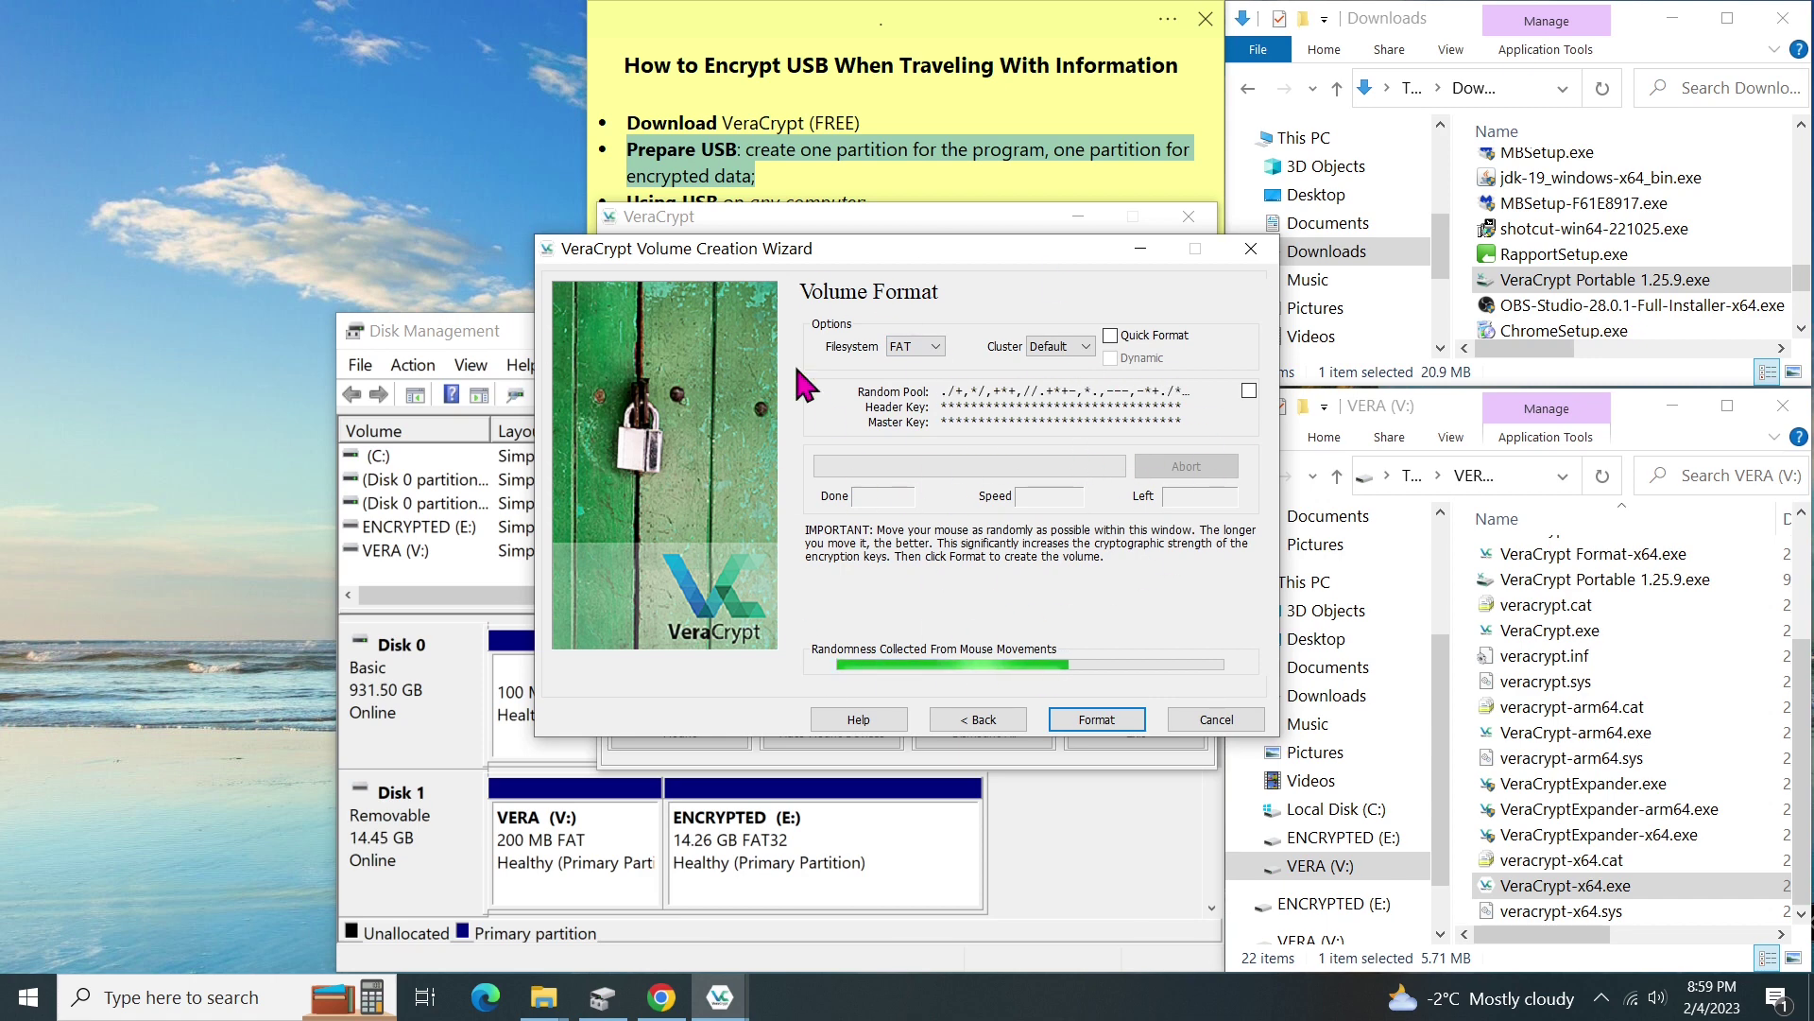
click(935, 346)
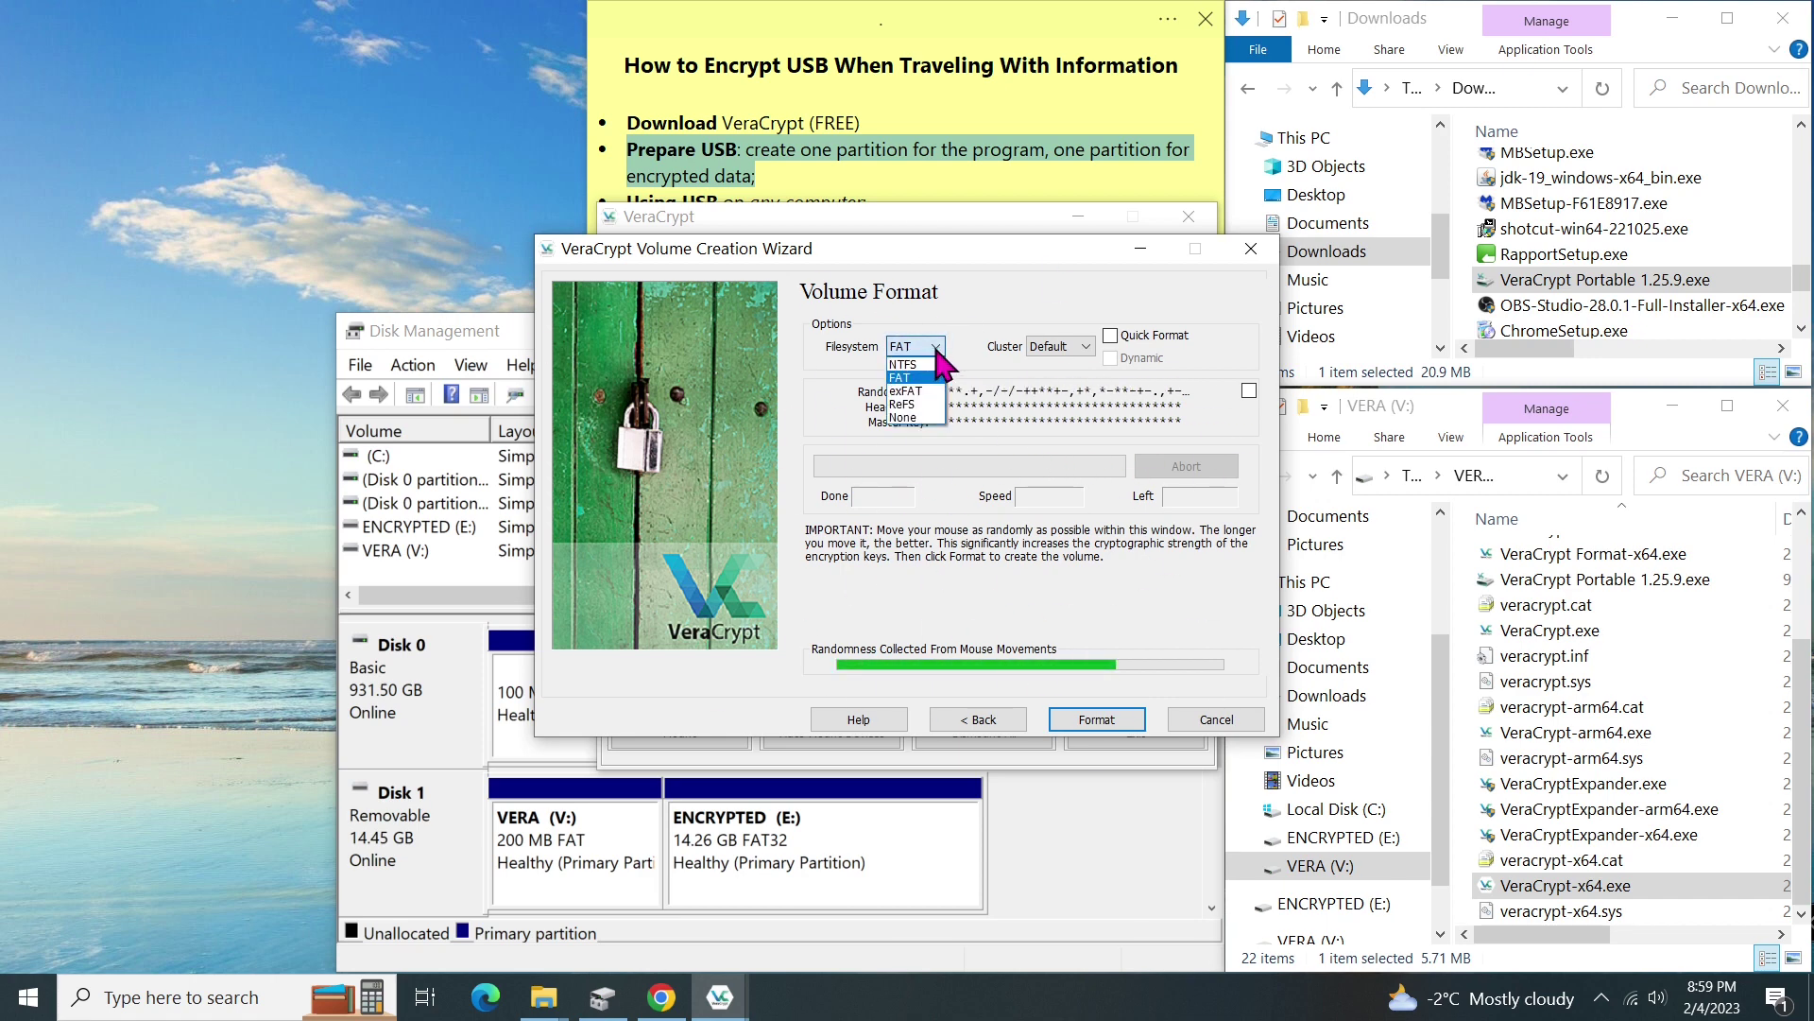
click(909, 364)
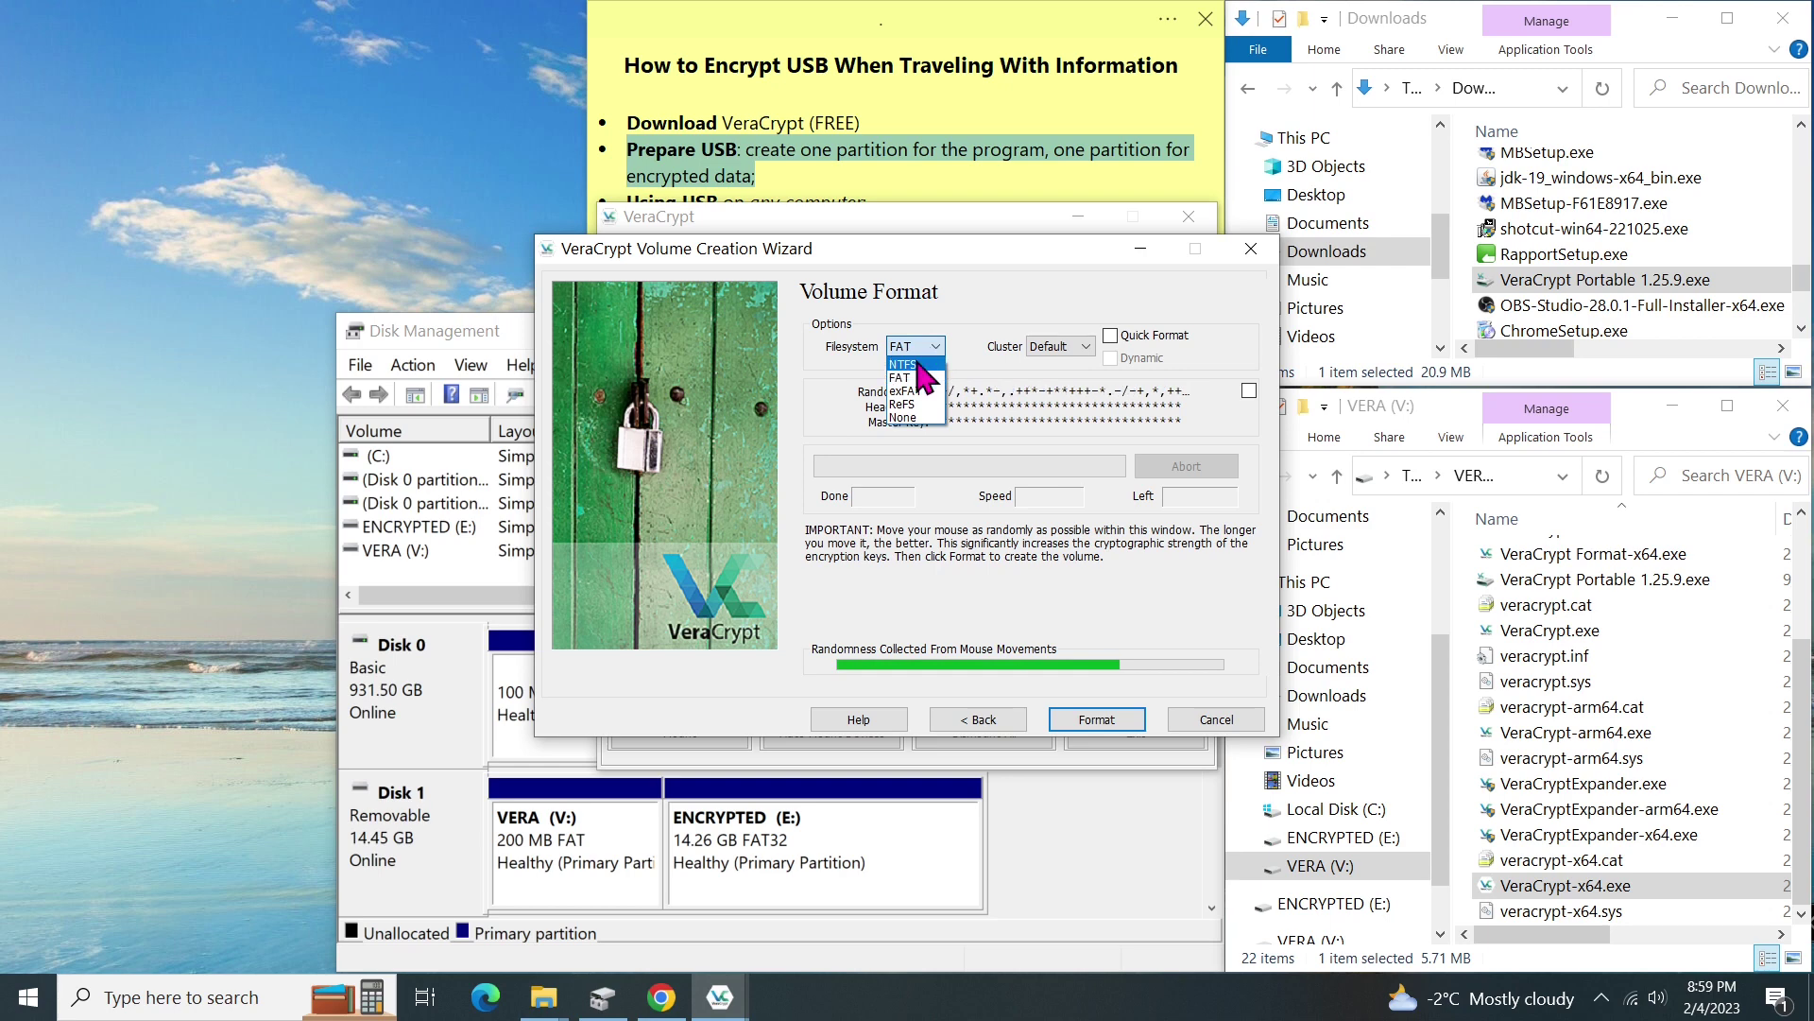
click(1123, 729)
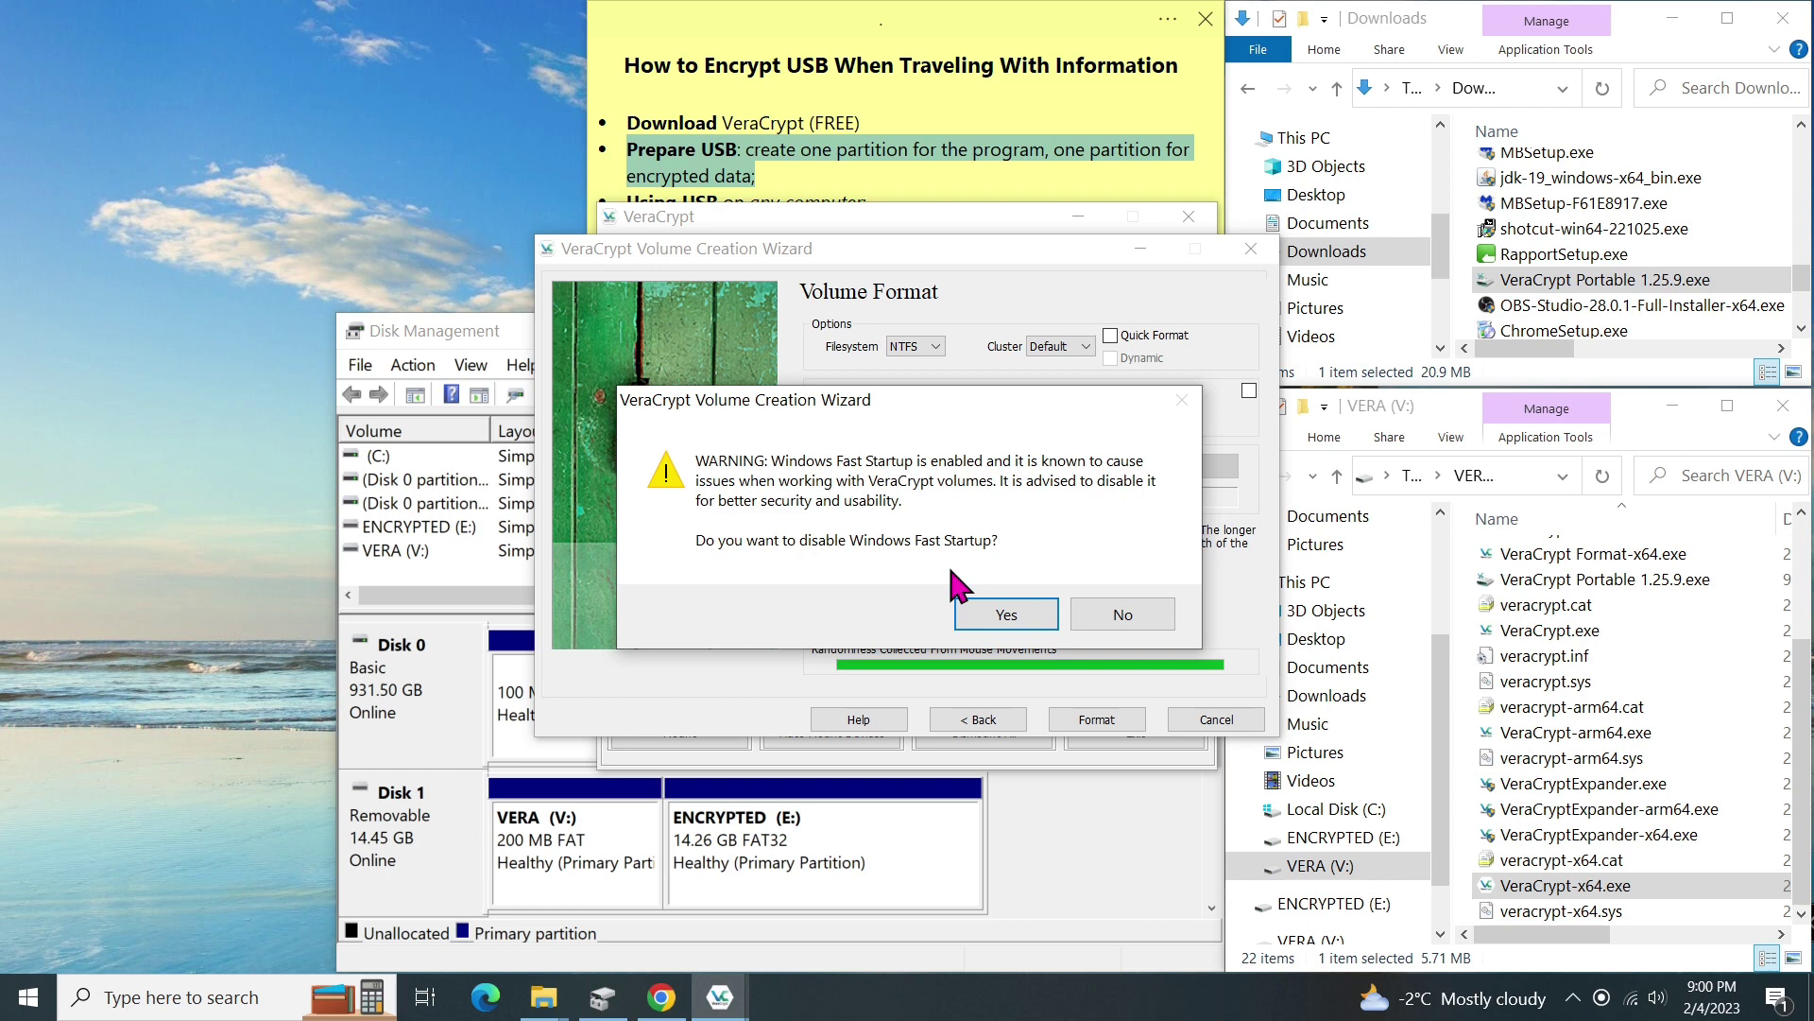
Step: Keep Fast Startup, confirm the format, and acknowledge the drive-letter E: and volume-created messages
click(1153, 614)
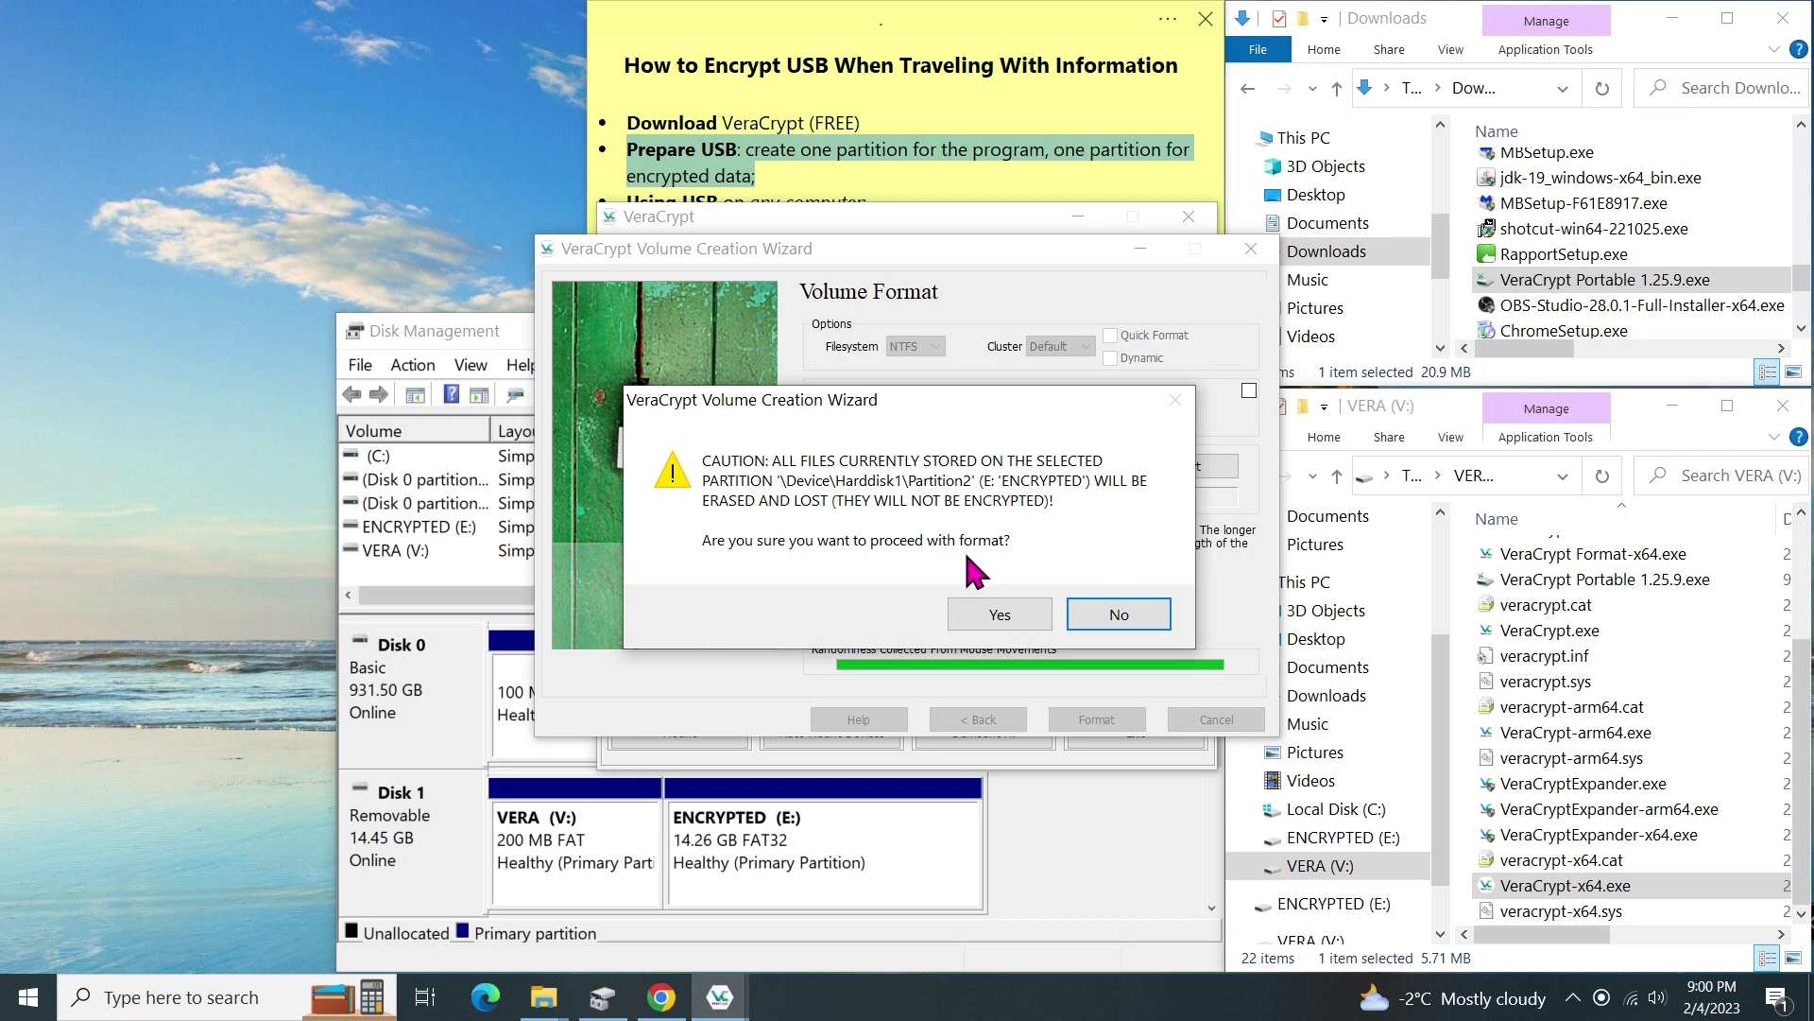
click(1035, 619)
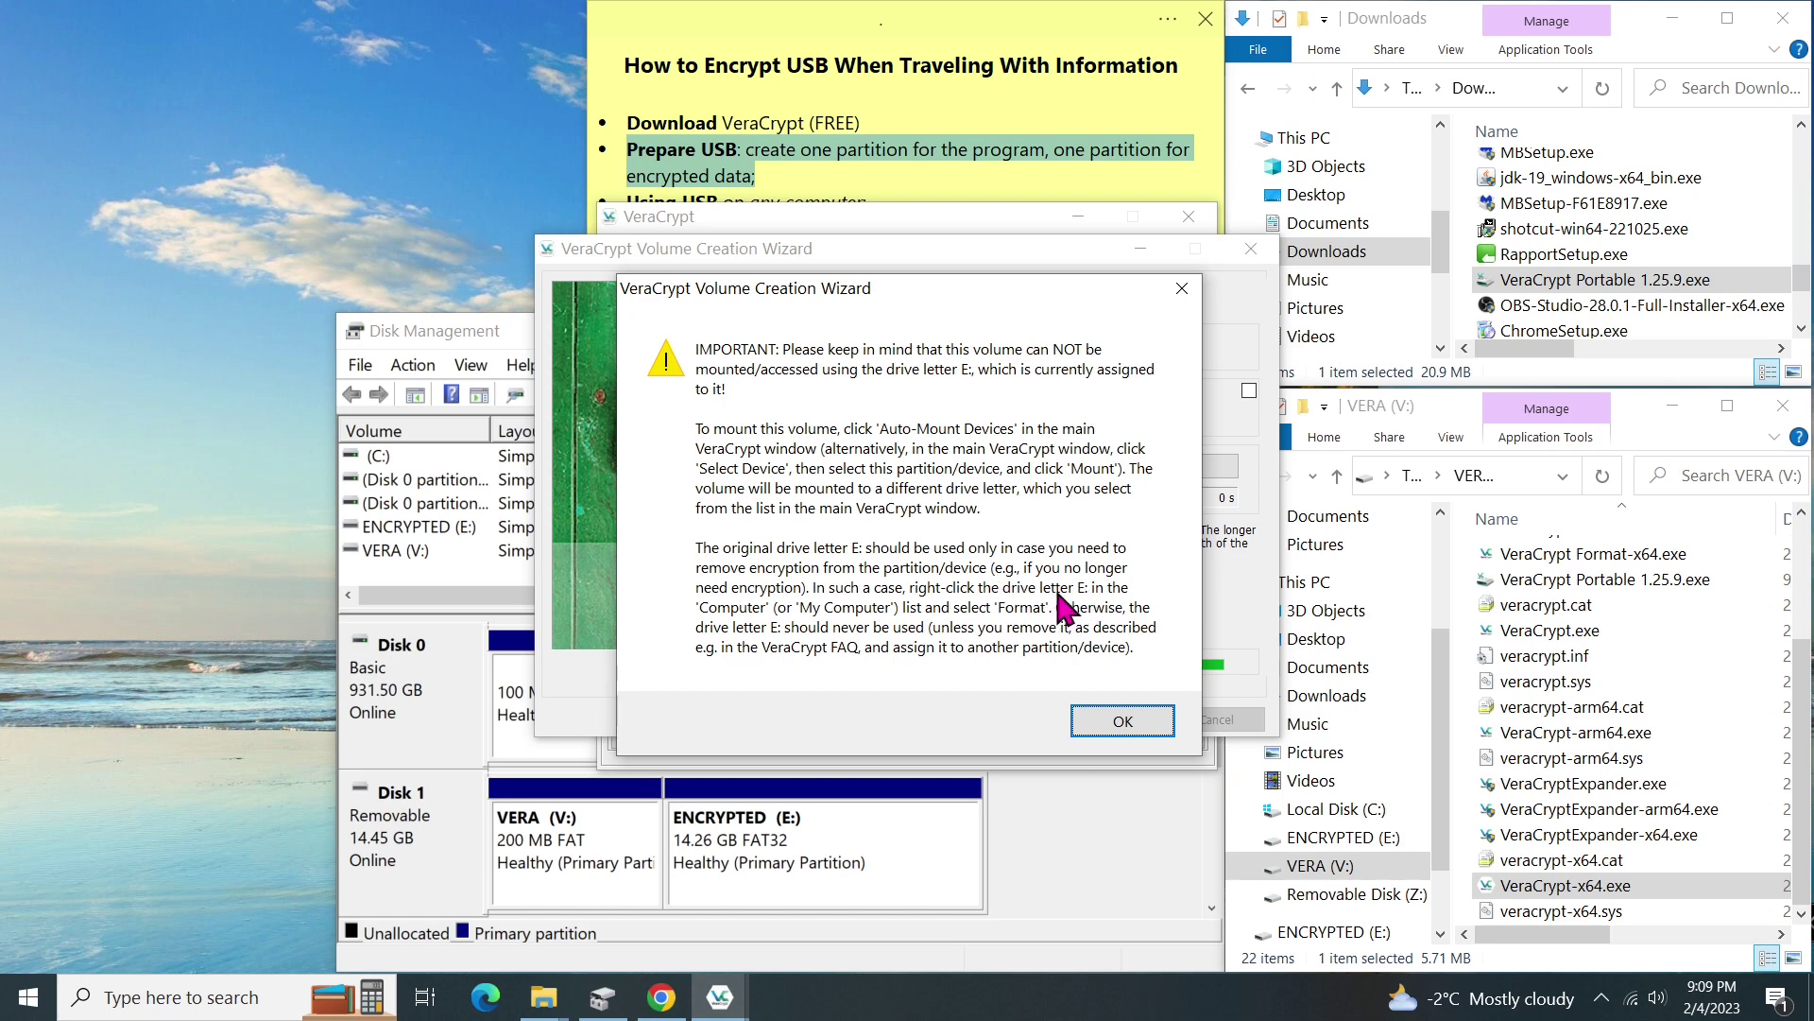
click(905, 842)
right_click(905, 842)
click(1032, 862)
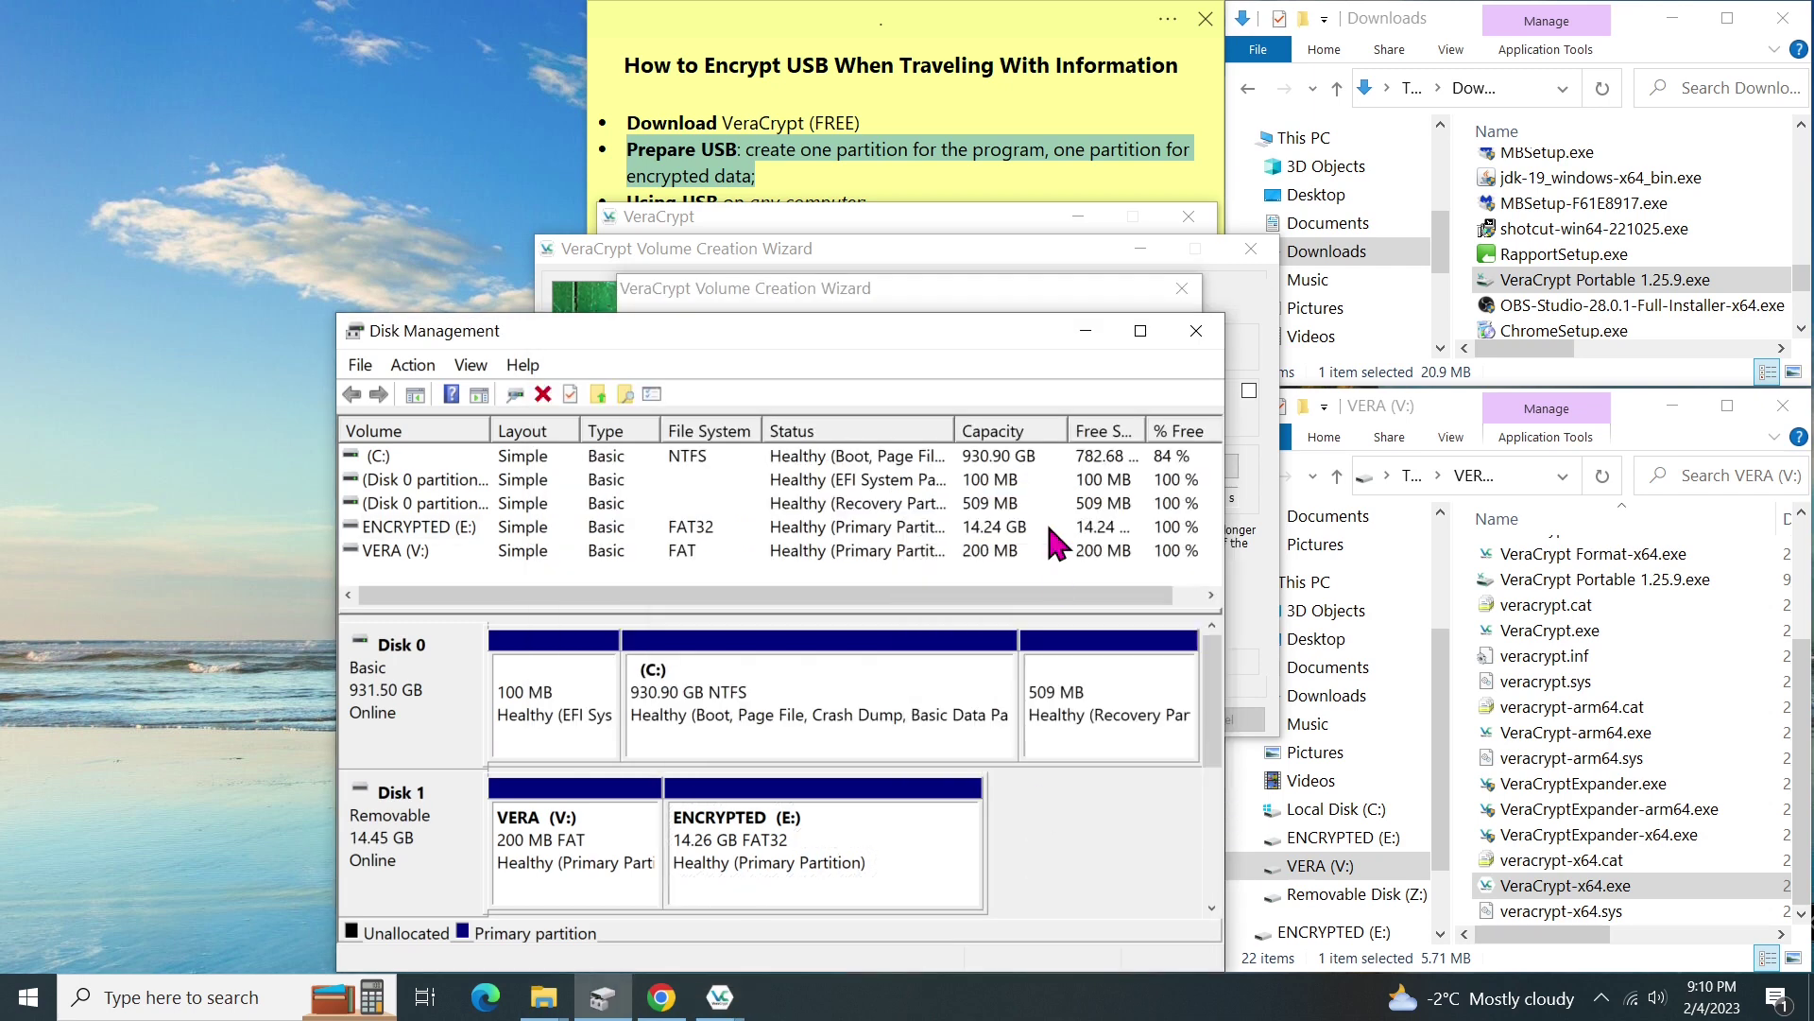
click(1057, 293)
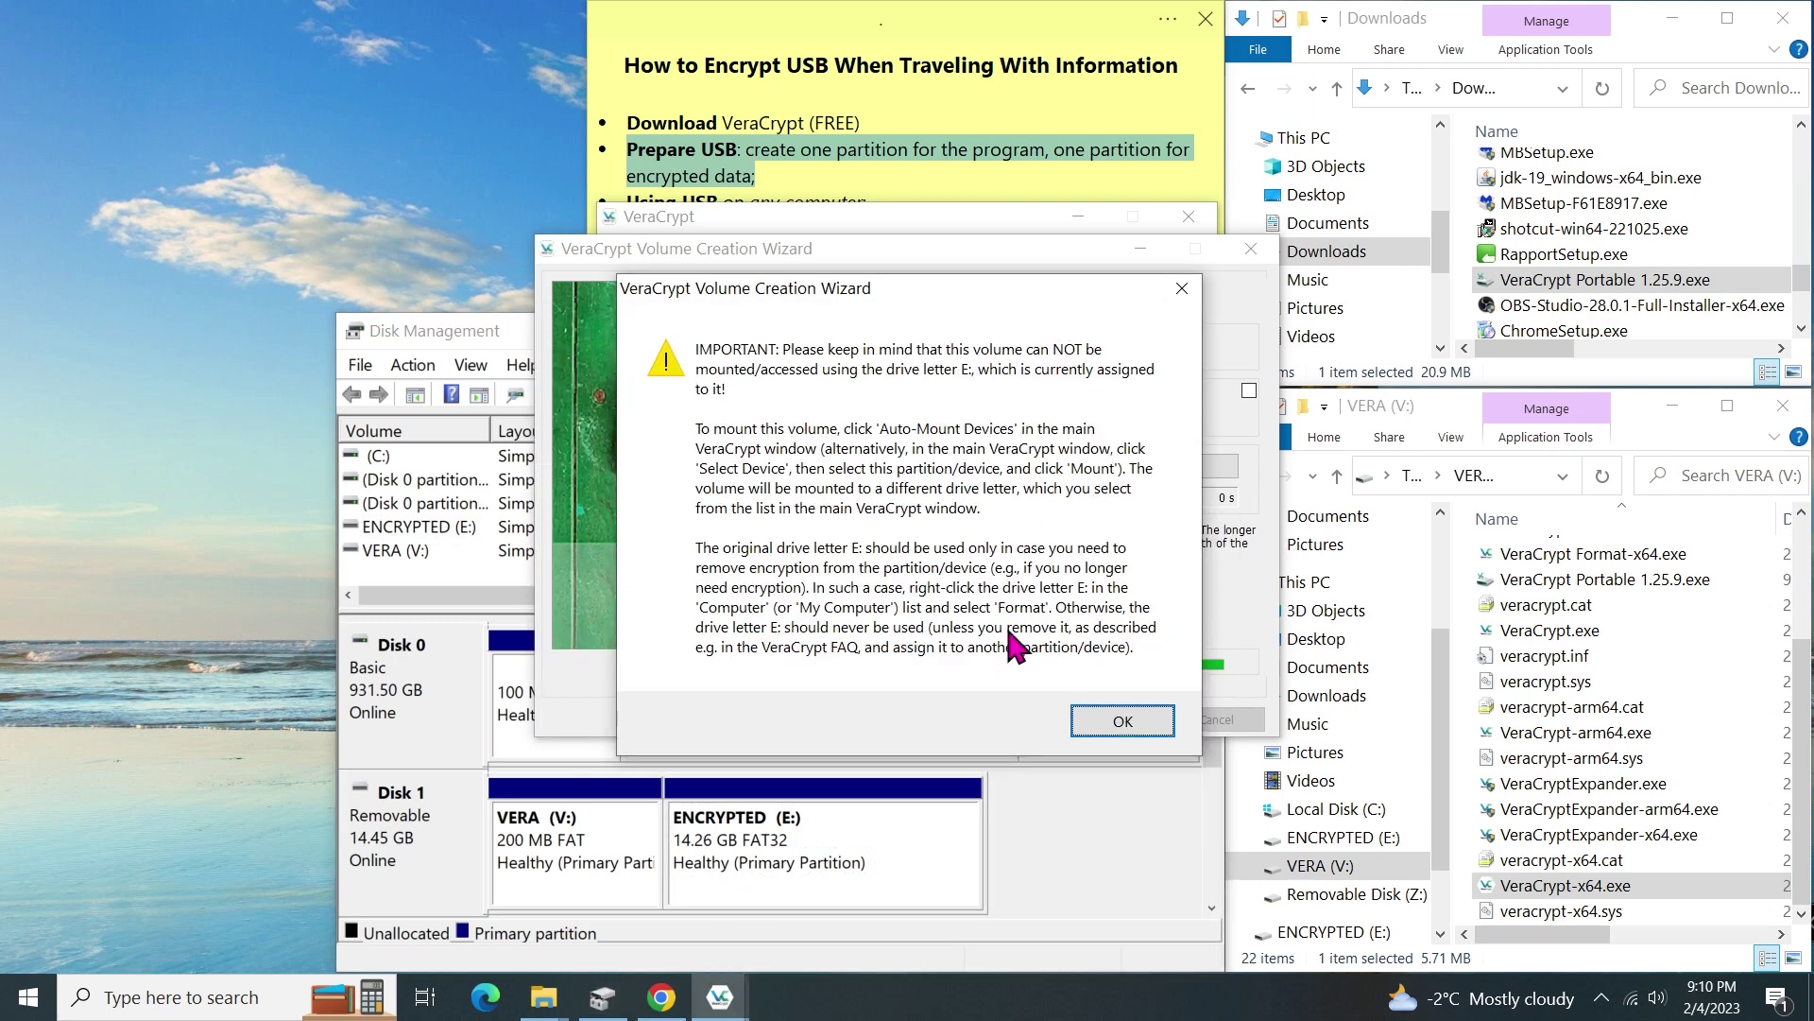
click(1124, 721)
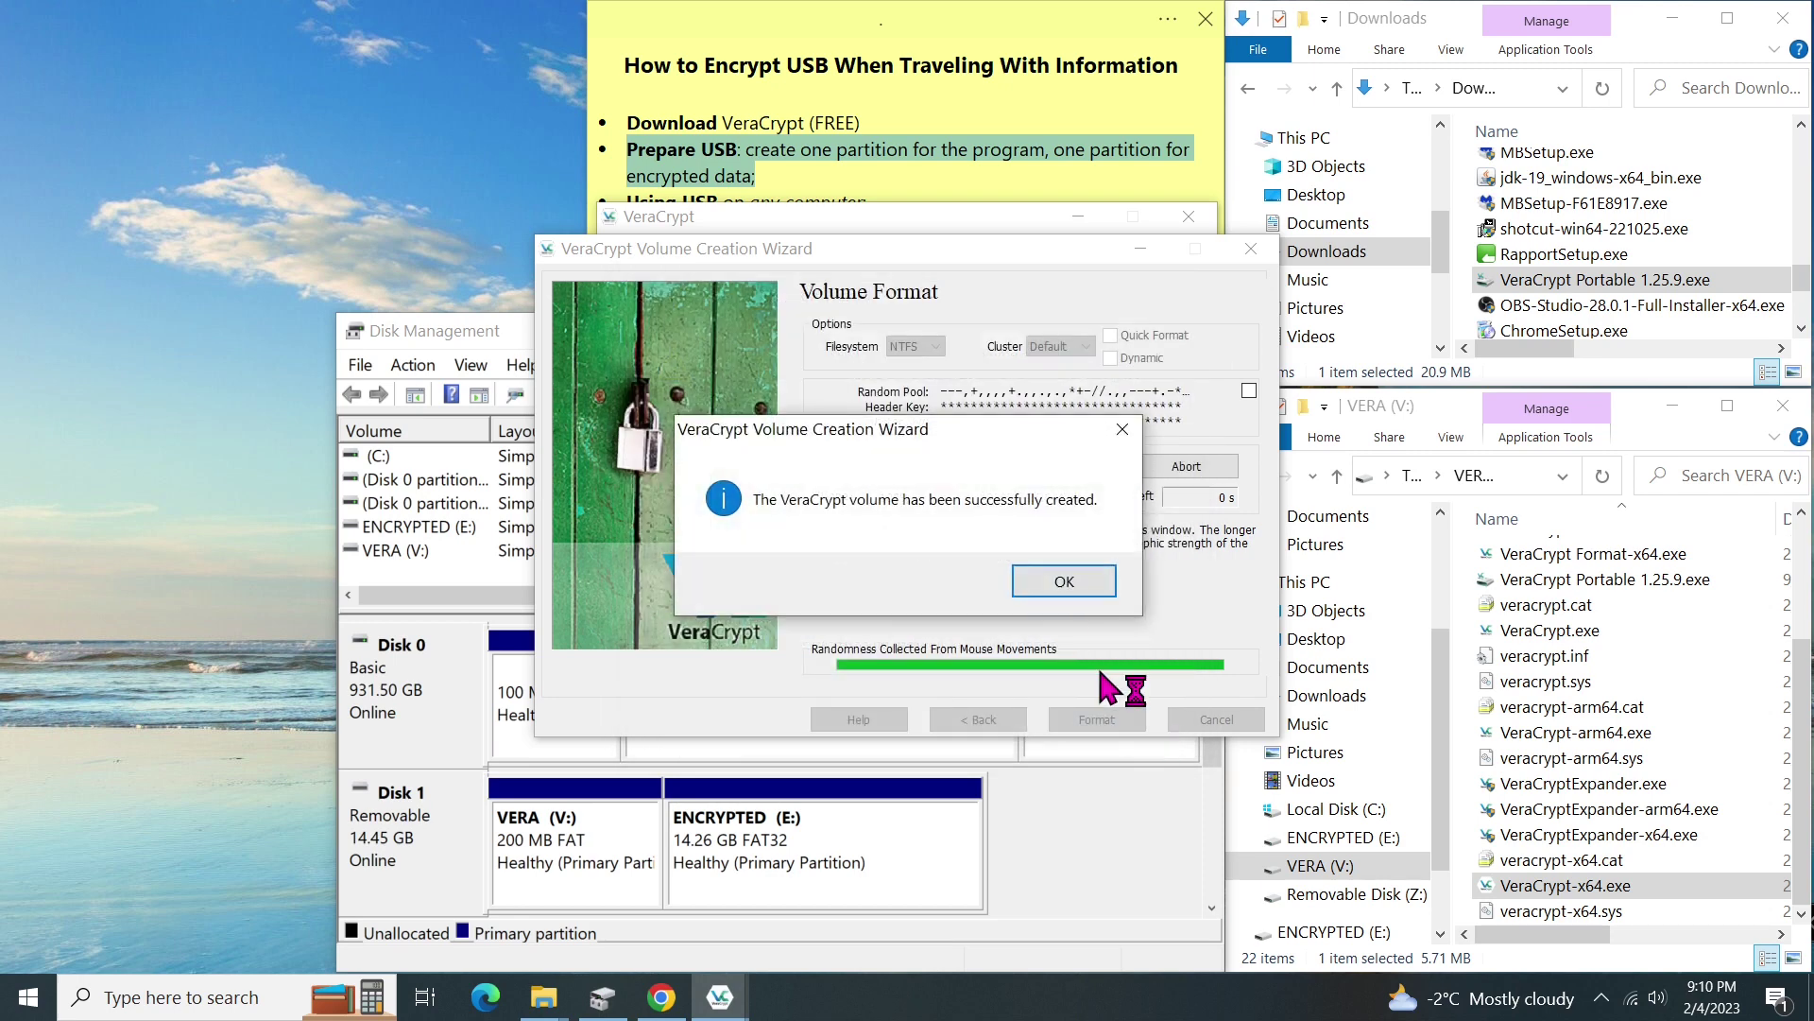
click(1096, 584)
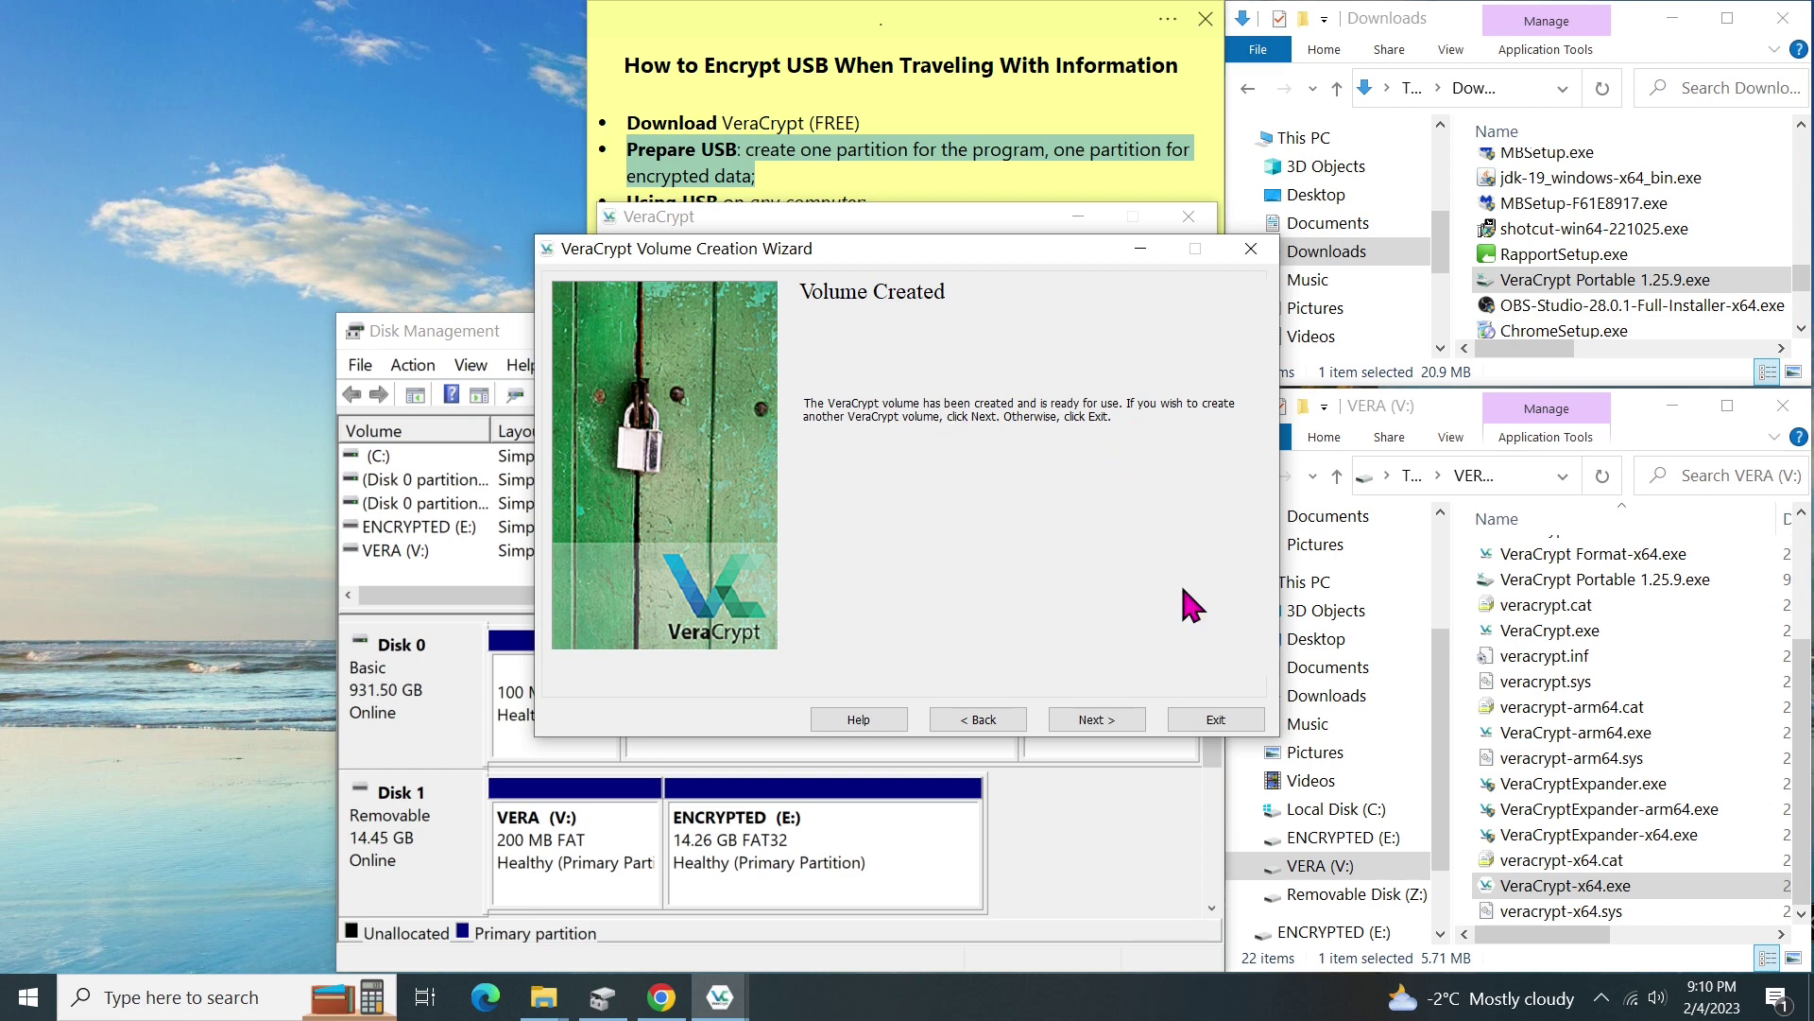
Step: Exit the wizard, confirm ENCRYPTED (E:) is unreadable by declining formatting, then open VERA (V:)
click(1241, 723)
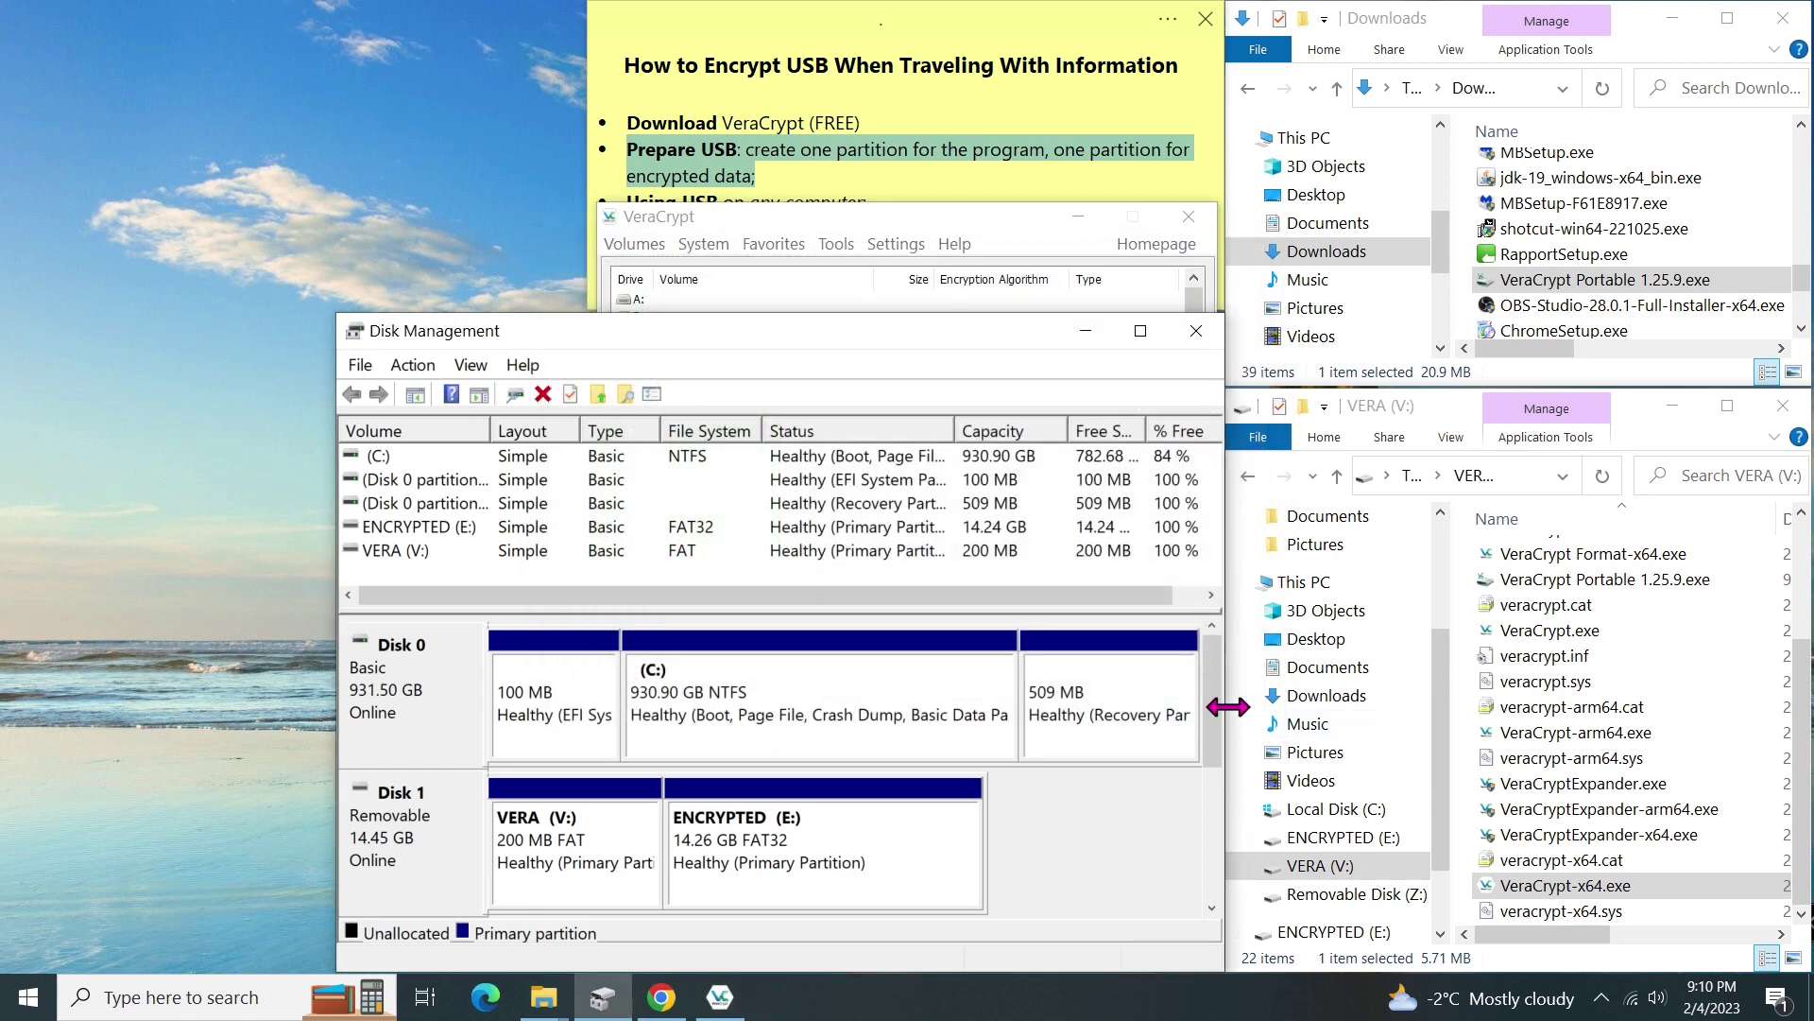
click(1408, 837)
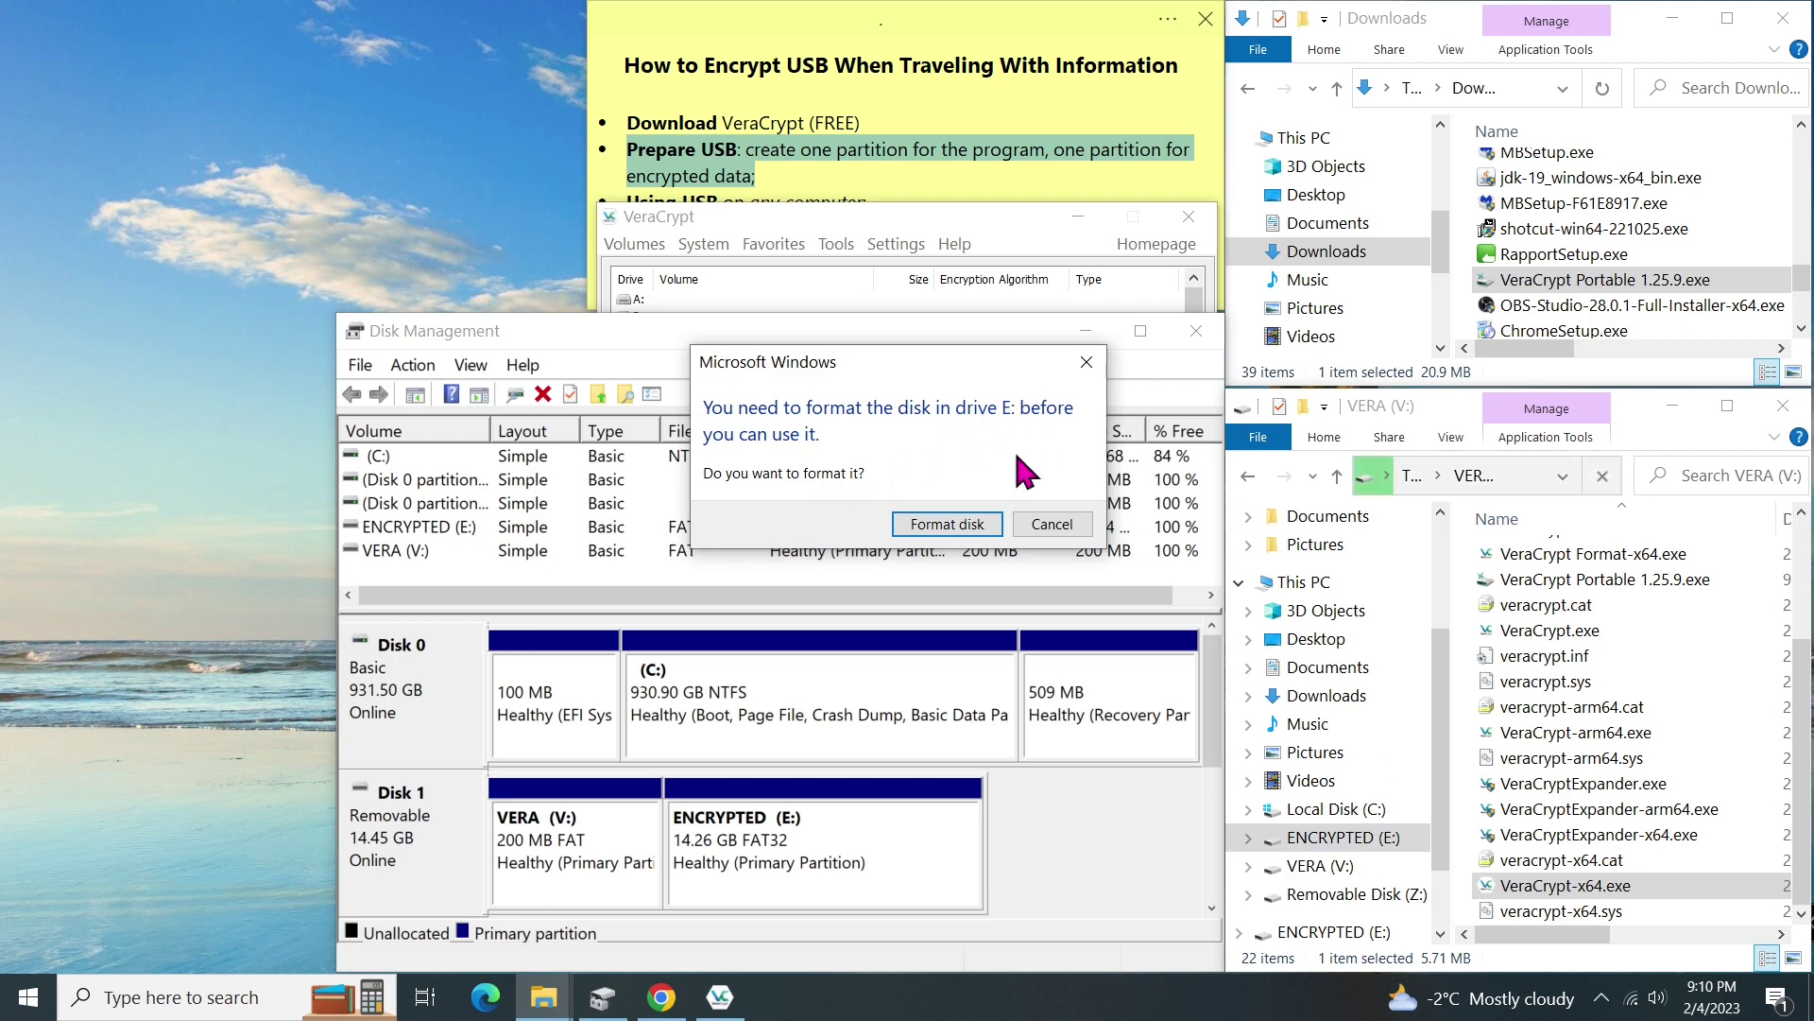
click(1052, 524)
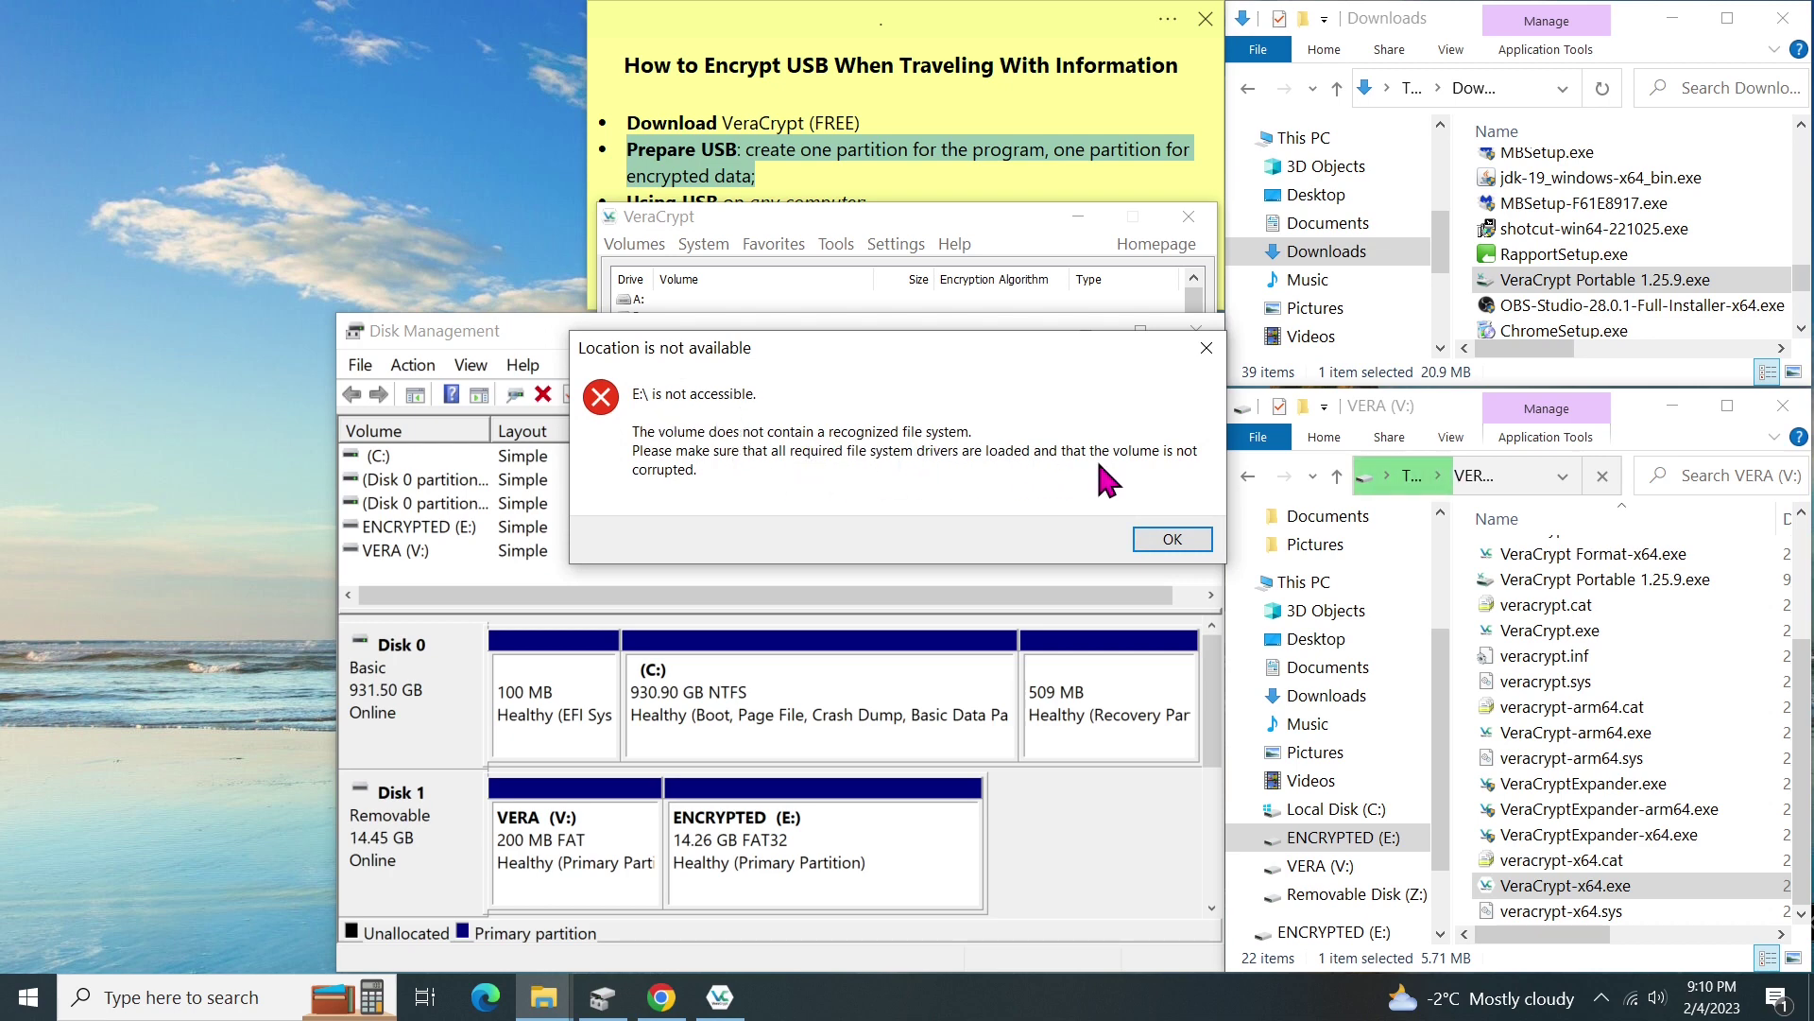
click(1202, 539)
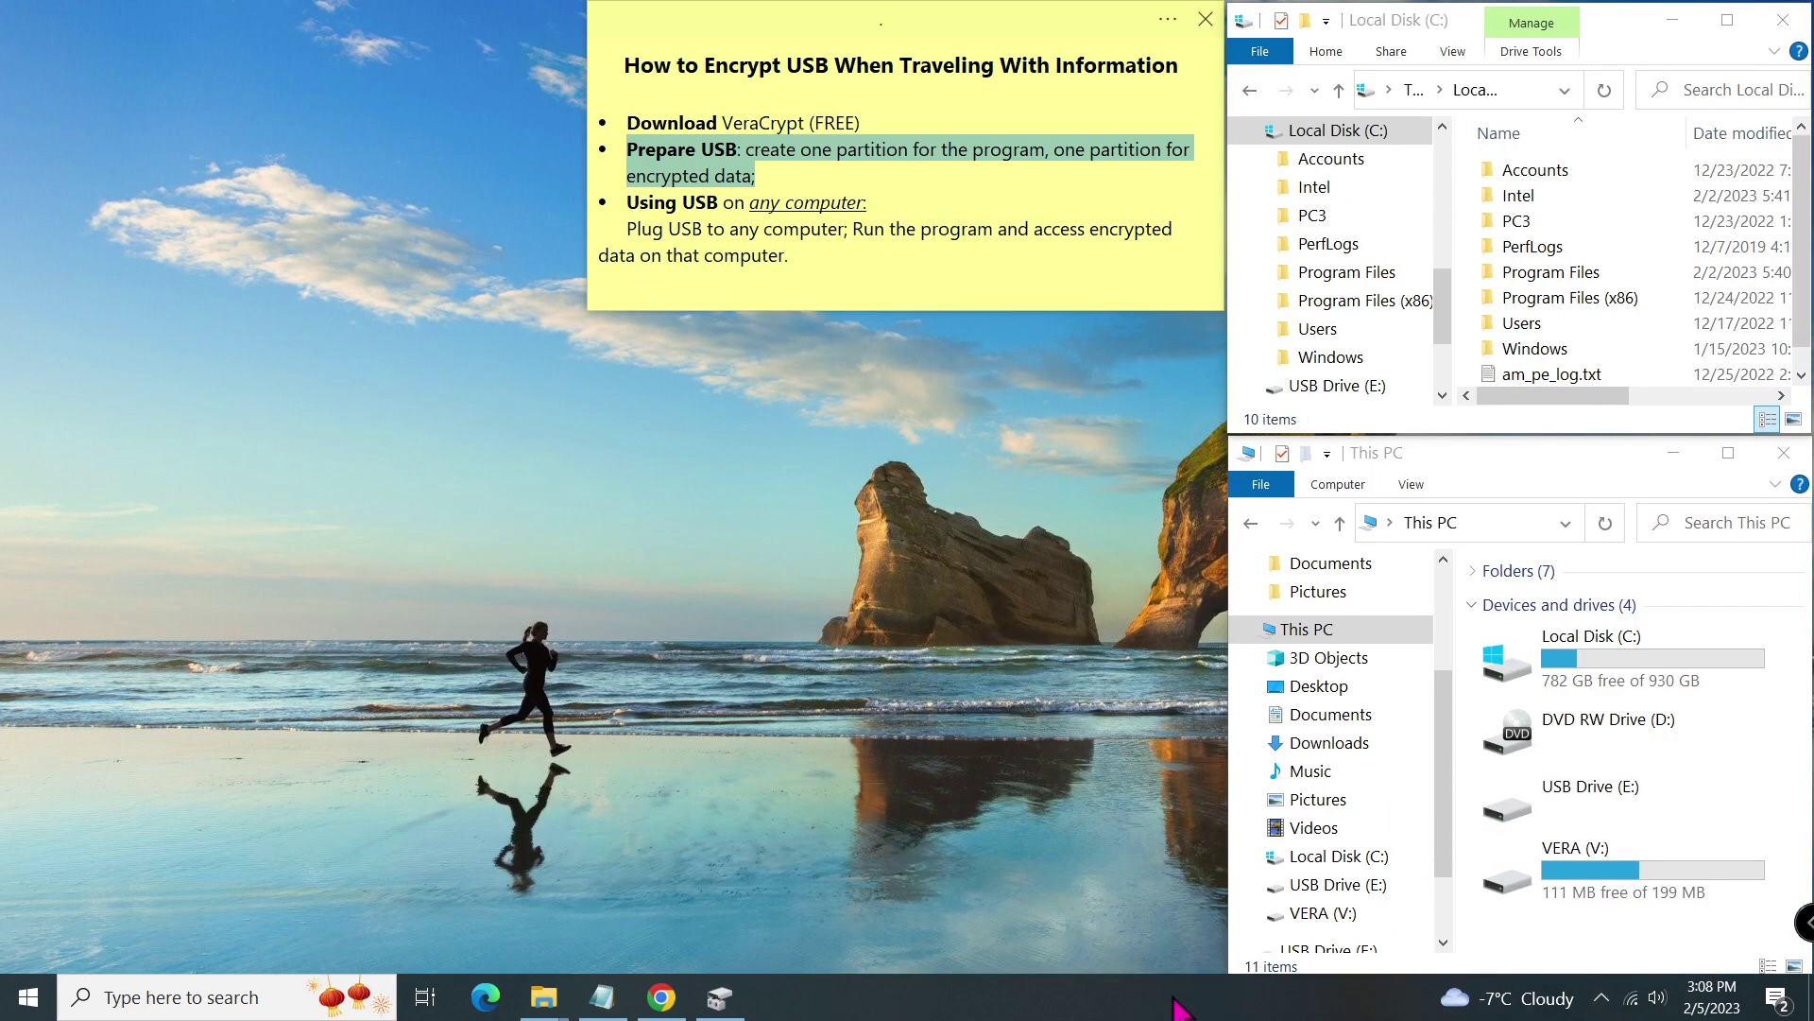
click(1370, 917)
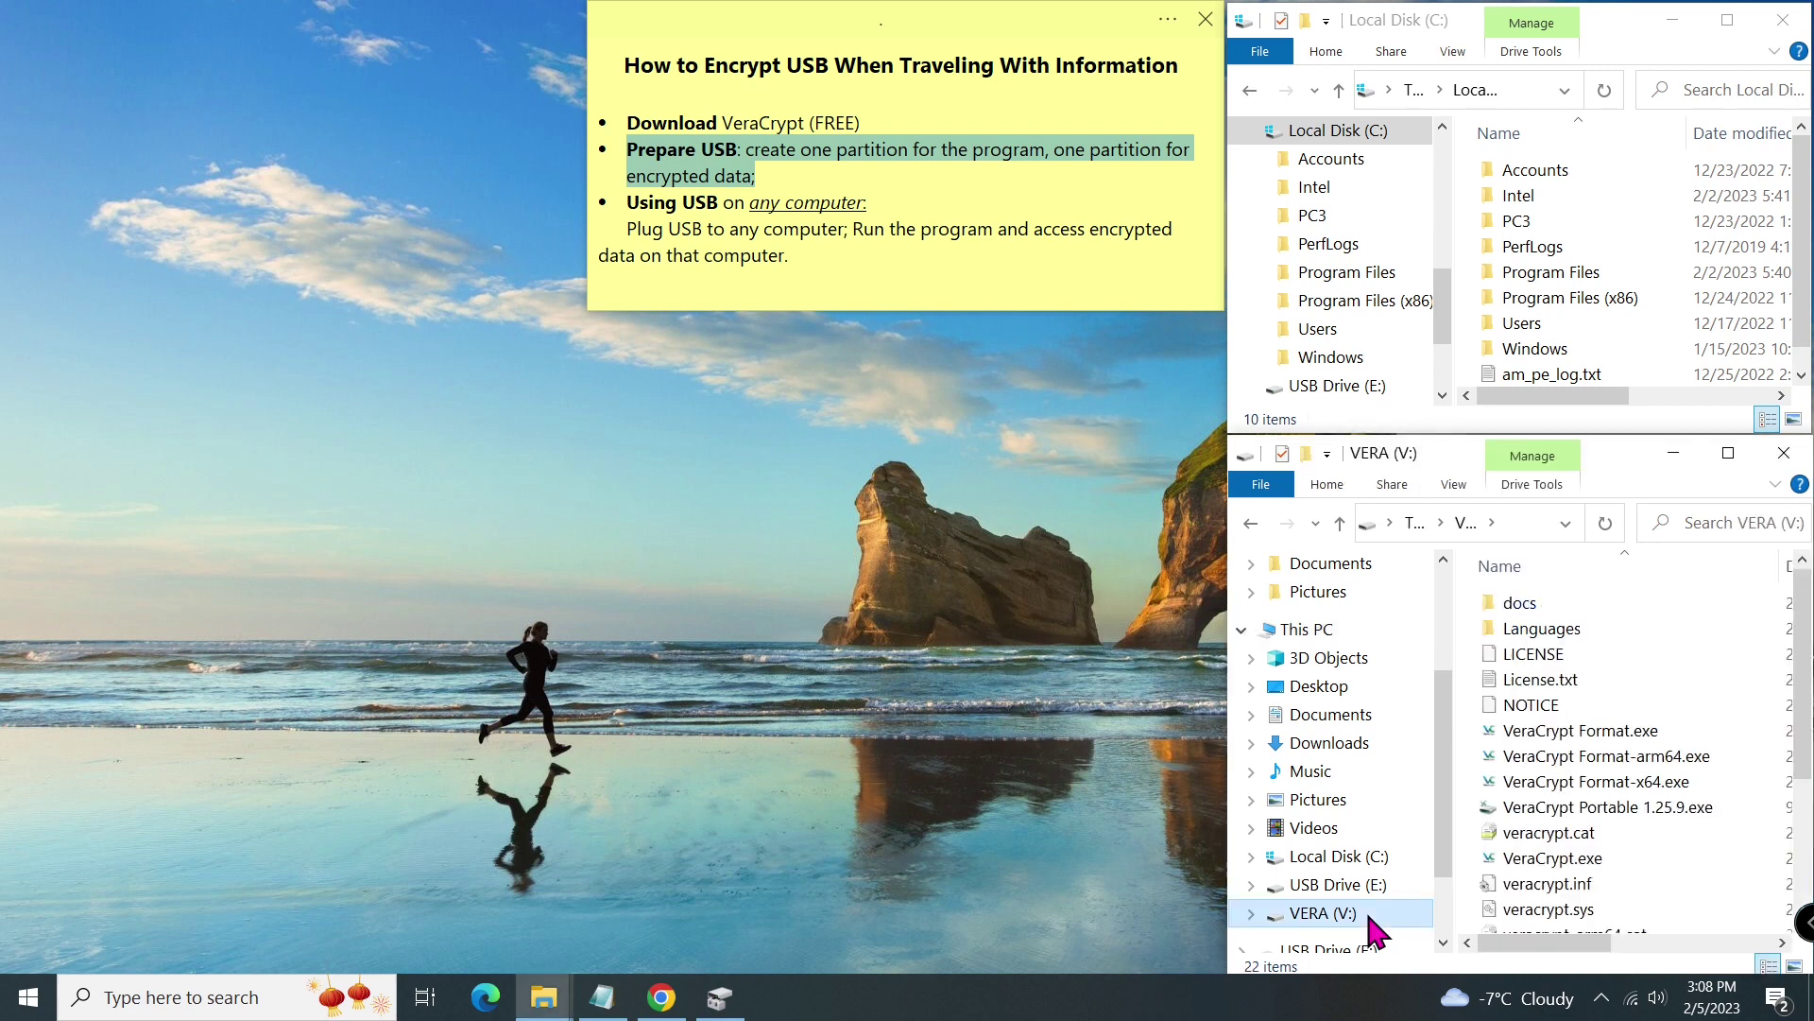
Step: Launch VeraCrypt-x64.exe from the VERA (V:) drive
scroll(1783, 793, down, 3)
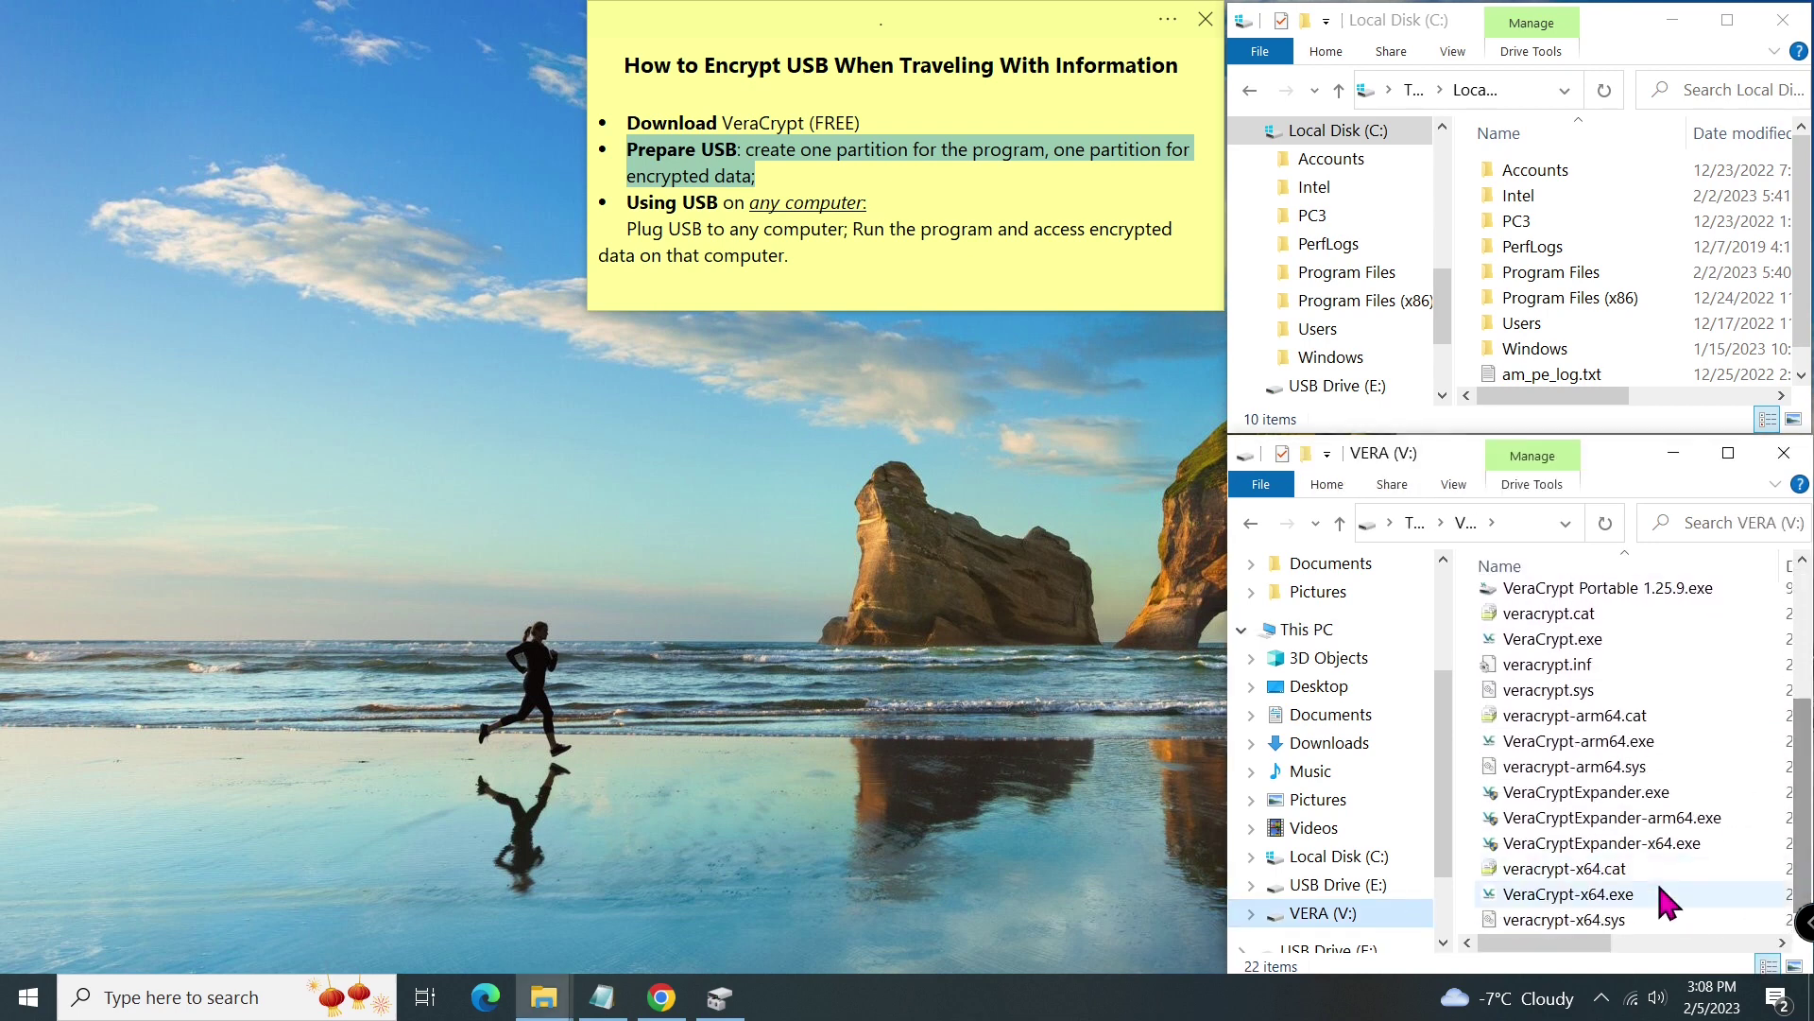
double_click(1692, 893)
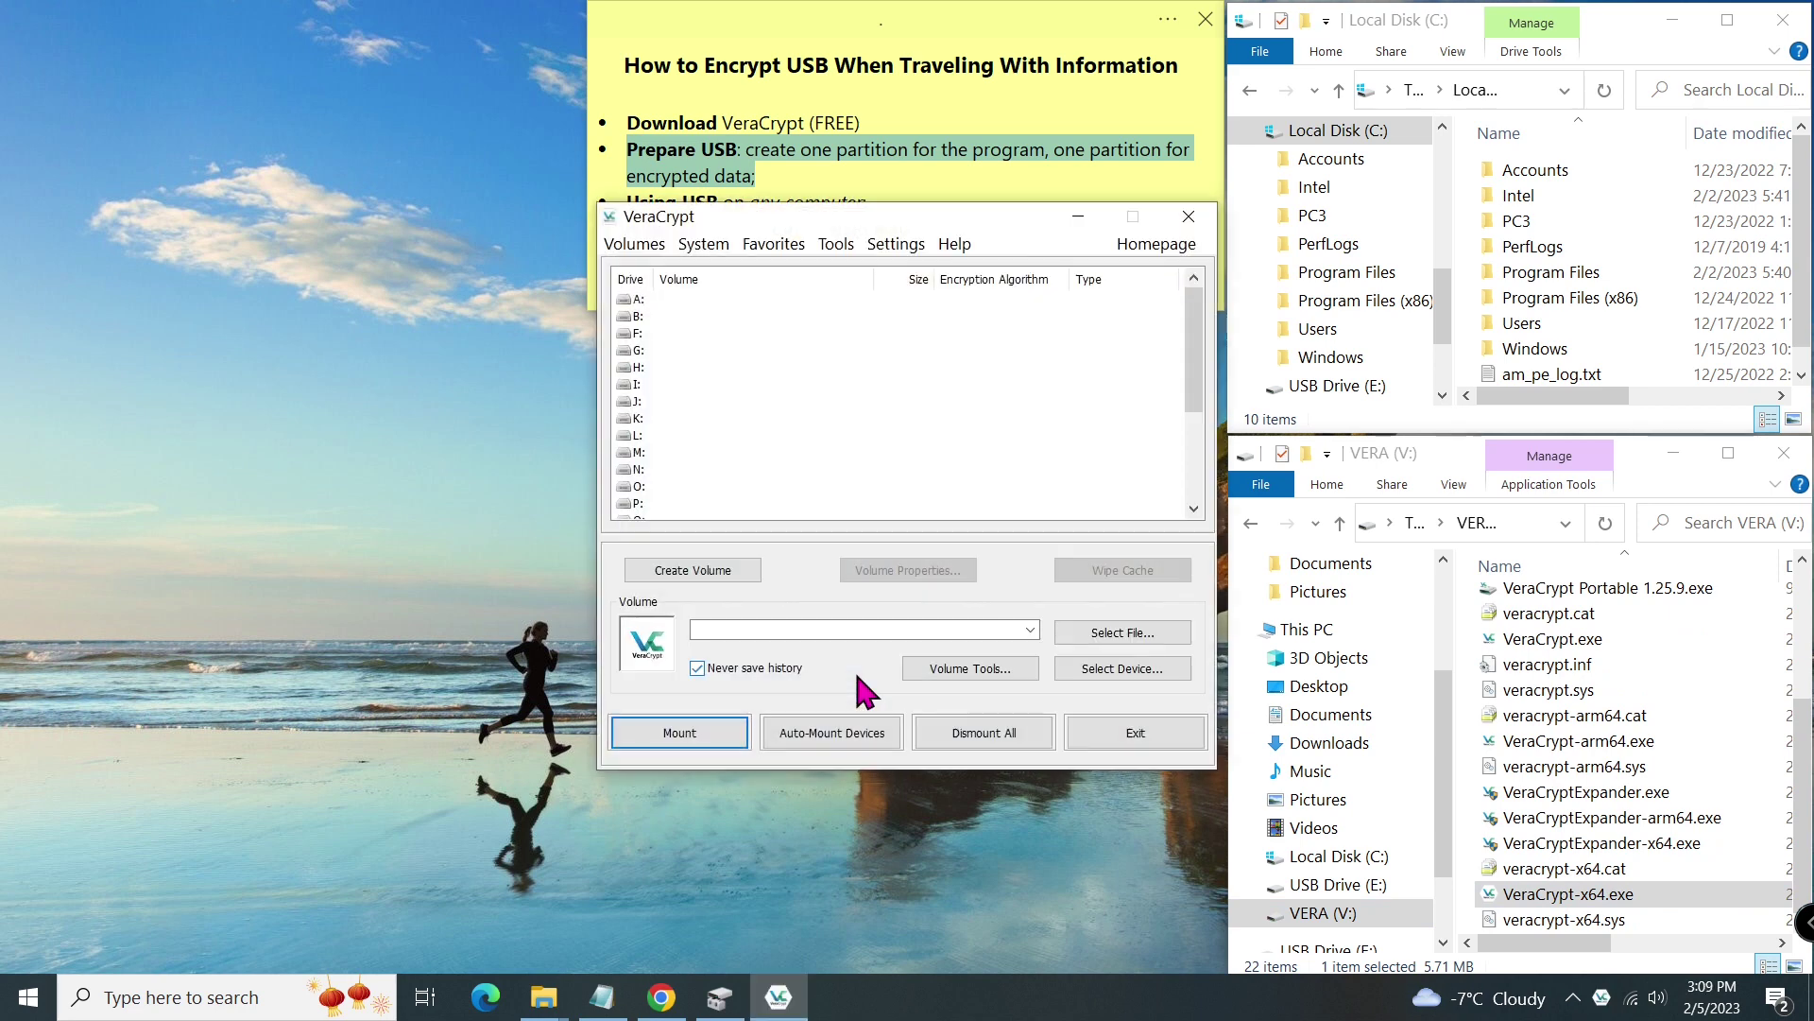
drag(1009, 212, 1023, 341)
drag(1203, 457, 1217, 567)
Step: Mount \Device\Harddisk1\Partition2 as drive X: by entering the volume password
click(648, 580)
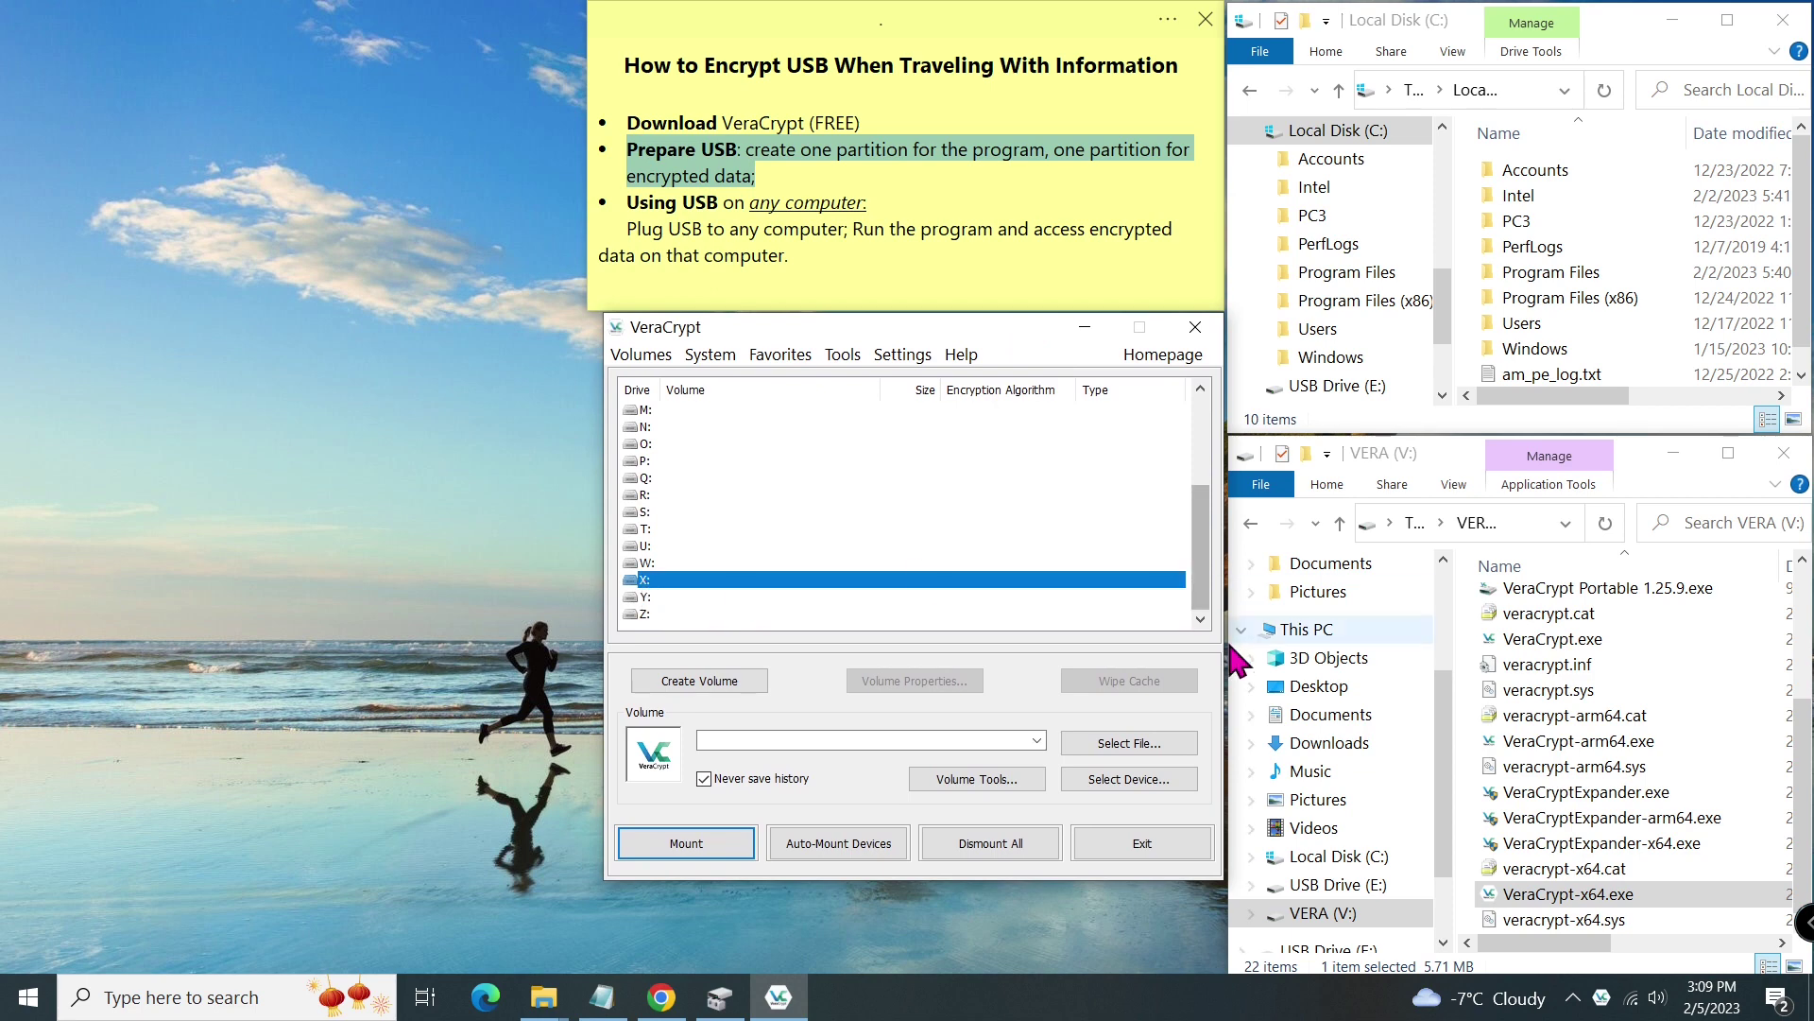
click(1146, 778)
click(894, 485)
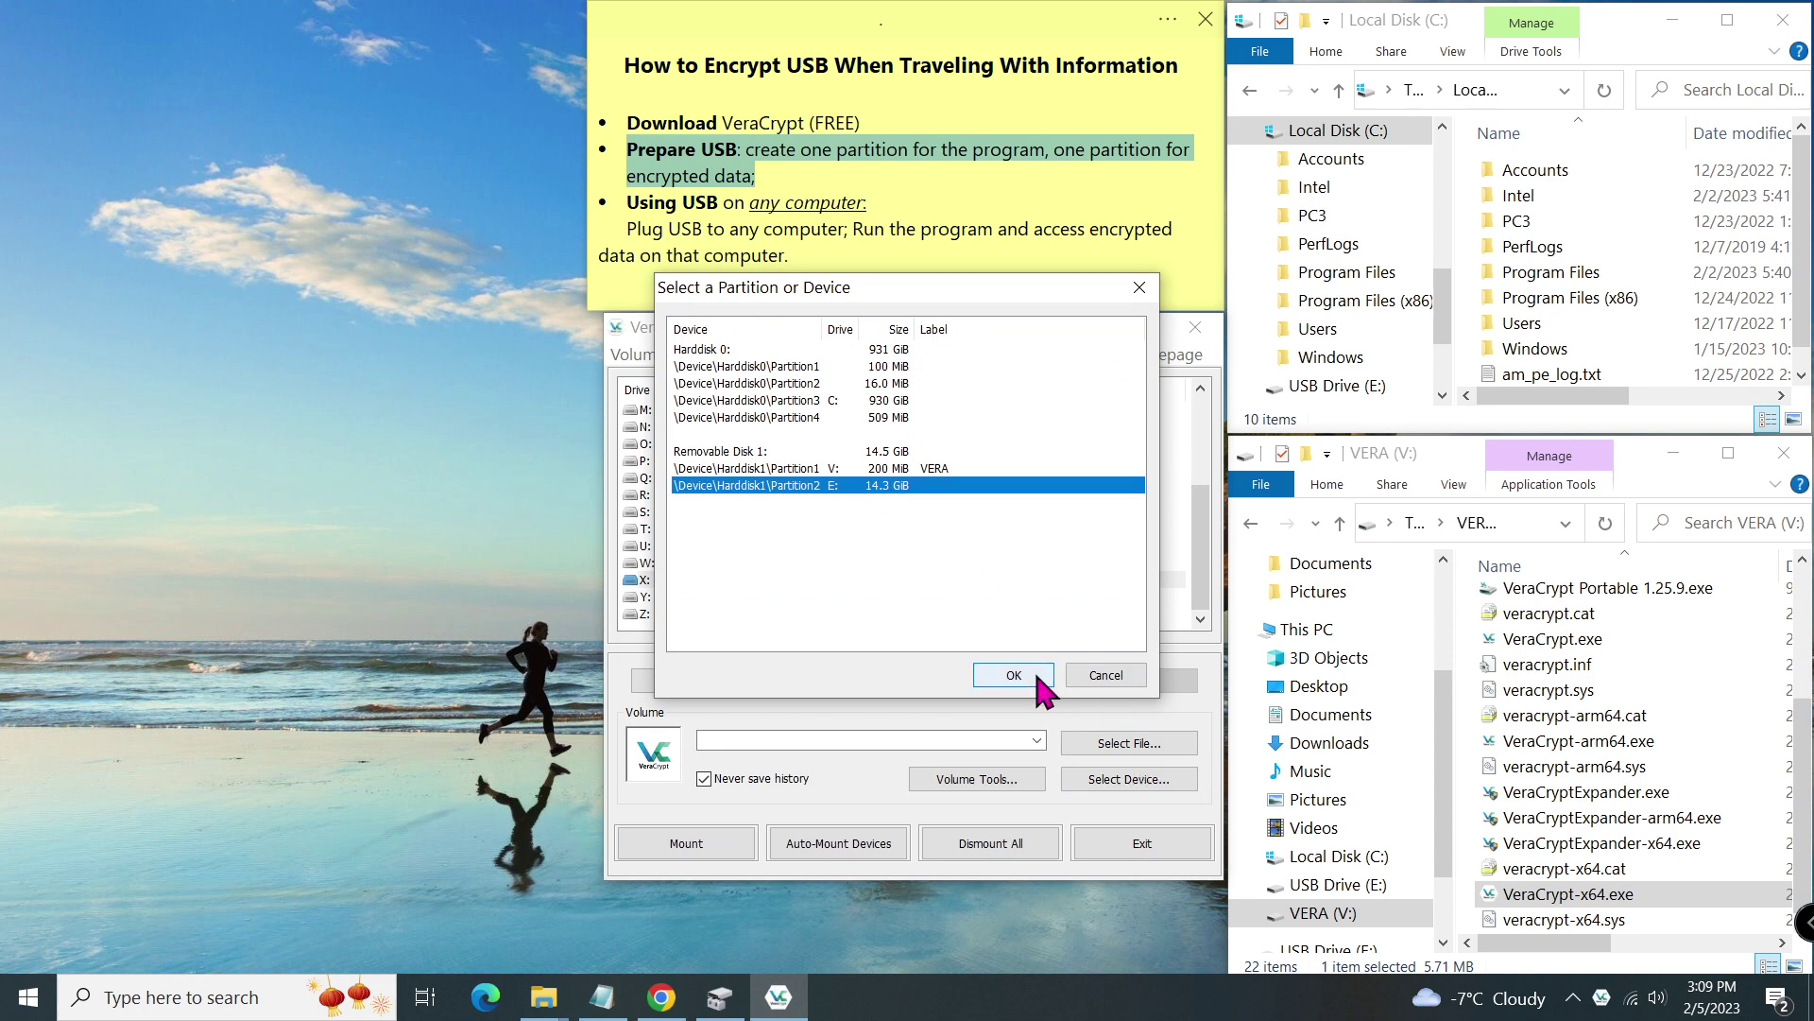
click(1028, 677)
click(737, 855)
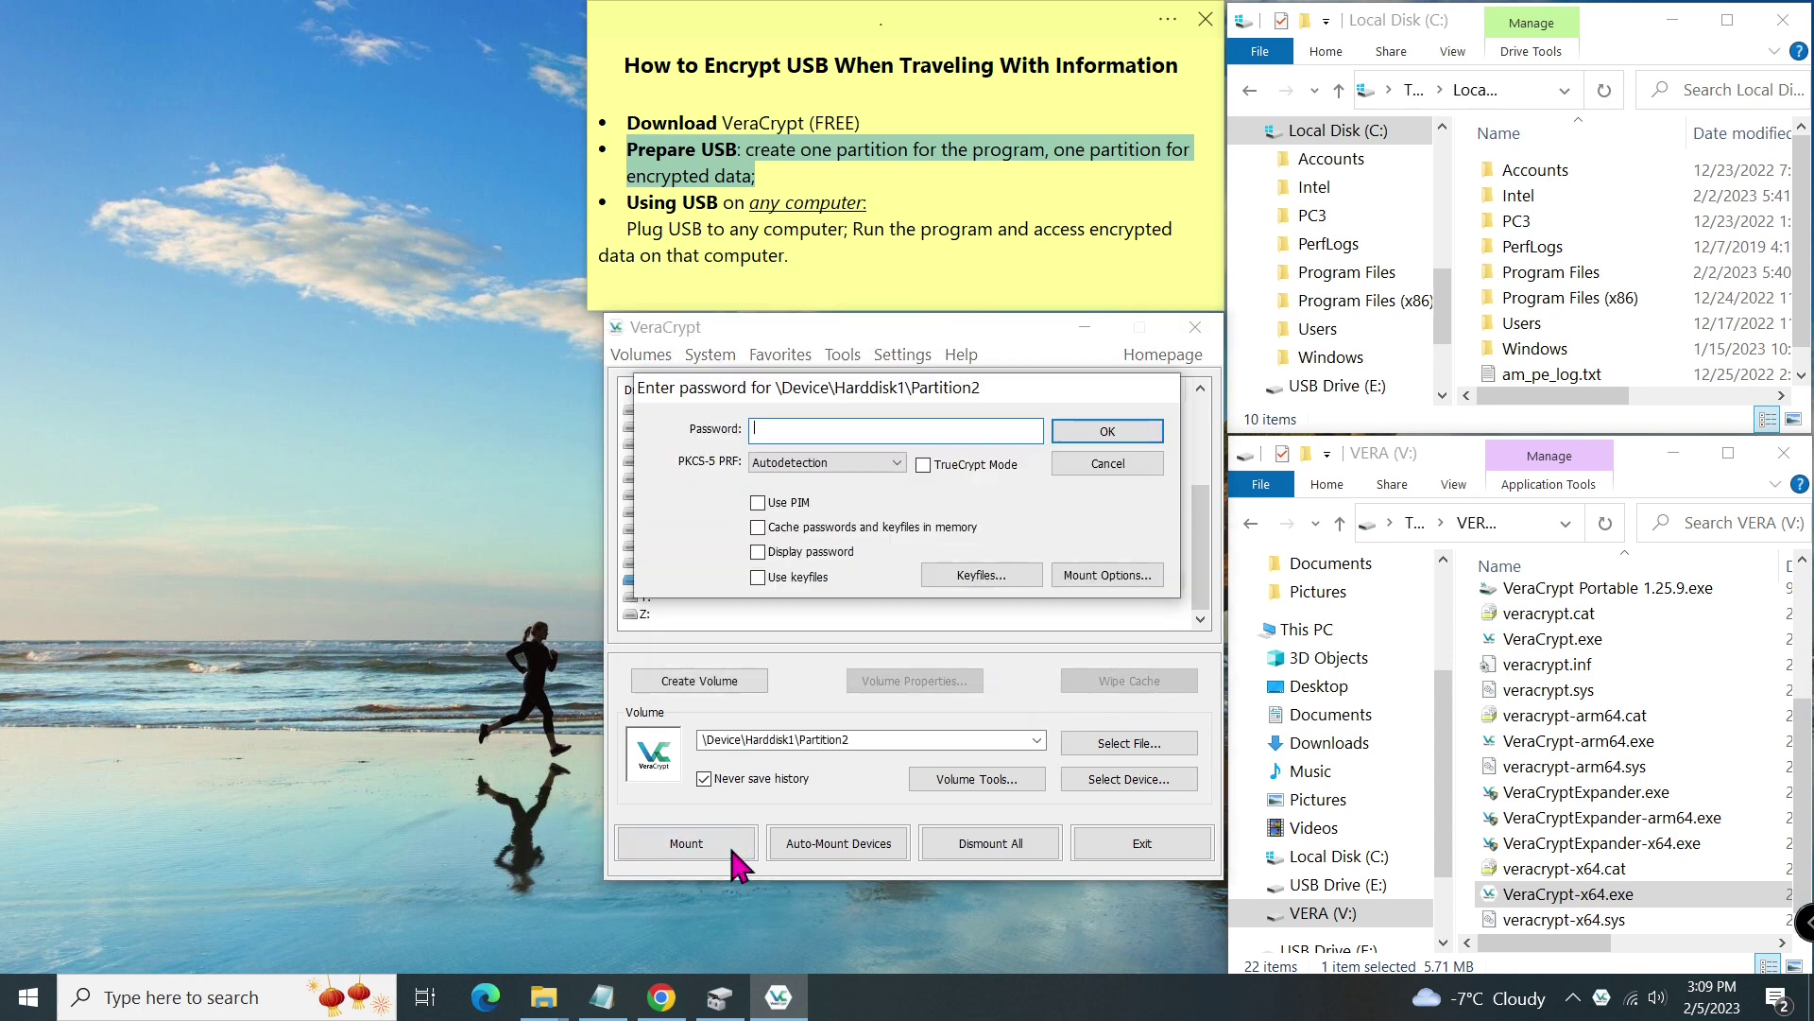
text(••)
click(1126, 421)
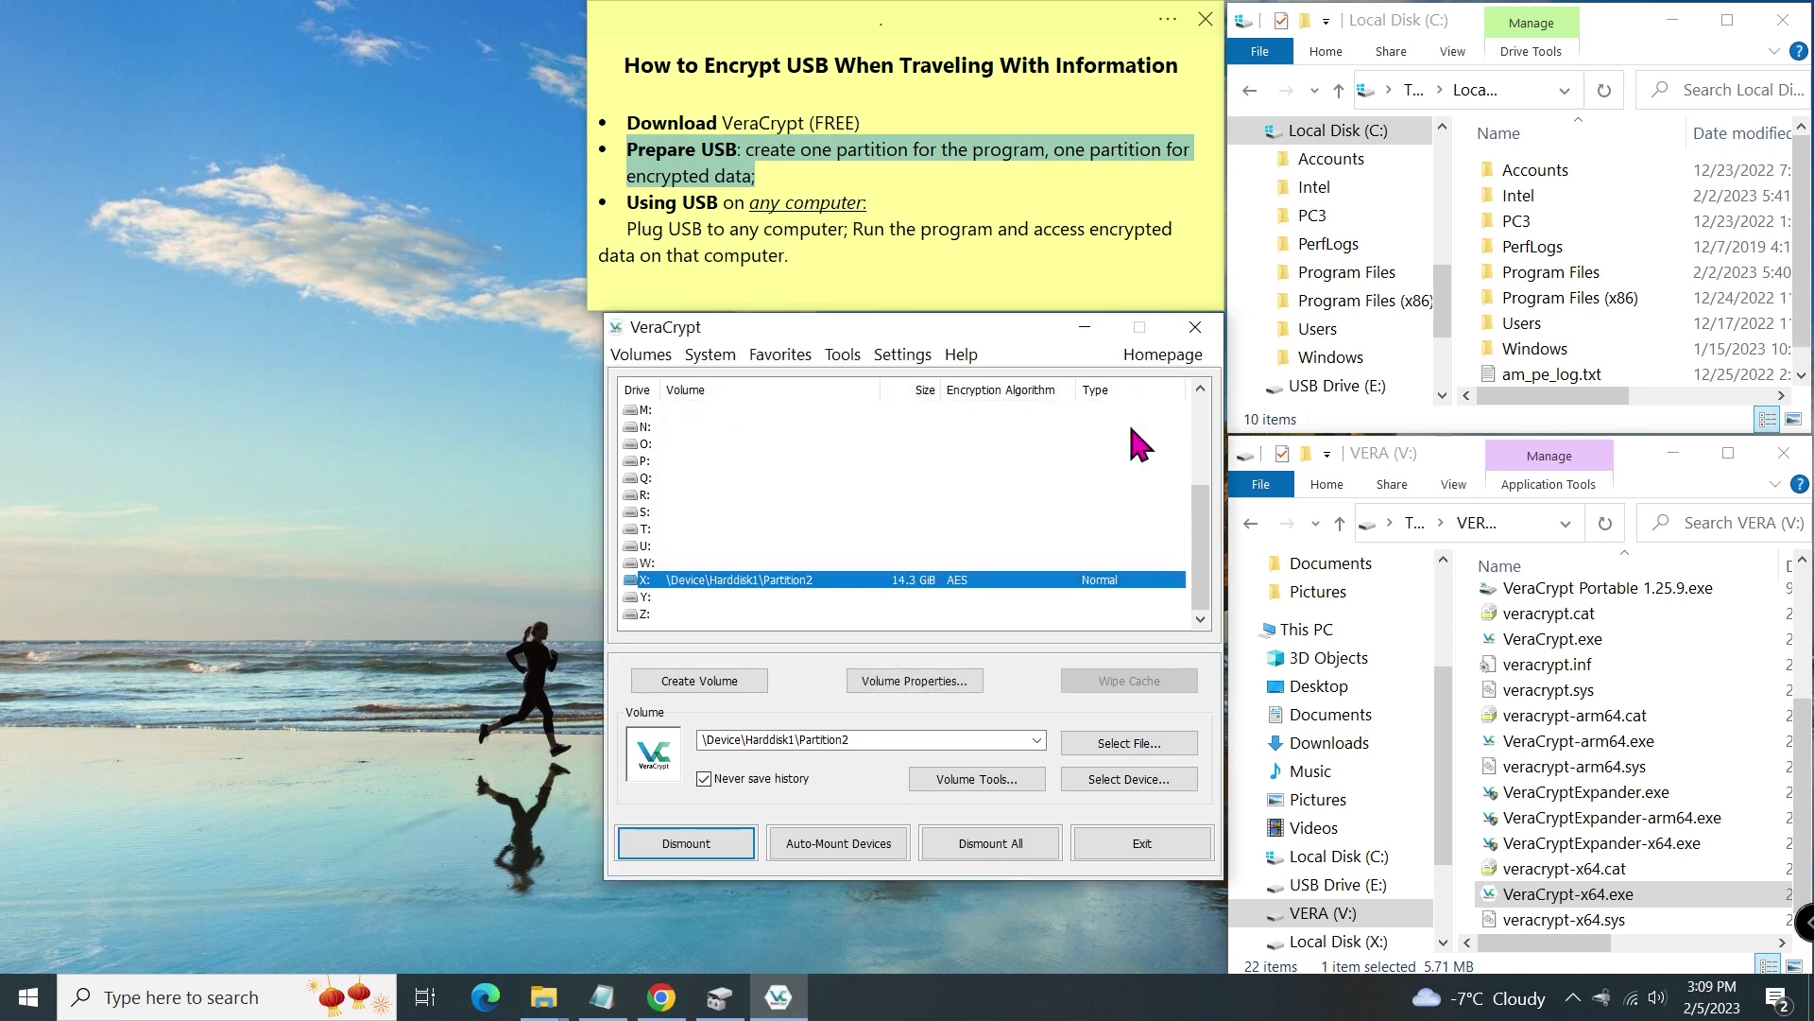
Step: Copy the Accounts folder from Local Disk (C:) into the empty X: drive
click(1380, 940)
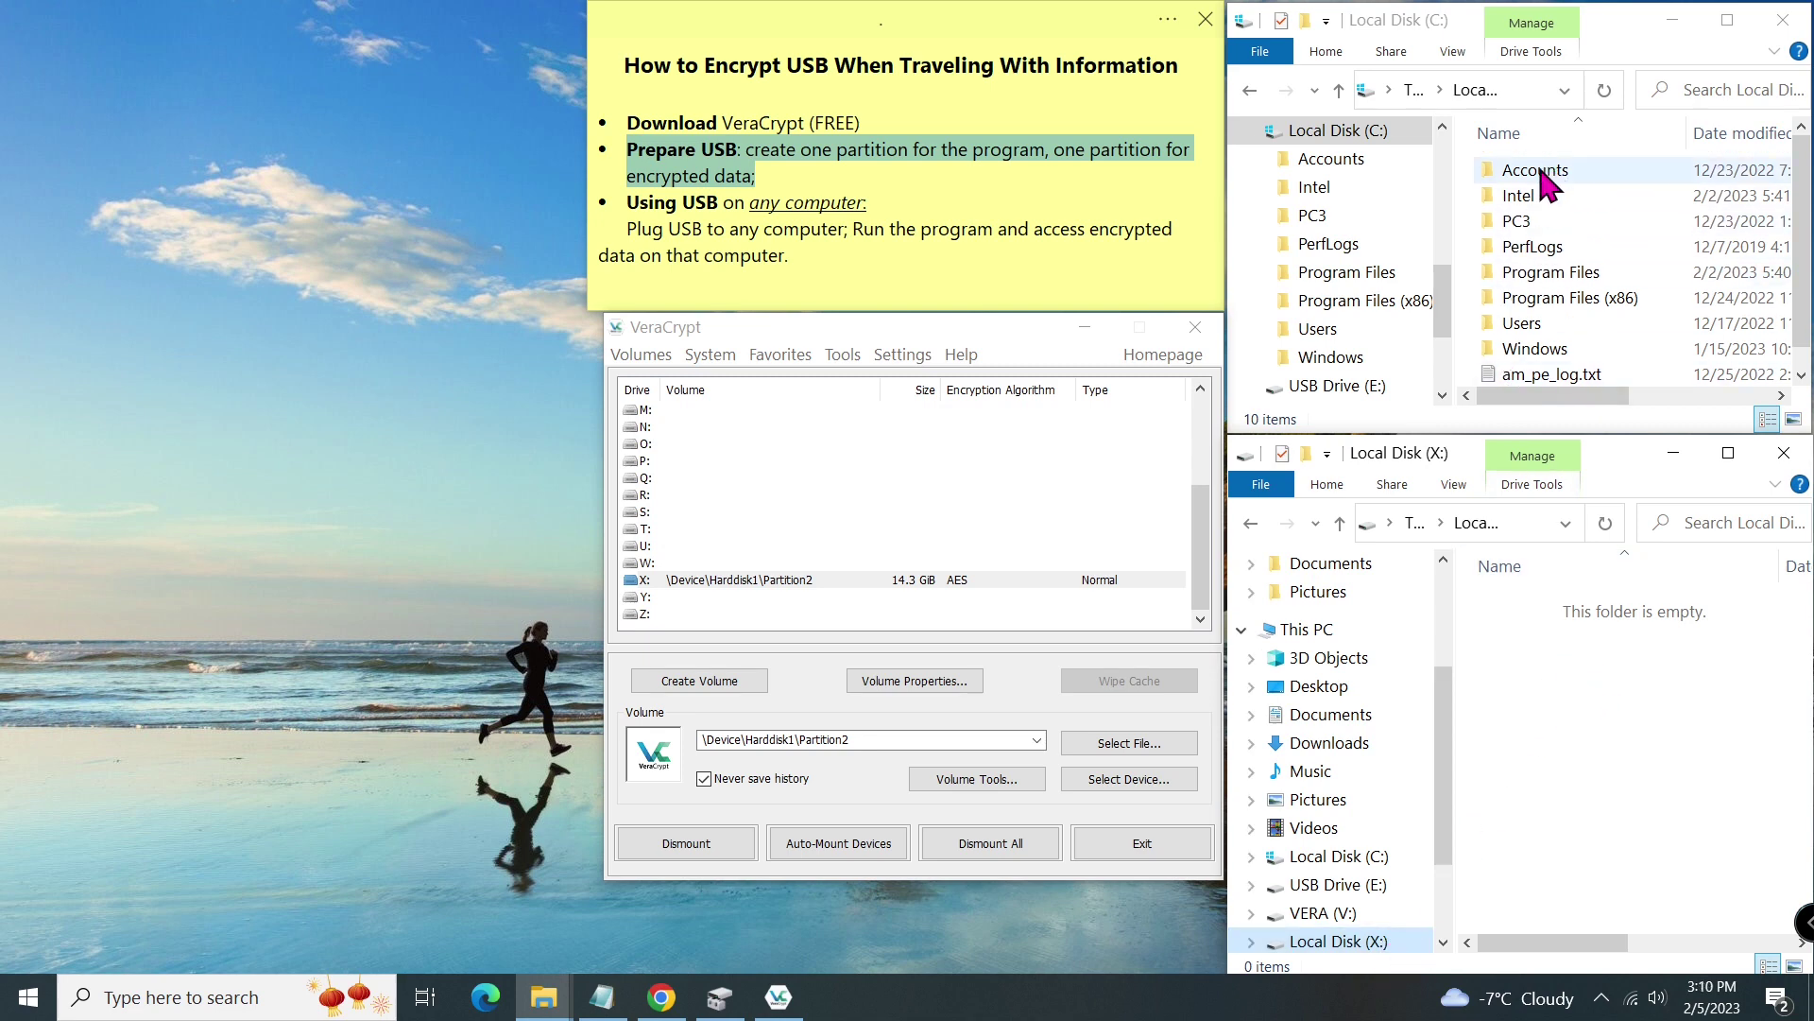
click(1339, 134)
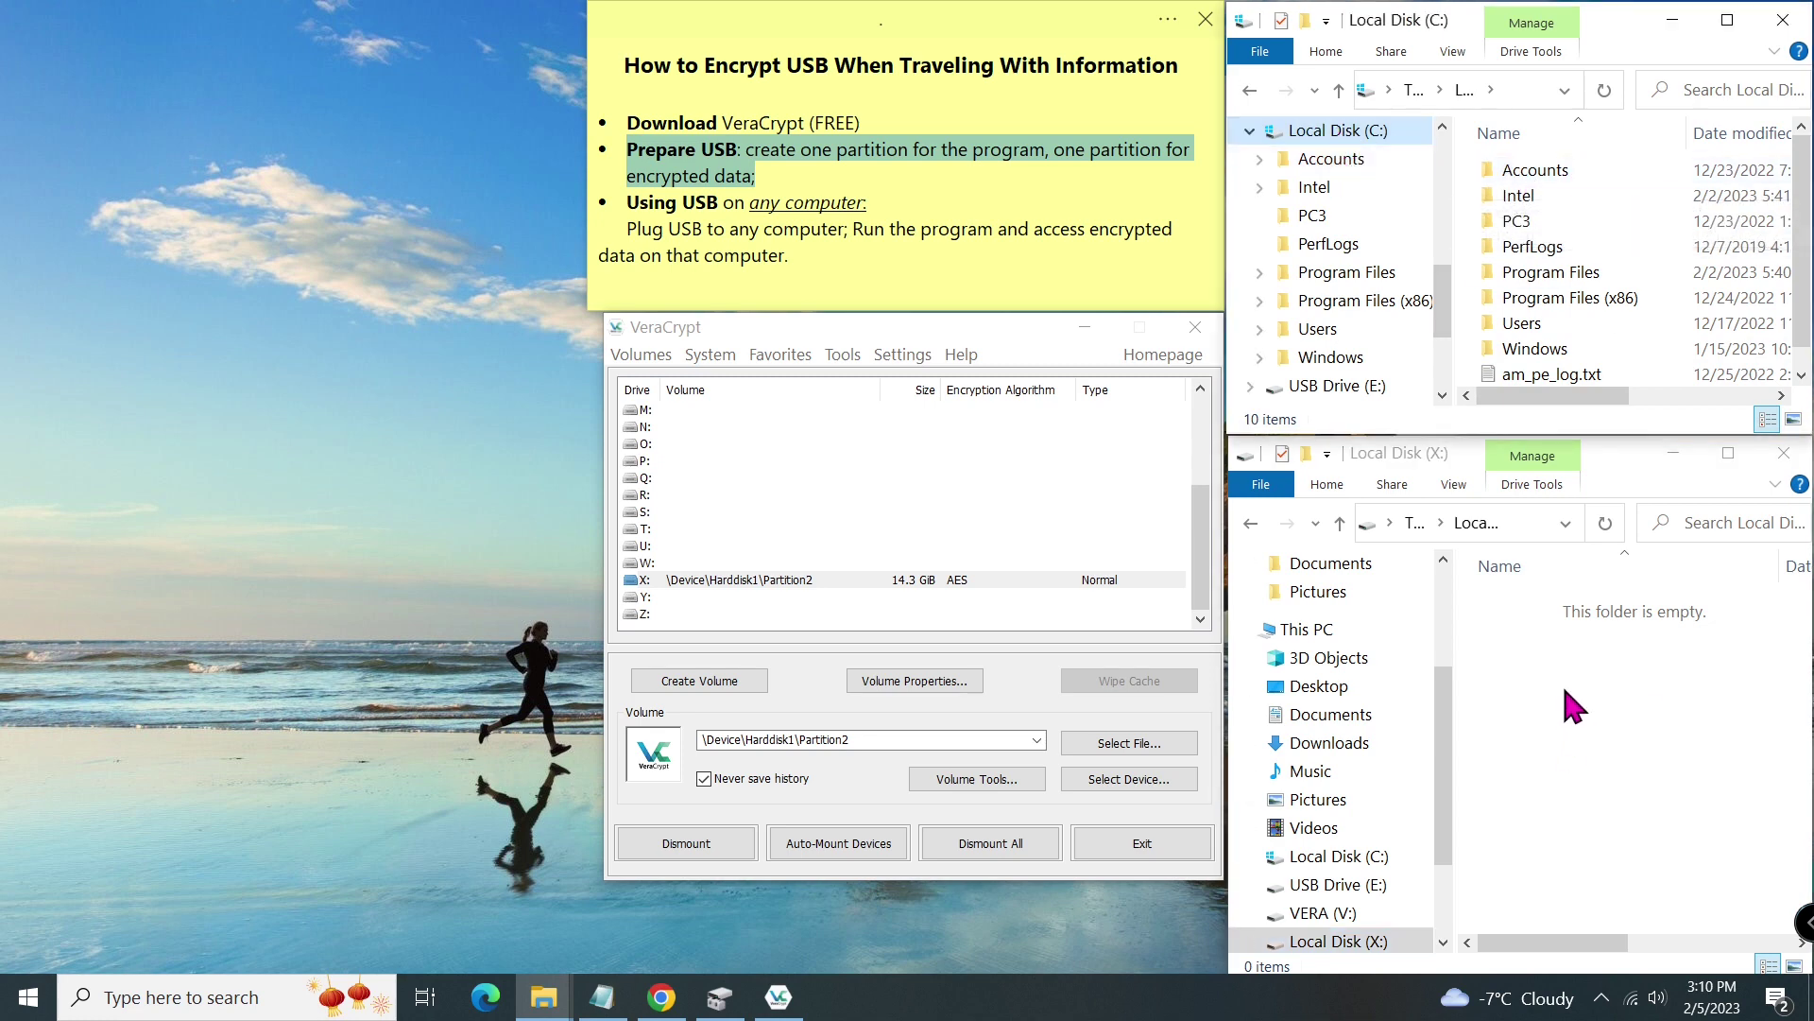
click(1572, 172)
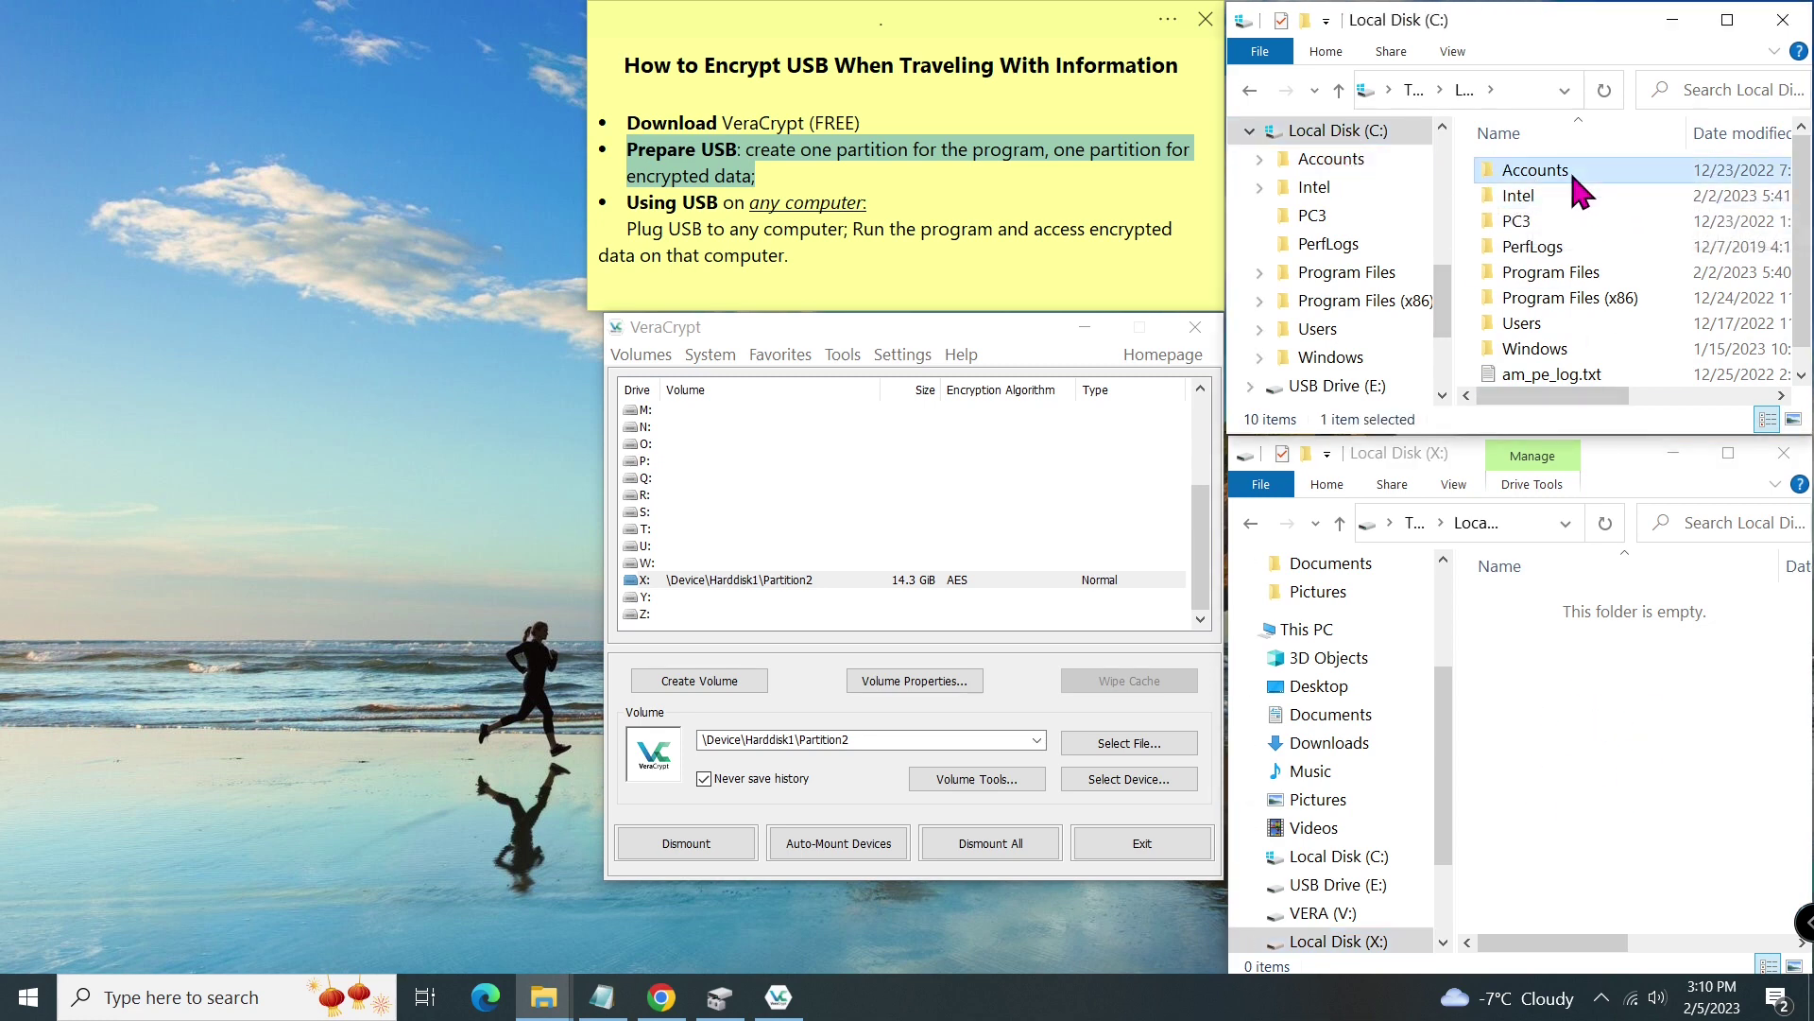
click(1588, 670)
right_click(1561, 672)
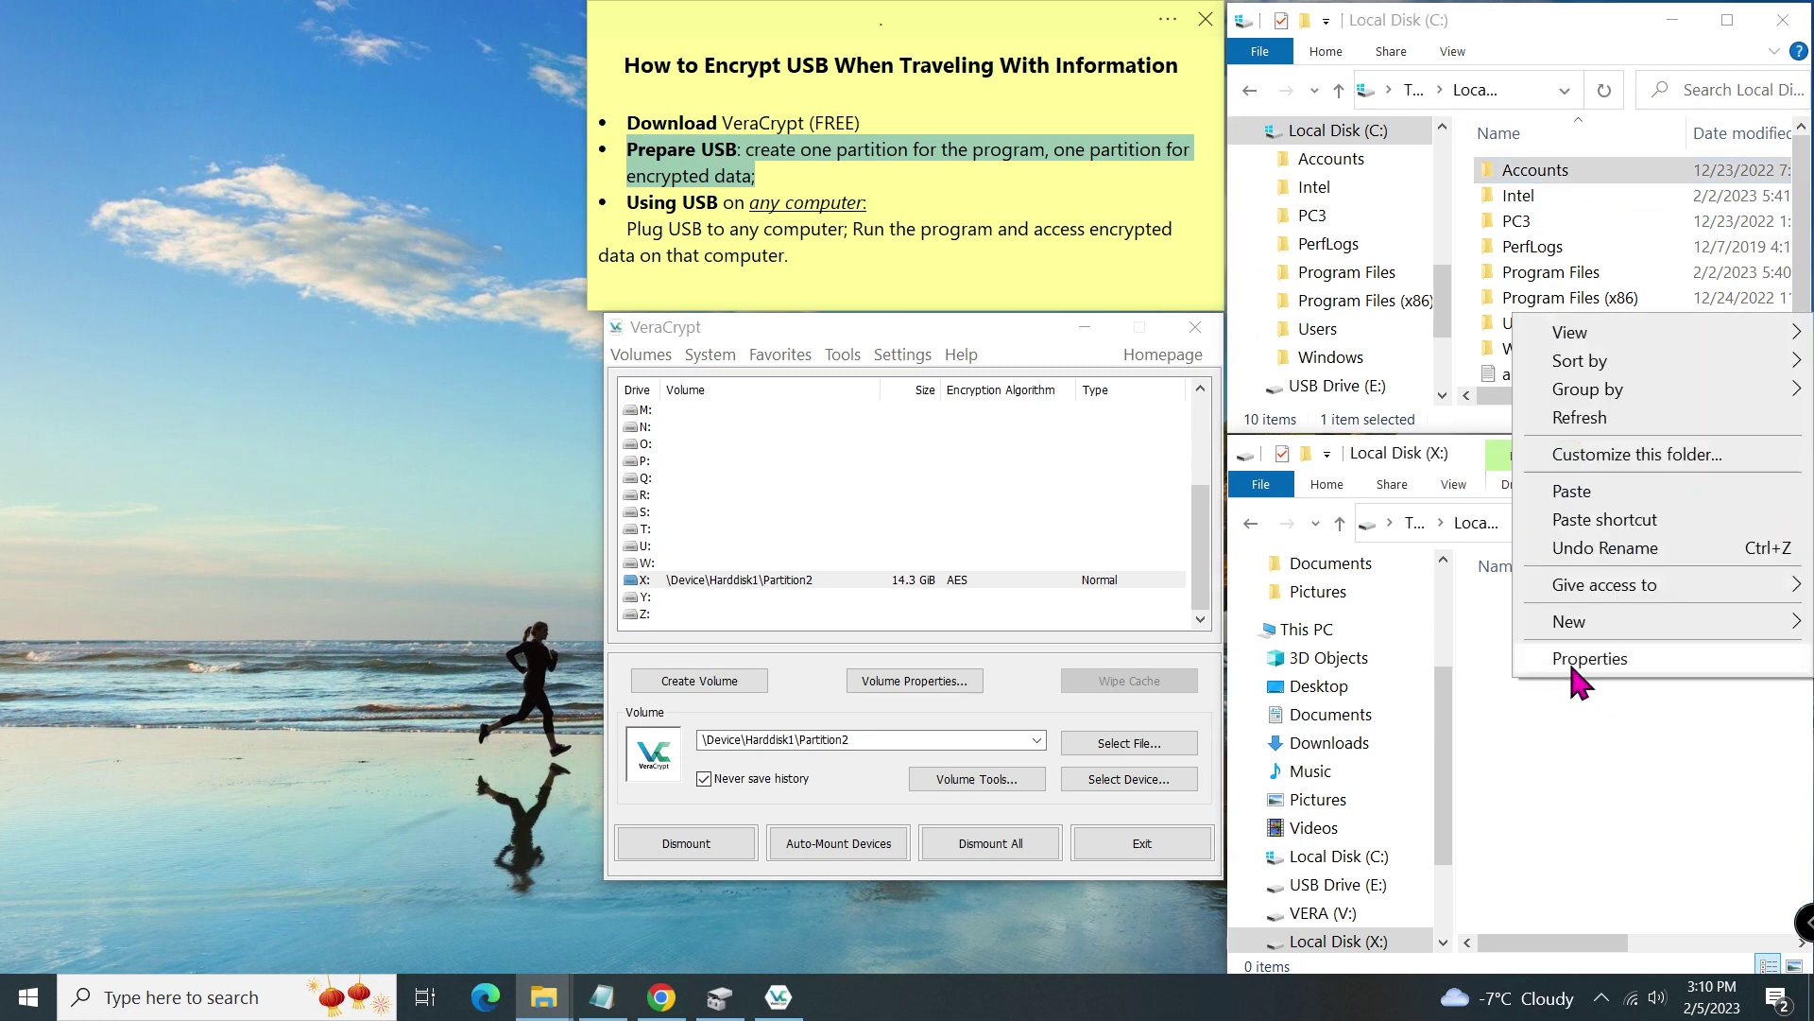
click(1597, 493)
Step: Browse to X:\Accounts\2022 to view its files, then dismount X: in VeraCrypt
drag(1443, 721, 1450, 790)
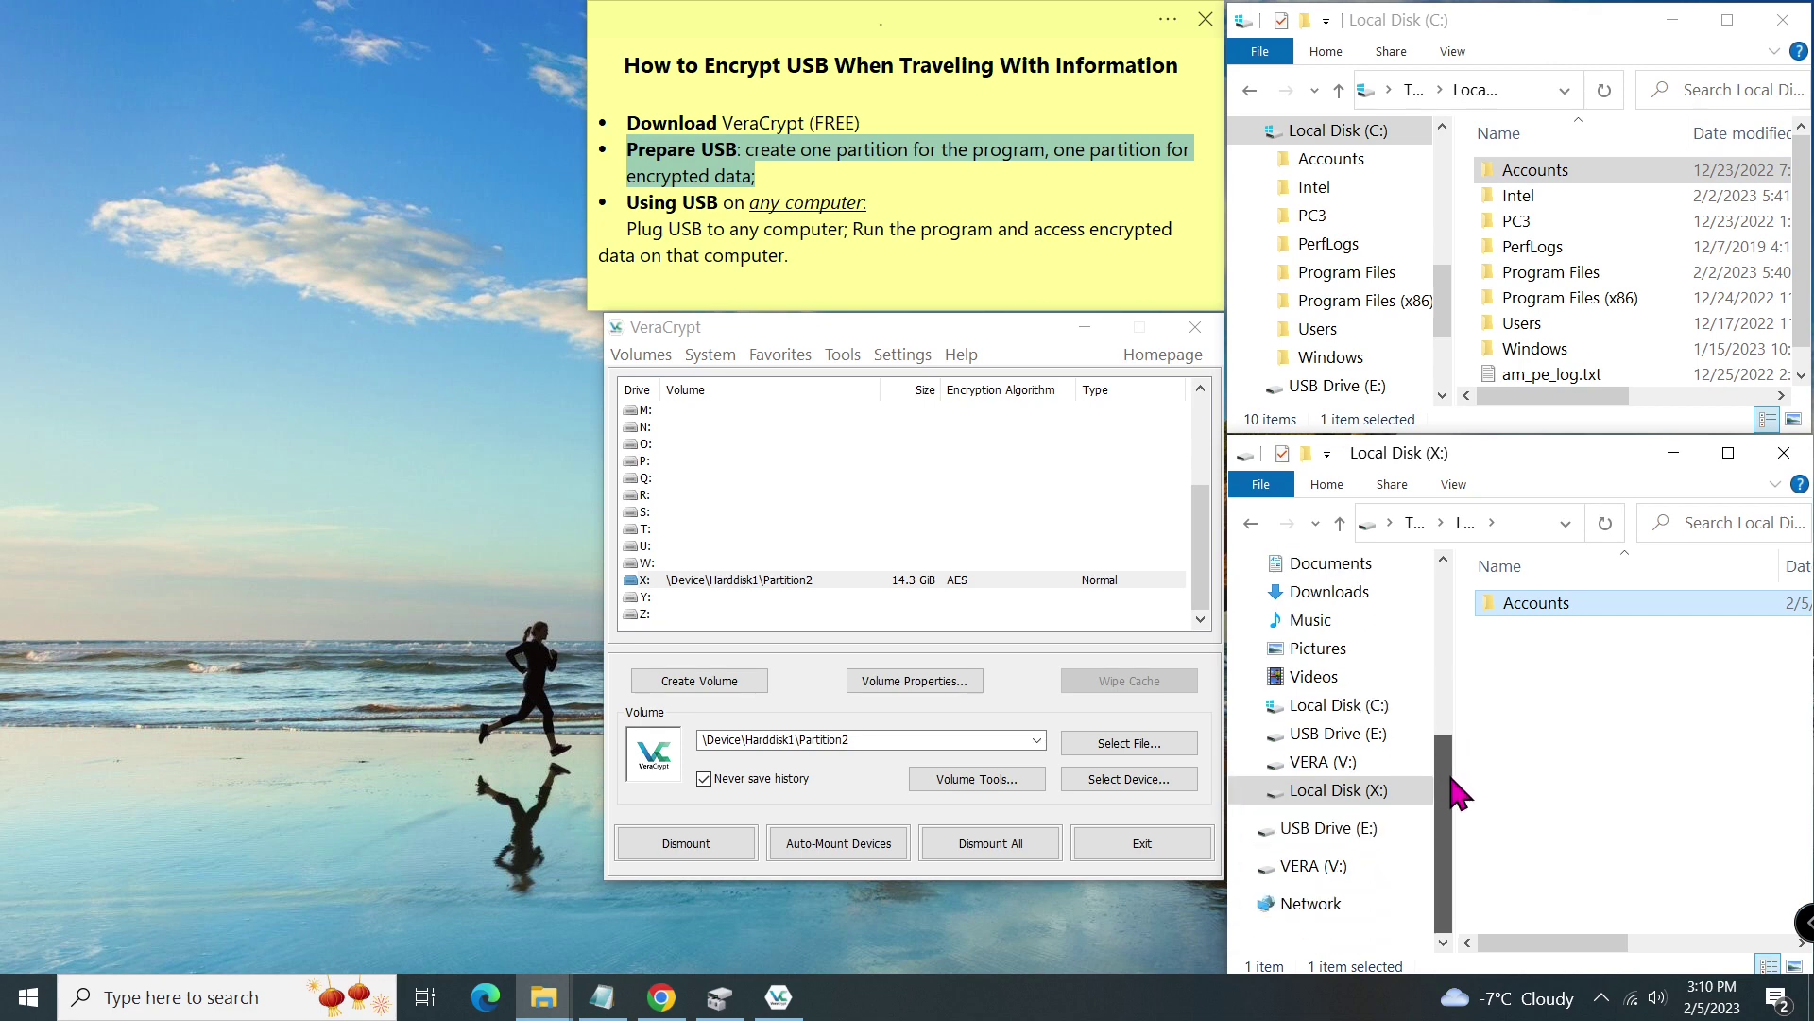
click(1250, 790)
click(1260, 818)
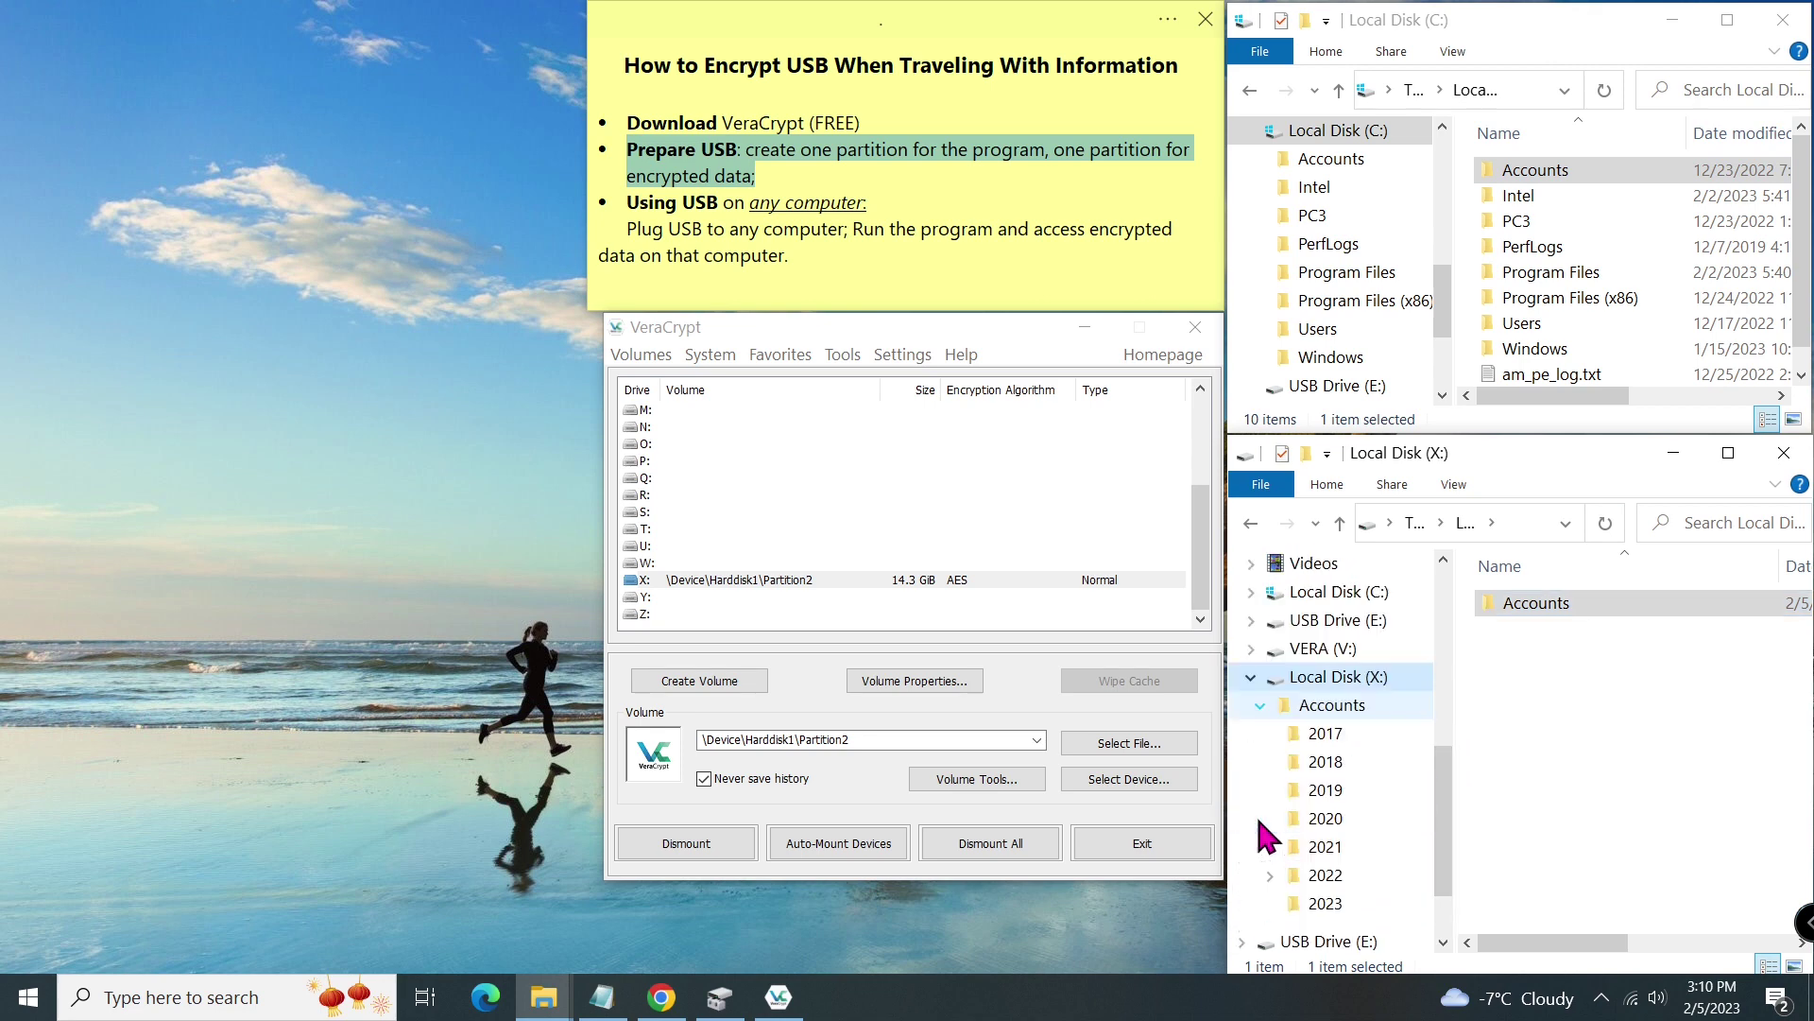
click(1270, 875)
click(1327, 847)
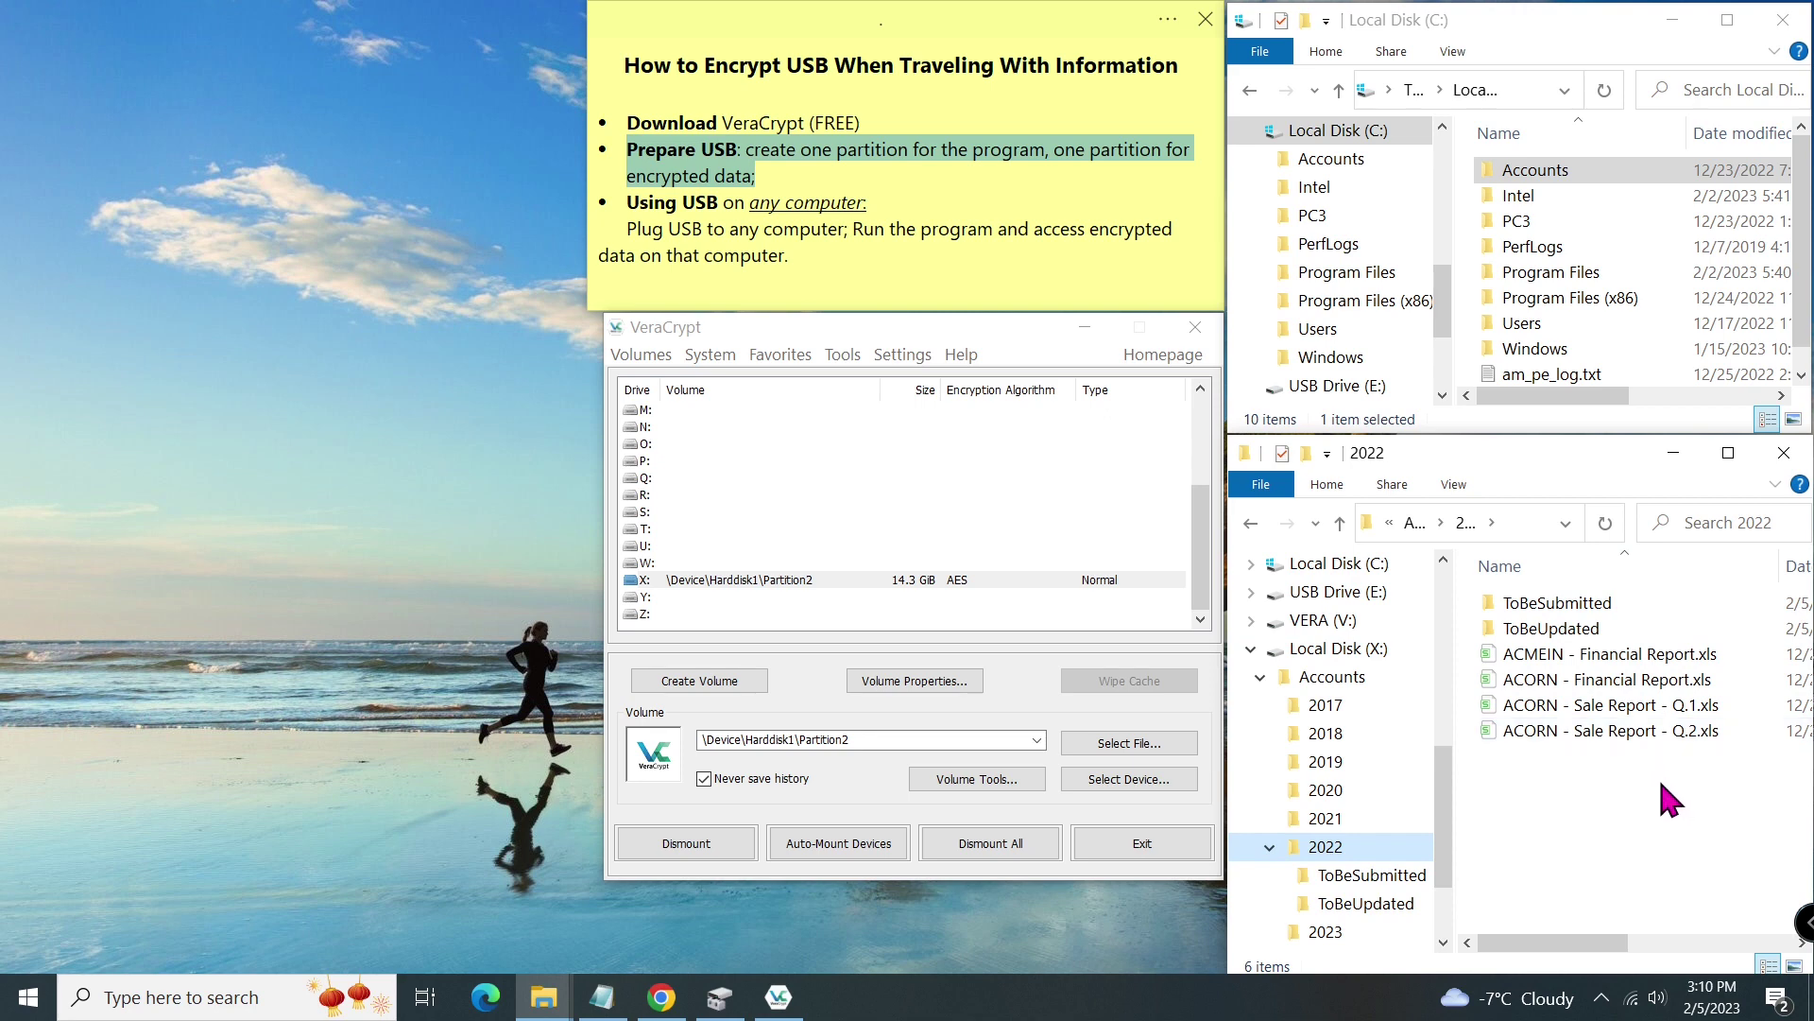
click(869, 322)
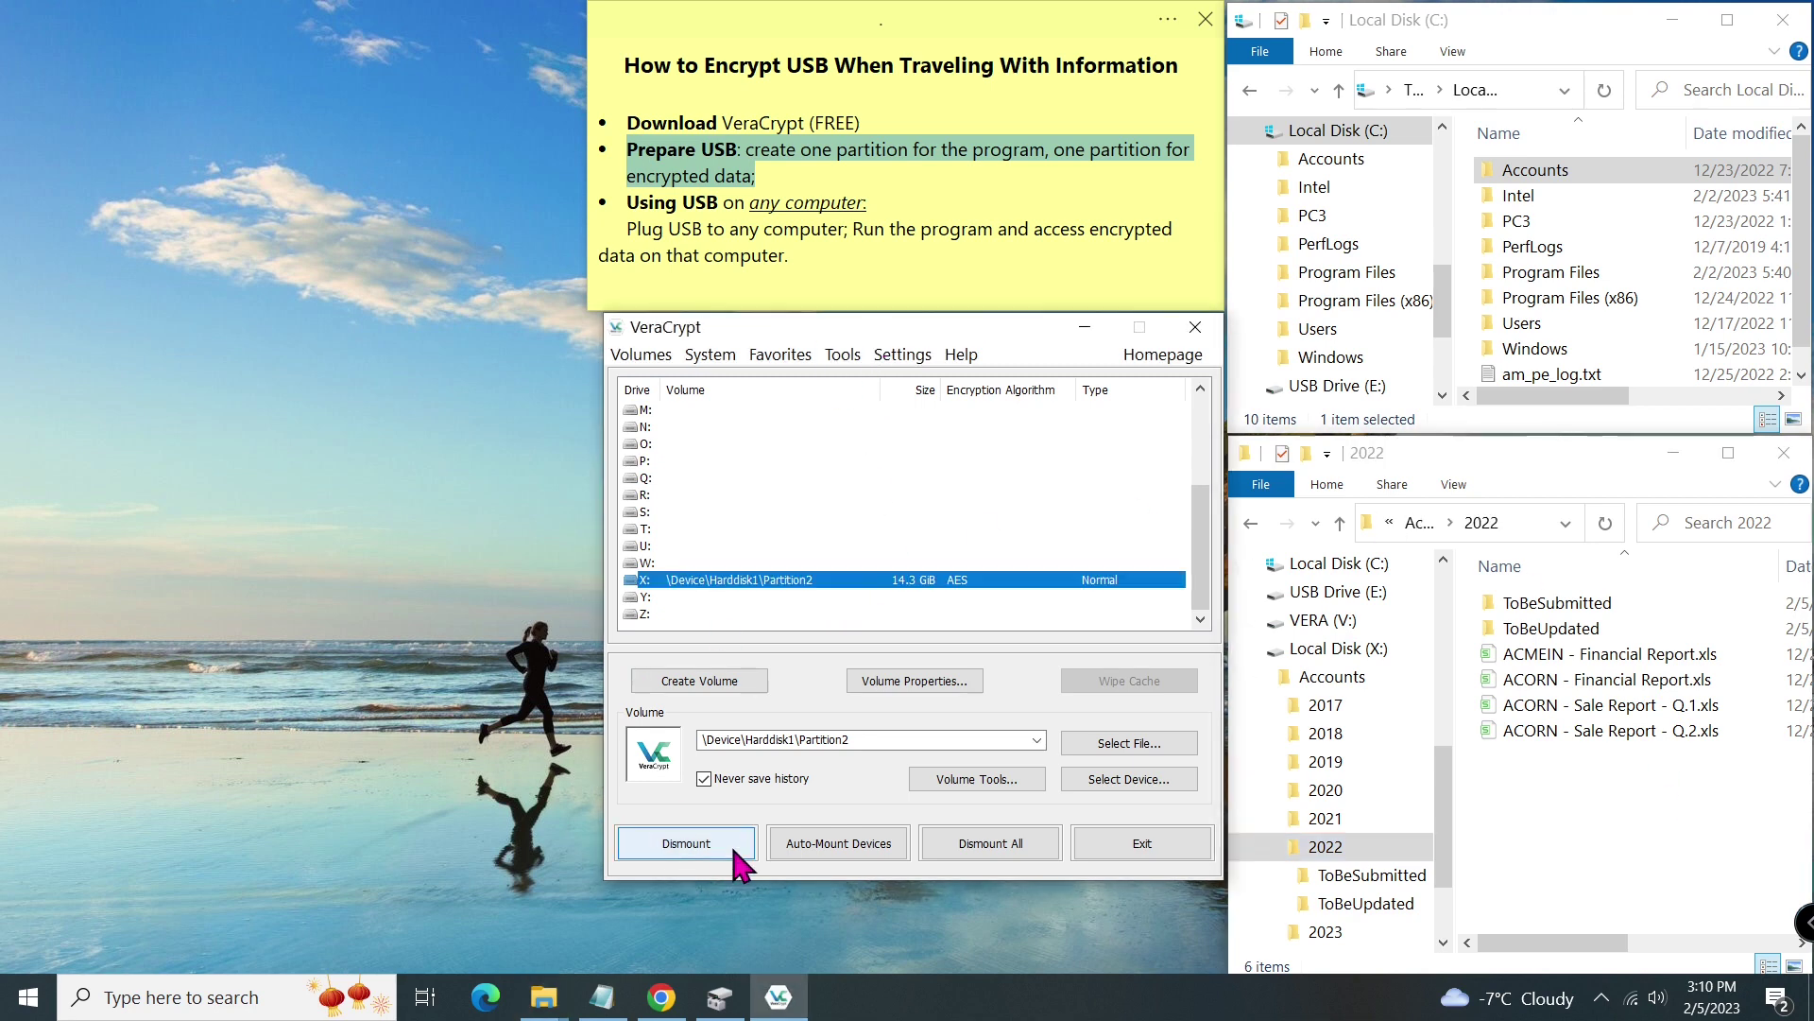
click(737, 856)
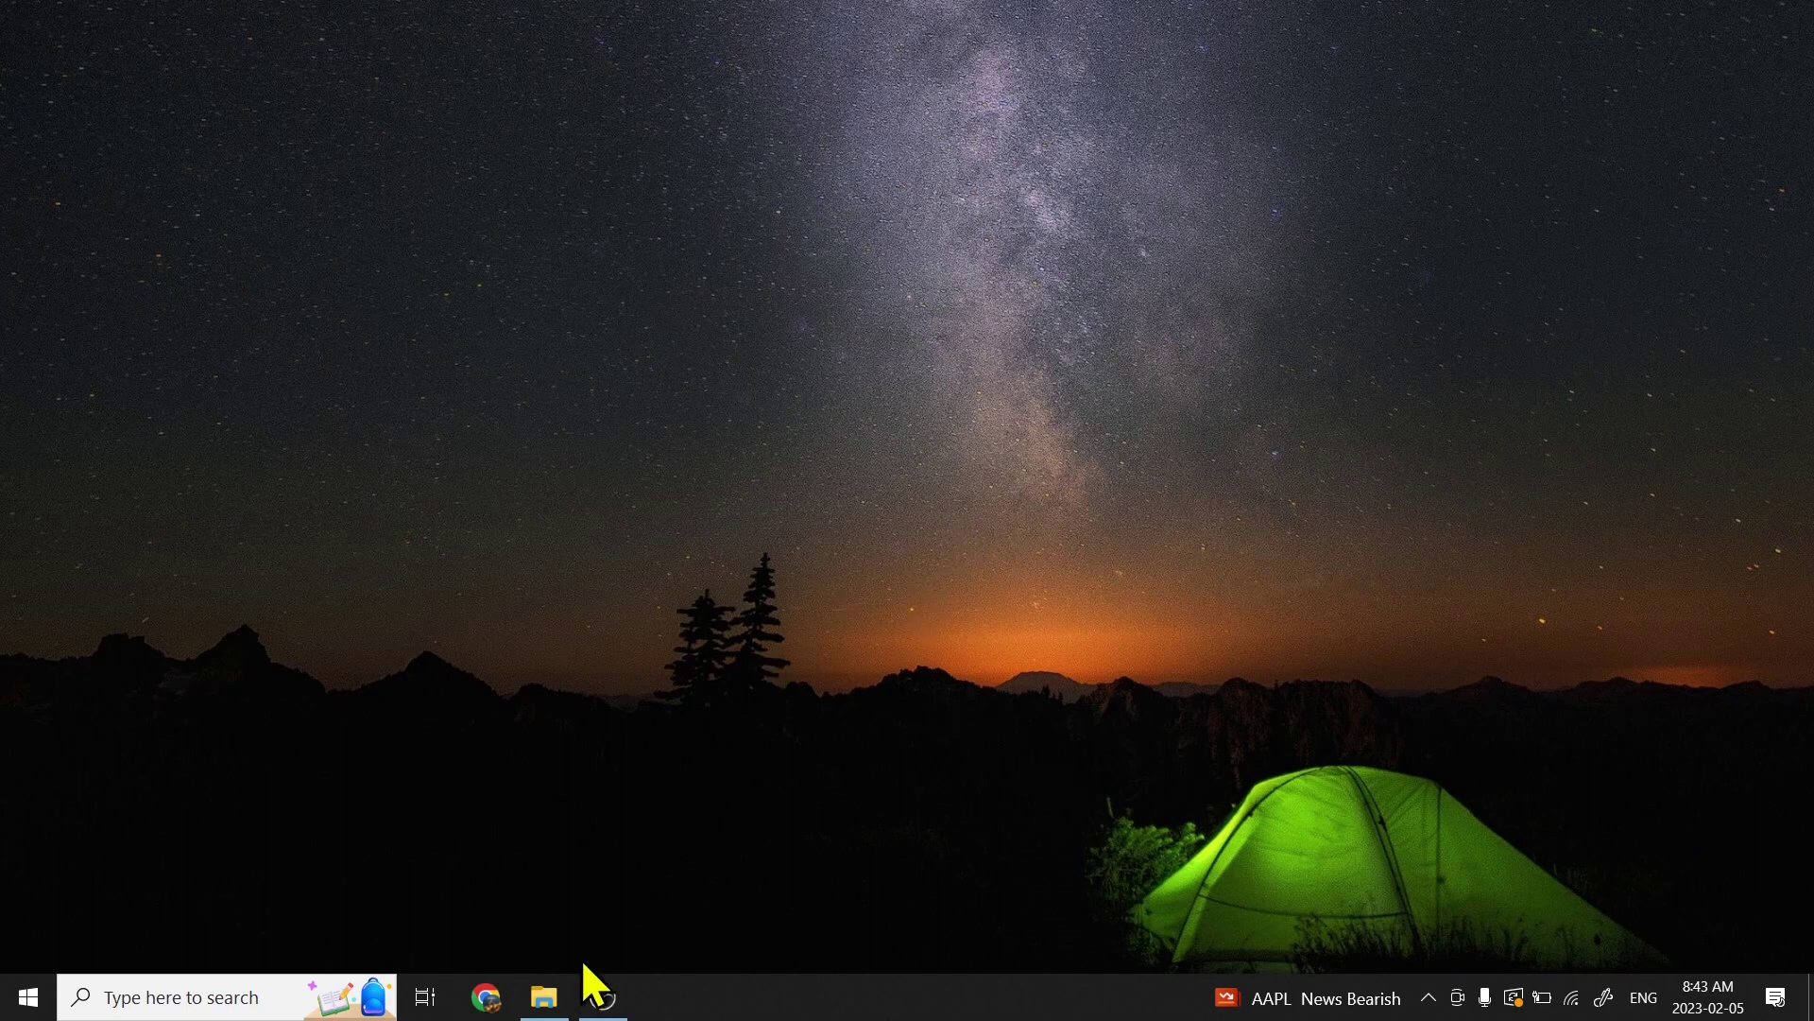
Step: Restore This PC, try opening USB Drive (E:), and cancel the format prompt
click(547, 1010)
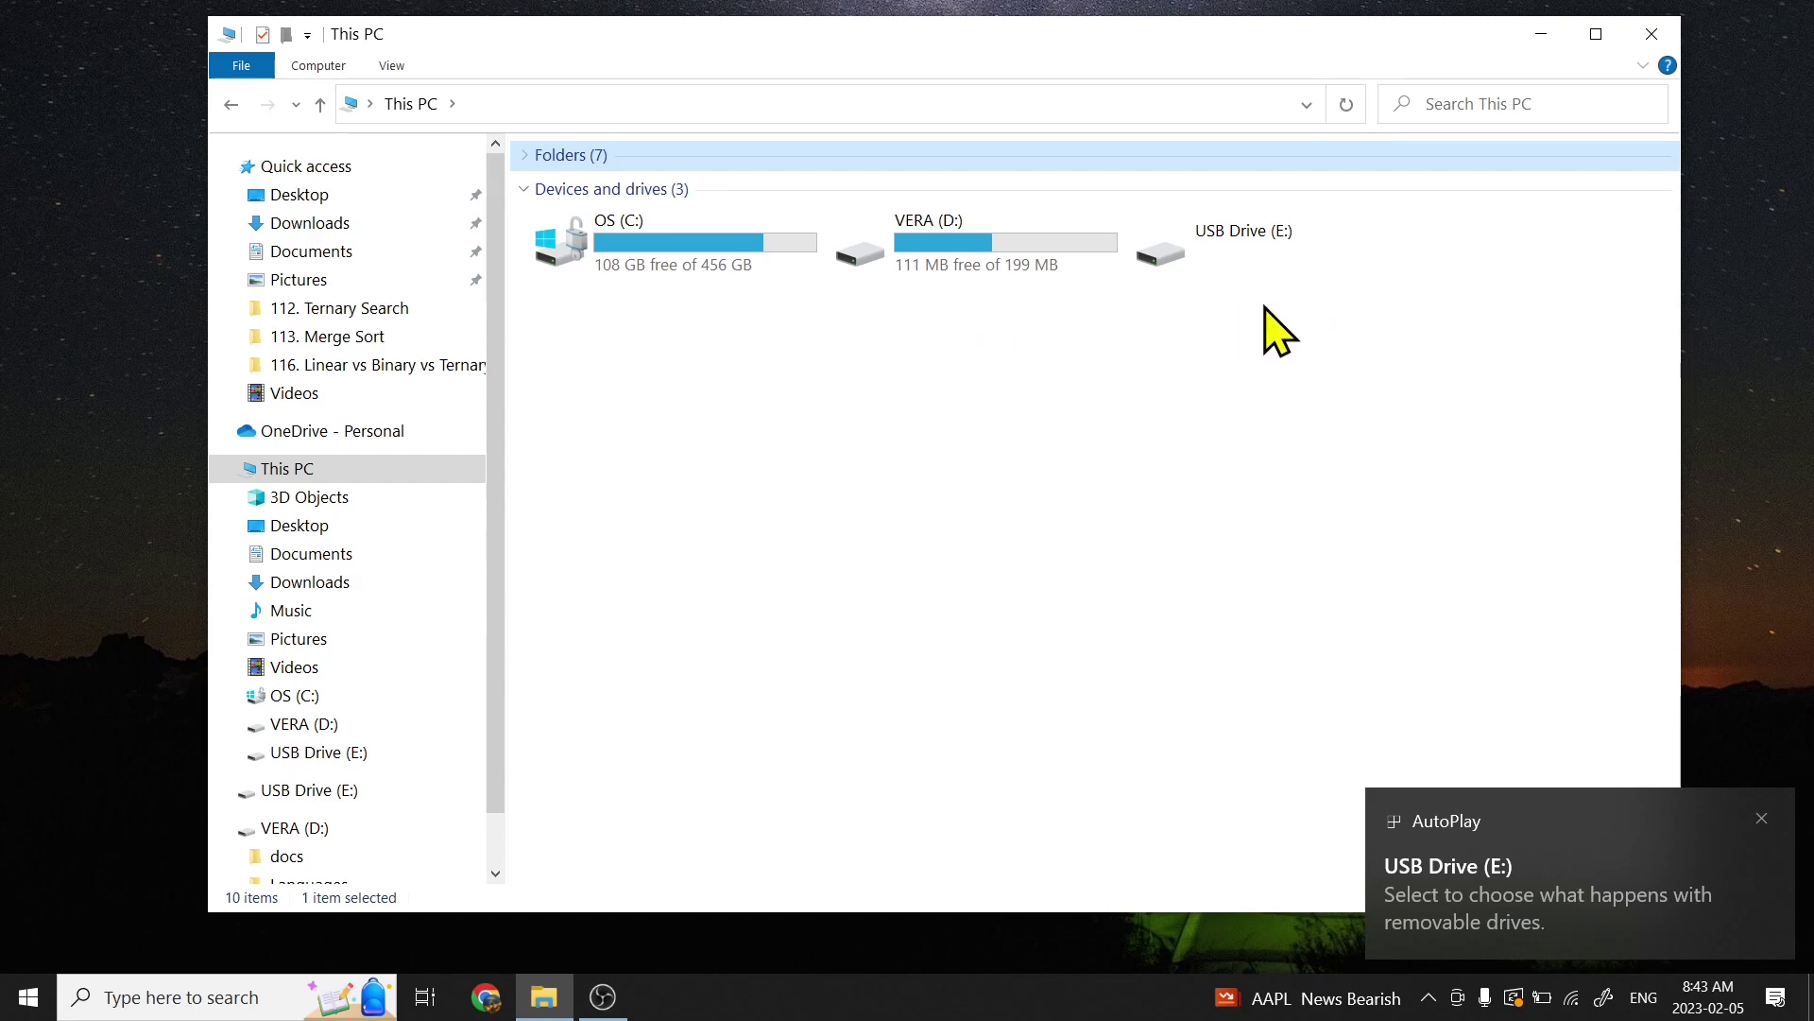
key(End)
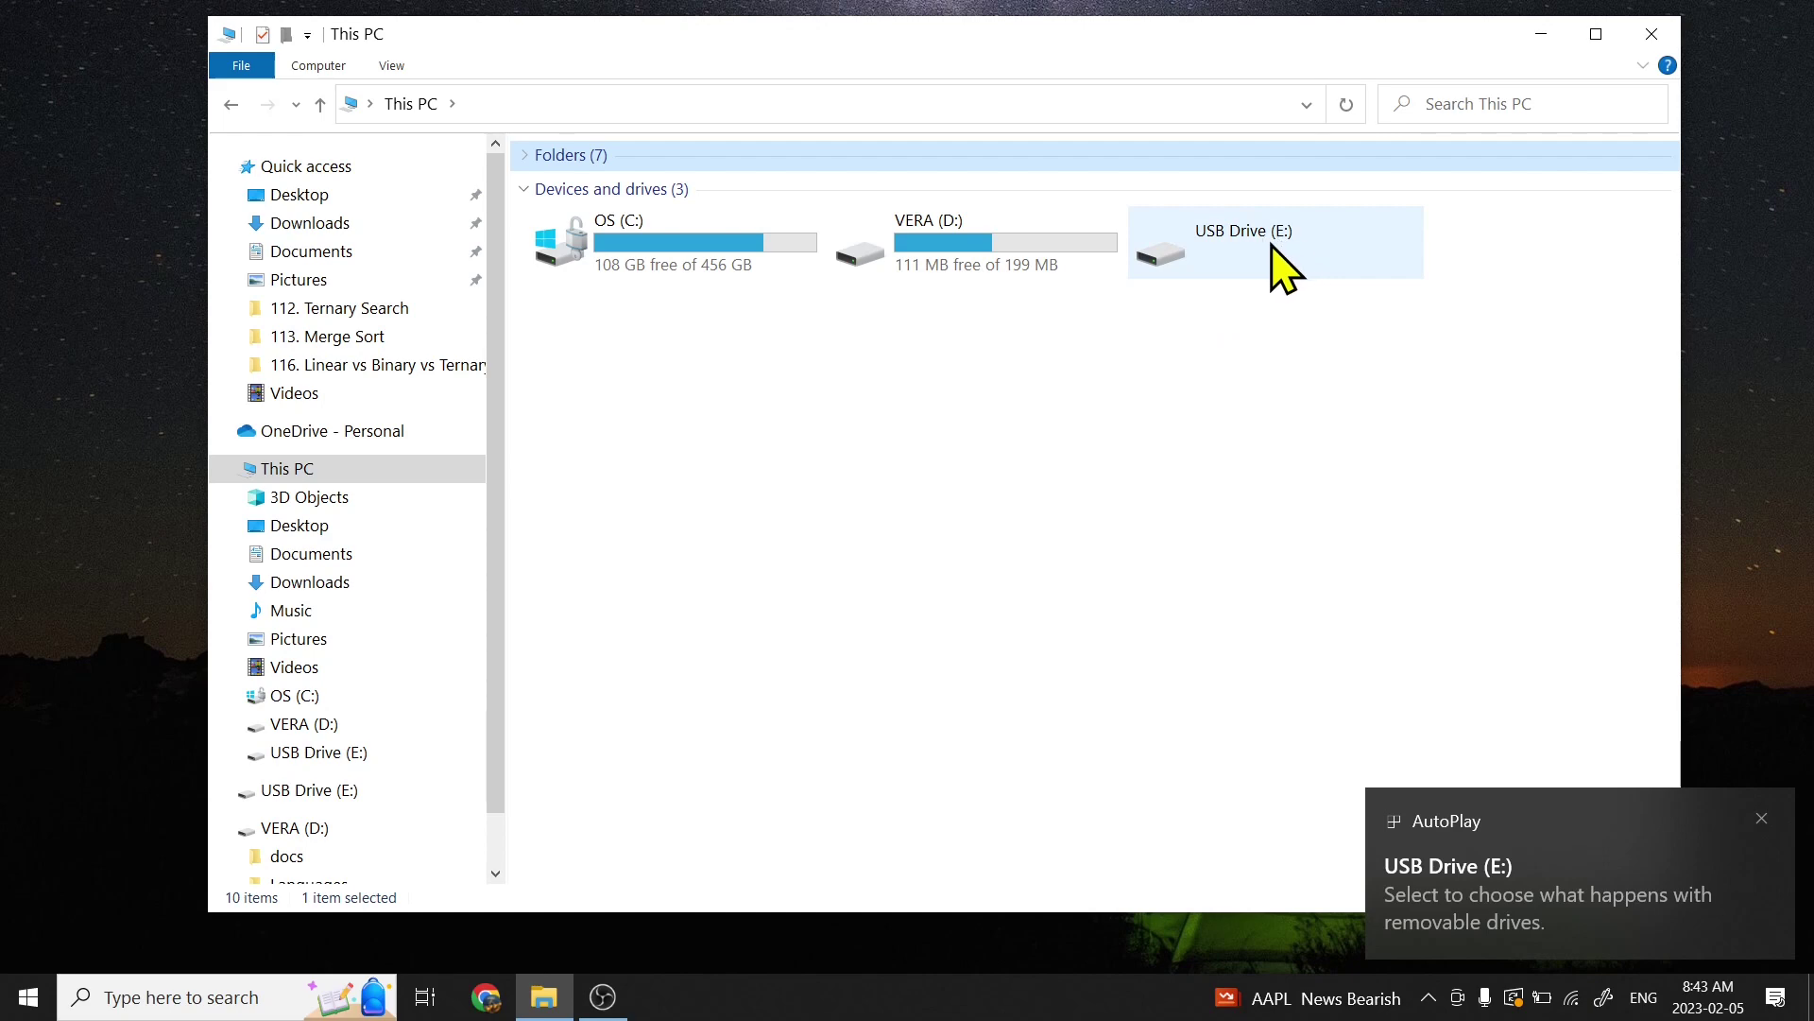
double_click(1276, 253)
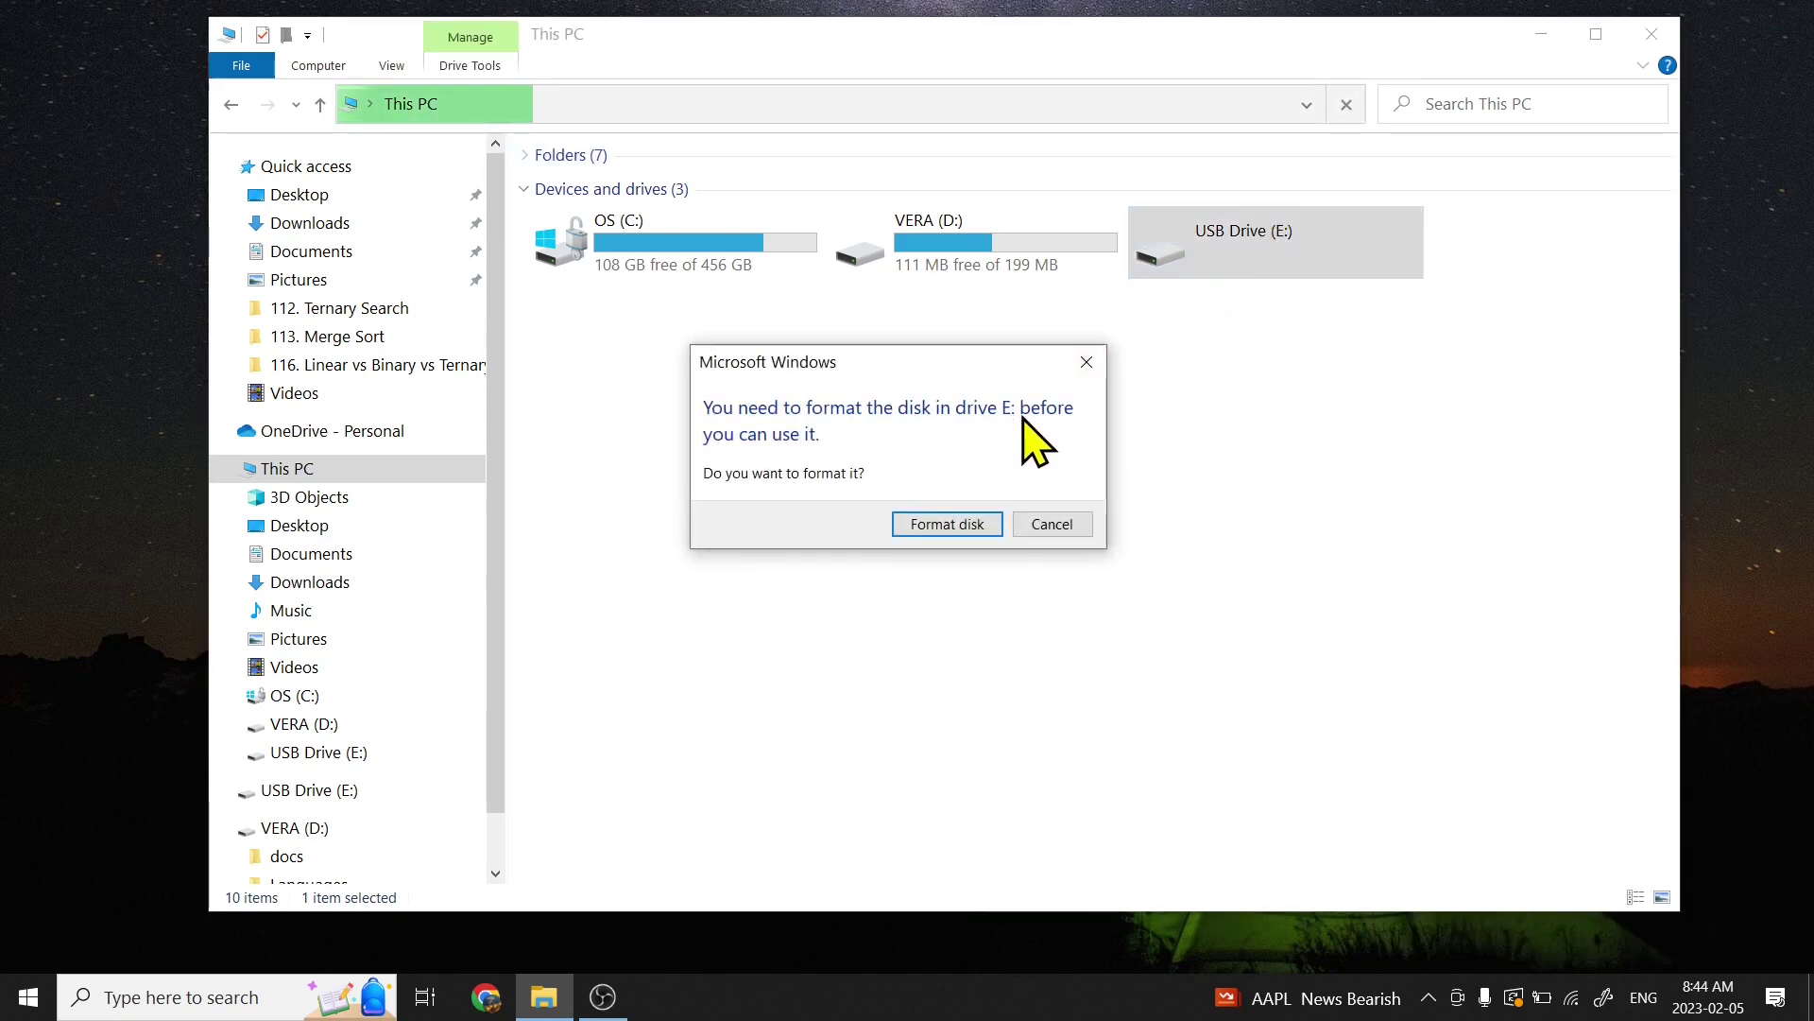
click(1073, 527)
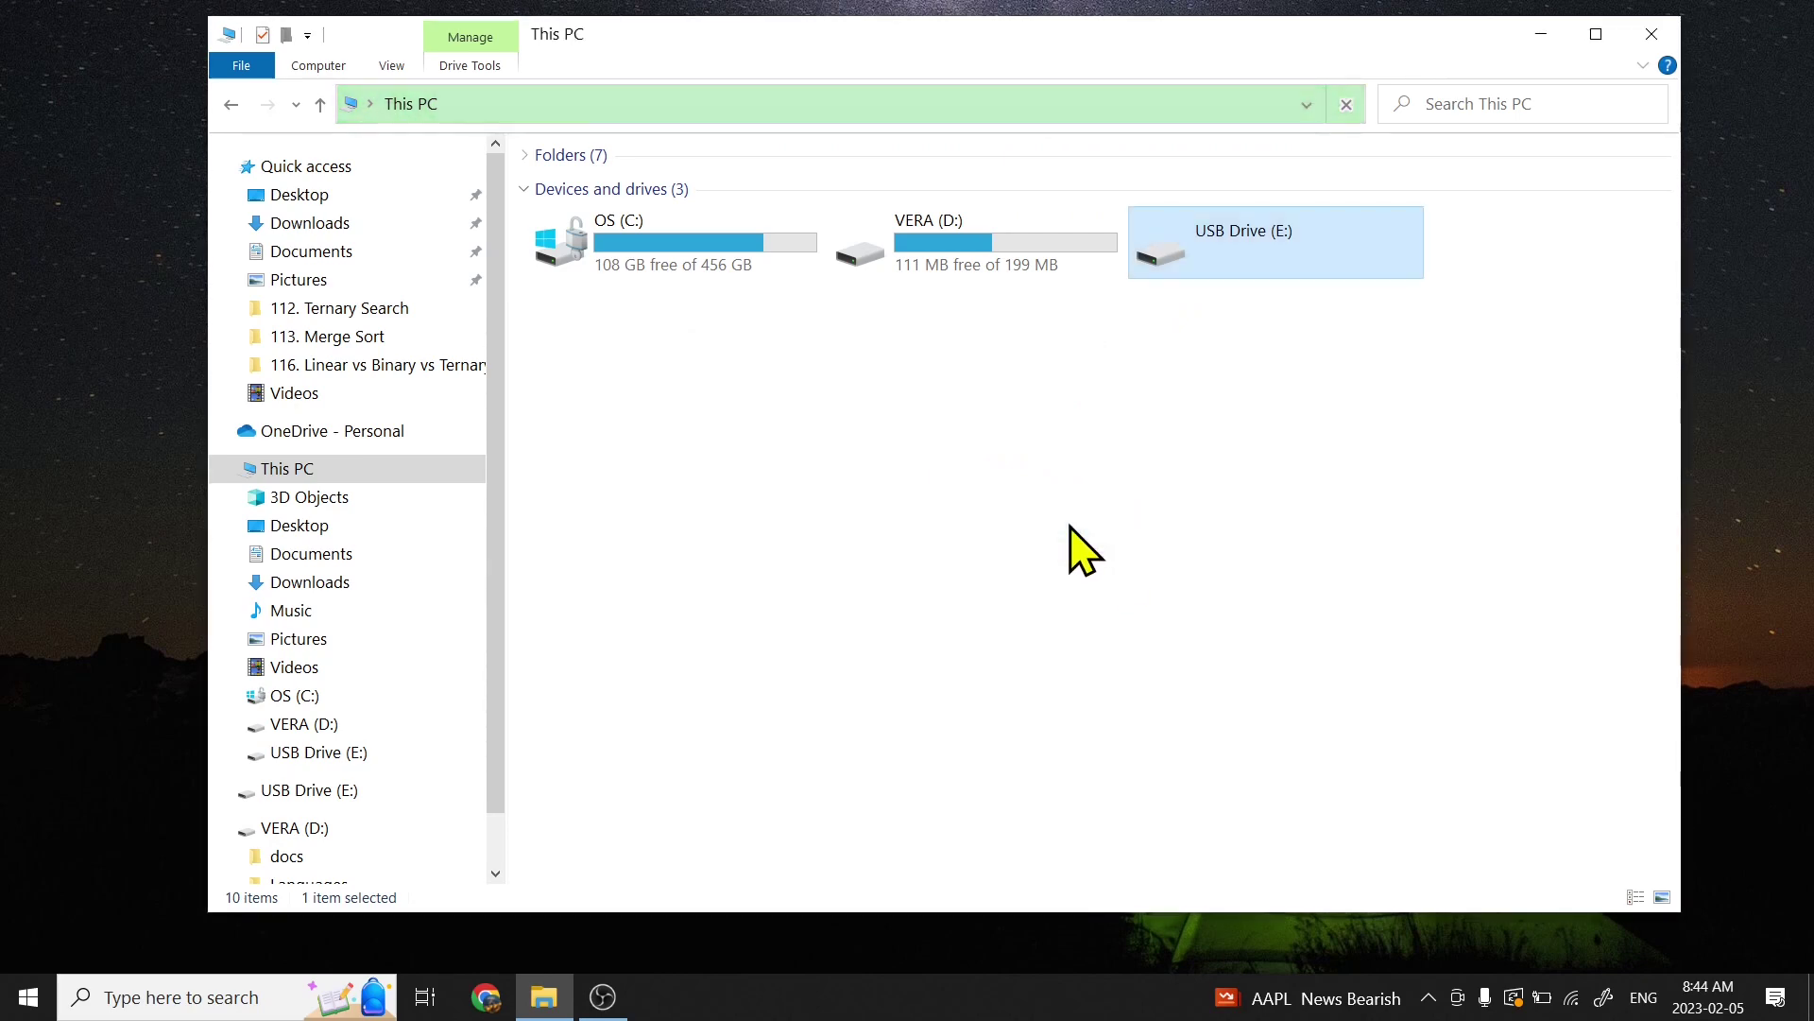
Step: Run the portable VeraCrypt-x64 from the VERA (D:) drive
double_click(987, 269)
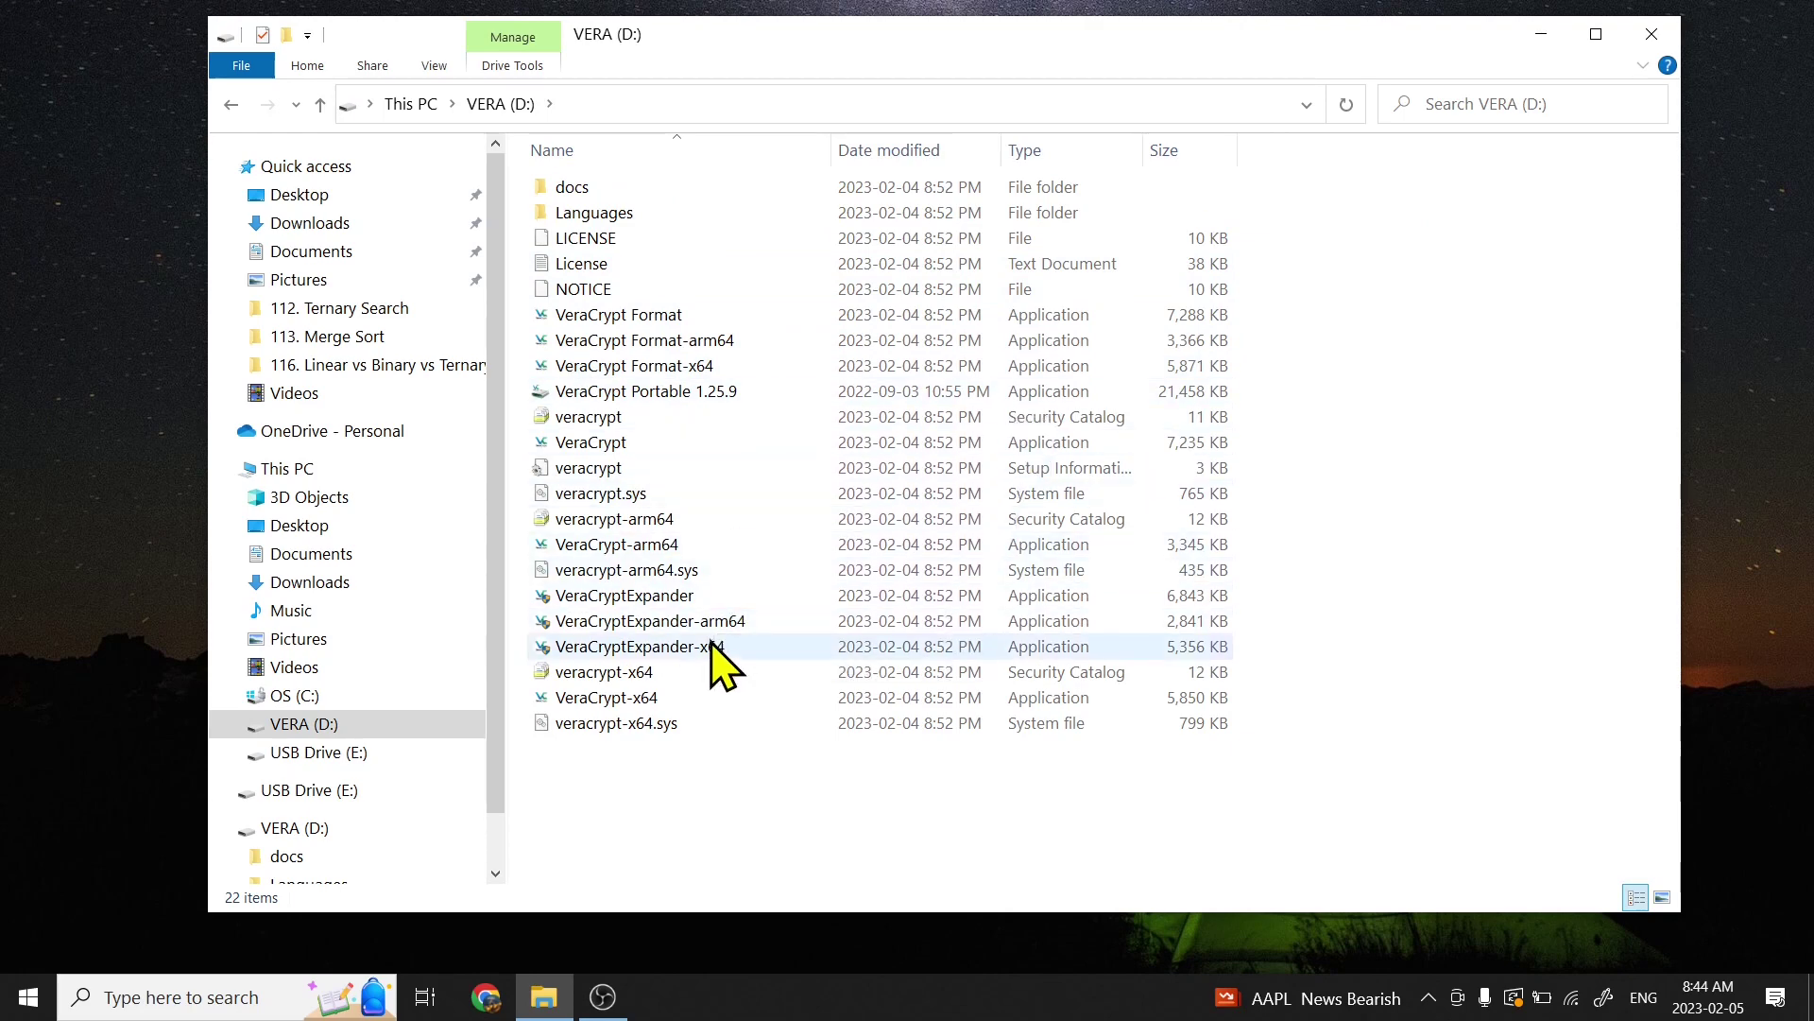
double_click(682, 702)
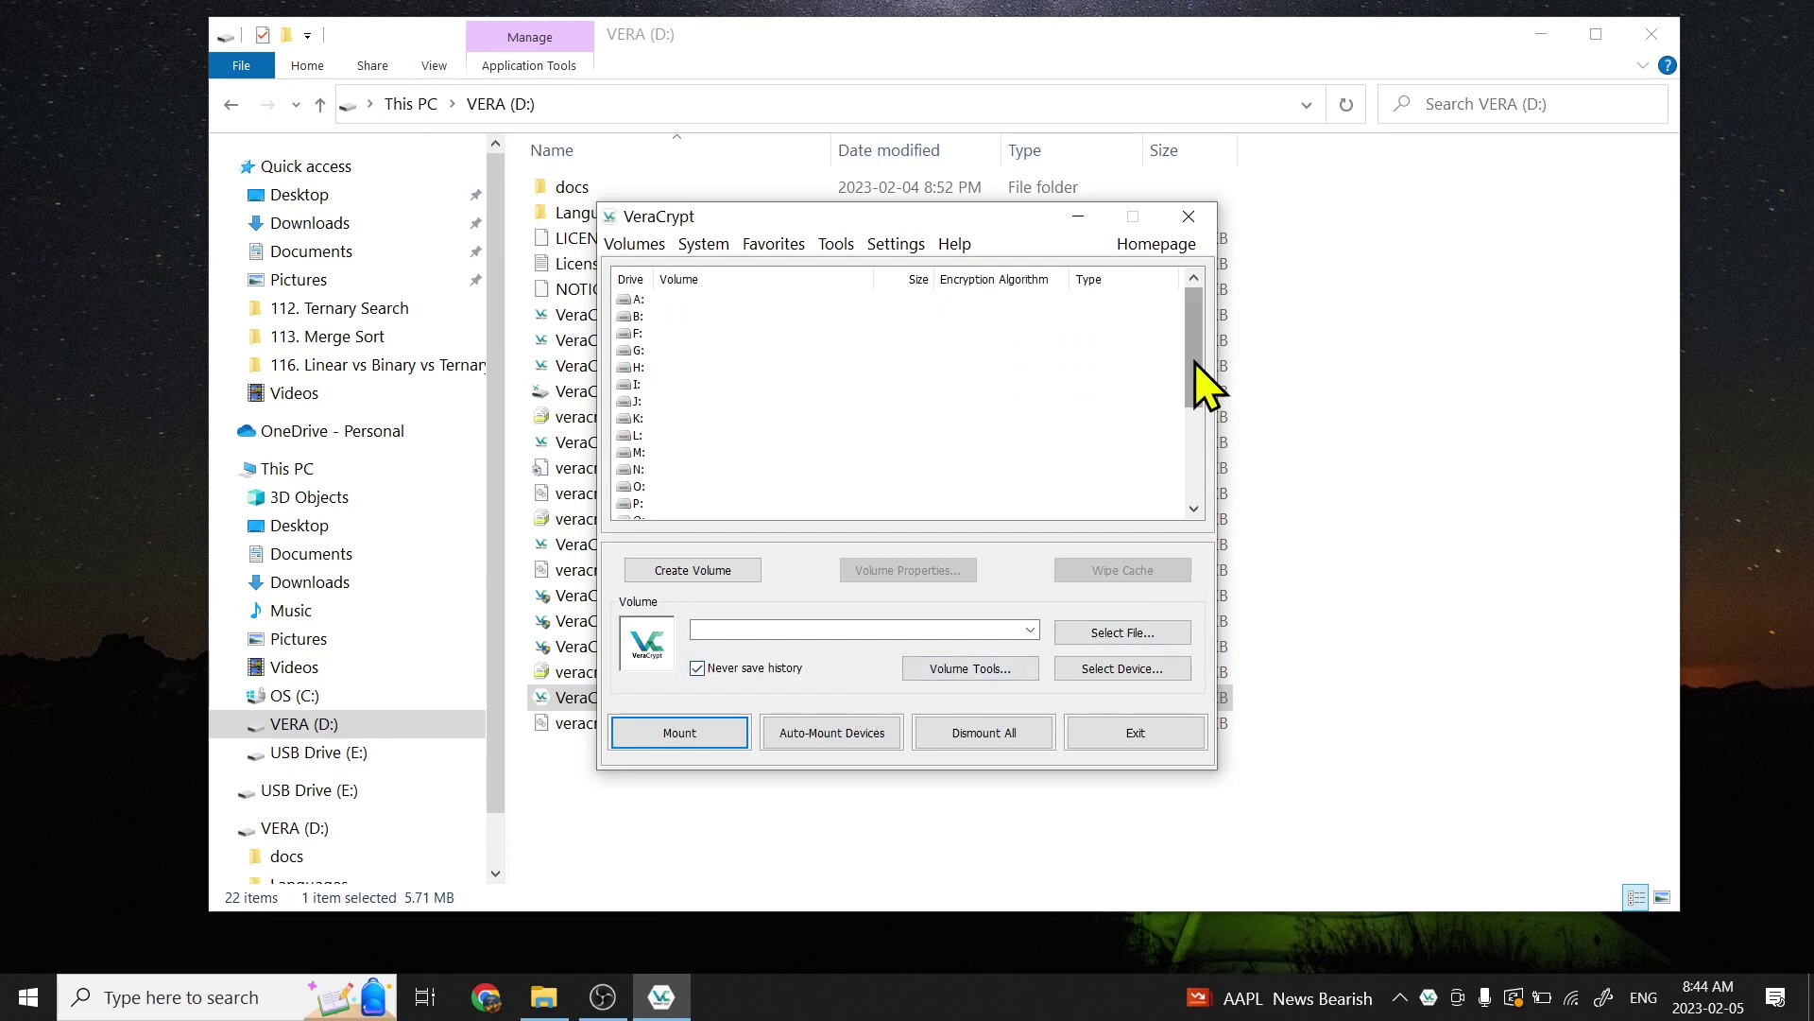
drag(1197, 372, 1183, 466)
Step: Mount the 14.3 GB Partition2 as X: by entering the volume password
click(661, 470)
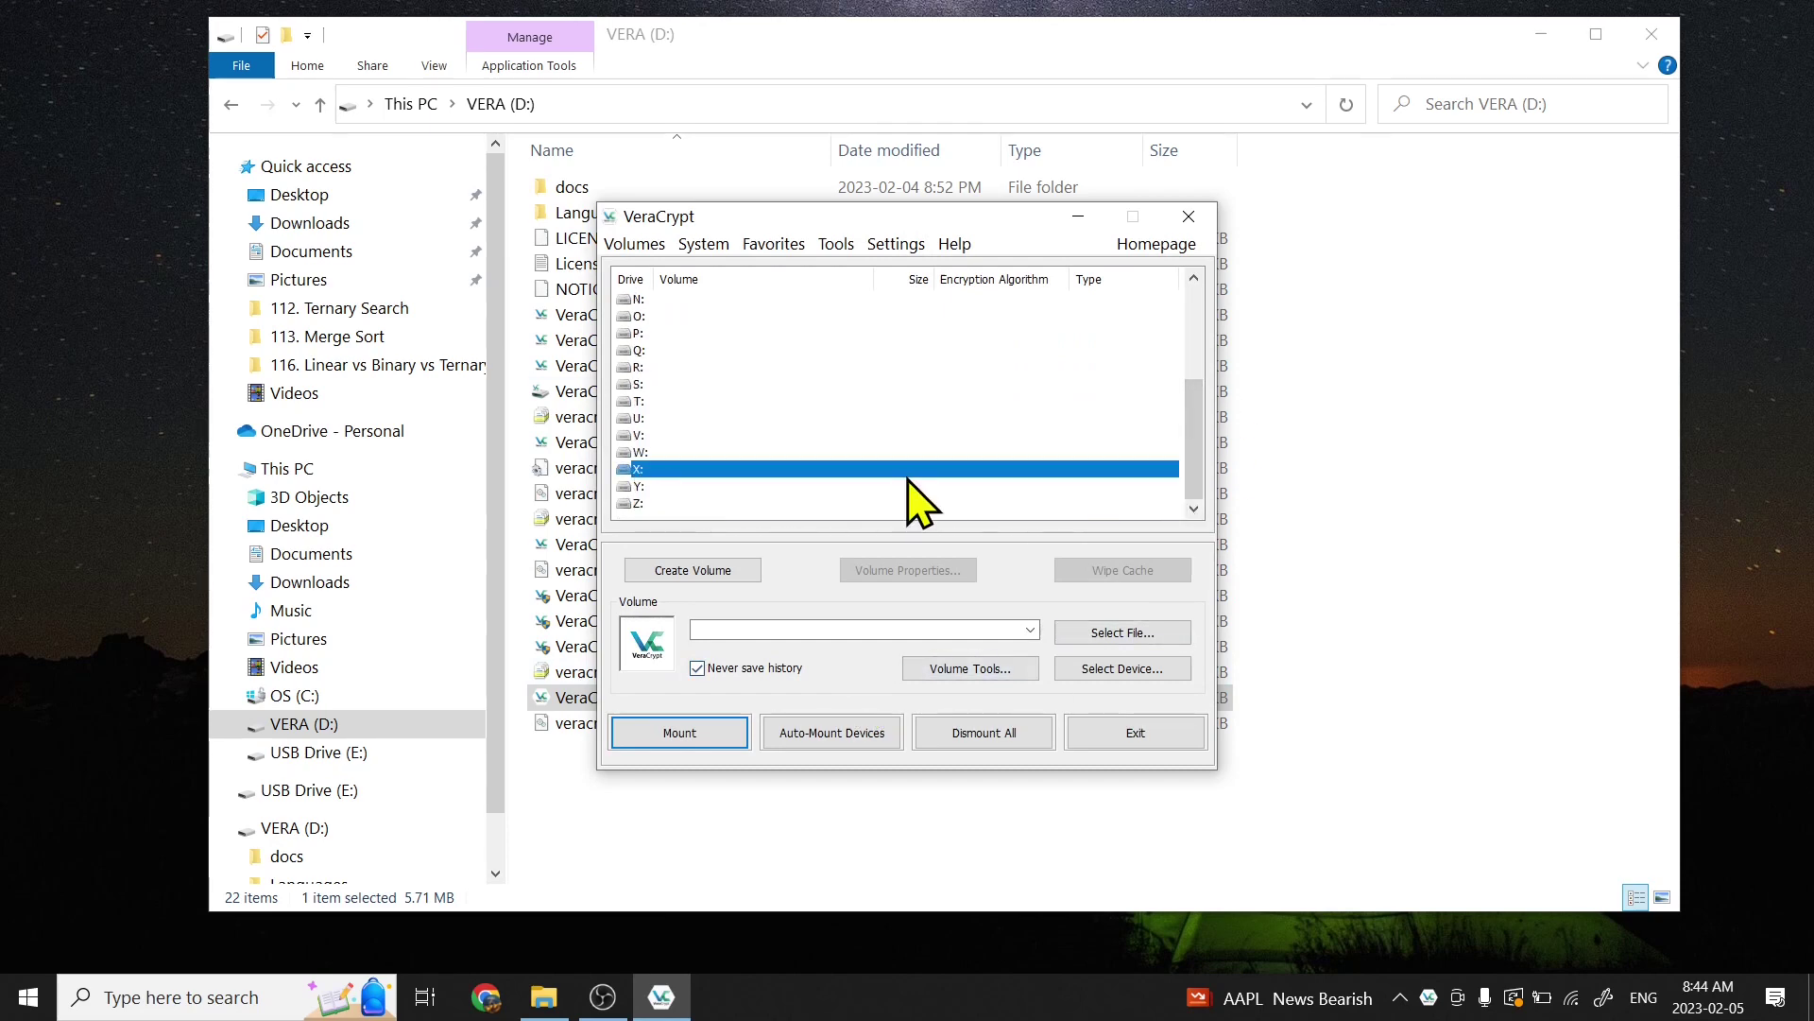
click(1117, 668)
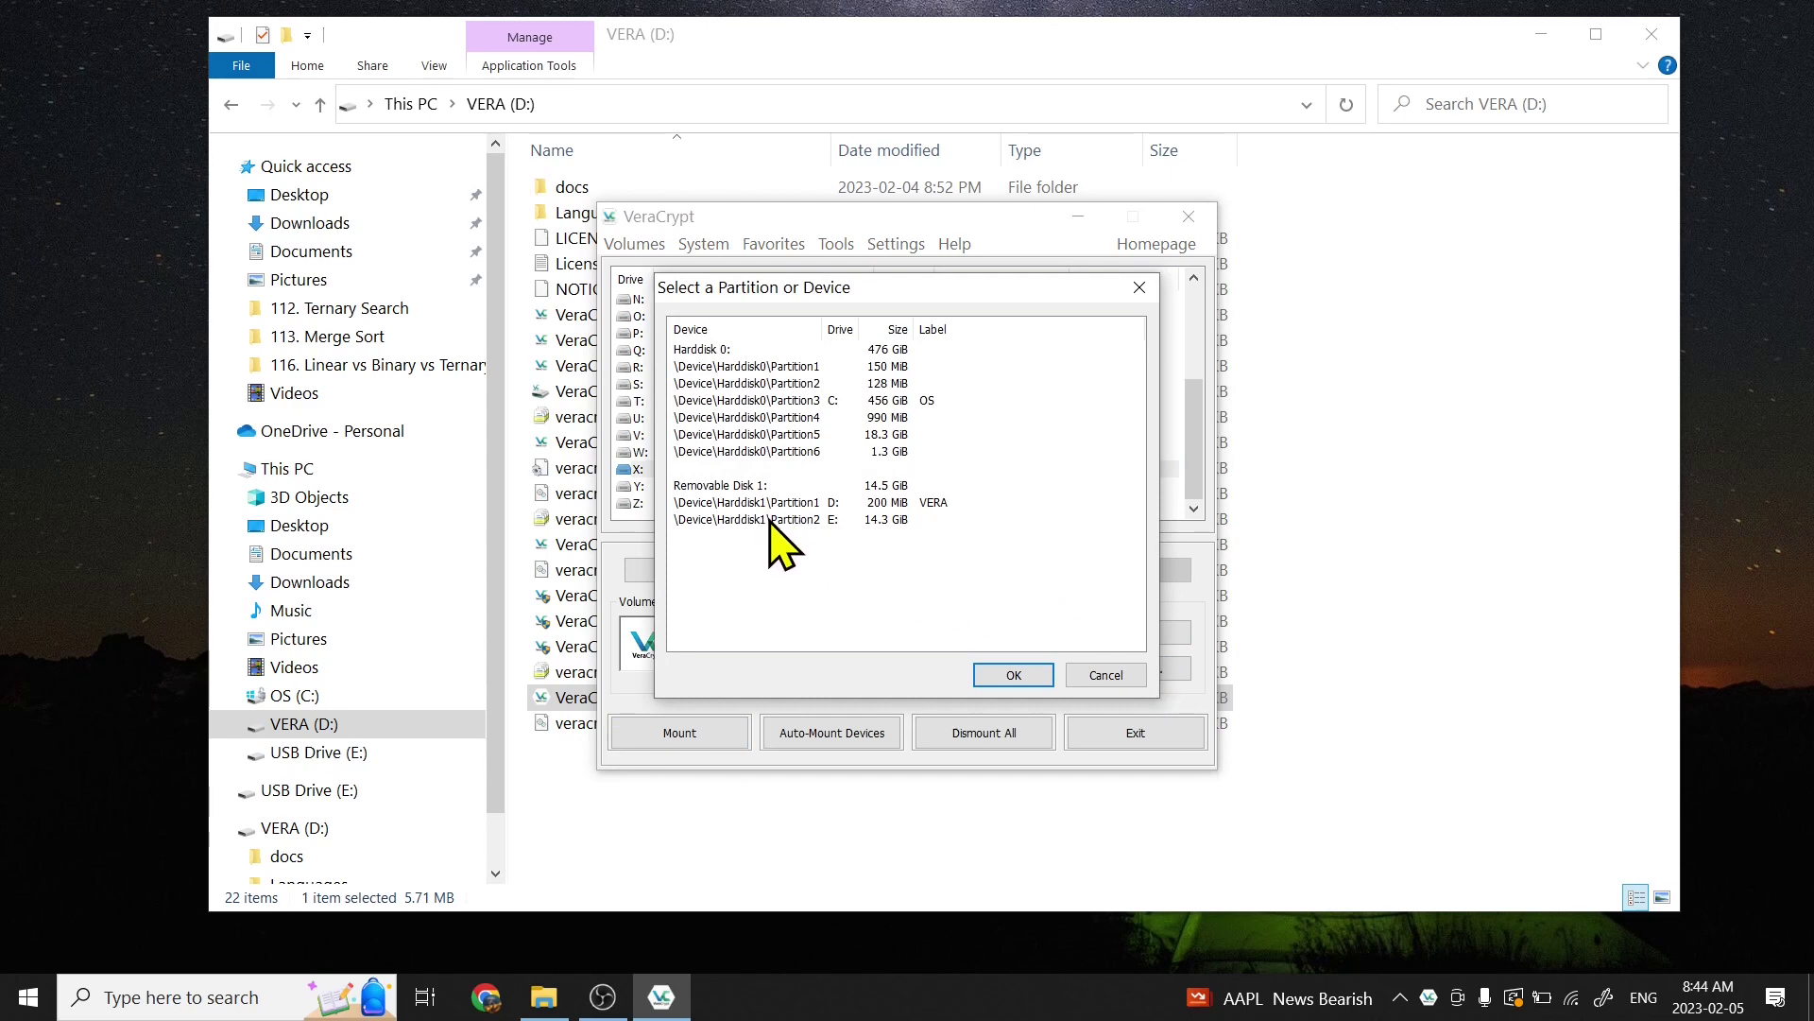
click(887, 522)
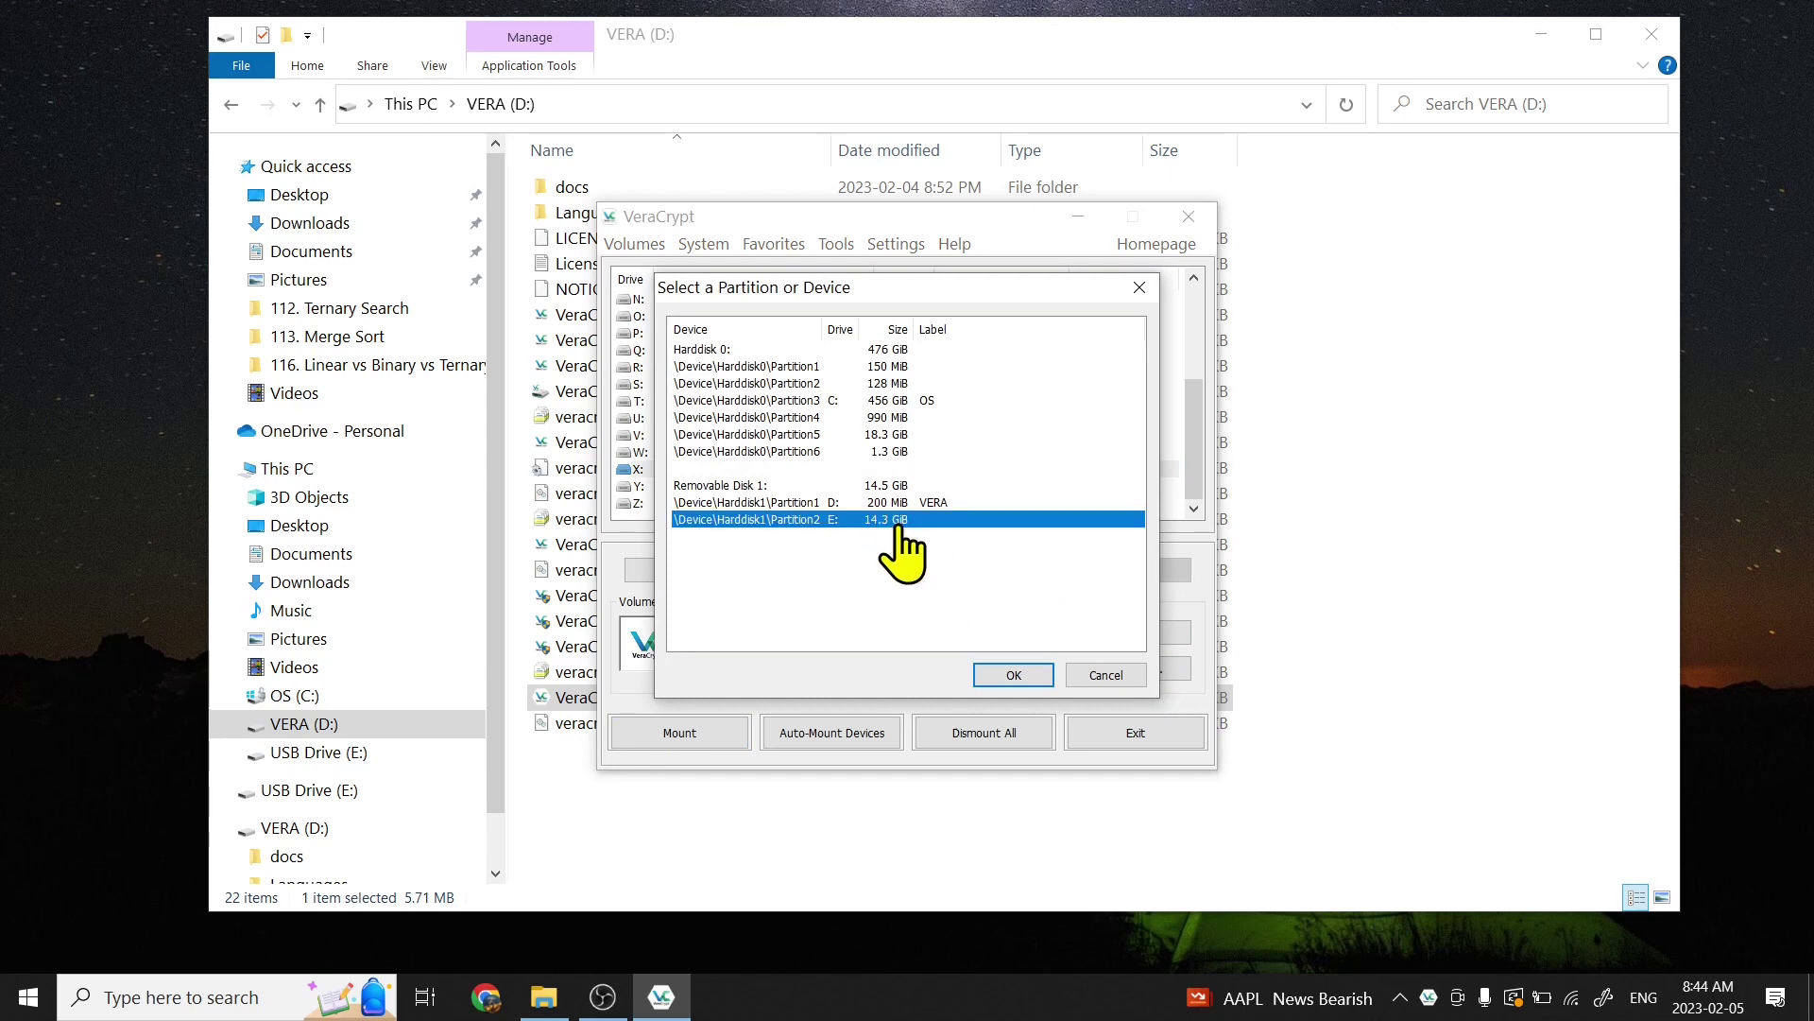
click(1044, 678)
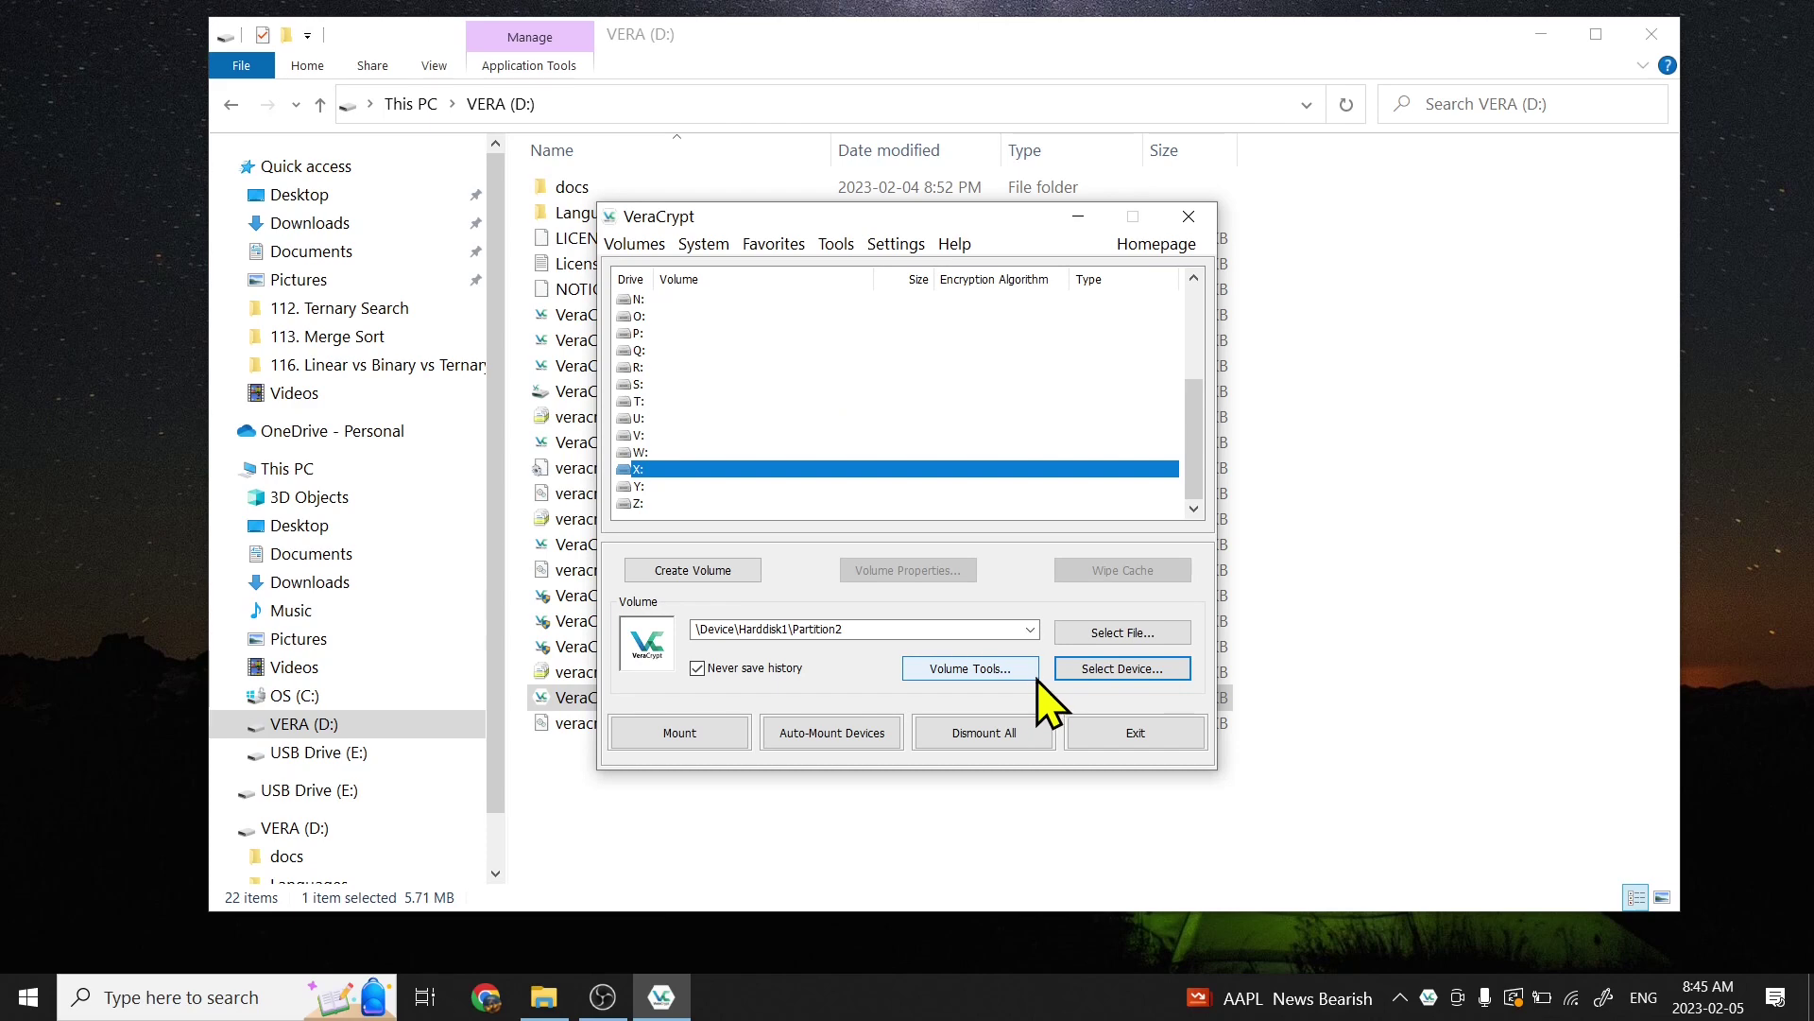
click(726, 736)
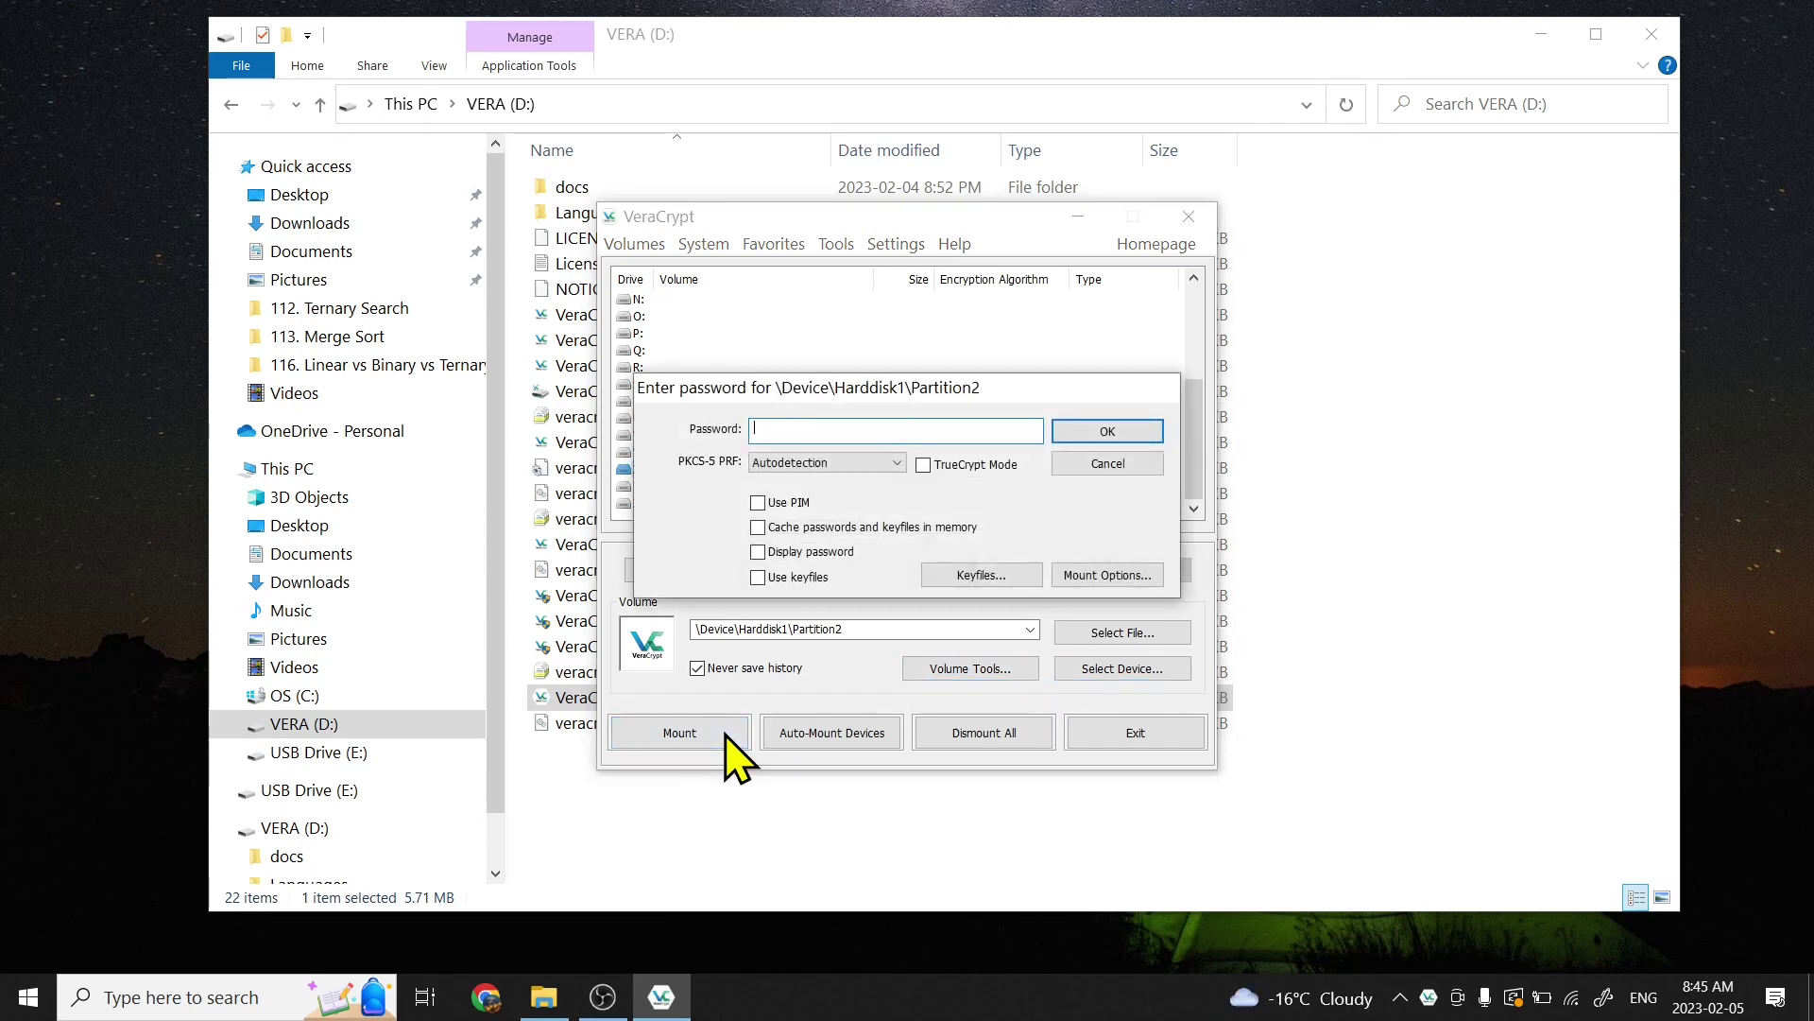
text(•••••••)
drag(1130, 388, 1715, 409)
click(1721, 458)
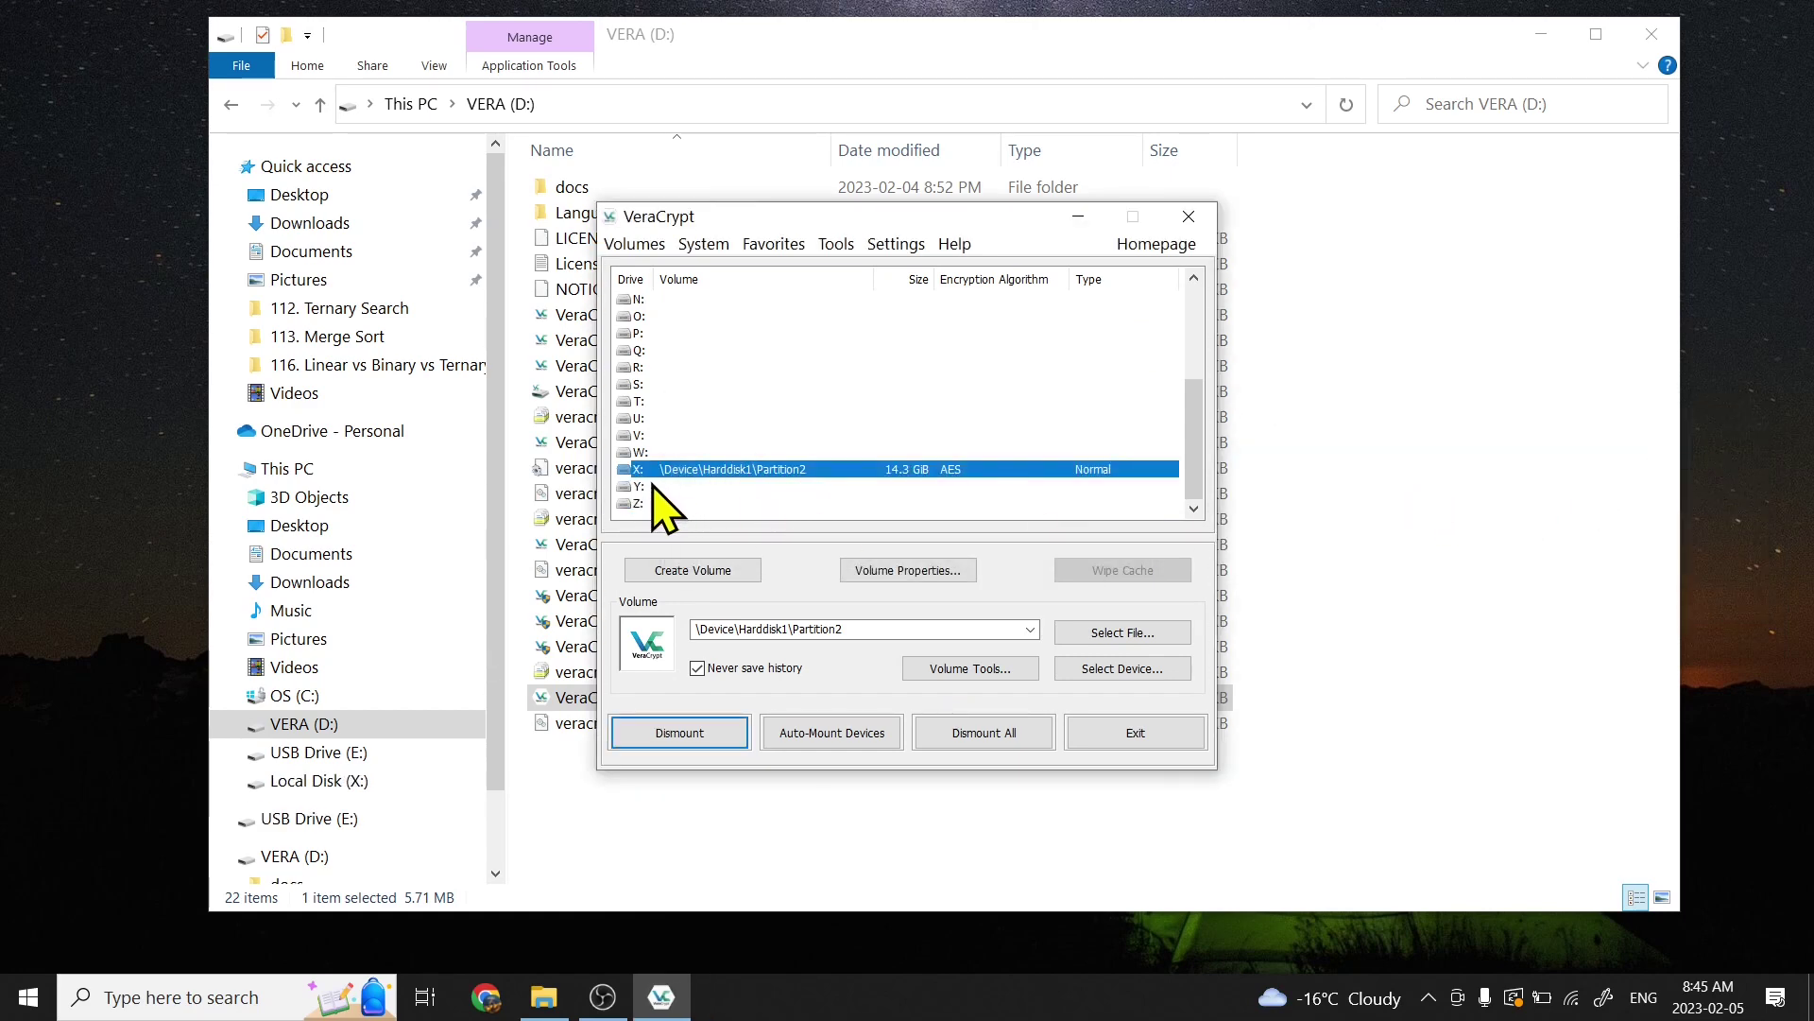
Step: Open the X:\Accounts\2022 folder in File Explorer
click(1077, 216)
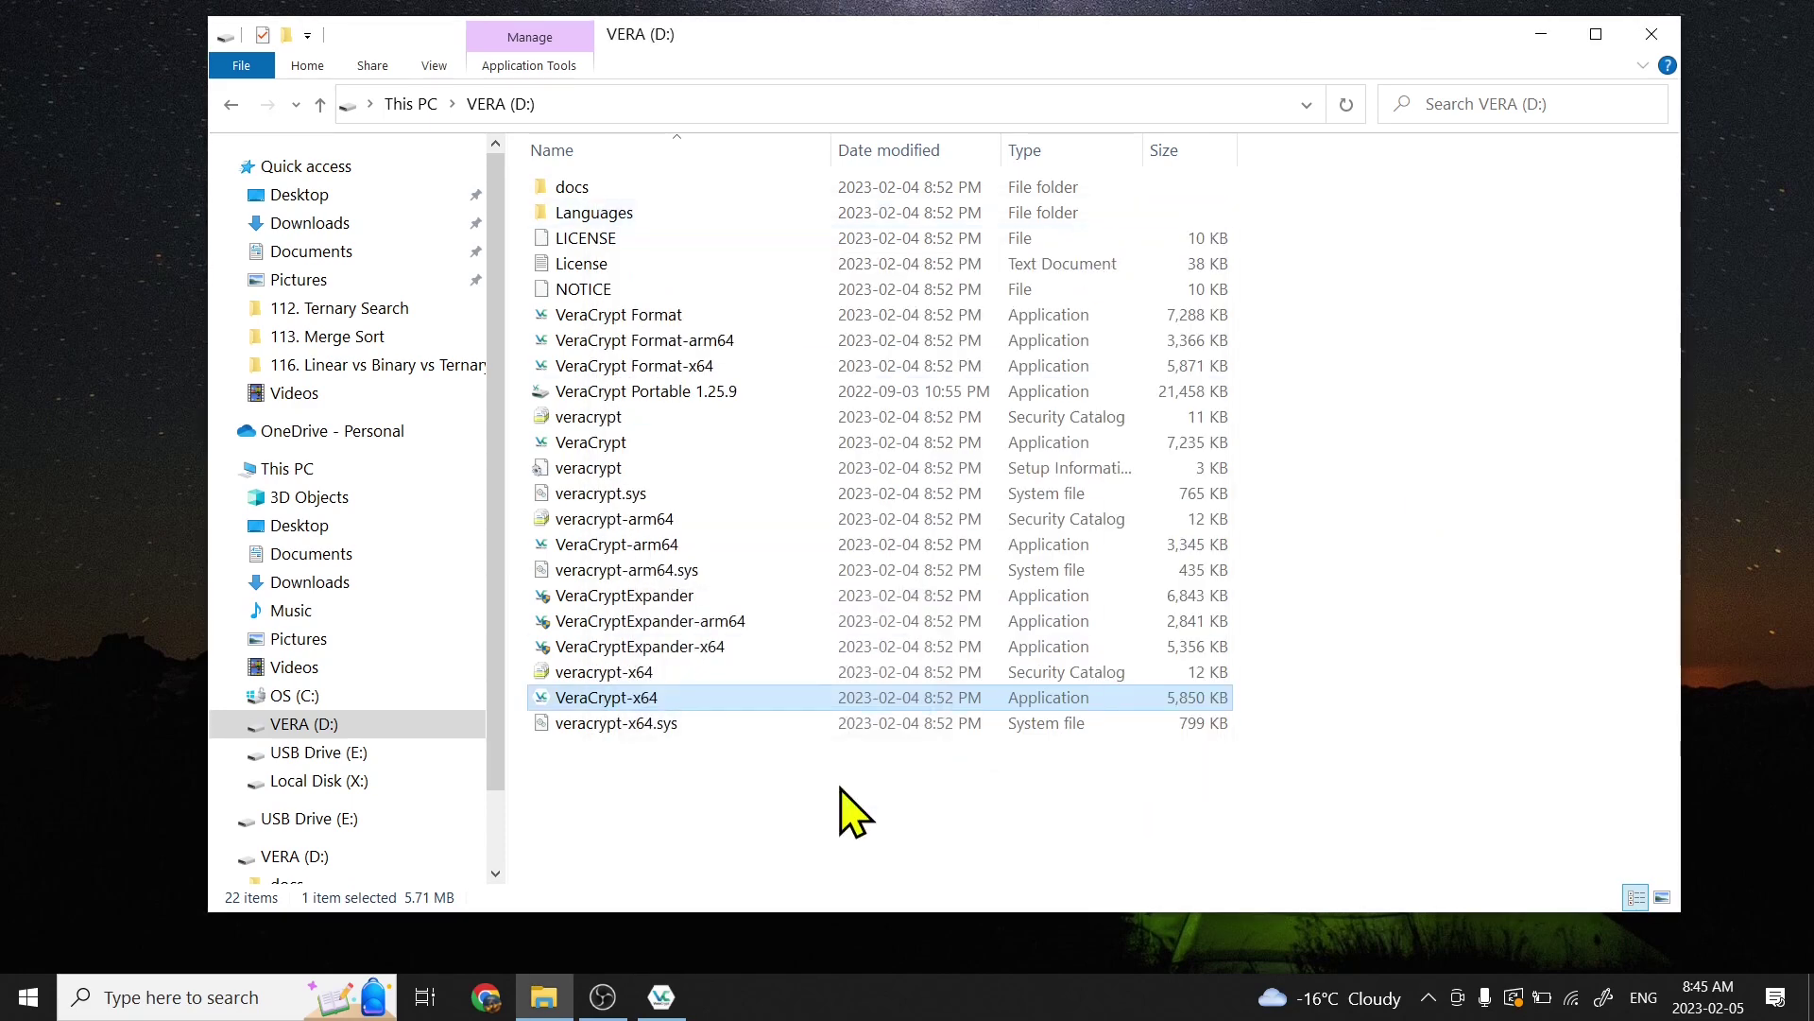
scroll(507, 365, down, 1)
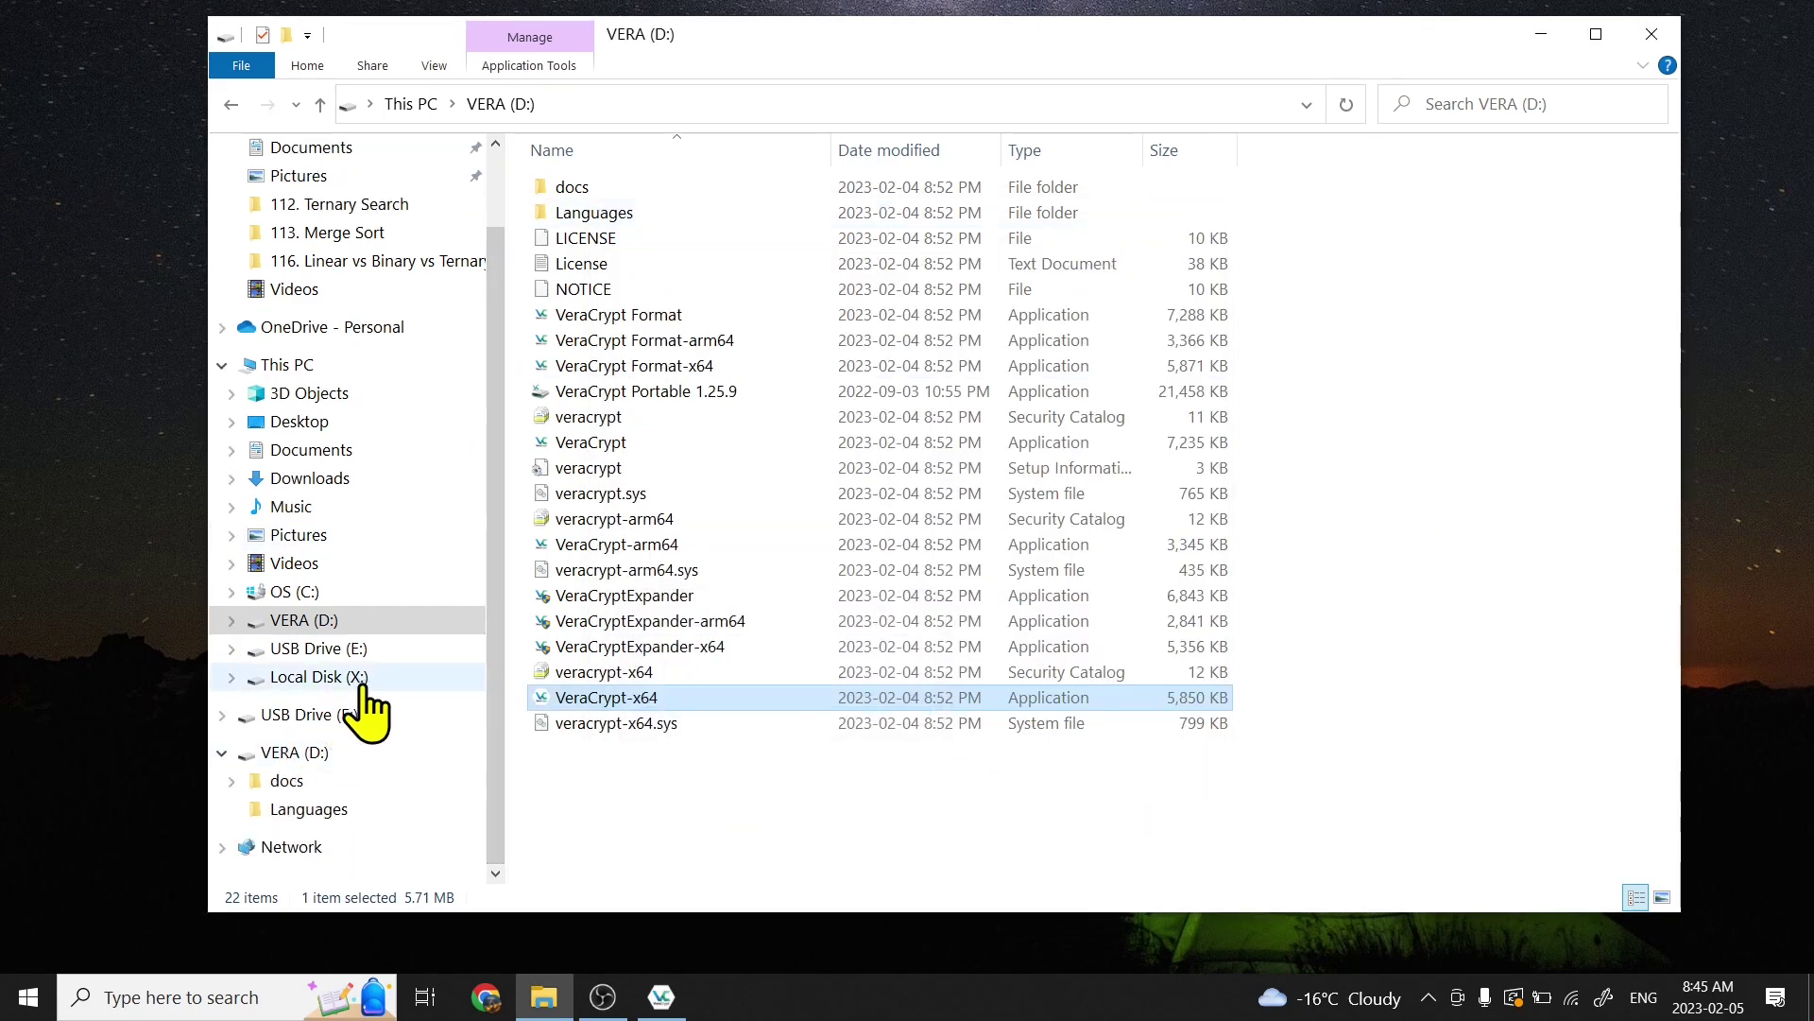
click(357, 678)
click(233, 678)
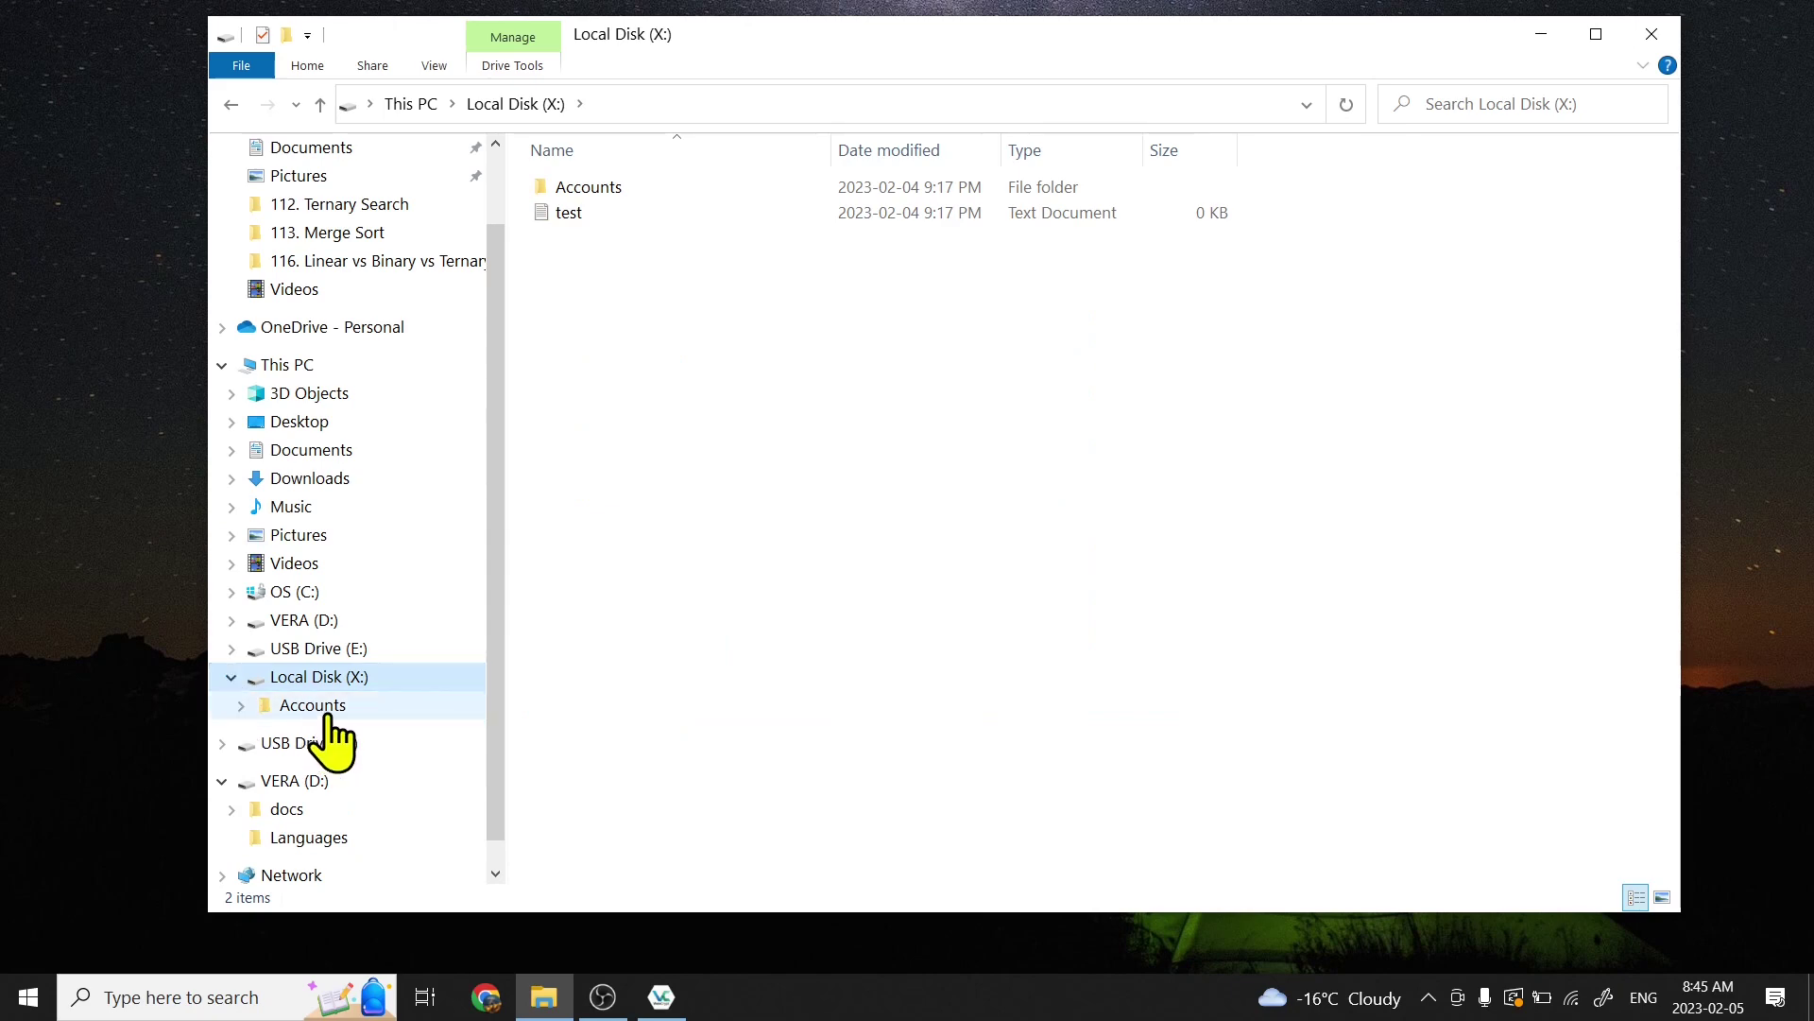
click(242, 705)
click(252, 820)
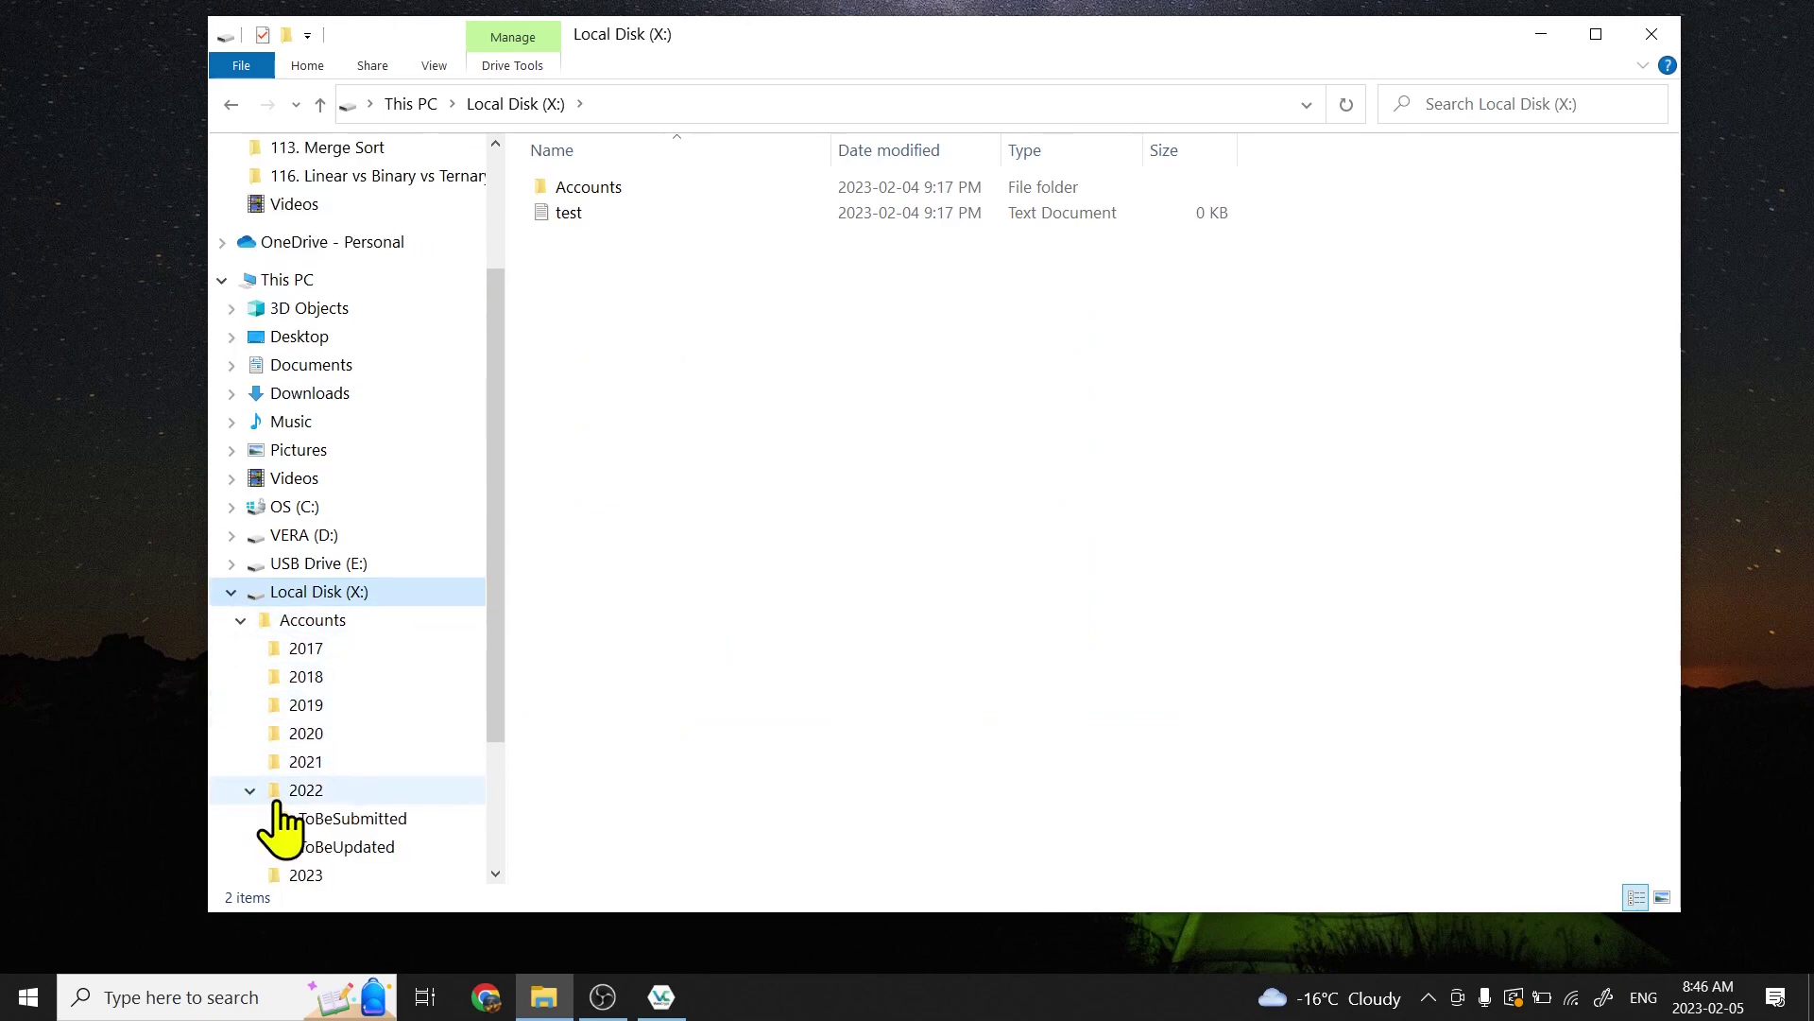
click(359, 794)
Step: Create a new XLS worksheet named 'ACORN - Sale Report - Q.3'
right_click(647, 373)
mouse_move(929, 768)
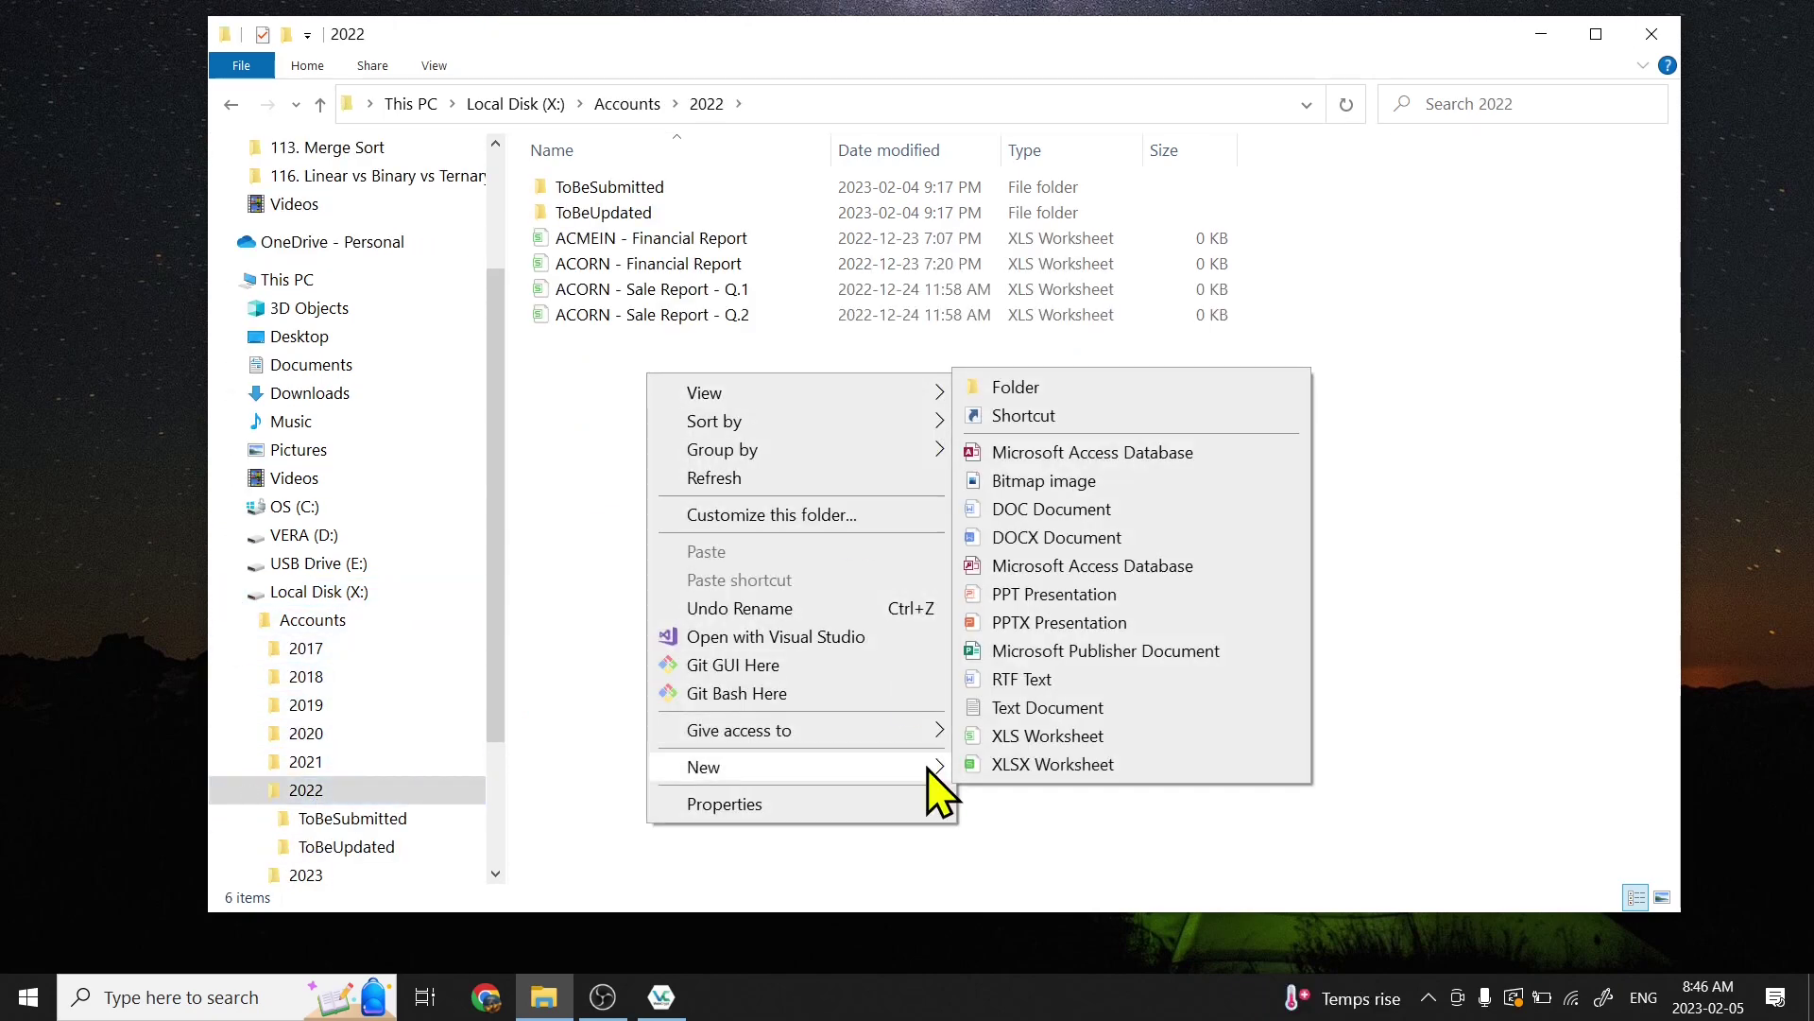
click(1117, 743)
text(ACORN)
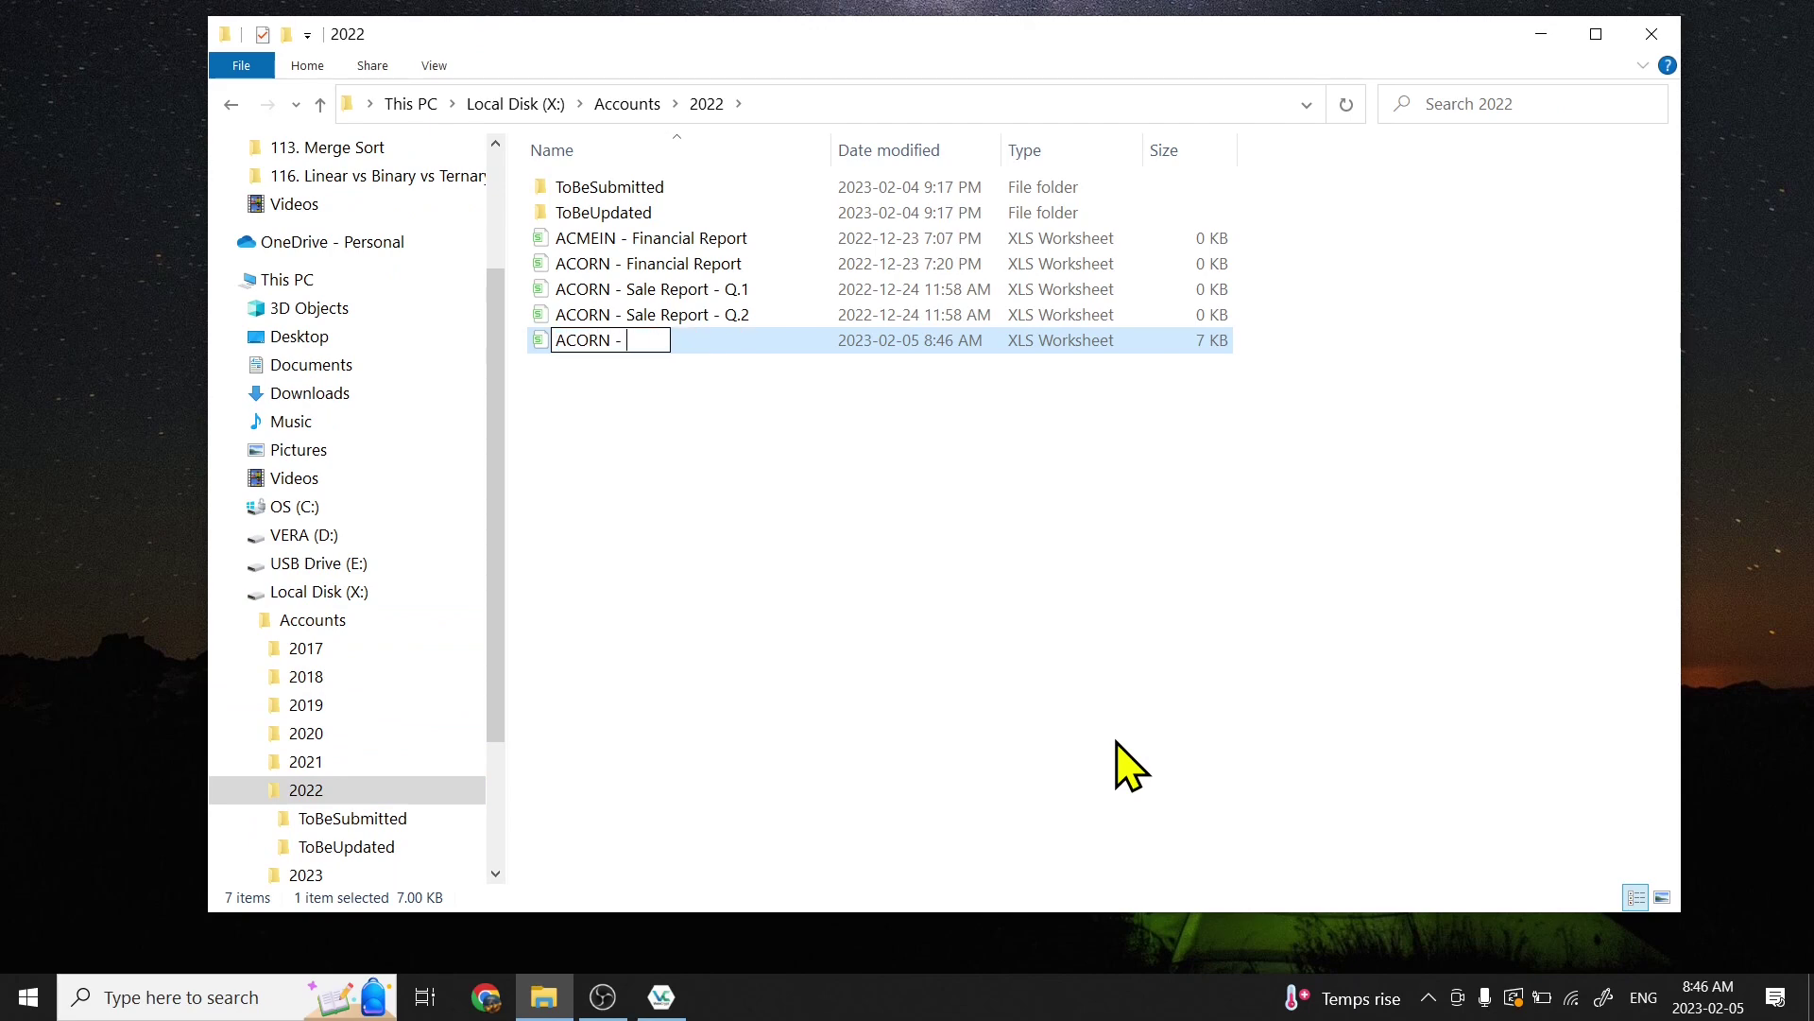
text( - Sale Report - Q3)
key(BackSpace)
text(.3)
key(Return)
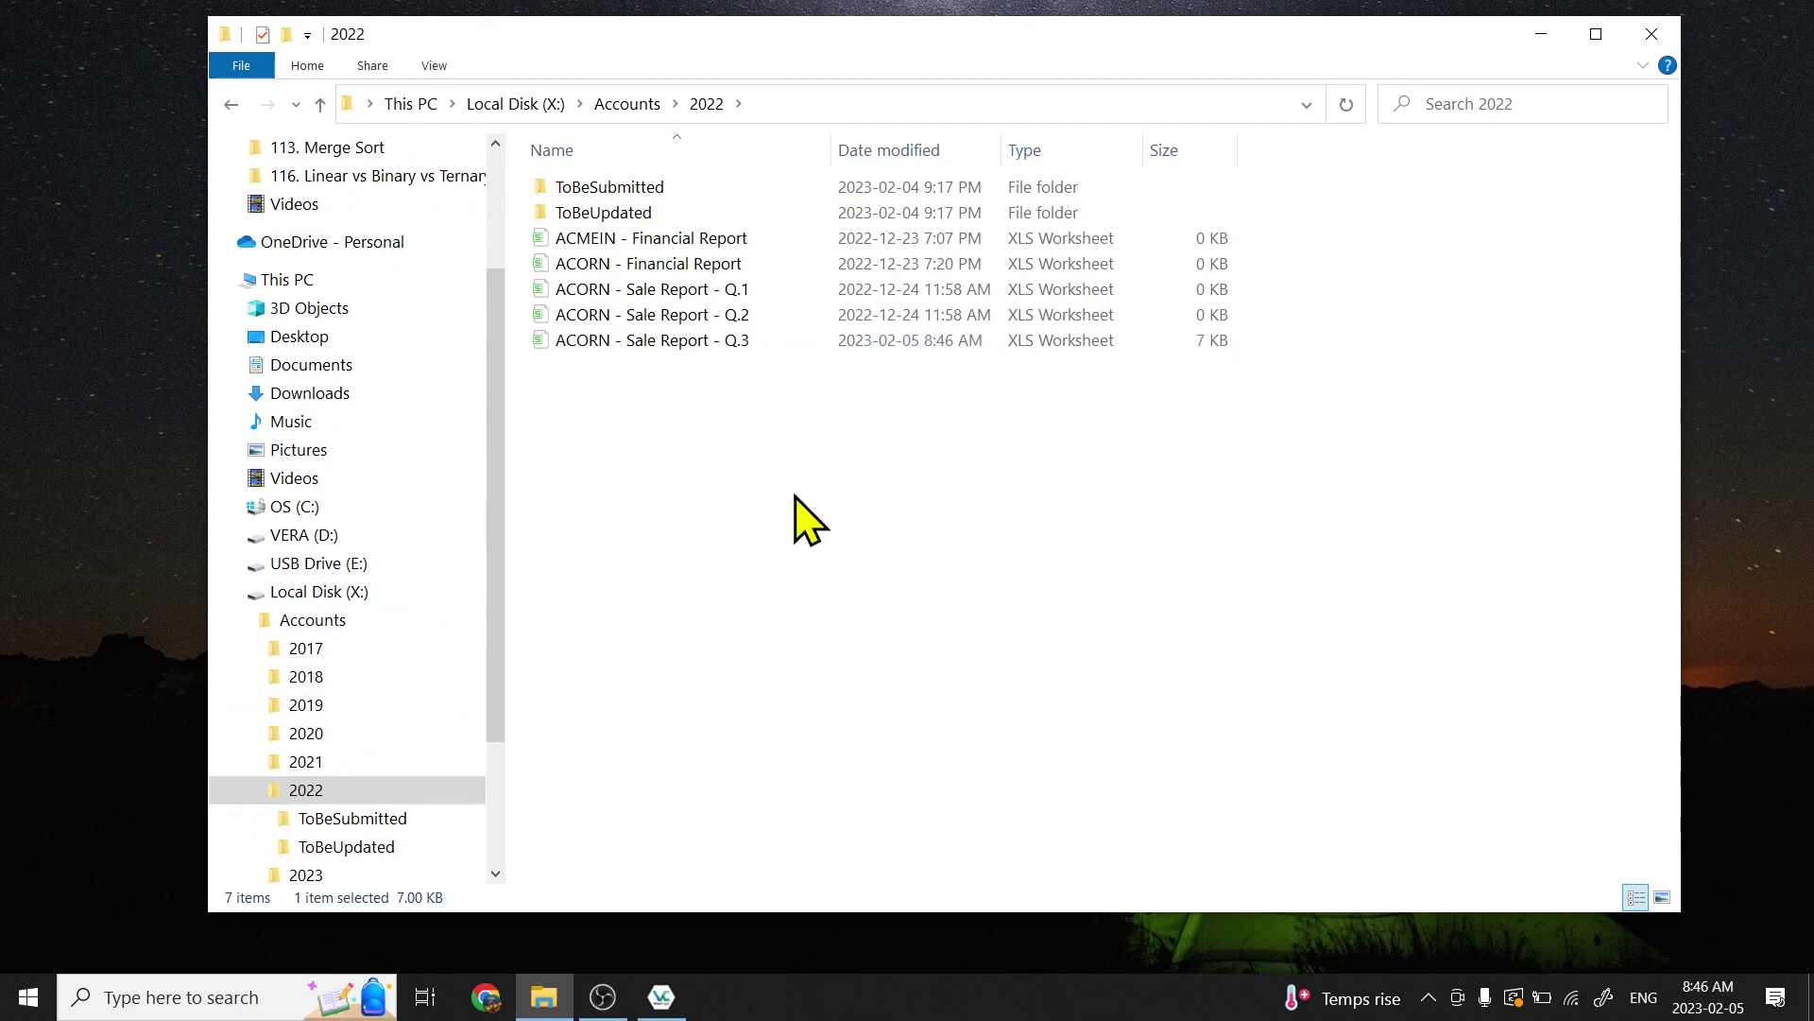
Step: Open the worksheet, type 'Header 1' into cell A1, save and close it
key(Return)
text(Header 1)
key(Return)
click(98, 240)
click(150, 57)
click(405, 18)
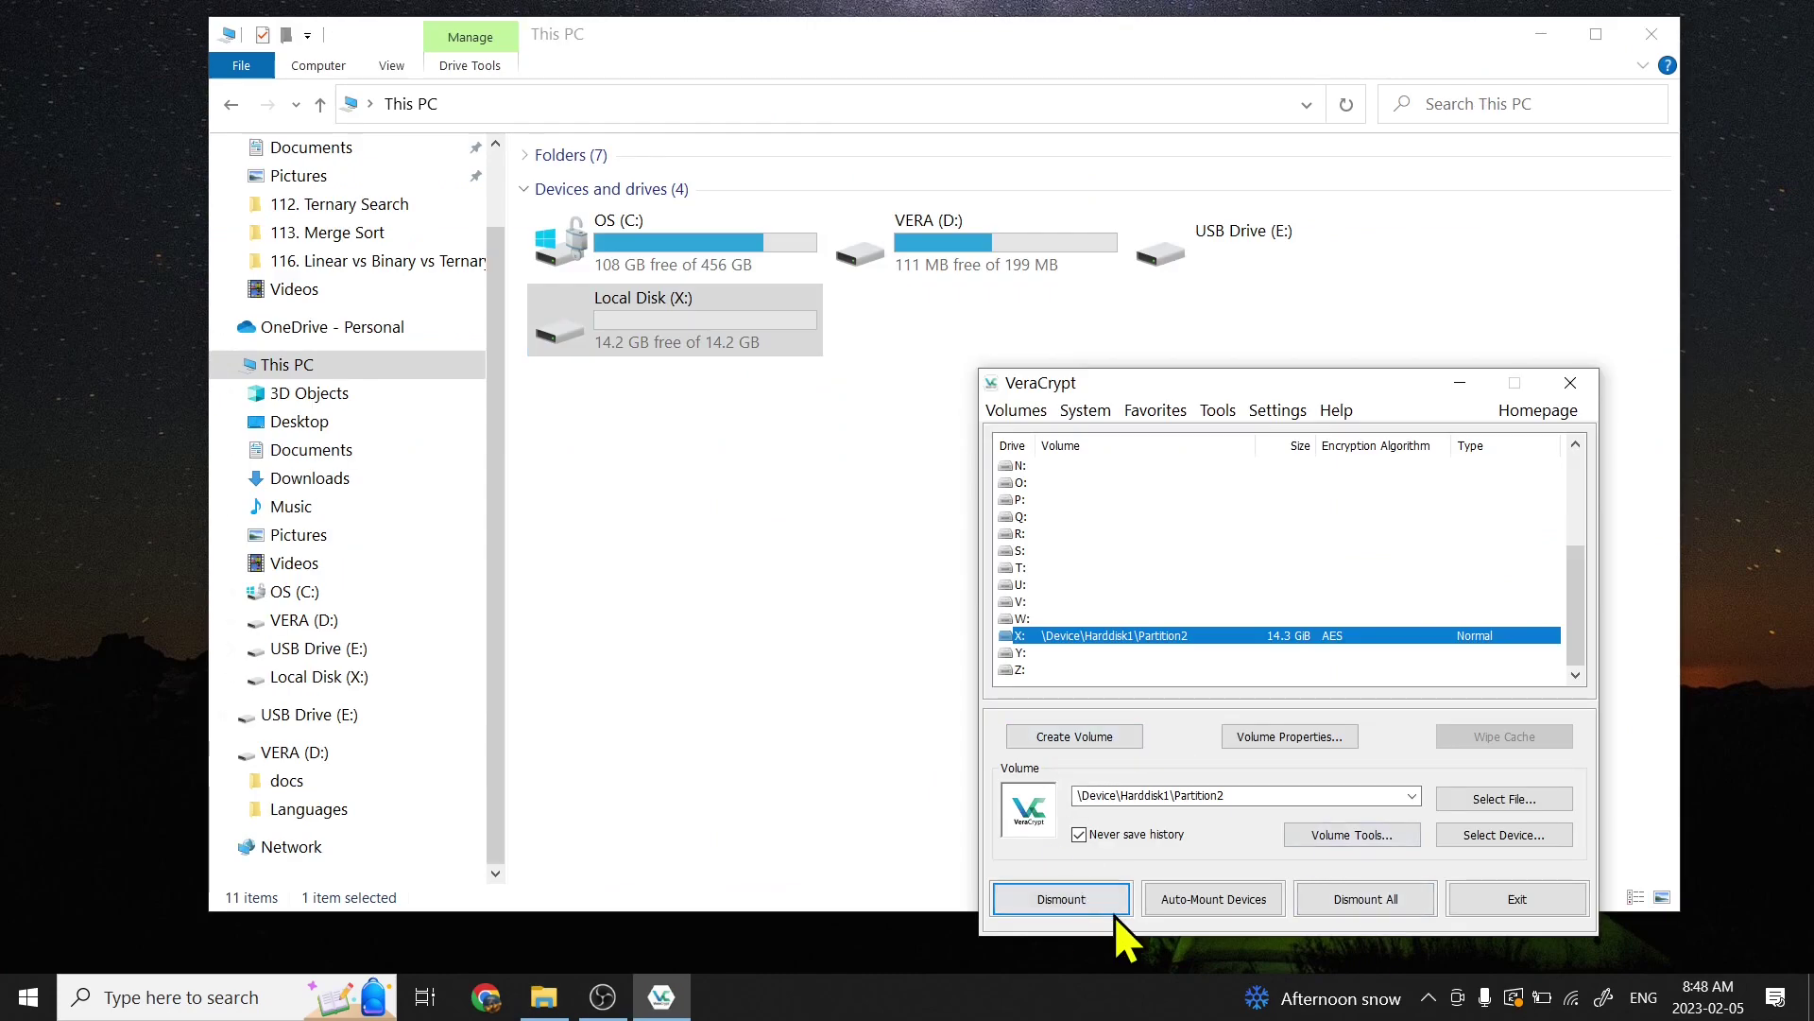
Step: Dismount X:, cancel formatting USB Drive (E:), minimize This PC and centre VeraCrypt
click(1083, 906)
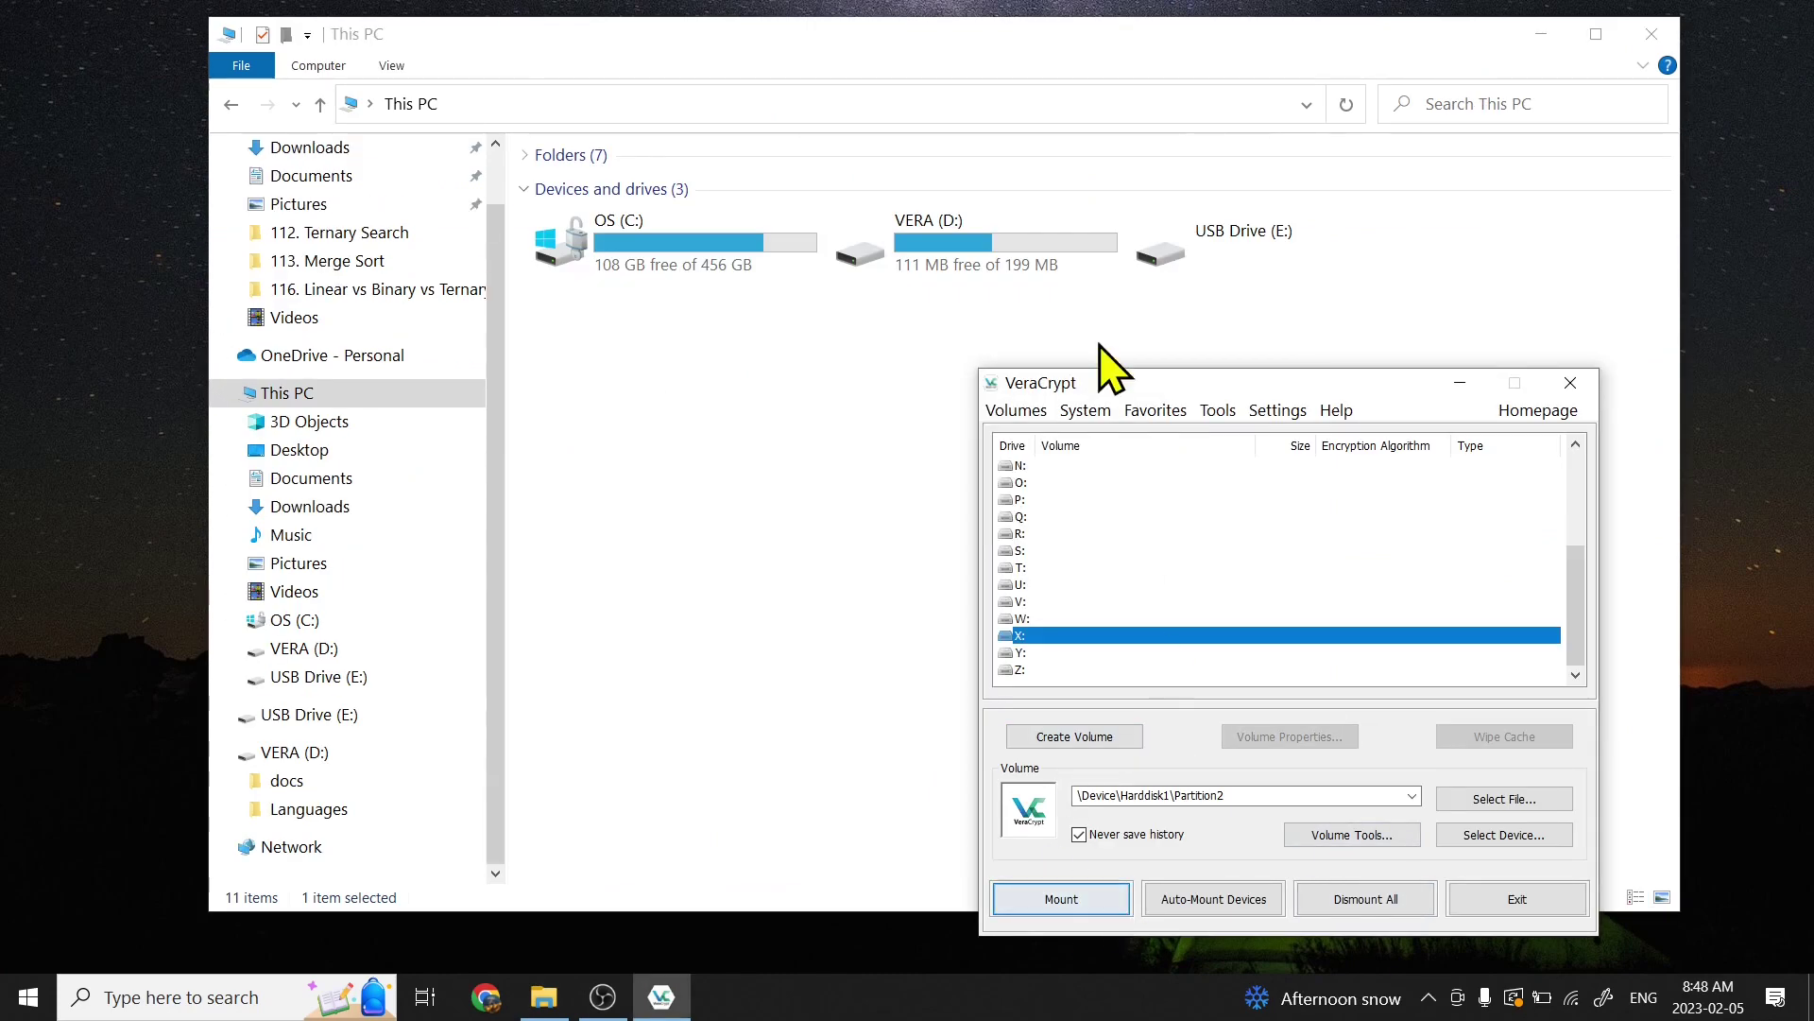
double_click(1267, 257)
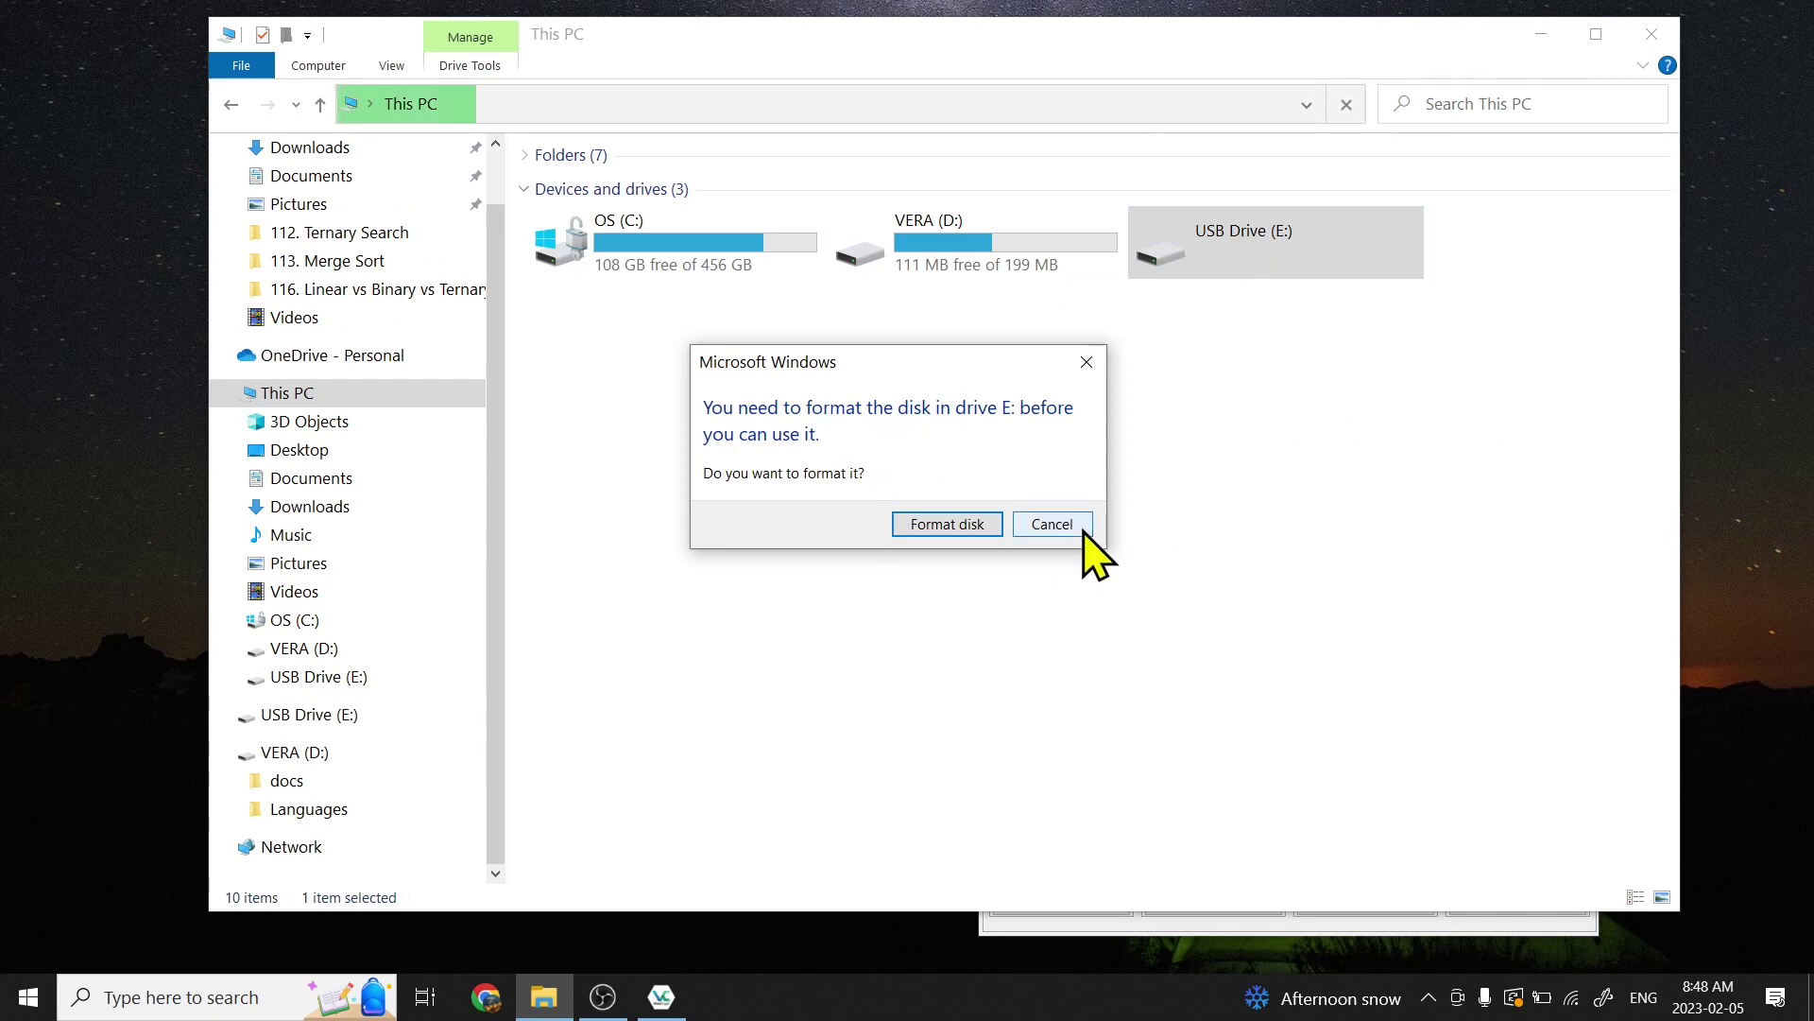
click(1082, 531)
click(1541, 33)
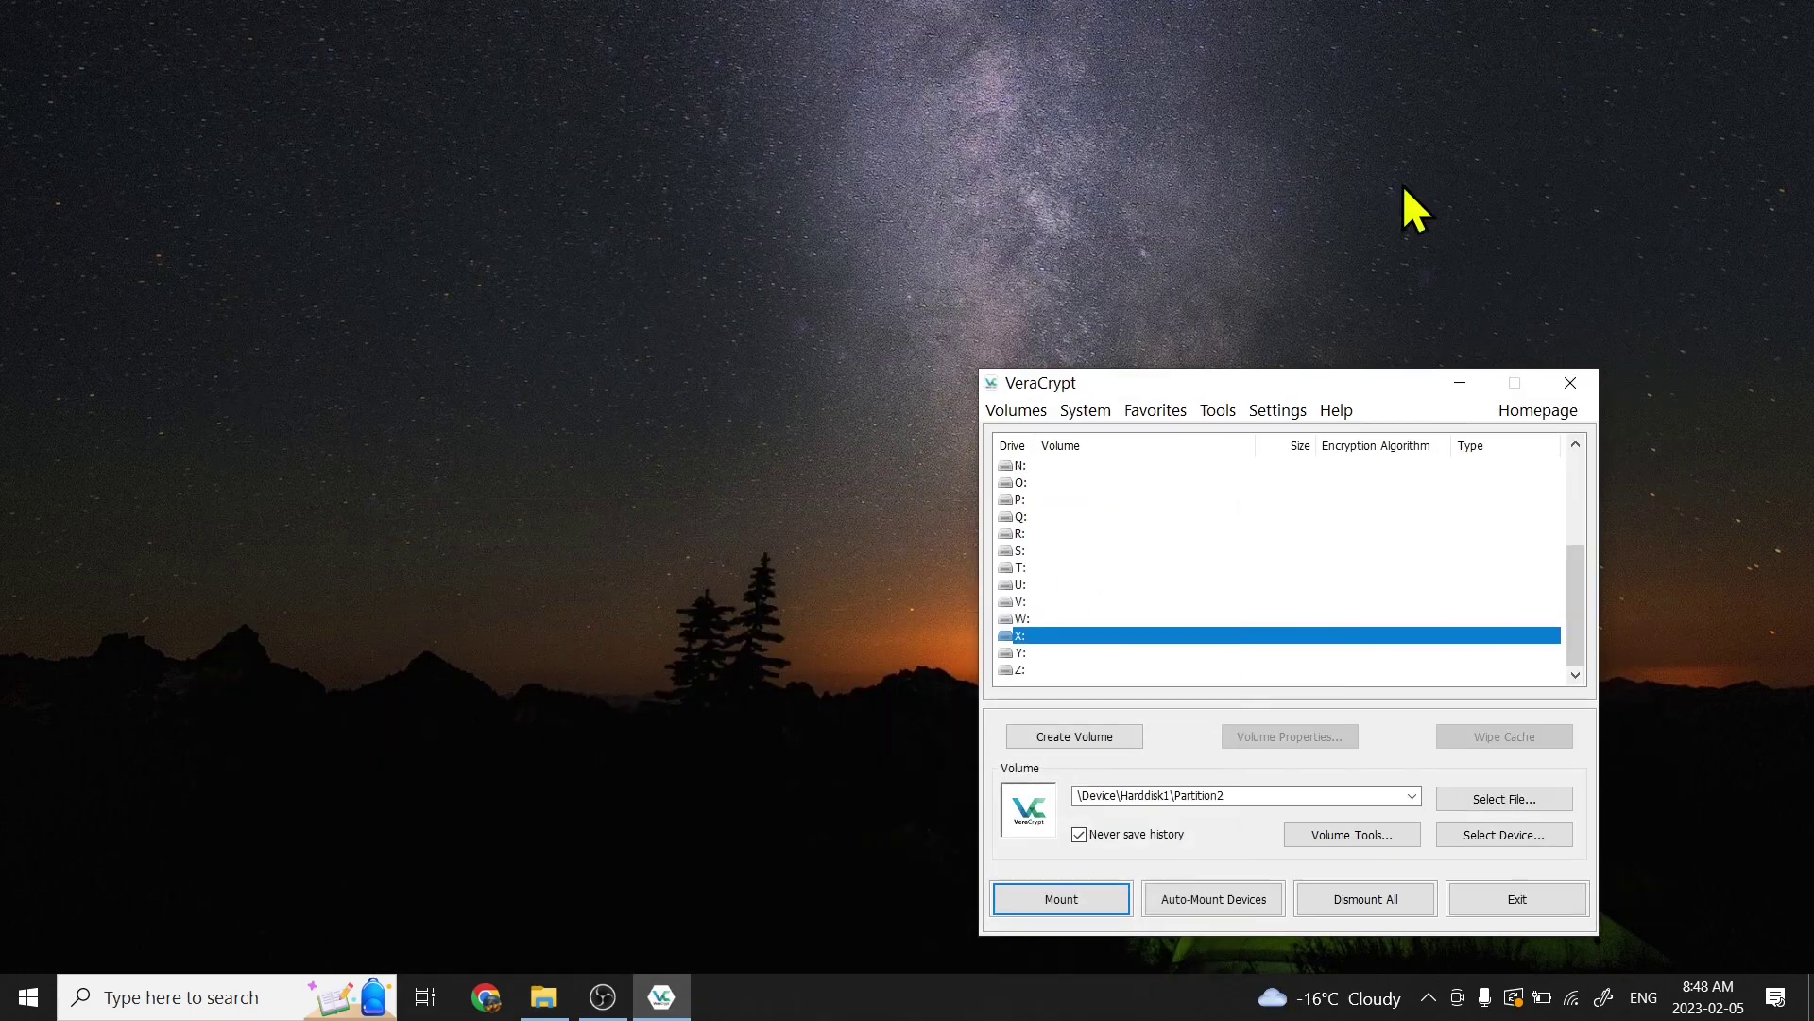
drag(1332, 376, 891, 141)
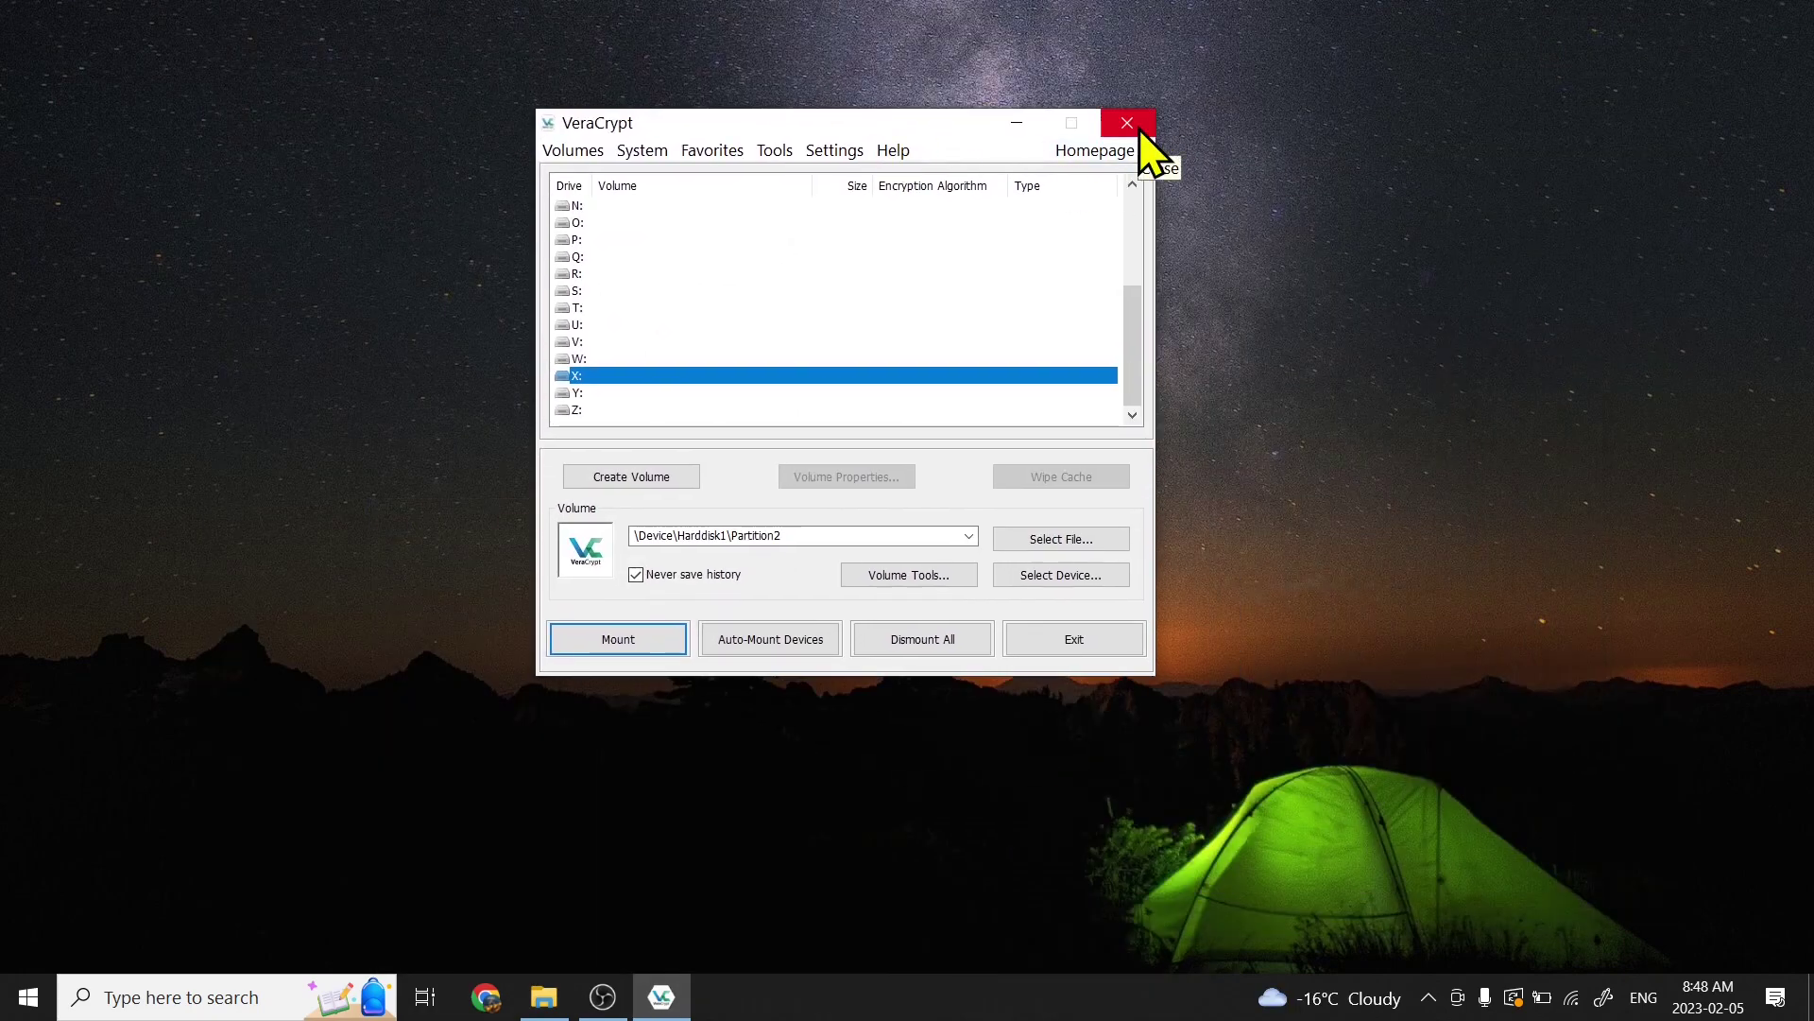